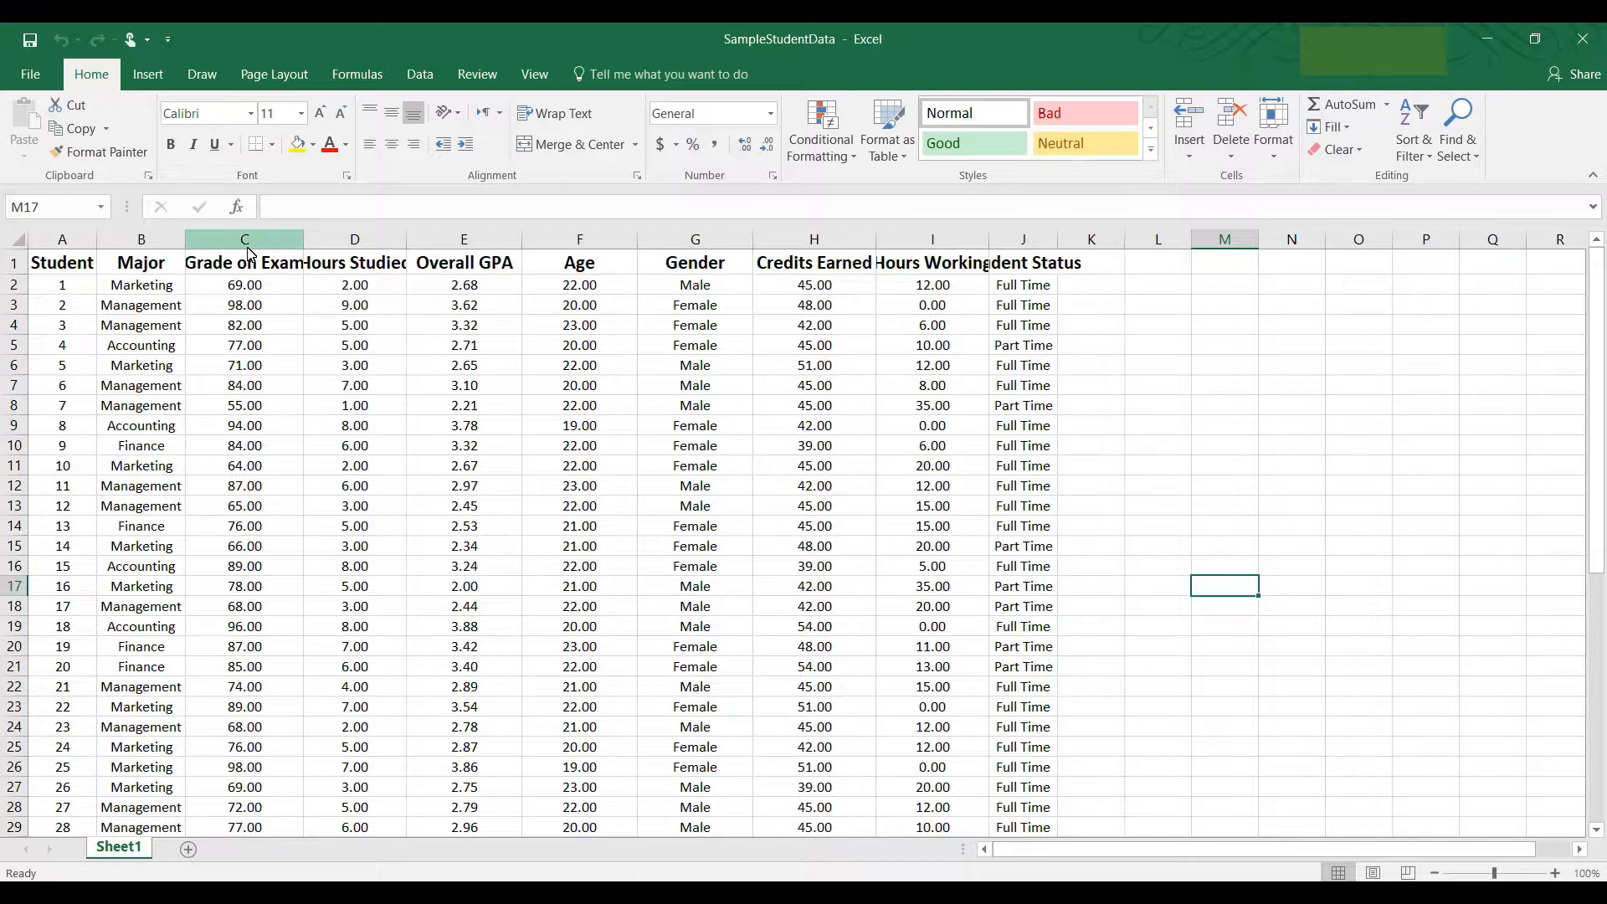
Copy the Grade on Exam column from Sheet1 into column A of a new worksheet
{"action": "left_click", "coordinate": [248, 243]}
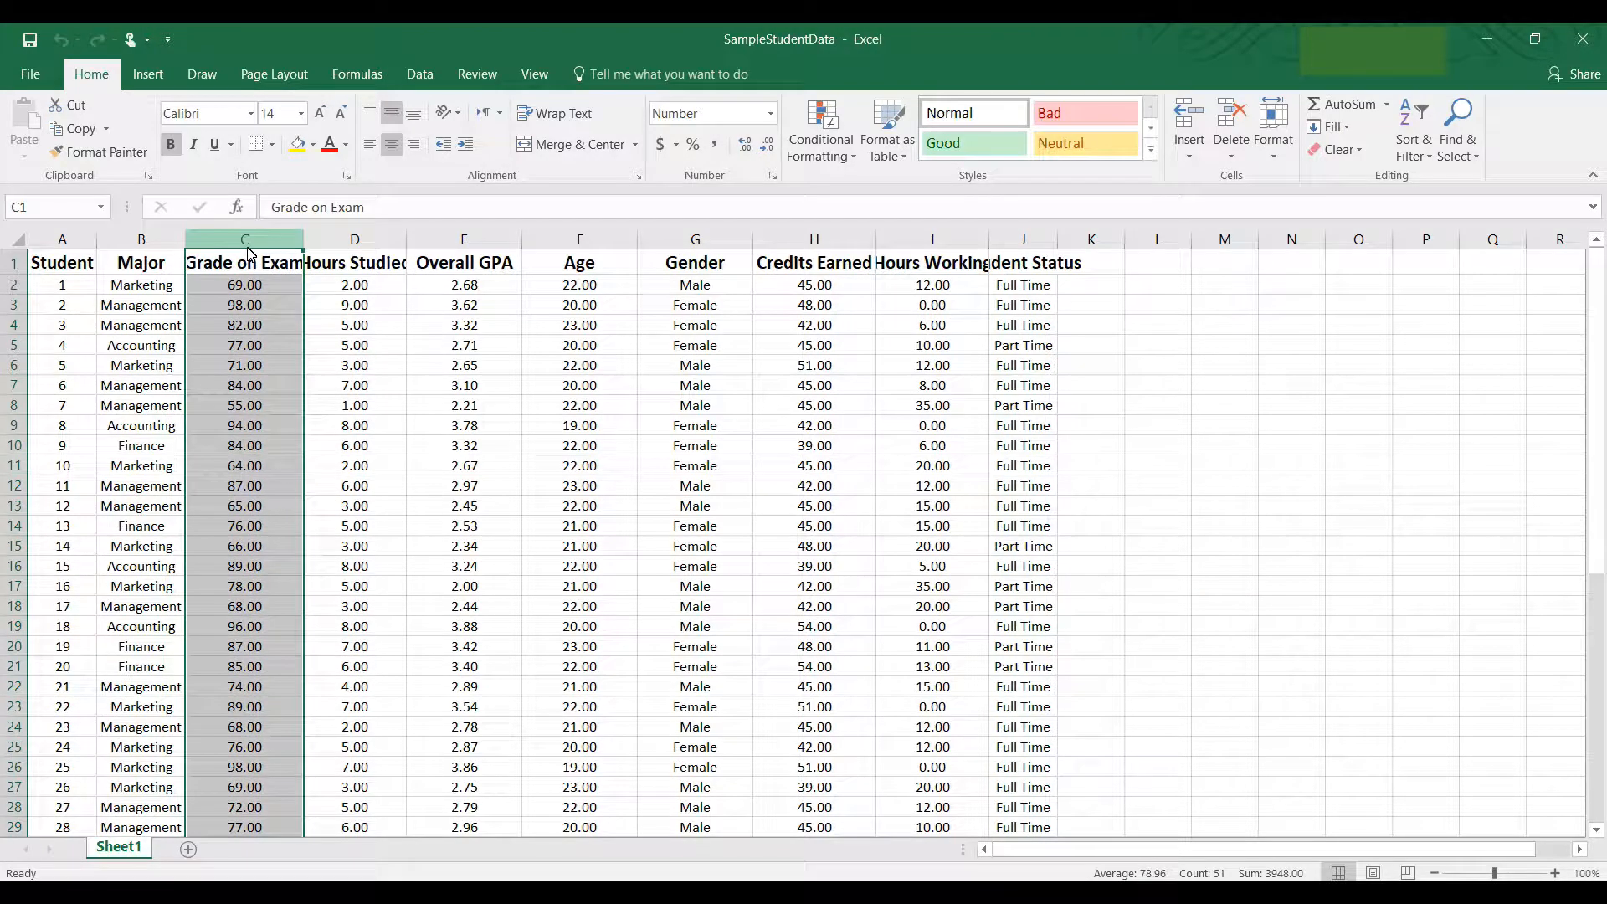
{"action": "key", "text": "ctrl+c"}
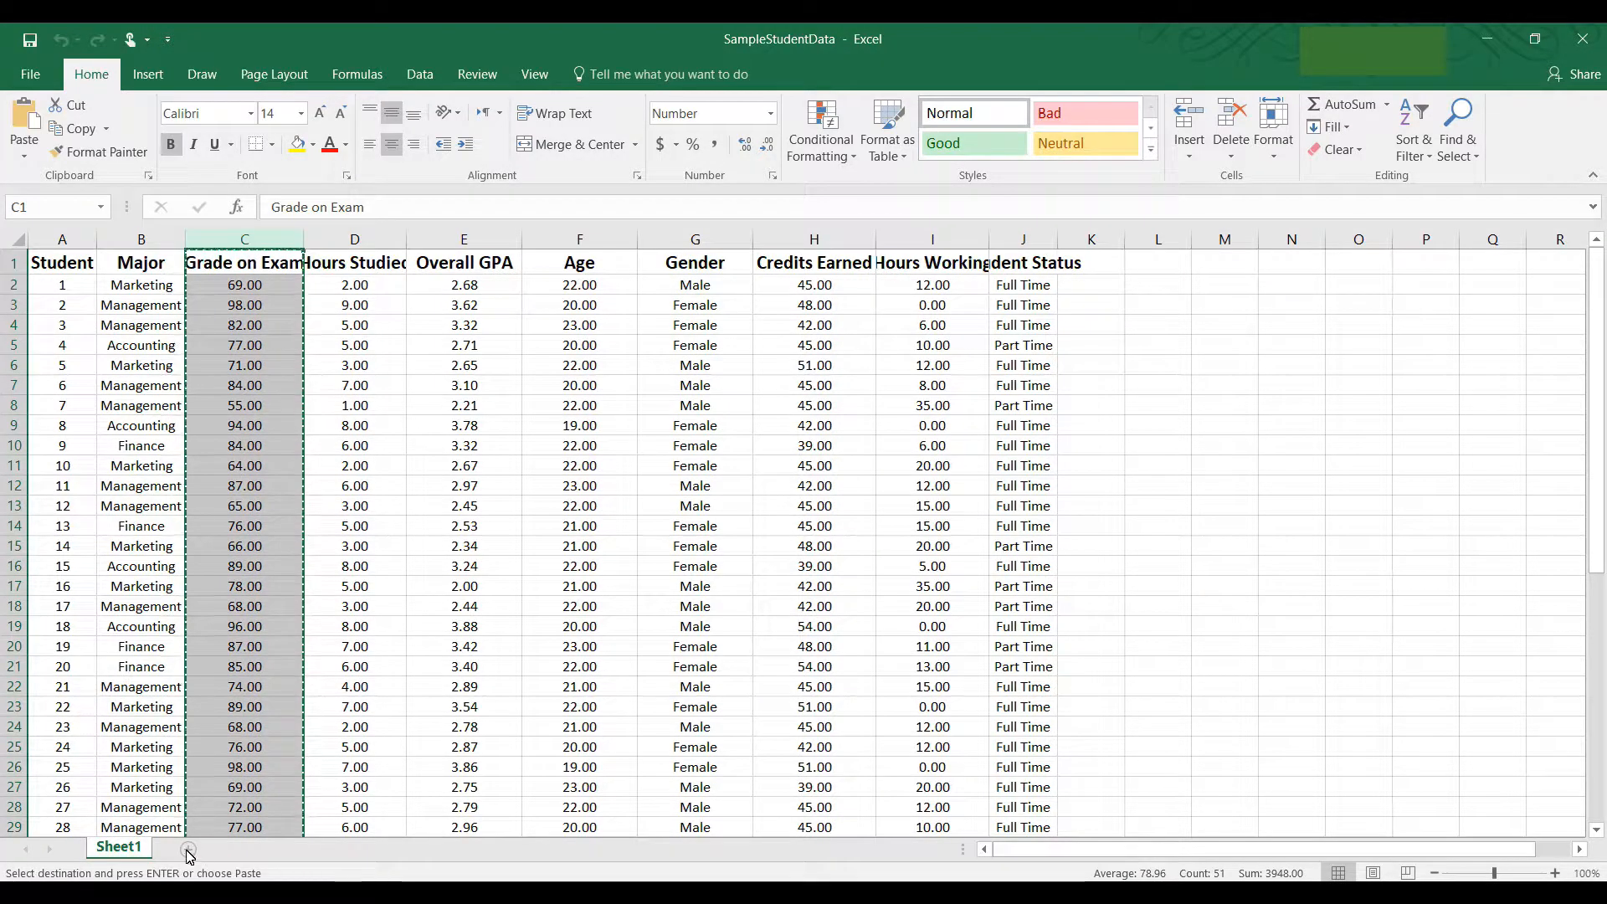
{"action": "left_click", "coordinate": [186, 849]}
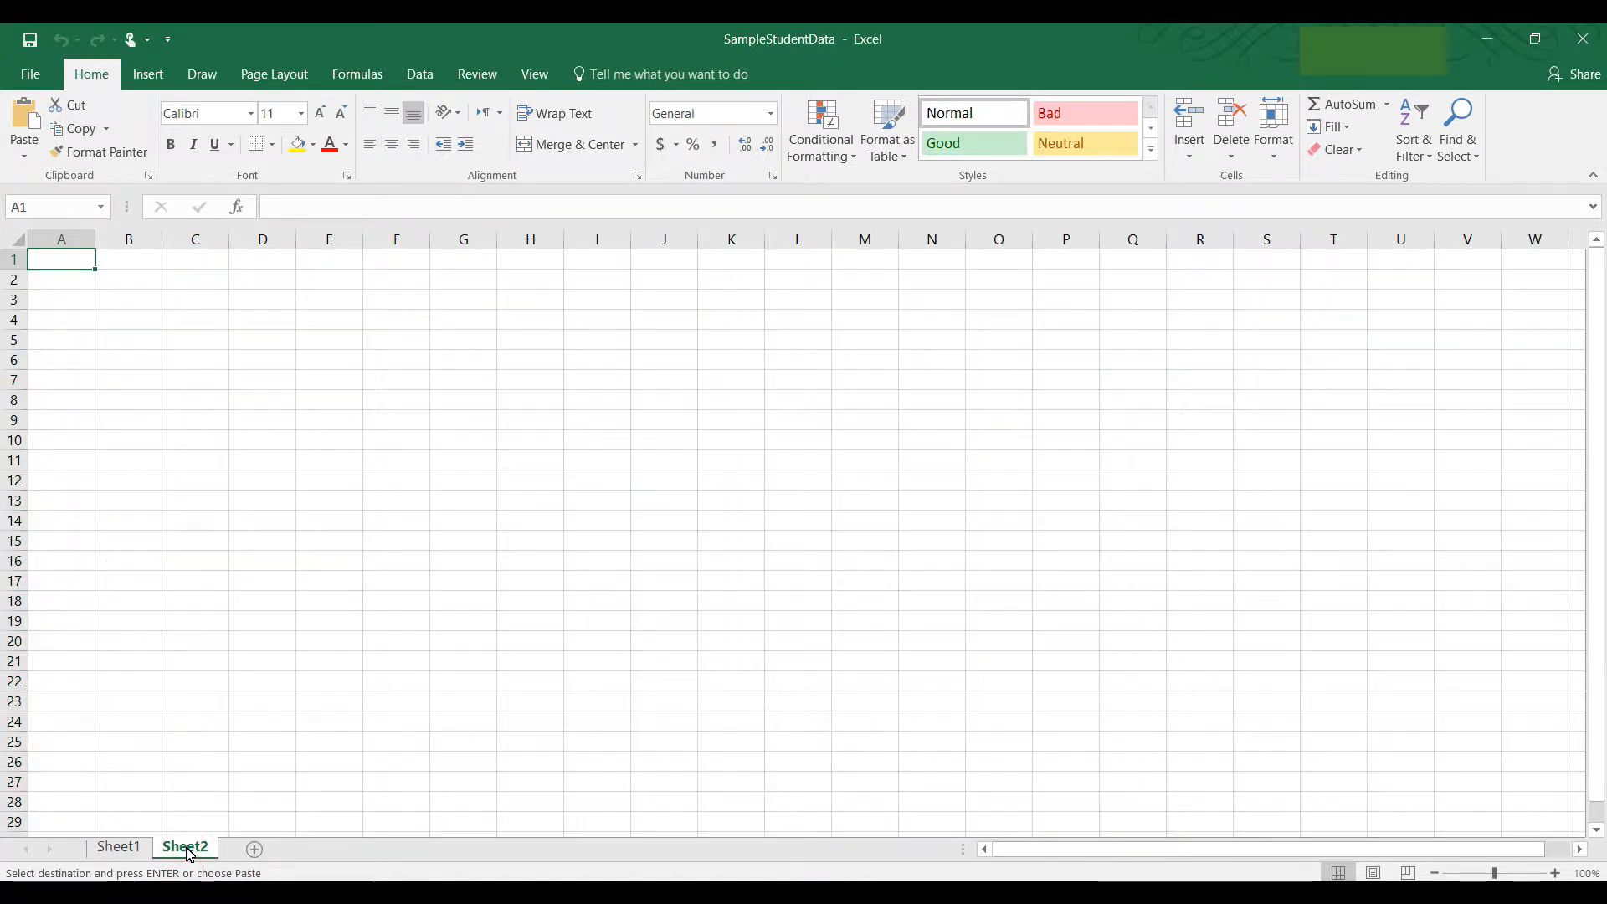
{"action": "key", "text": "ctrl+v"}
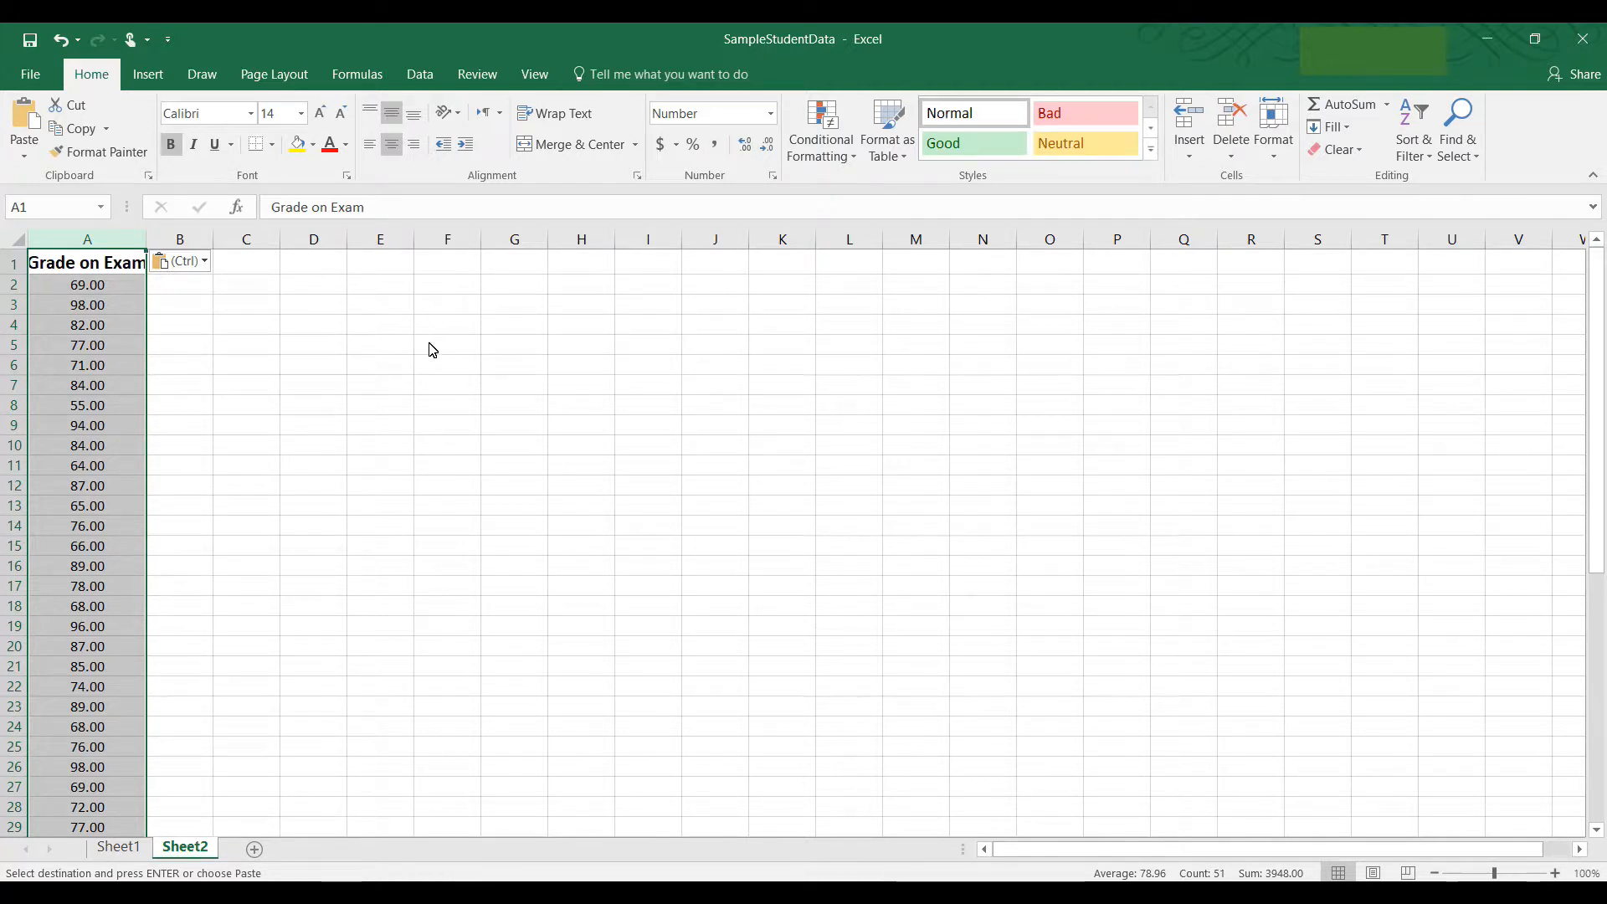
Enter the label MIN in both D2 and D3
{"action": "left_click", "coordinate": [327, 289]}
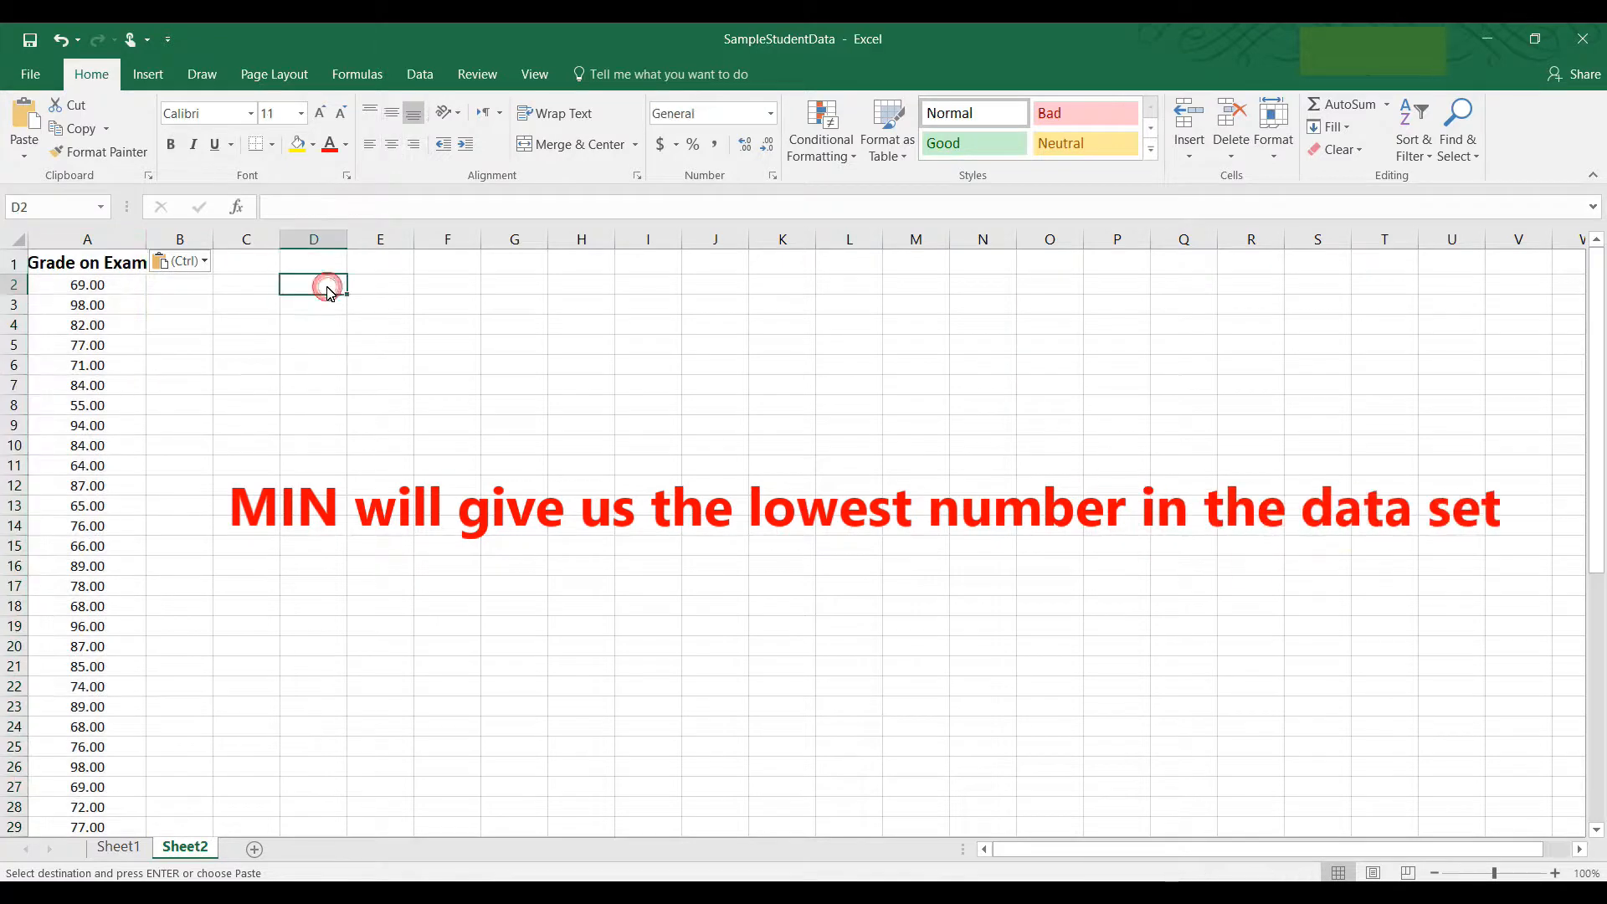
{"action": "type", "text": "MIN"}
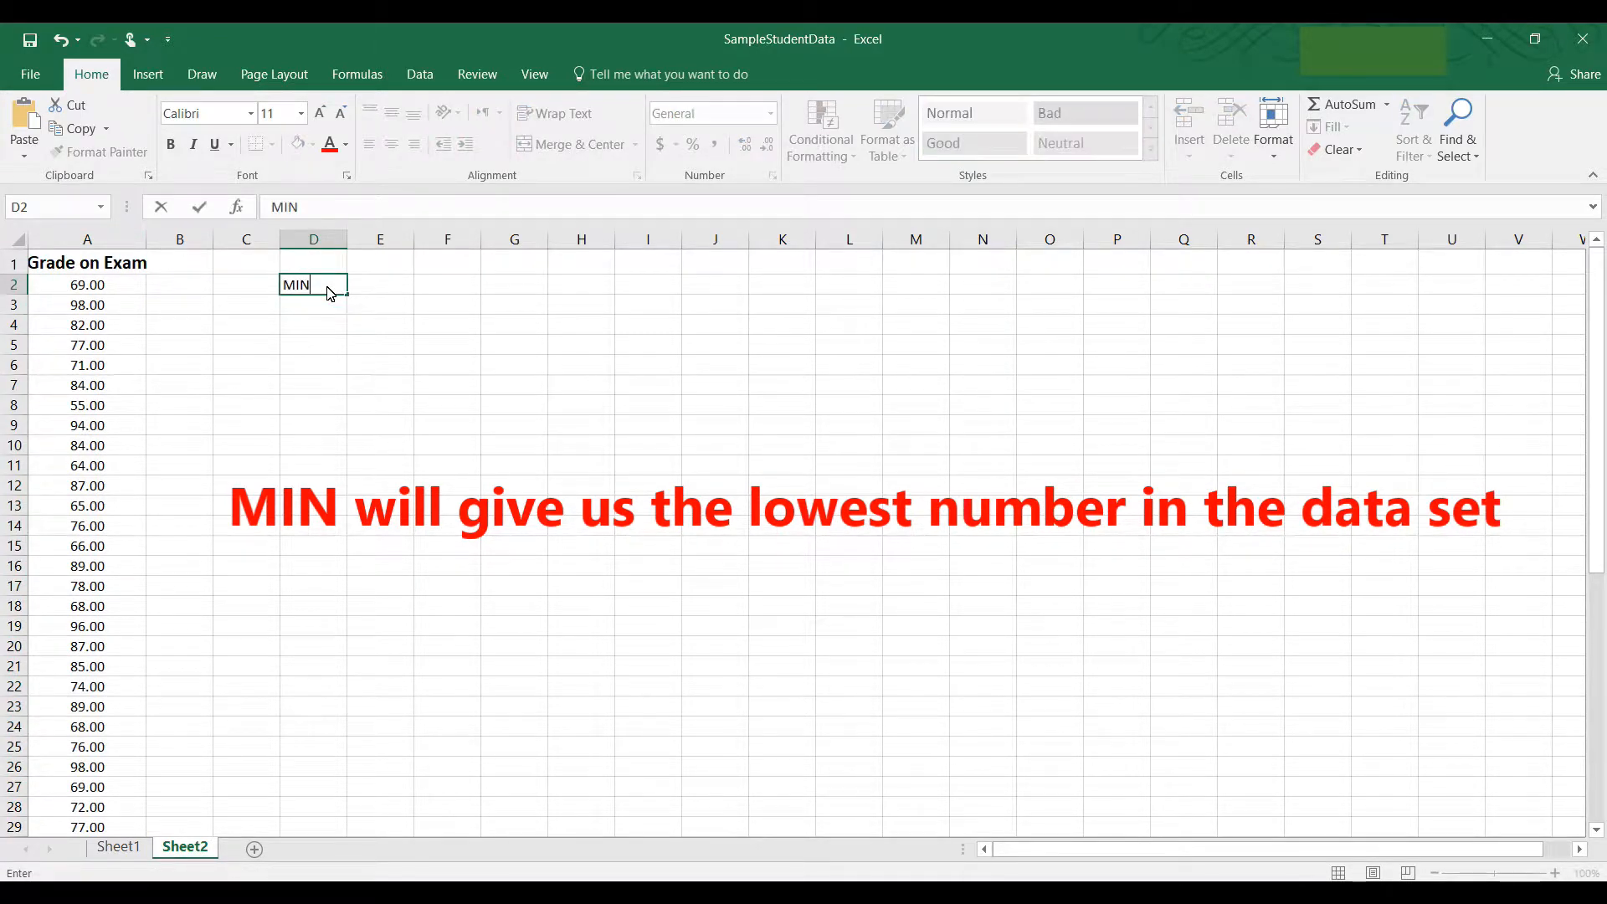
{"action": "key", "text": "Return"}
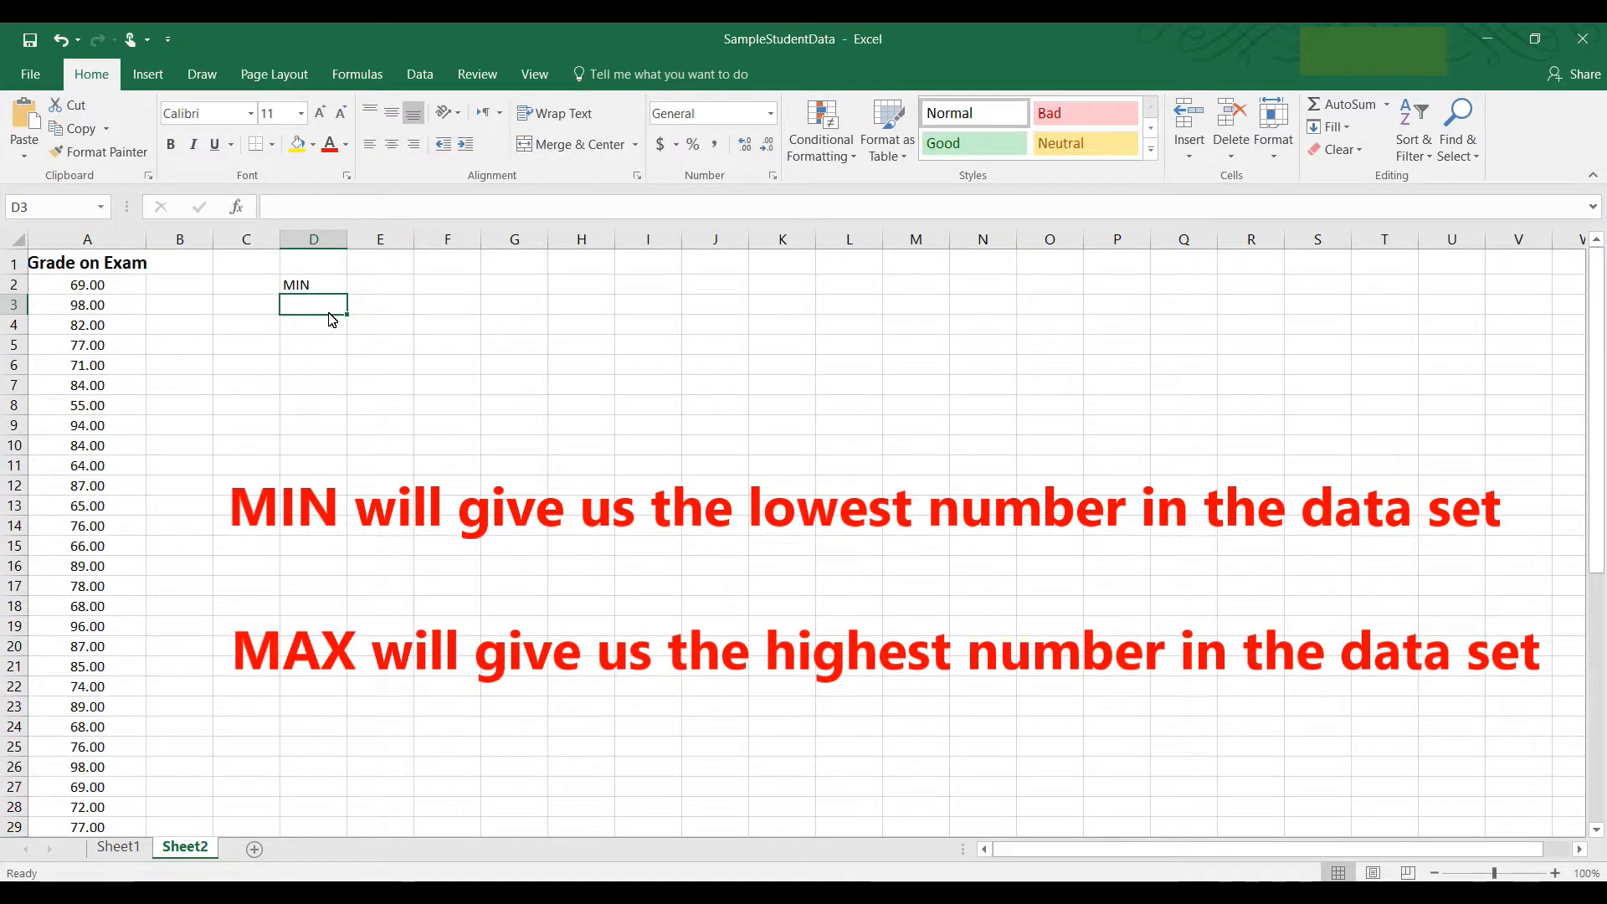
{"action": "type", "text": "MIN"}
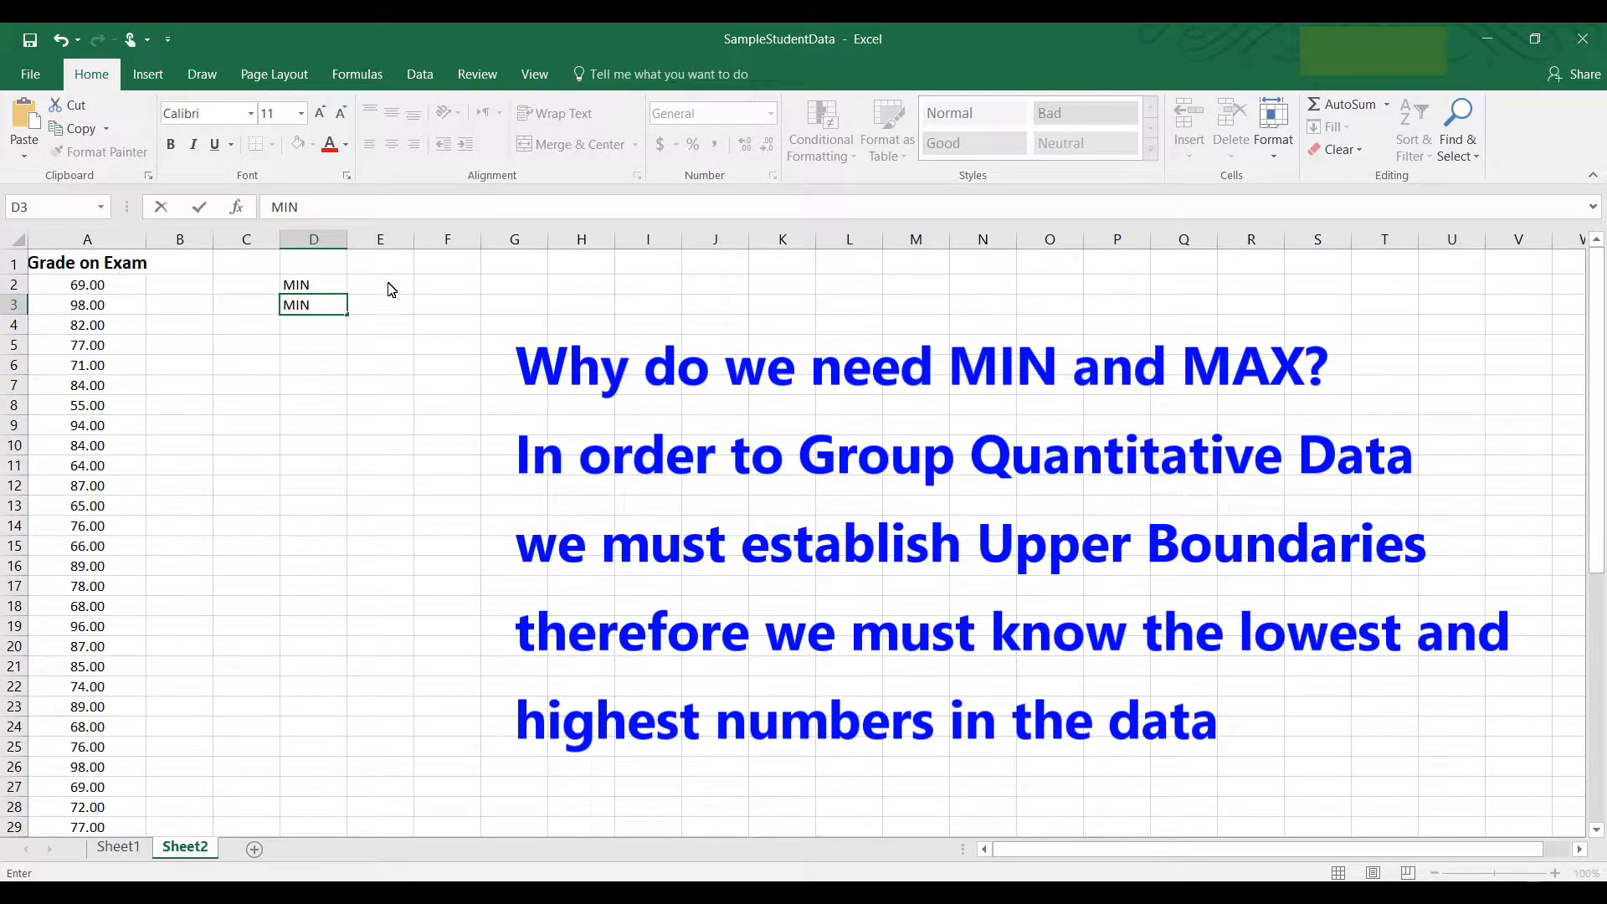
Calculate the lowest exam grade in E2 with the formula =MIN(A2:A51)
{"action": "left_click", "coordinate": [391, 287]}
{"action": "type", "text": "="}
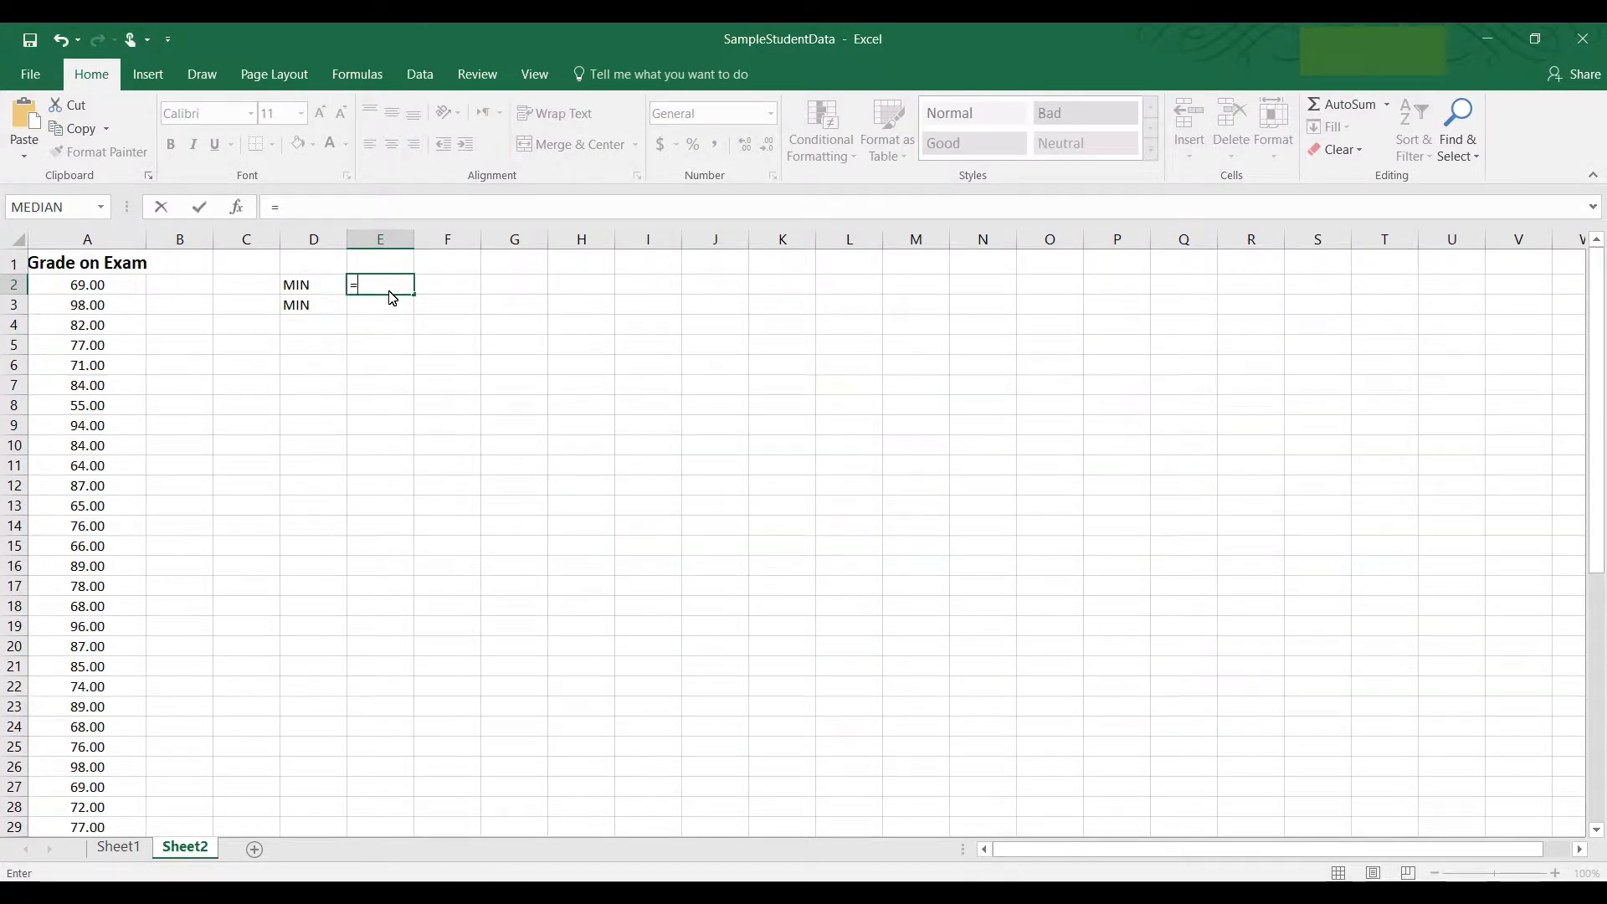
{"action": "type", "text": "MIN"}
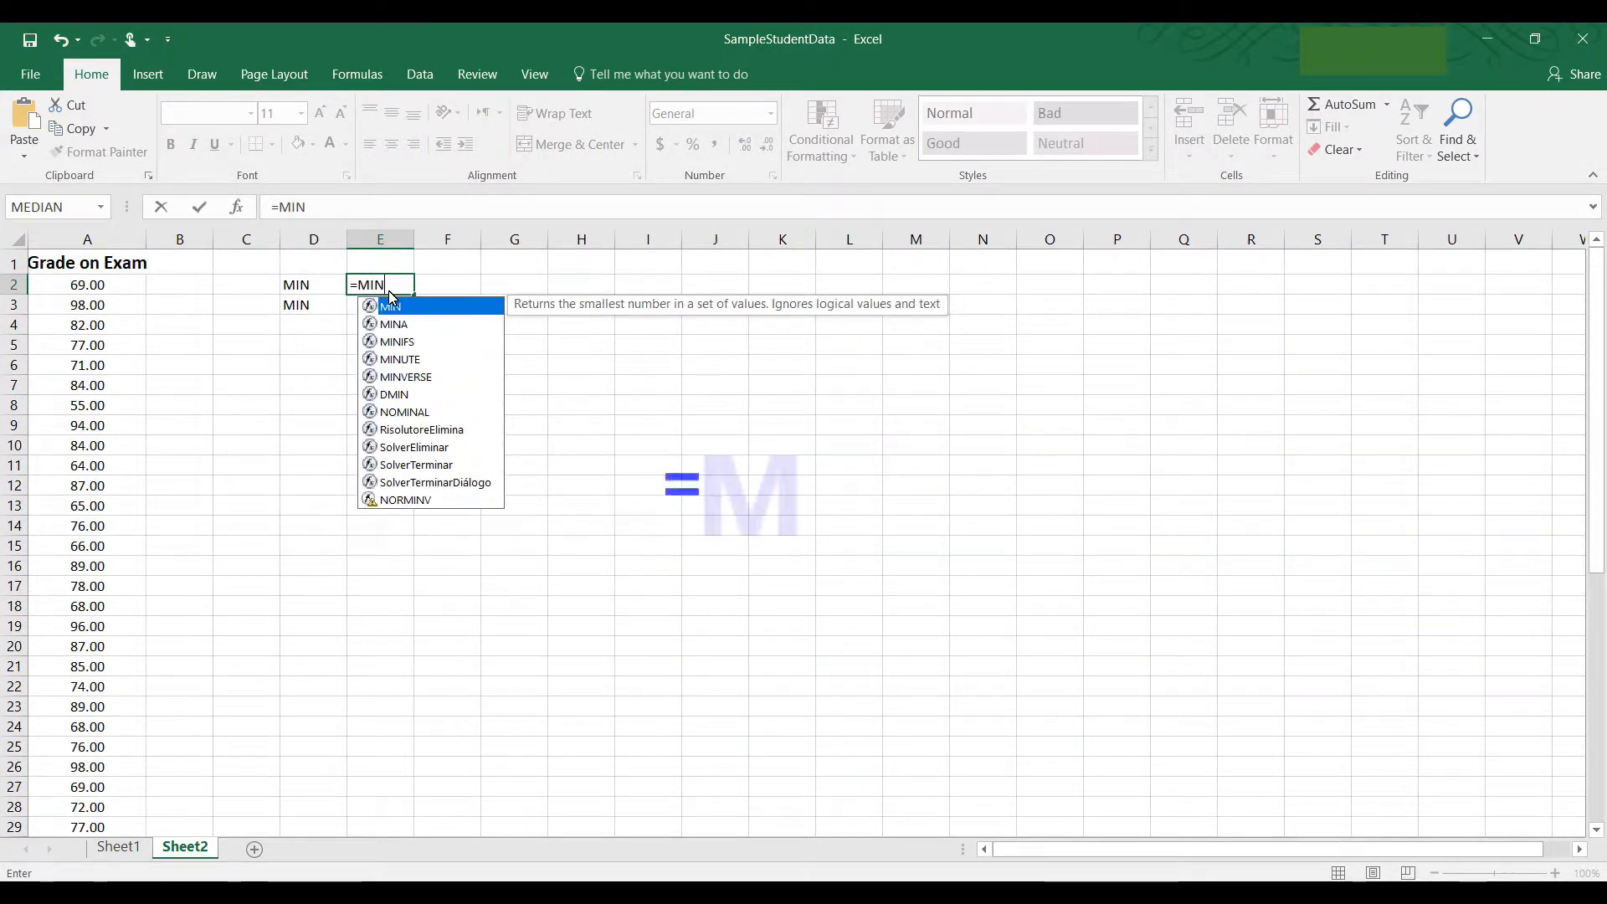
{"action": "scroll", "coordinate": [391, 297], "scroll_direction": "down", "scroll_amount": 2}
{"action": "scroll", "coordinate": [391, 297], "scroll_direction": "down", "scroll_amount": 7}
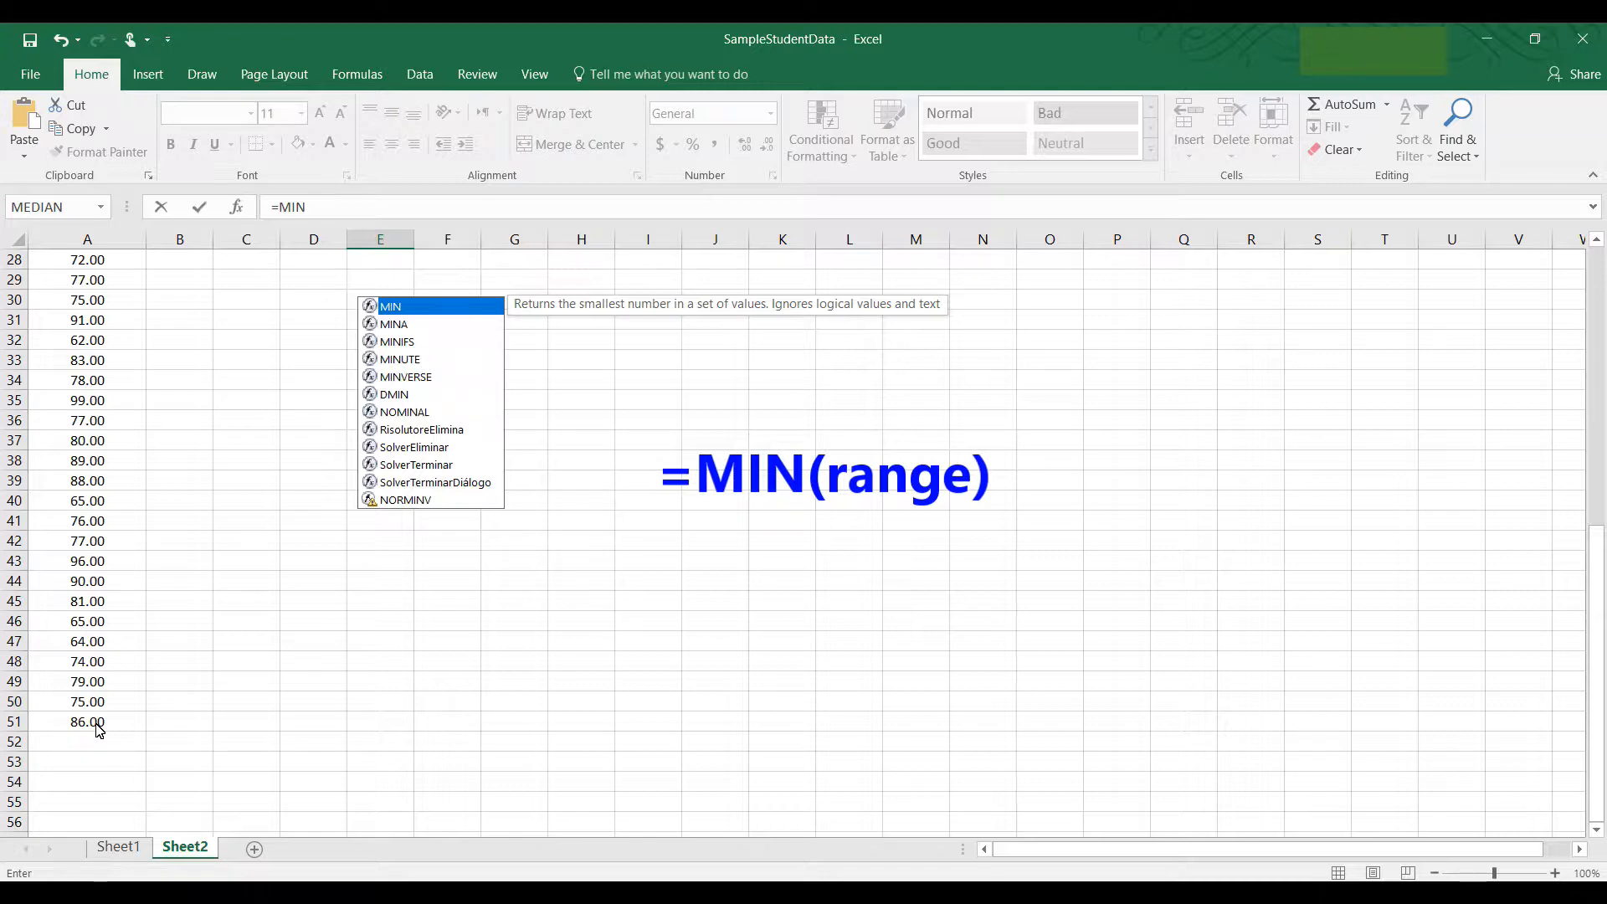
{"action": "type", "text": "("}
{"action": "left_click_drag", "start_coordinate": [99, 730], "coordinate": [109, 289]}
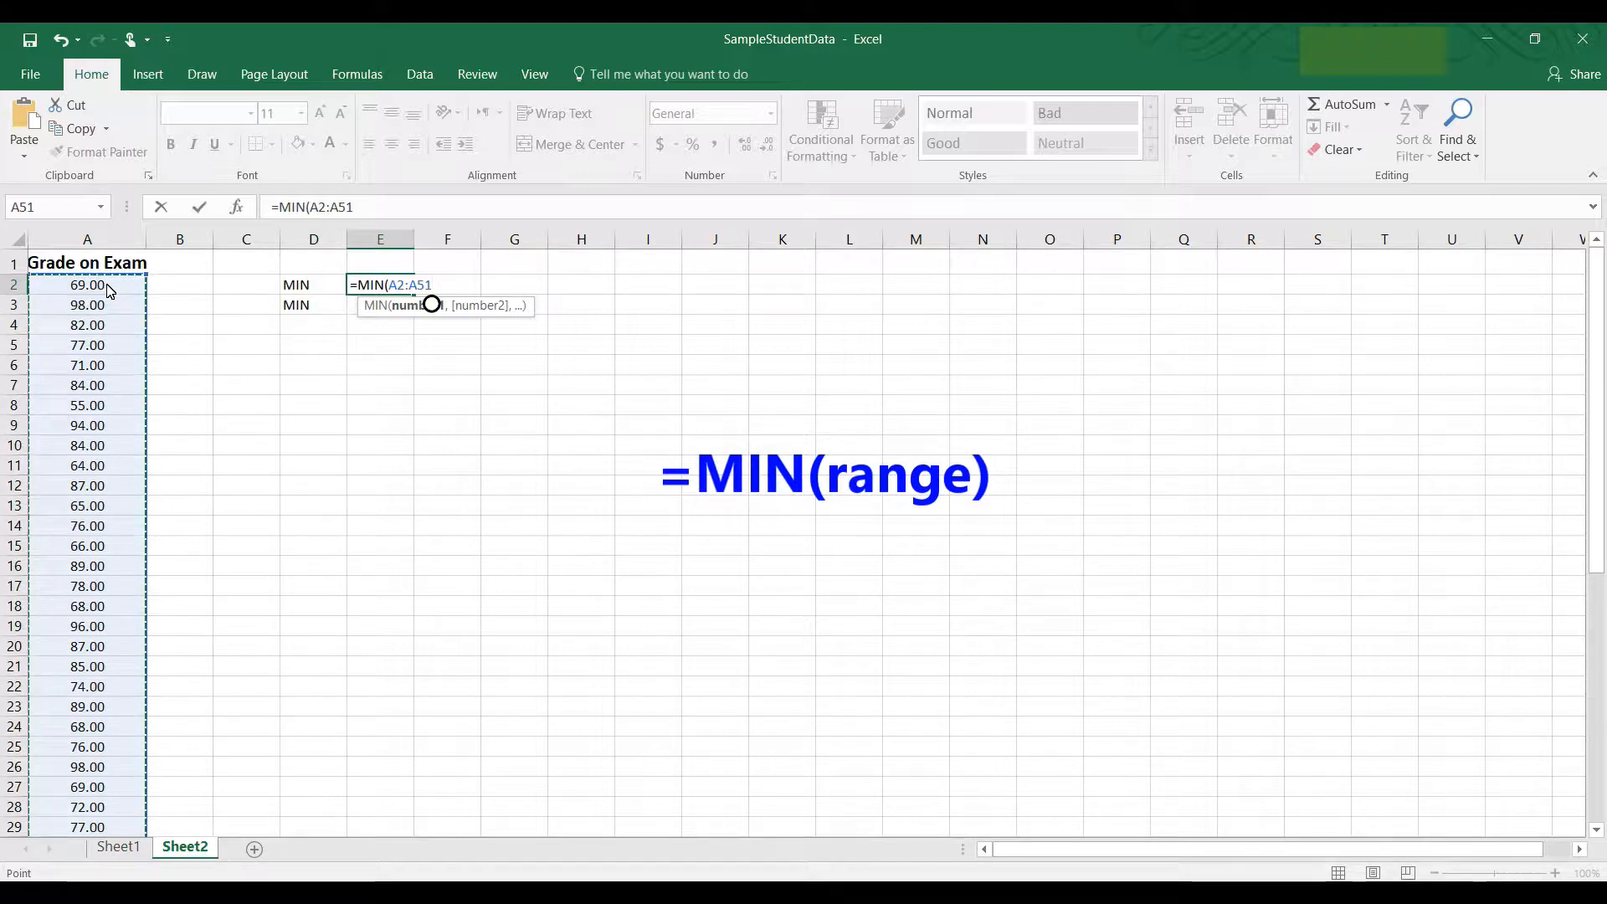
{"action": "type", "text": ")"}
{"action": "key", "text": "Return"}
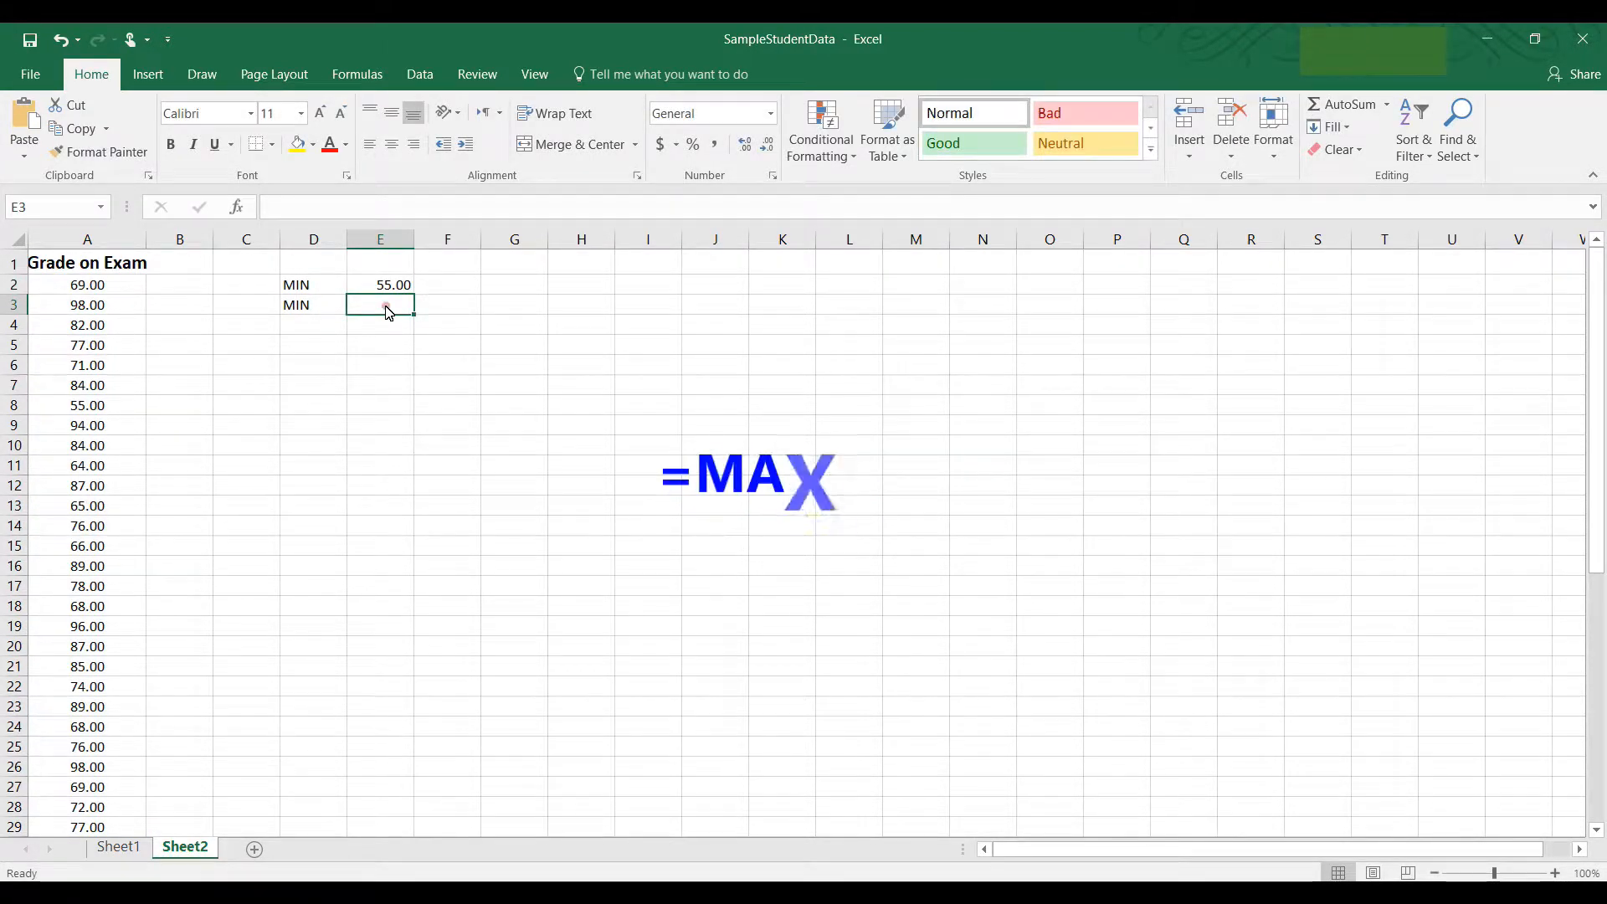
Calculate the highest exam grade in E3 with the formula =MAX(A2:A51)
{"action": "type", "text": "="}
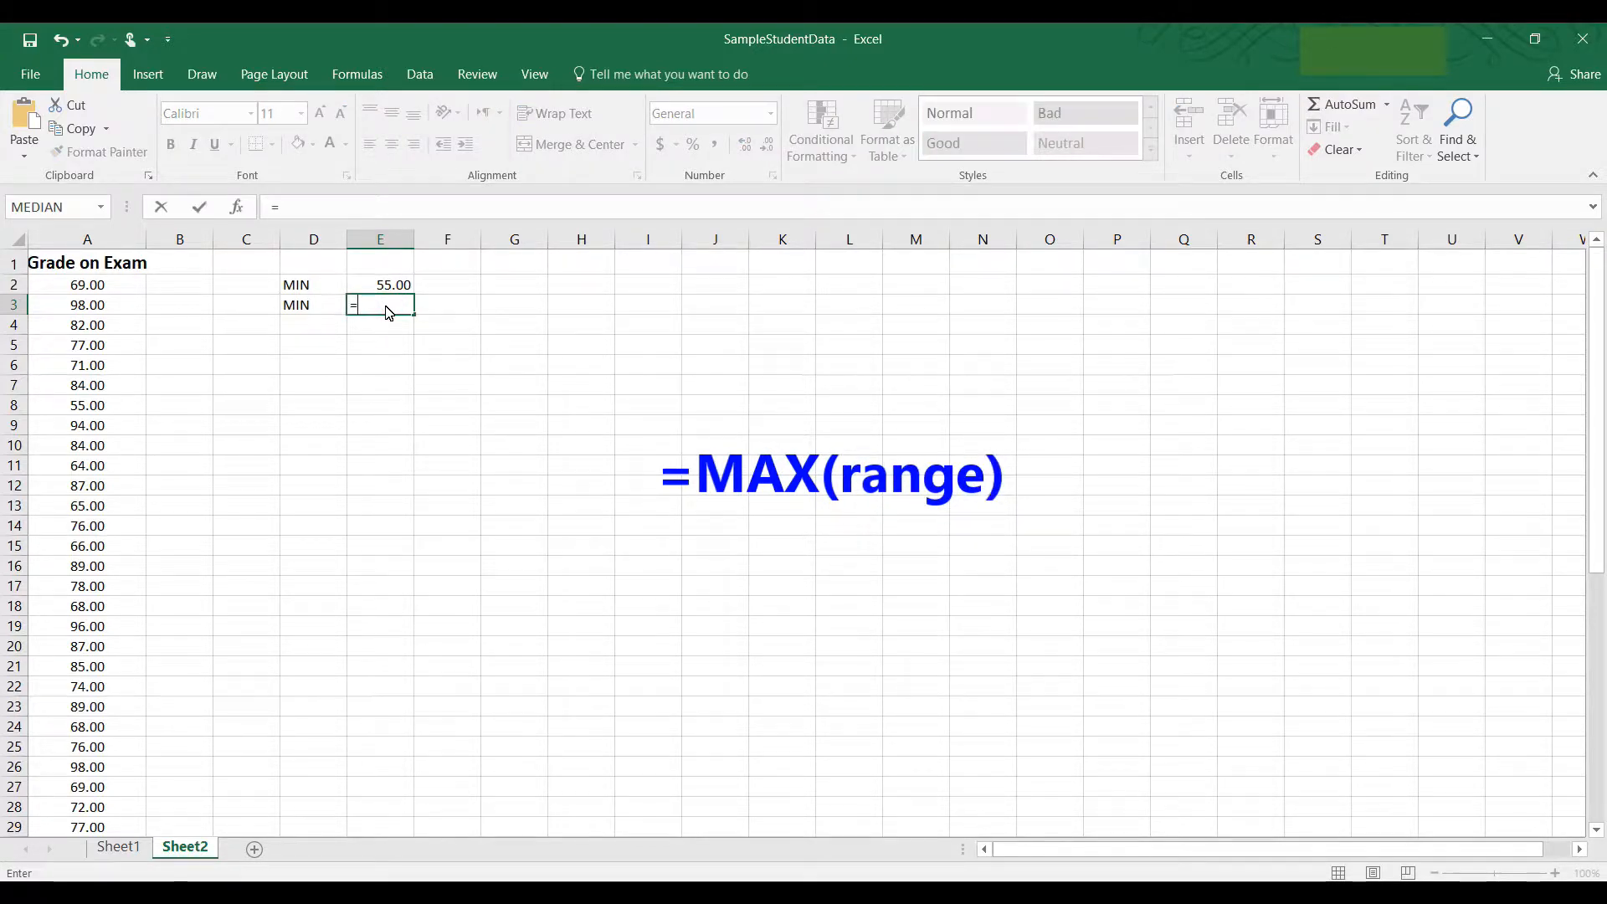
{"action": "type", "text": "MAX"}
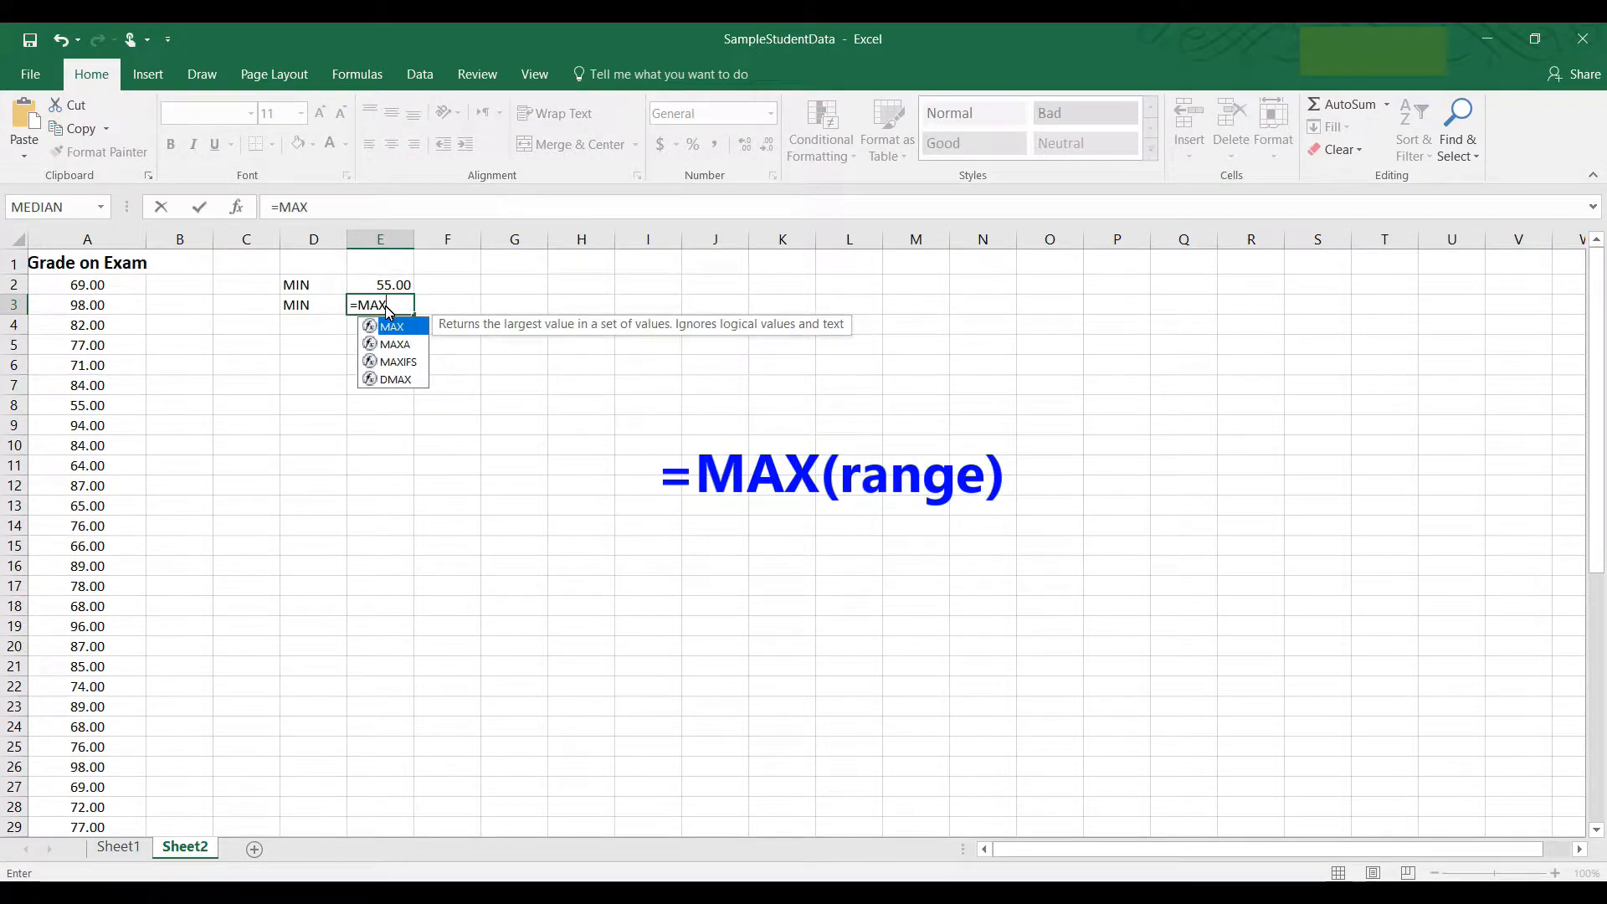
{"action": "type", "text": "("}
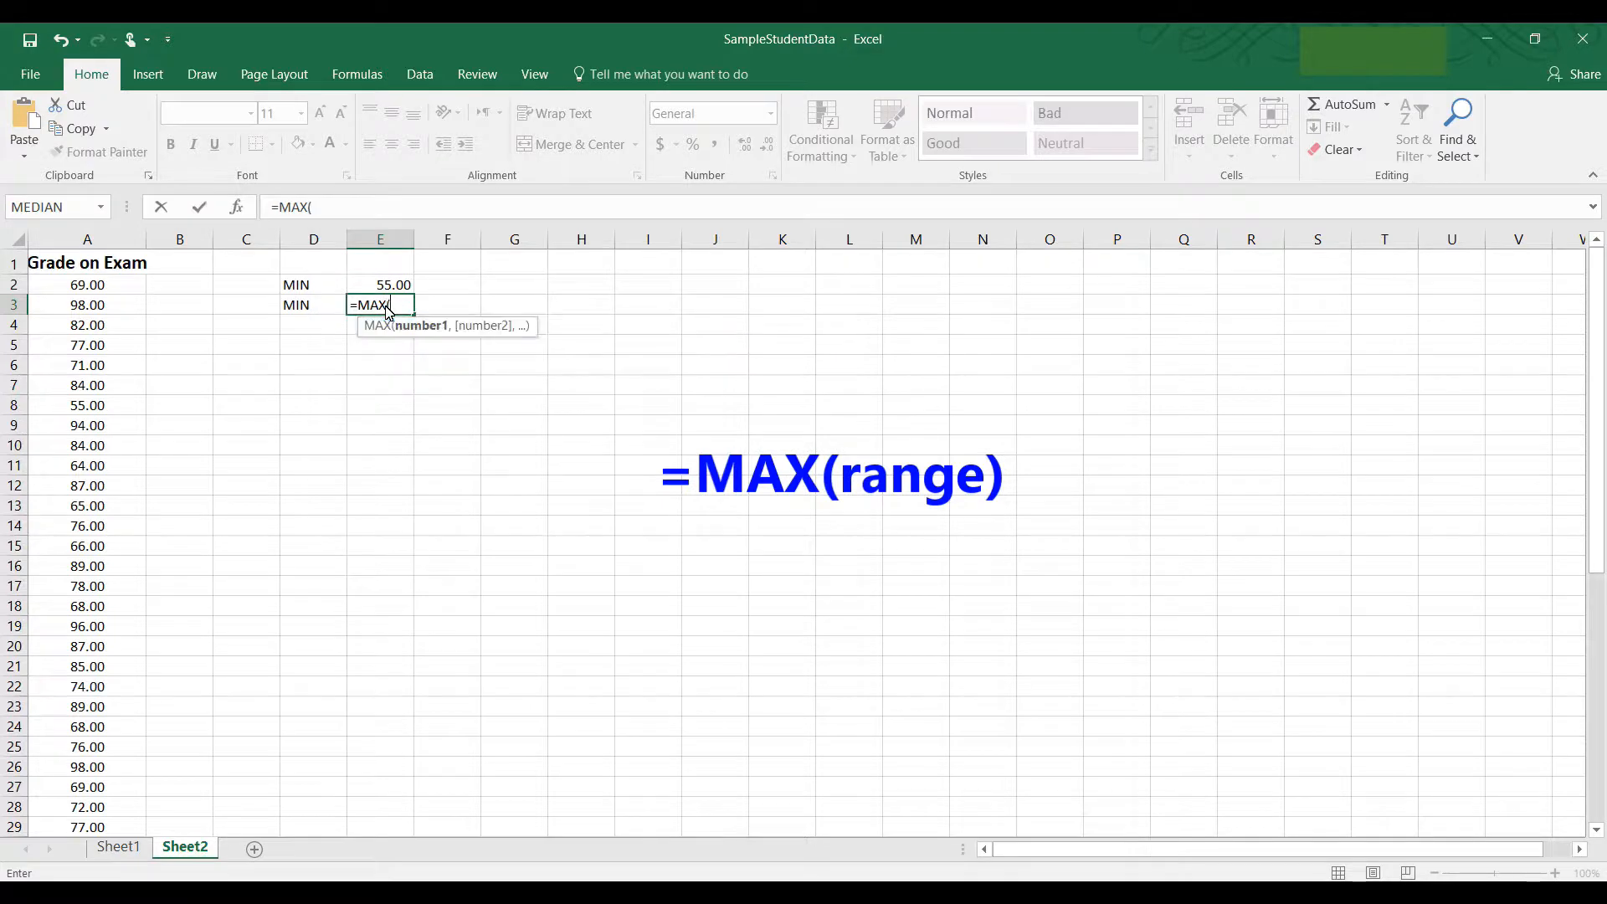
{"action": "scroll", "coordinate": [386, 312], "scroll_direction": "down", "scroll_amount": 9}
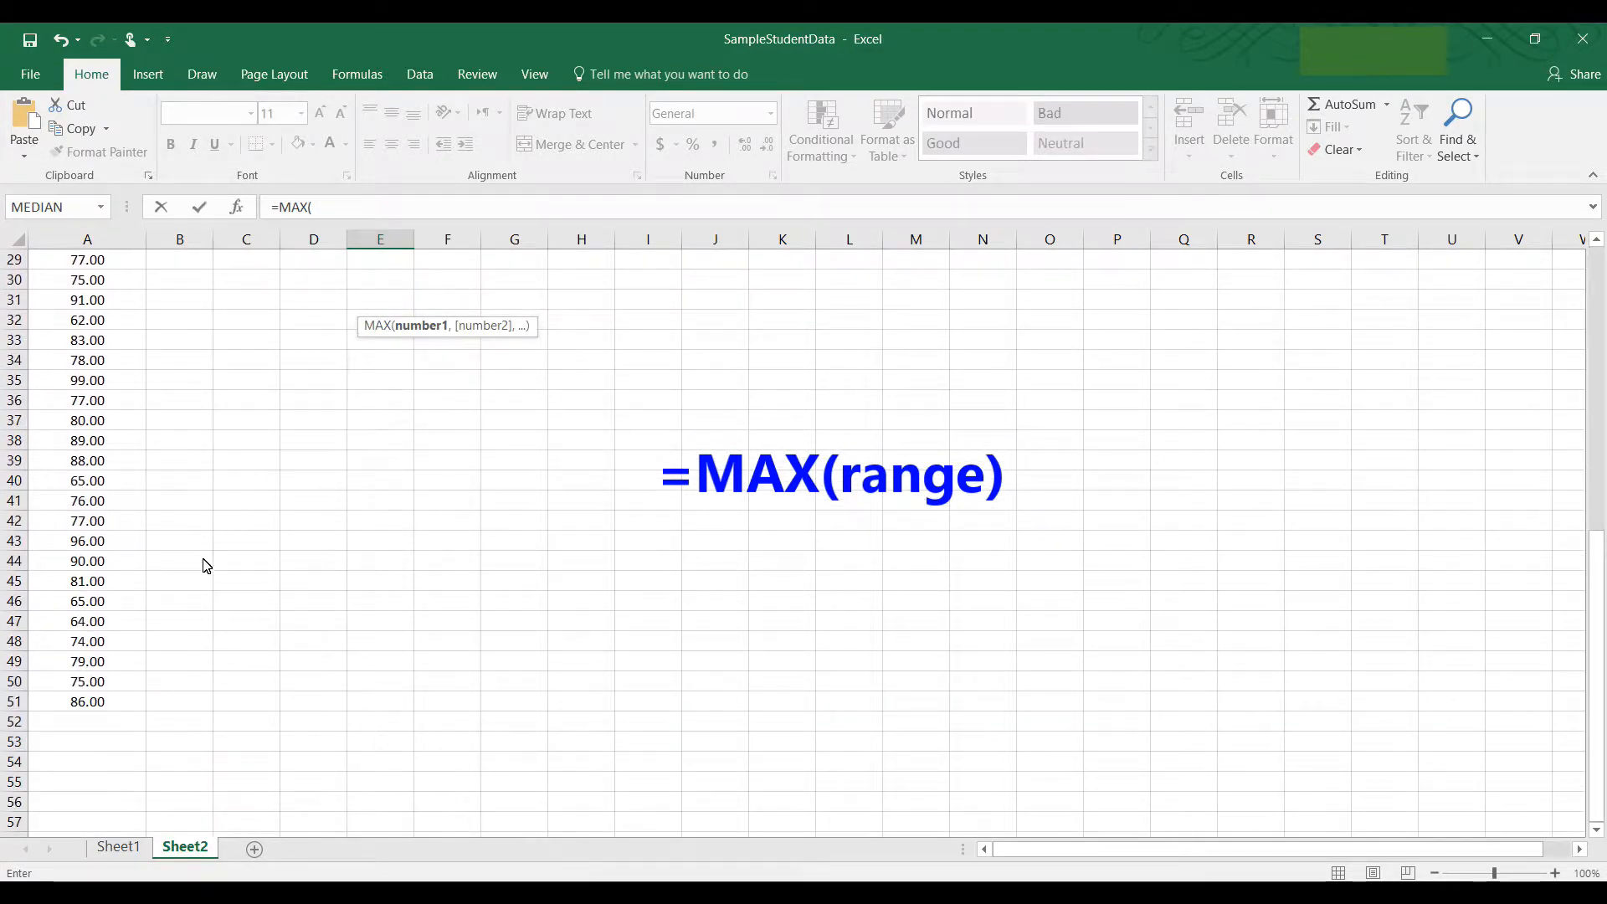
{"action": "left_click_drag", "start_coordinate": [113, 701], "coordinate": [121, 295]}
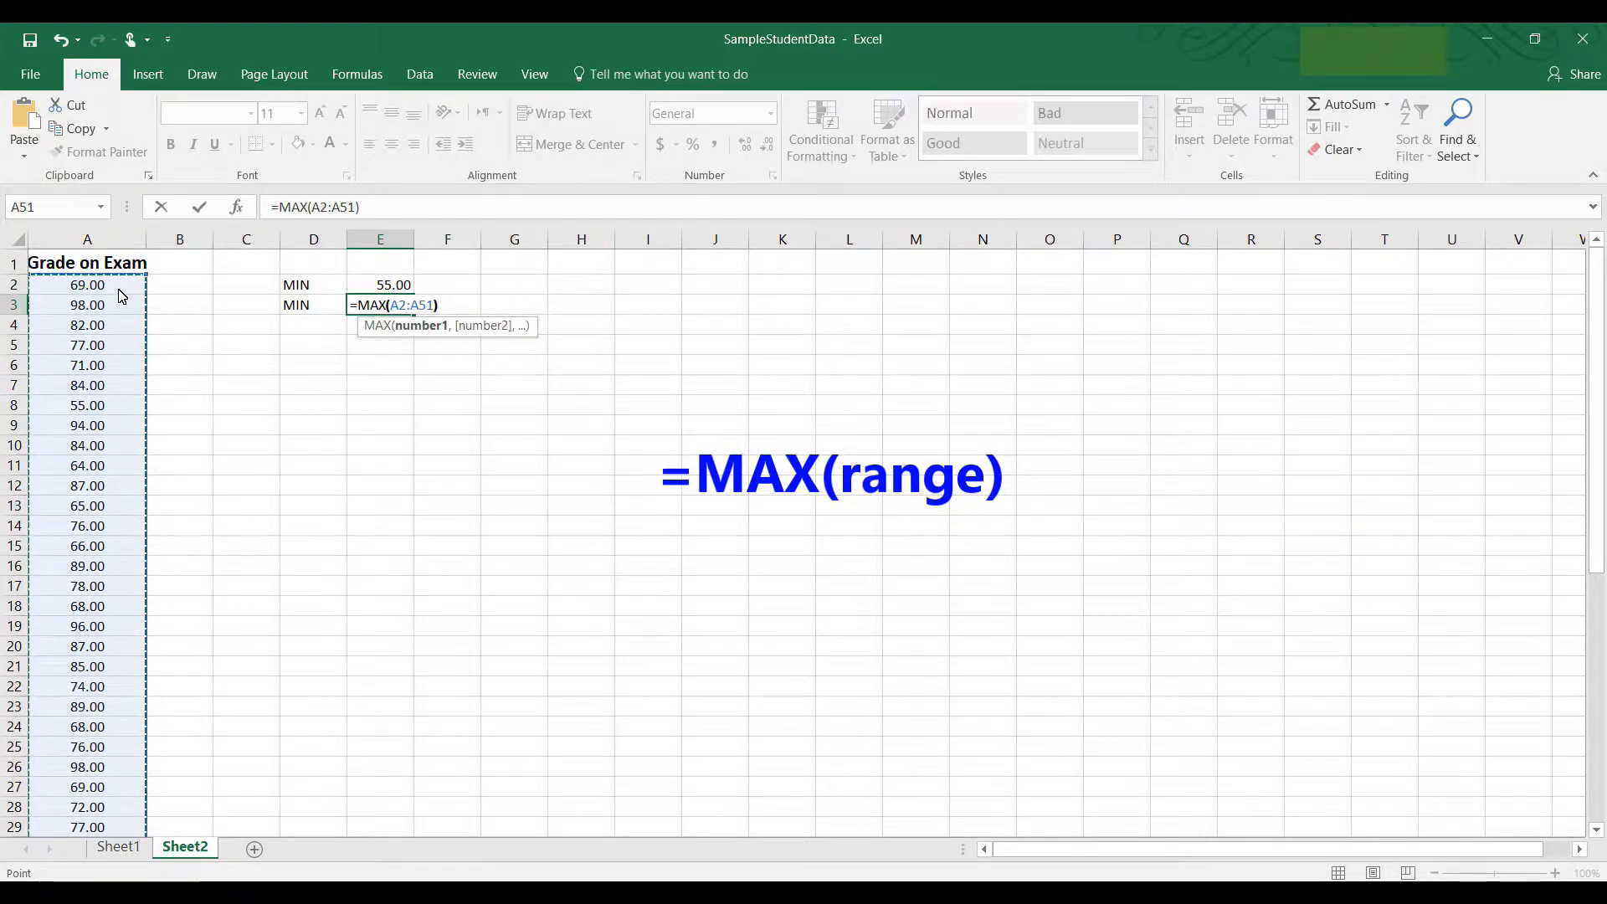
{"action": "key", "text": "Return"}
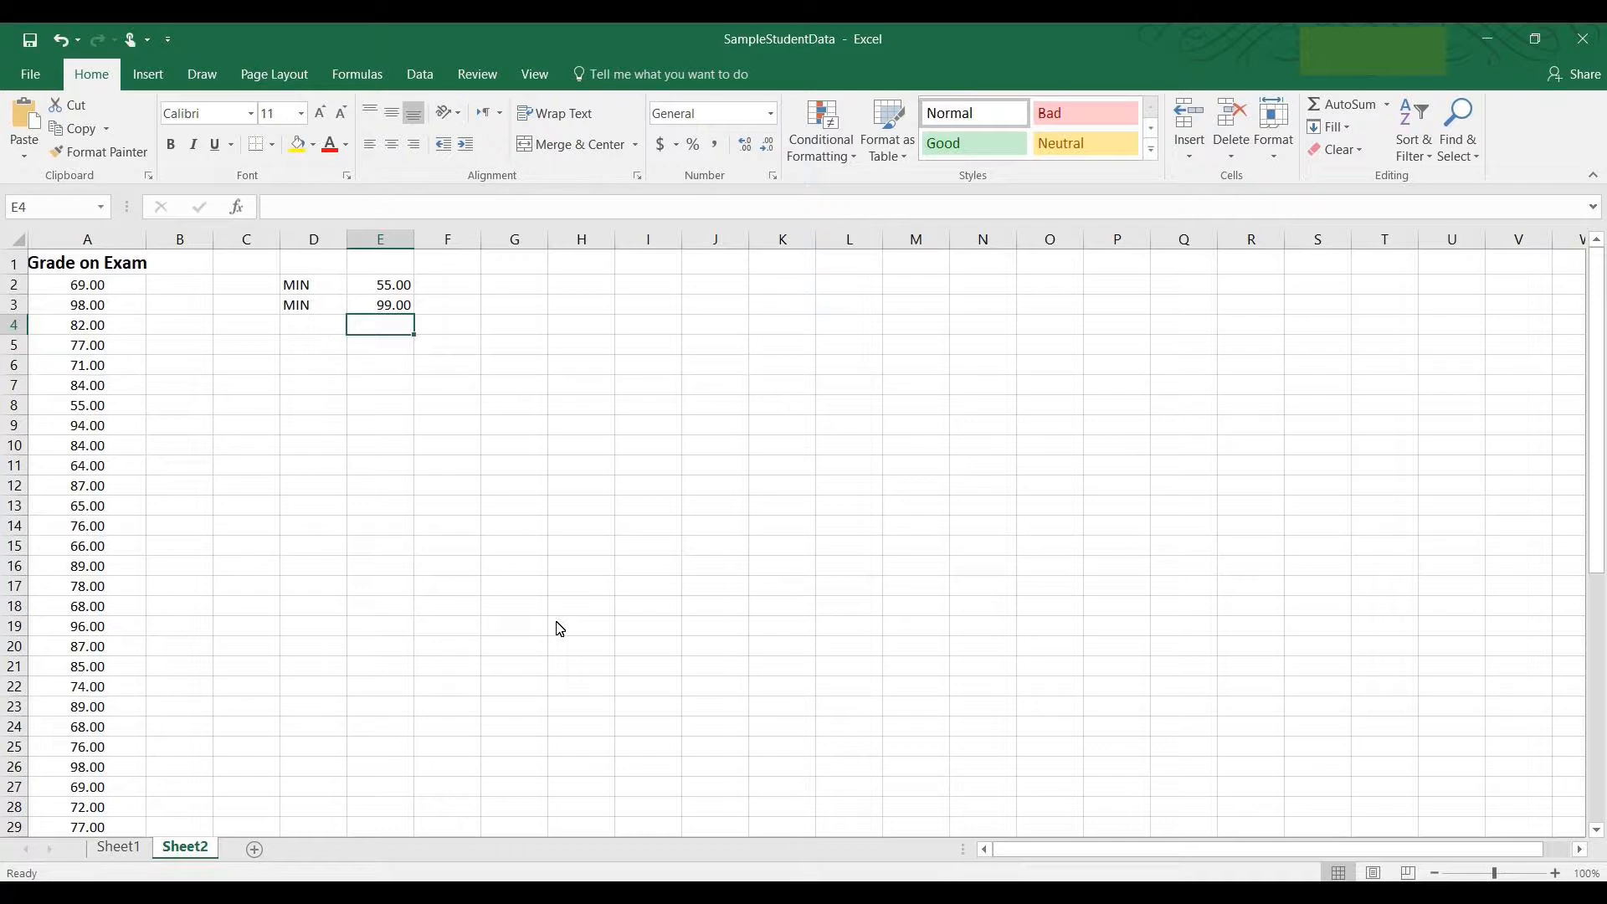
Enter the headers Upper Limit, Cumulative Frequency and Cululative Percentage in cells E10 to G10
{"action": "left_click", "coordinate": [381, 446]}
{"action": "type", "text": "Upper Limit"}
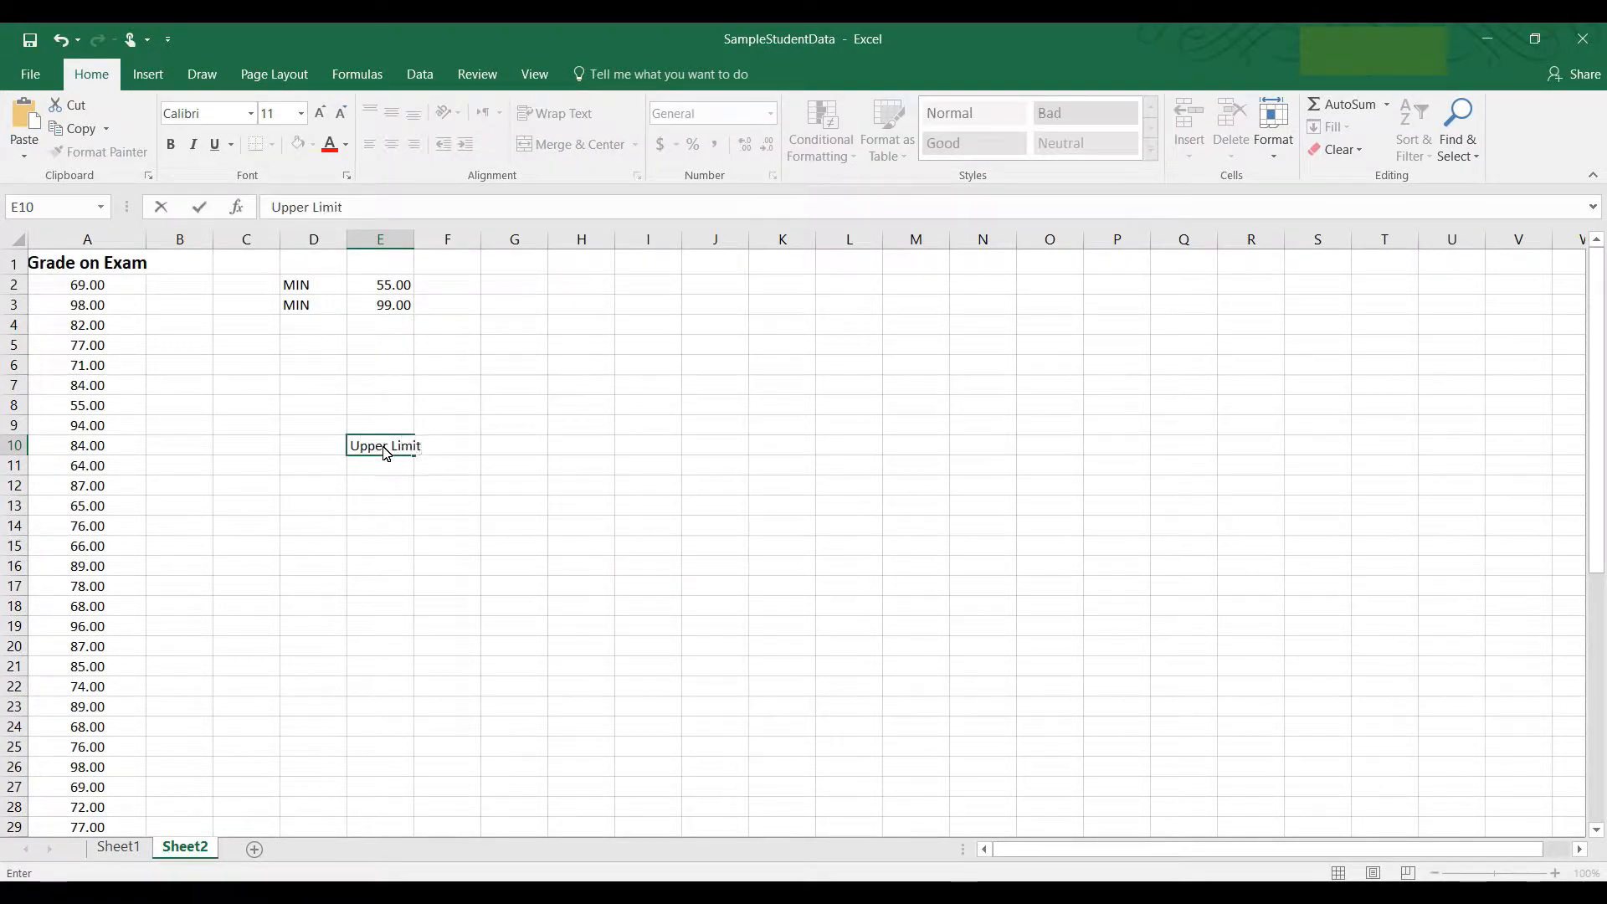
{"action": "key", "text": "Tab"}
{"action": "type", "text": "Cumulative Frequency"}
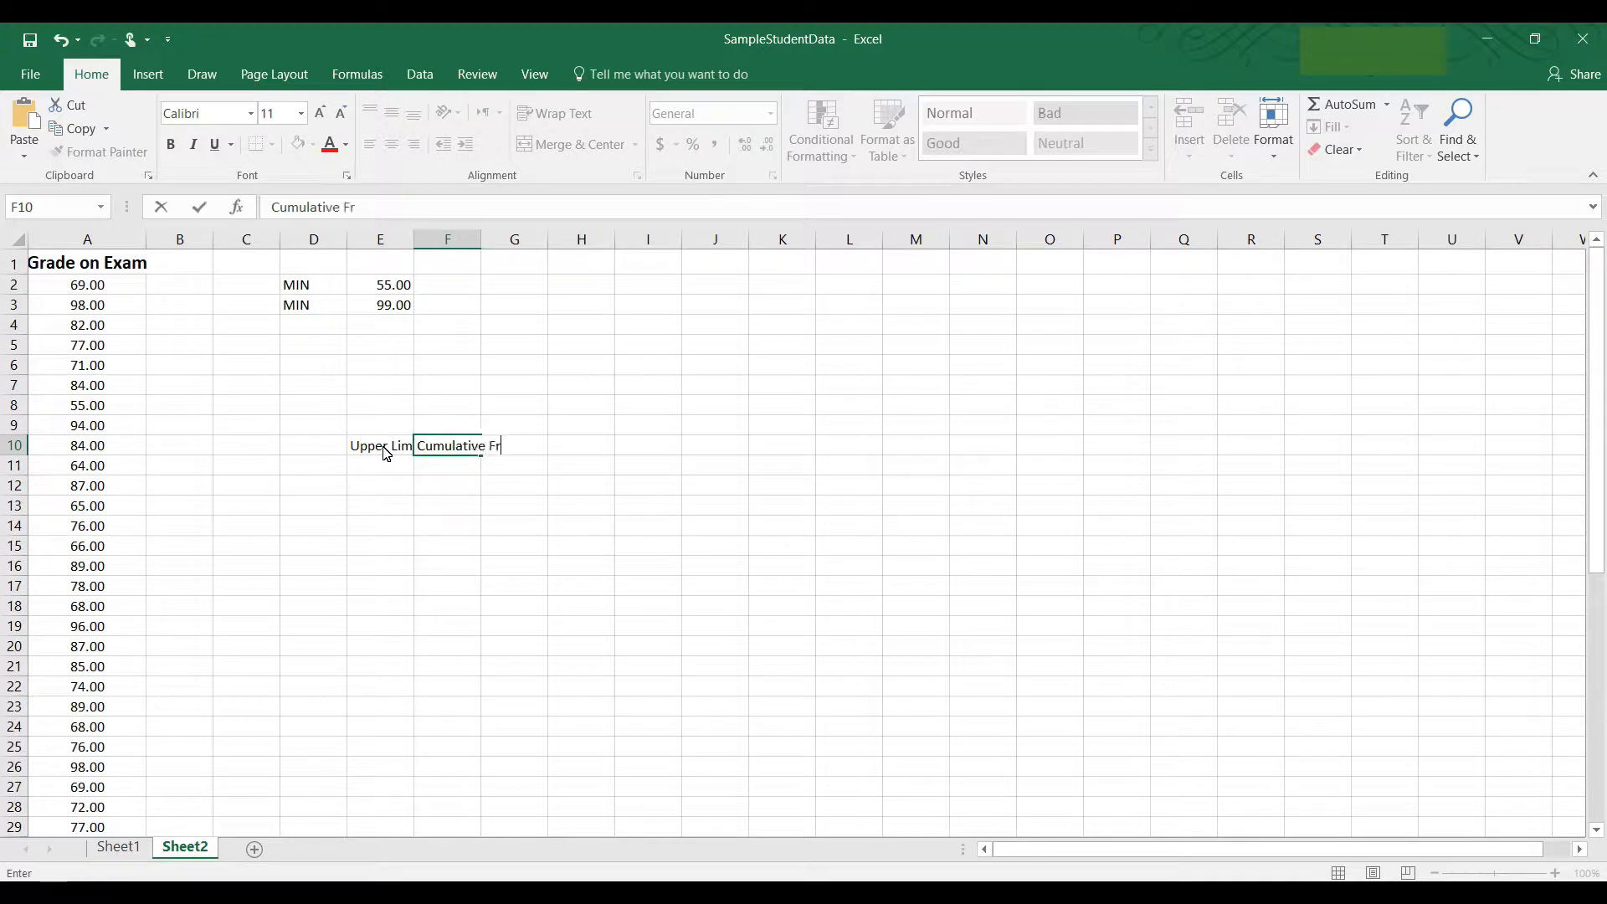
{"action": "key", "text": "Tab"}
{"action": "type", "text": "Cululative Percentage"}
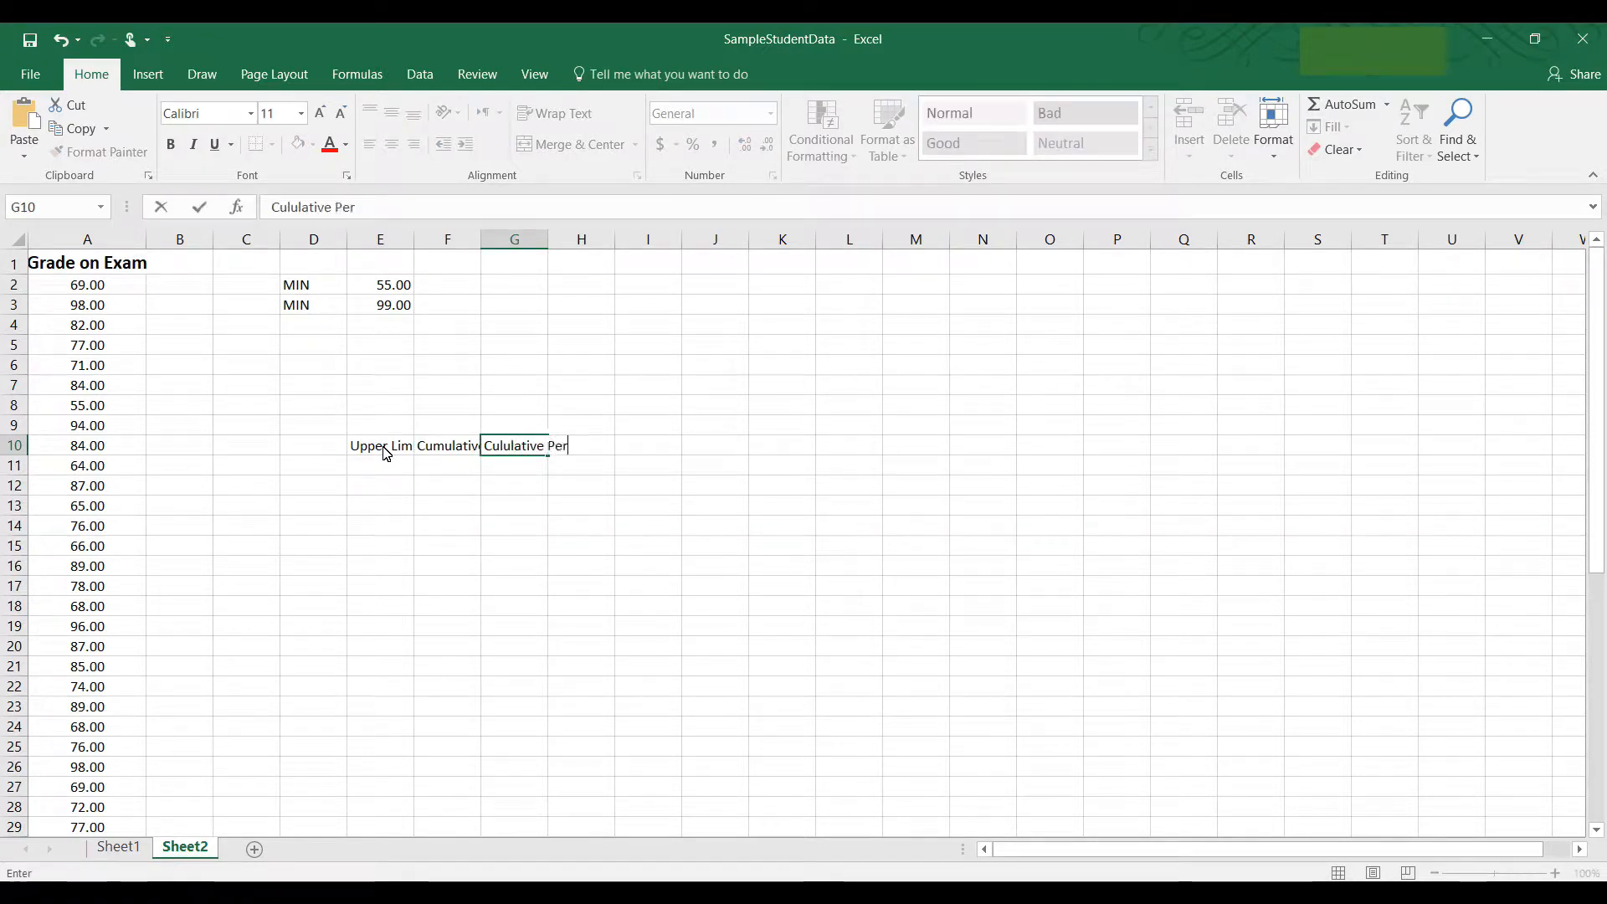
Widen columns E, F and G to fit the table headers in row 10
{"action": "left_click", "coordinate": [408, 243]}
{"action": "left_click_drag", "start_coordinate": [414, 243], "coordinate": [738, 257]}
{"action": "left_click", "coordinate": [524, 470]}
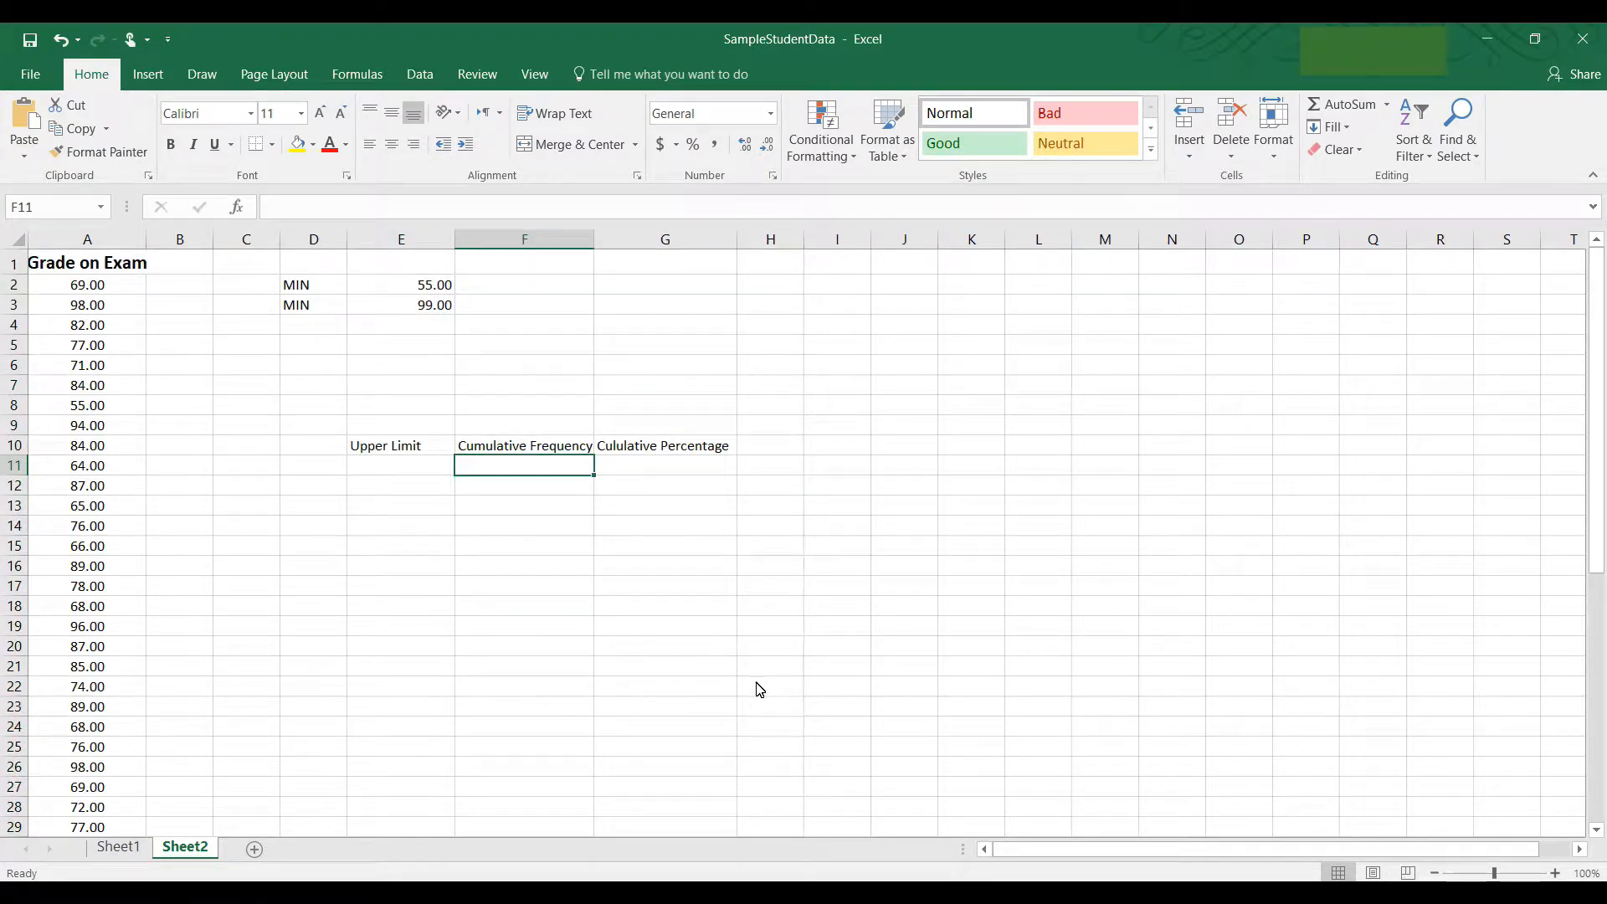
Label D4 as First Upper Limit and D5 as WOI, and widen column D to fit the labels
{"action": "left_click", "coordinate": [330, 326]}
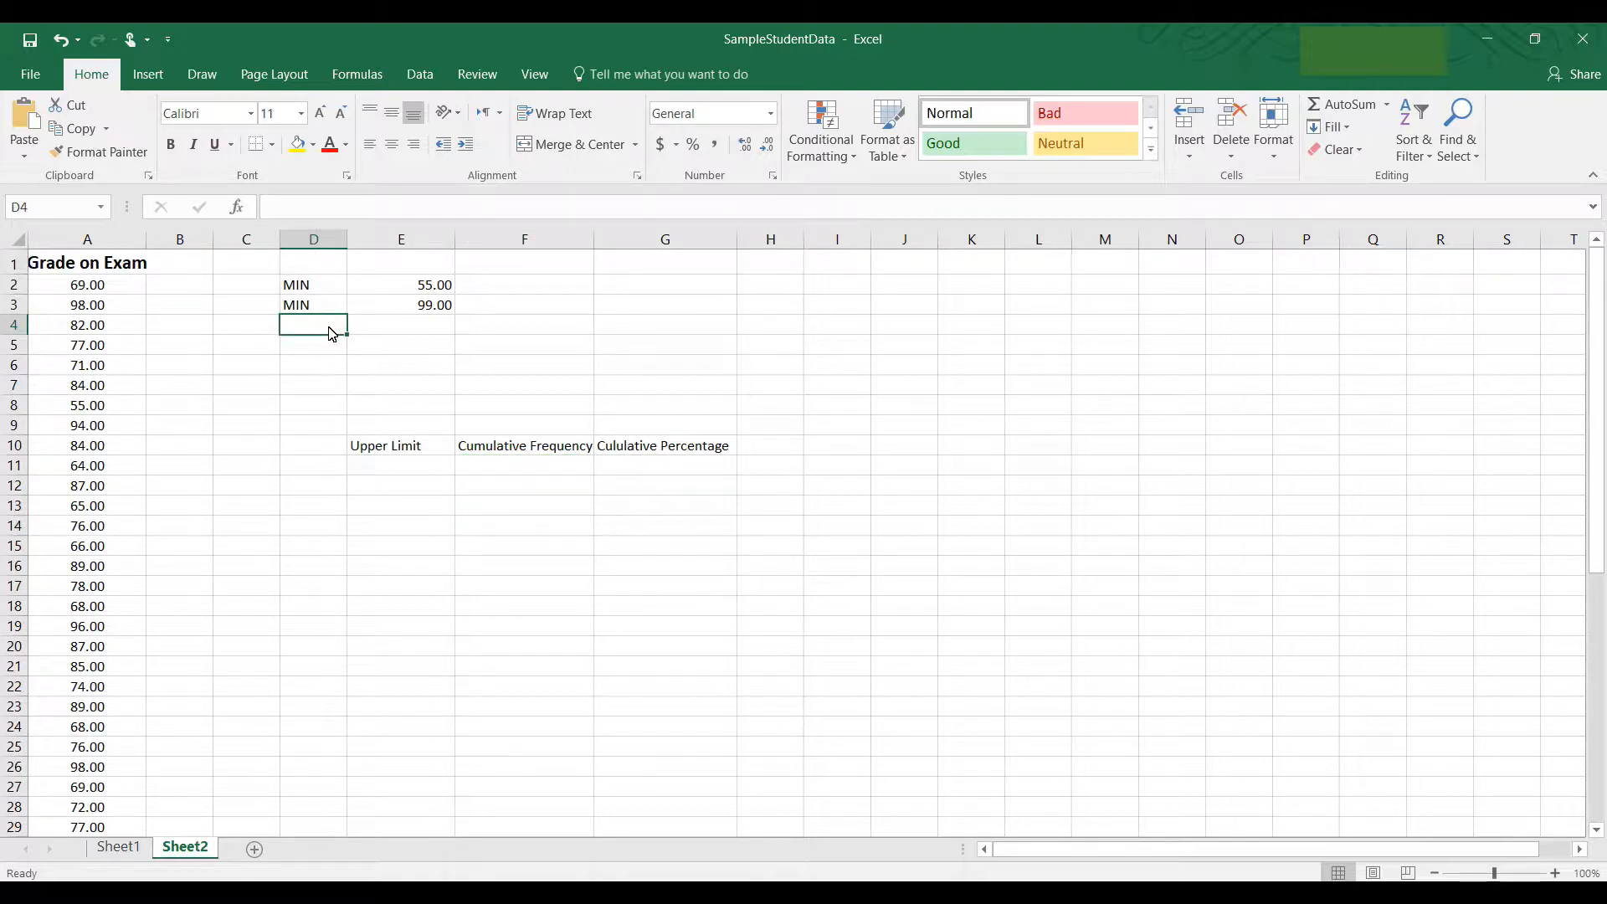
{"action": "type", "text": "First Uppl"}
{"action": "type", "text": "r Limit"}
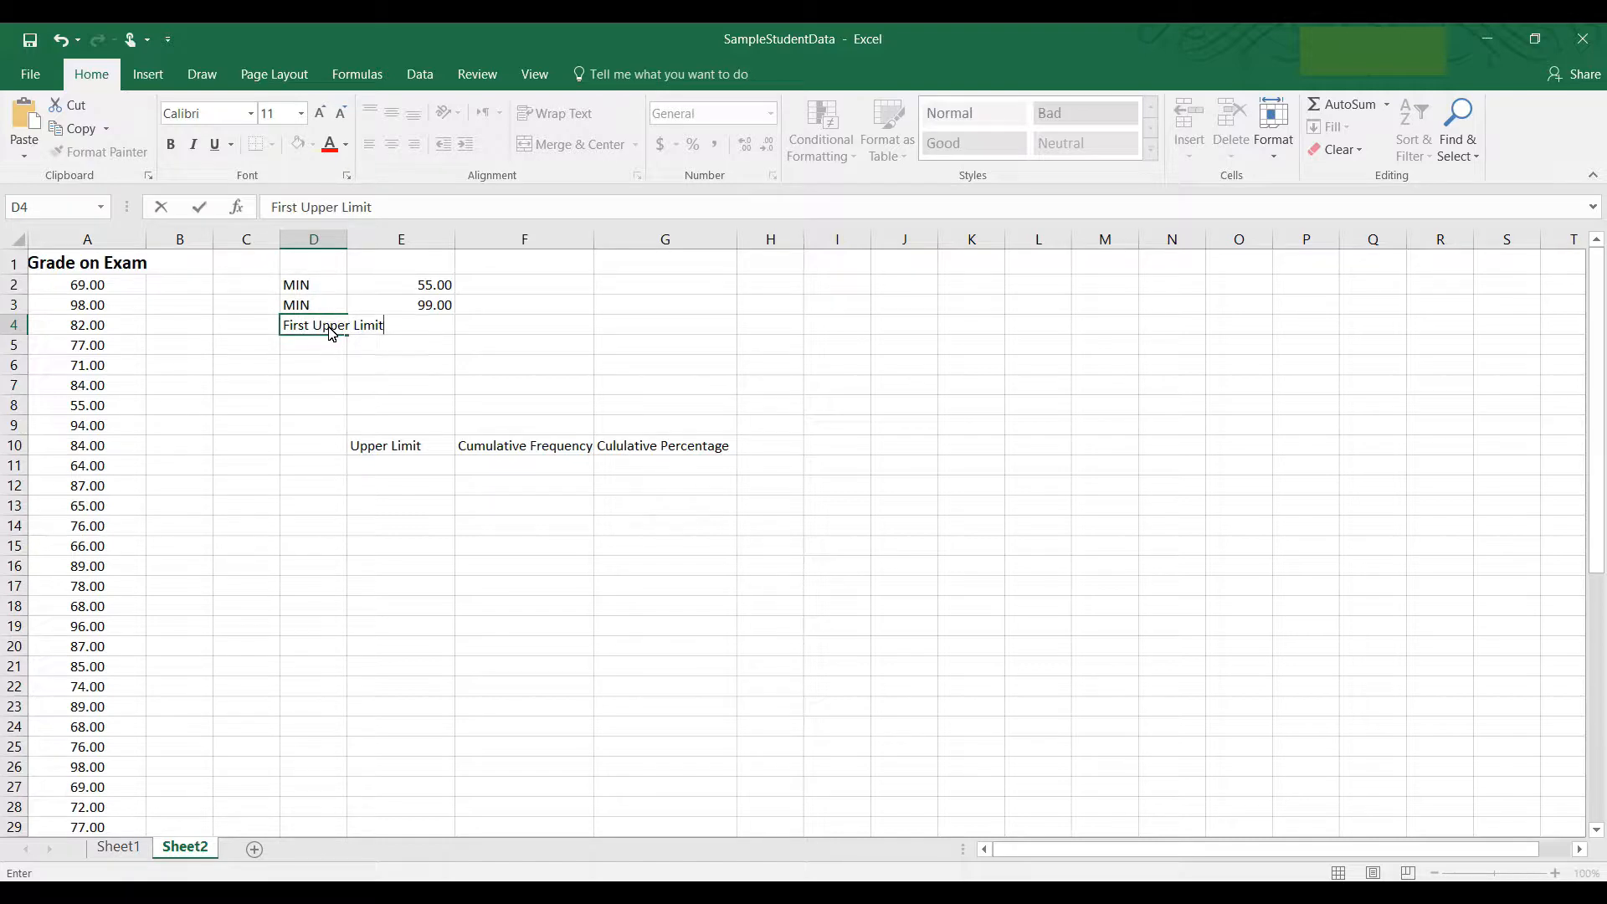
{"action": "left_click", "coordinate": [331, 352]}
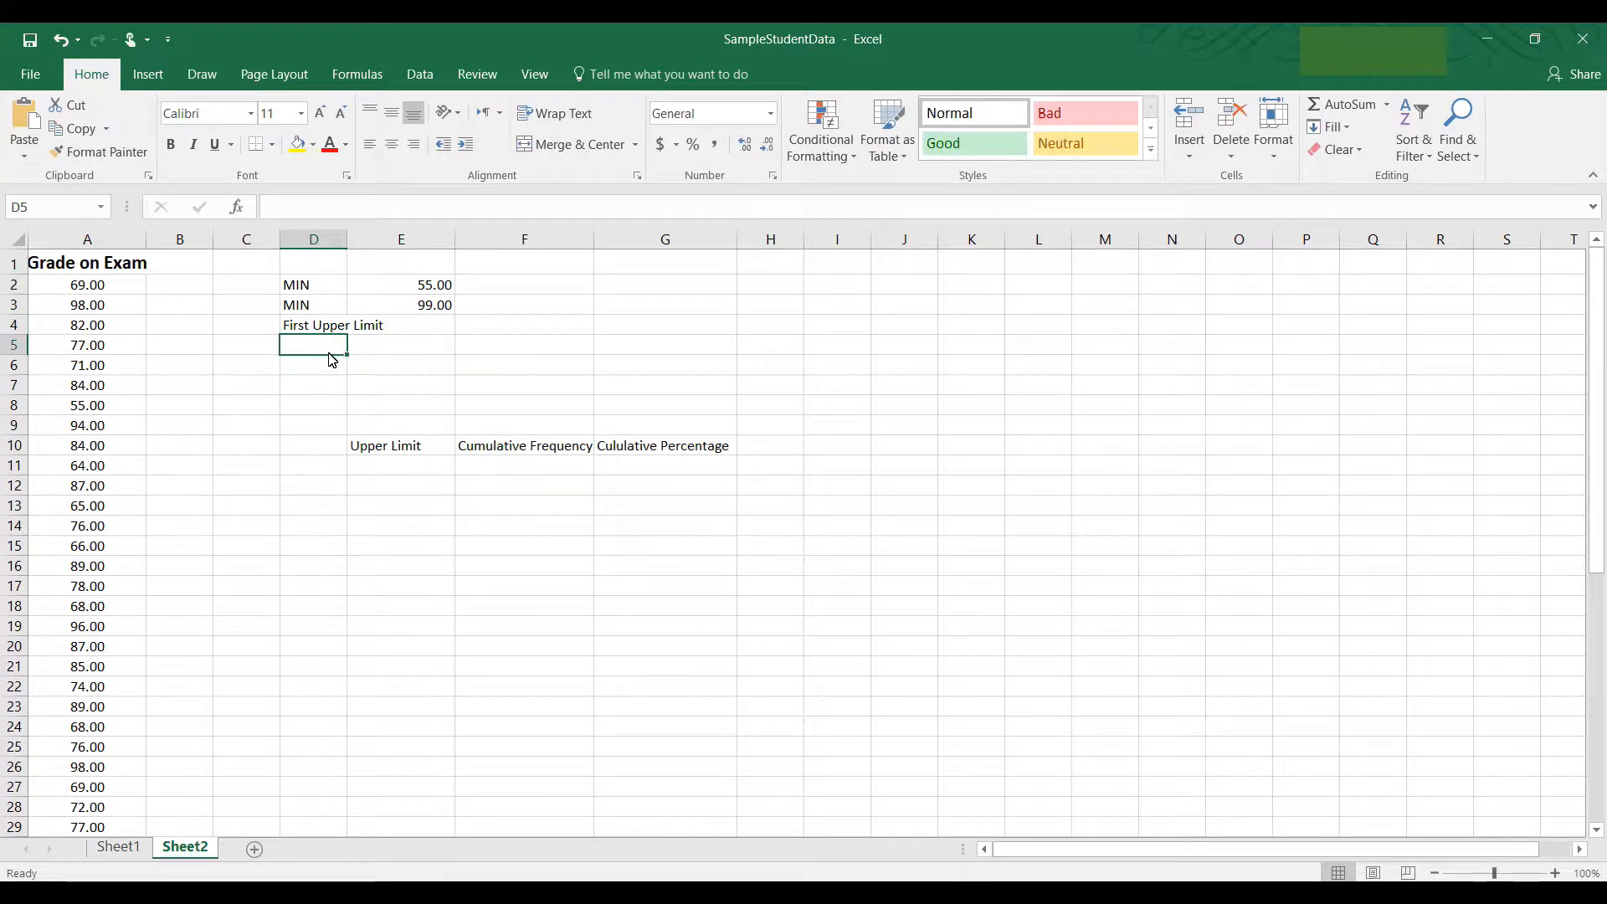
{"action": "type", "text": "St"}
{"action": "key", "text": "BackSpace"}
{"action": "type", "text": "WOI"}
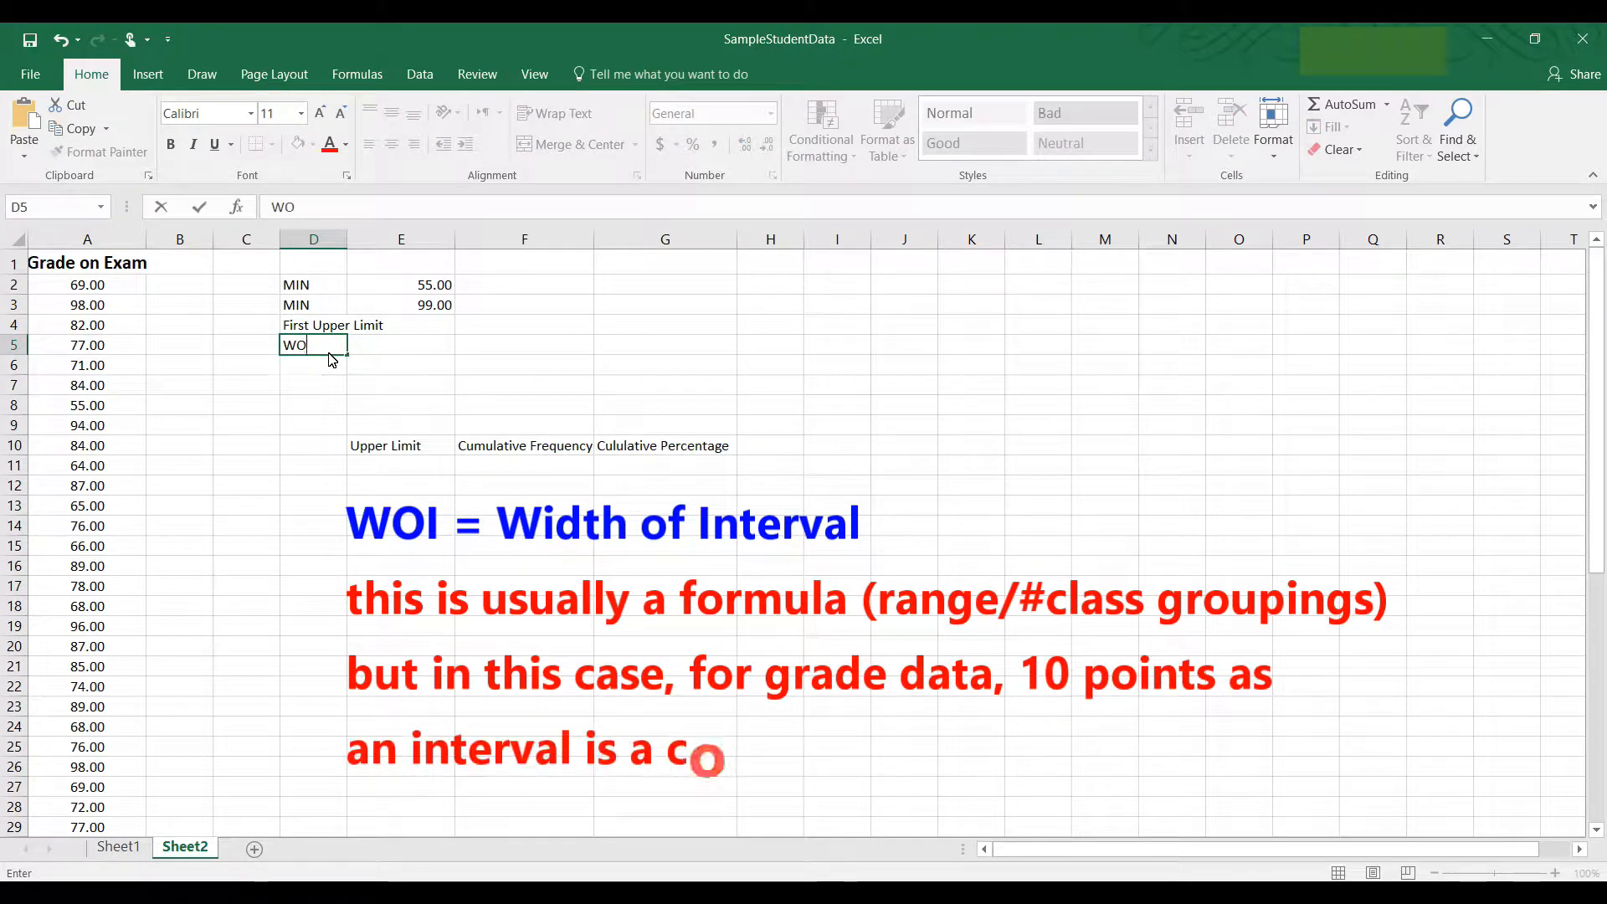
{"action": "left_click", "coordinate": [344, 243]}
{"action": "left_click_drag", "start_coordinate": [347, 244], "coordinate": [386, 247]}
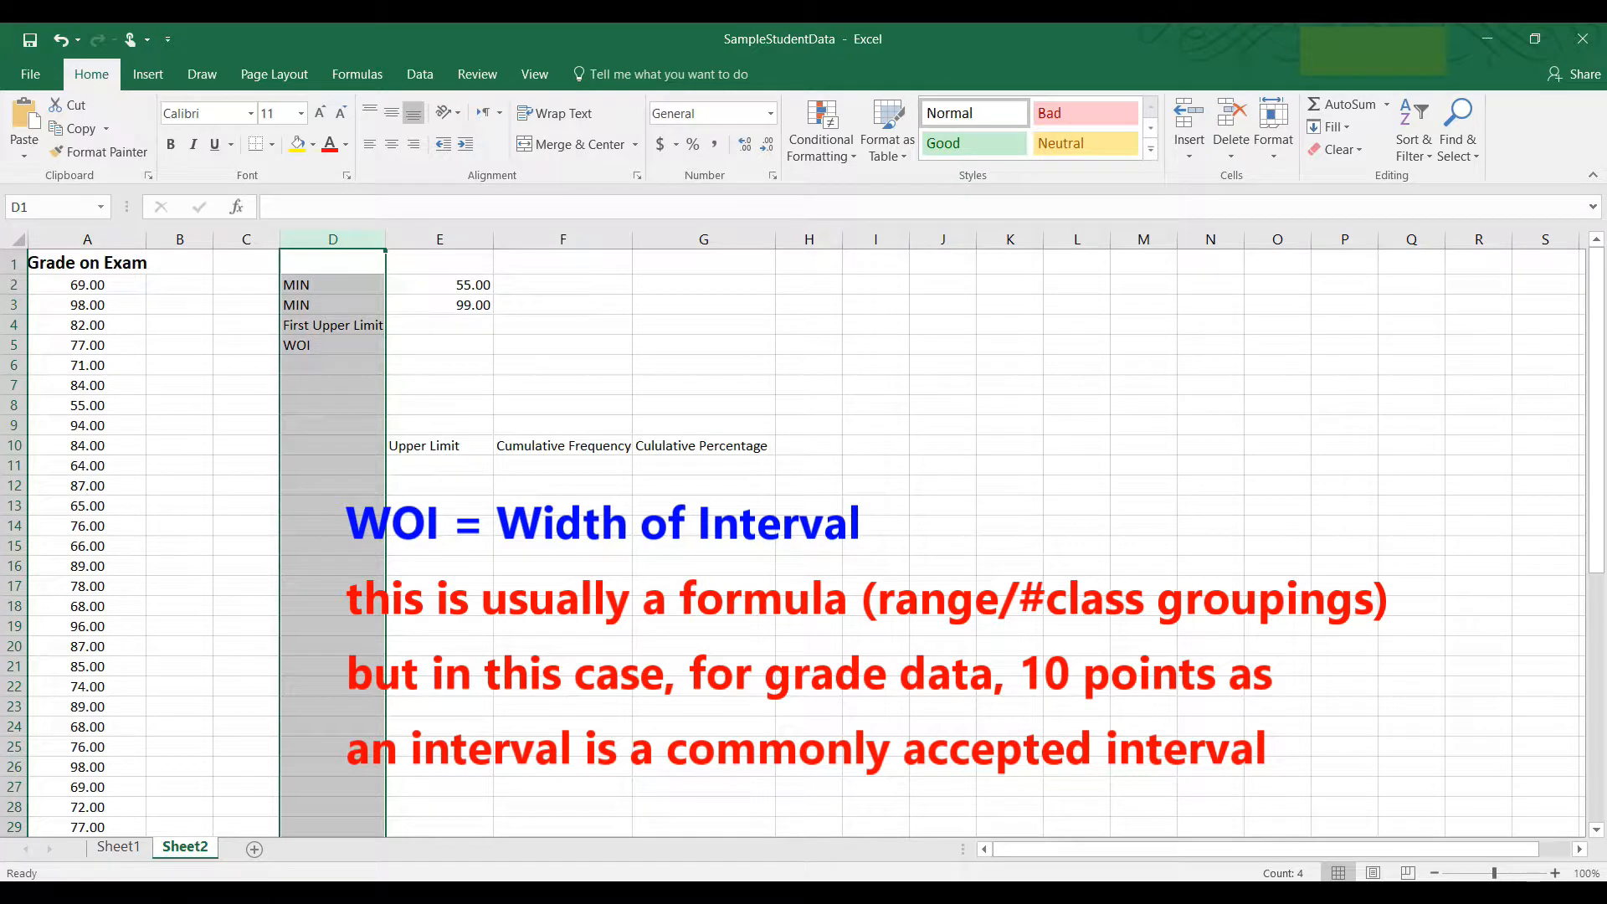
Set the first upper limit in E4 to 50 and the WOI in E5 to 10
{"action": "left_click", "coordinate": [482, 286]}
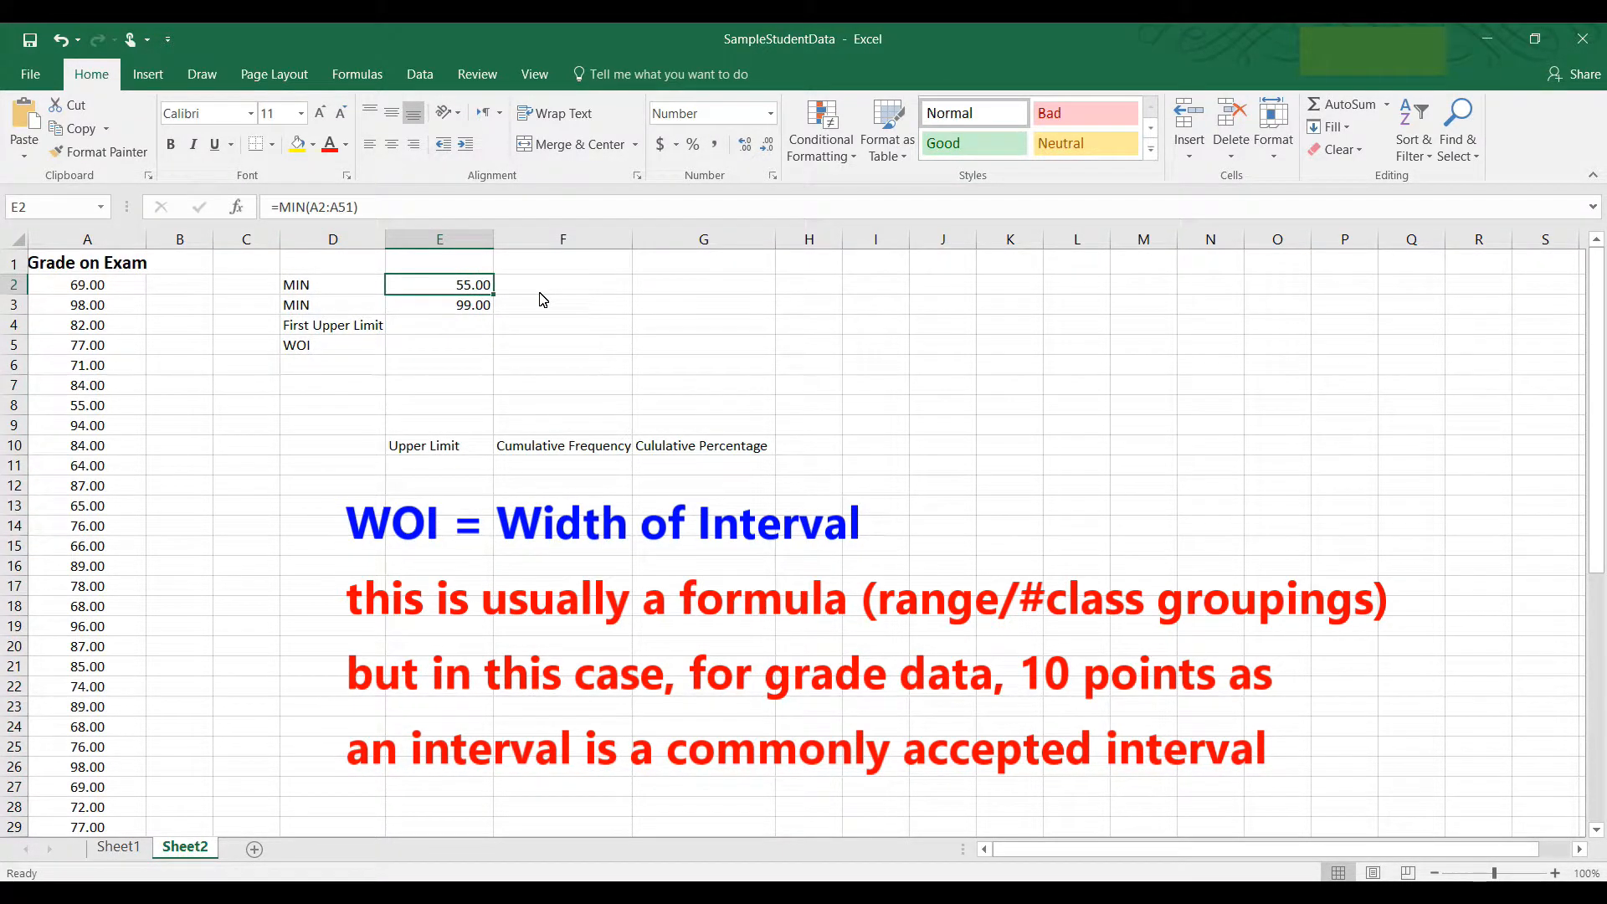
{"action": "left_click", "coordinate": [449, 332]}
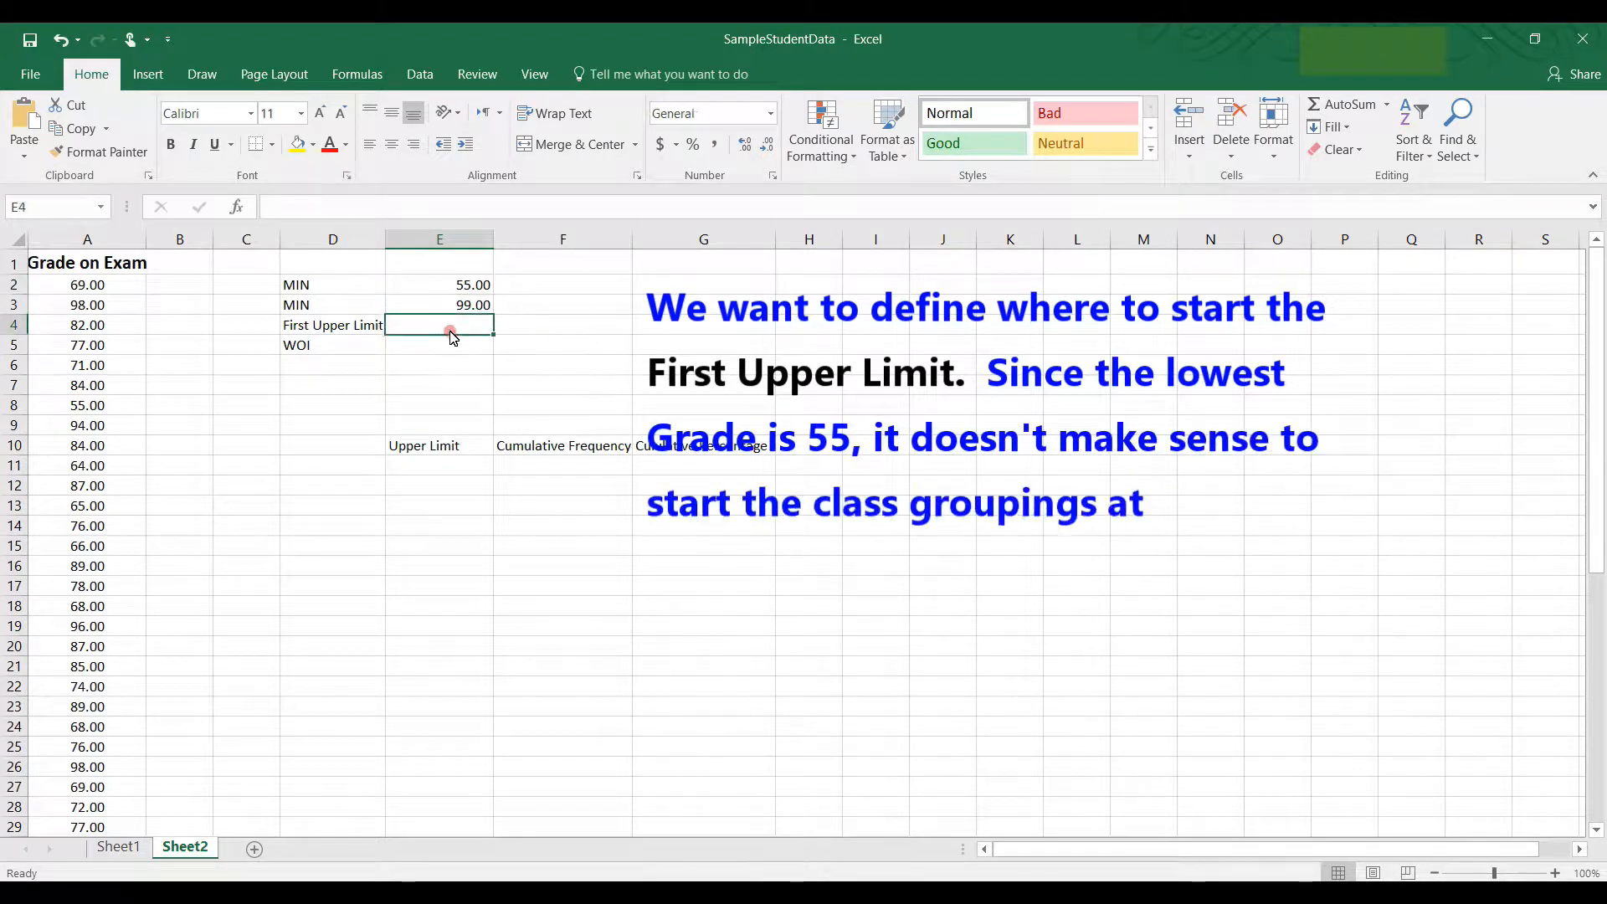
{"action": "type", "text": "50"}
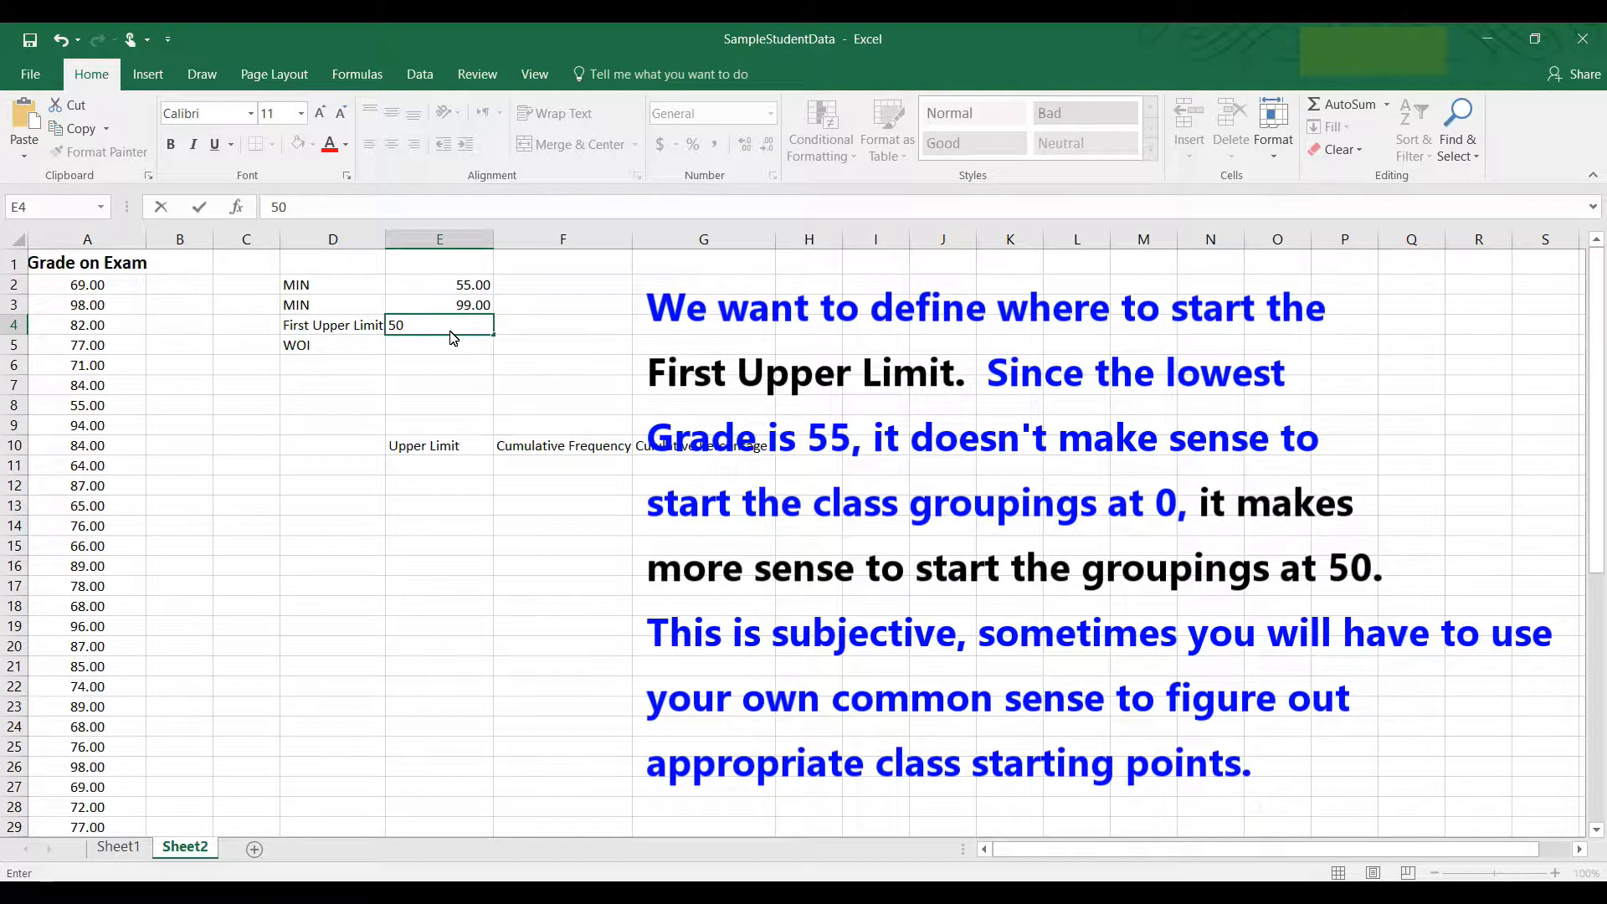
{"action": "key", "text": "Return"}
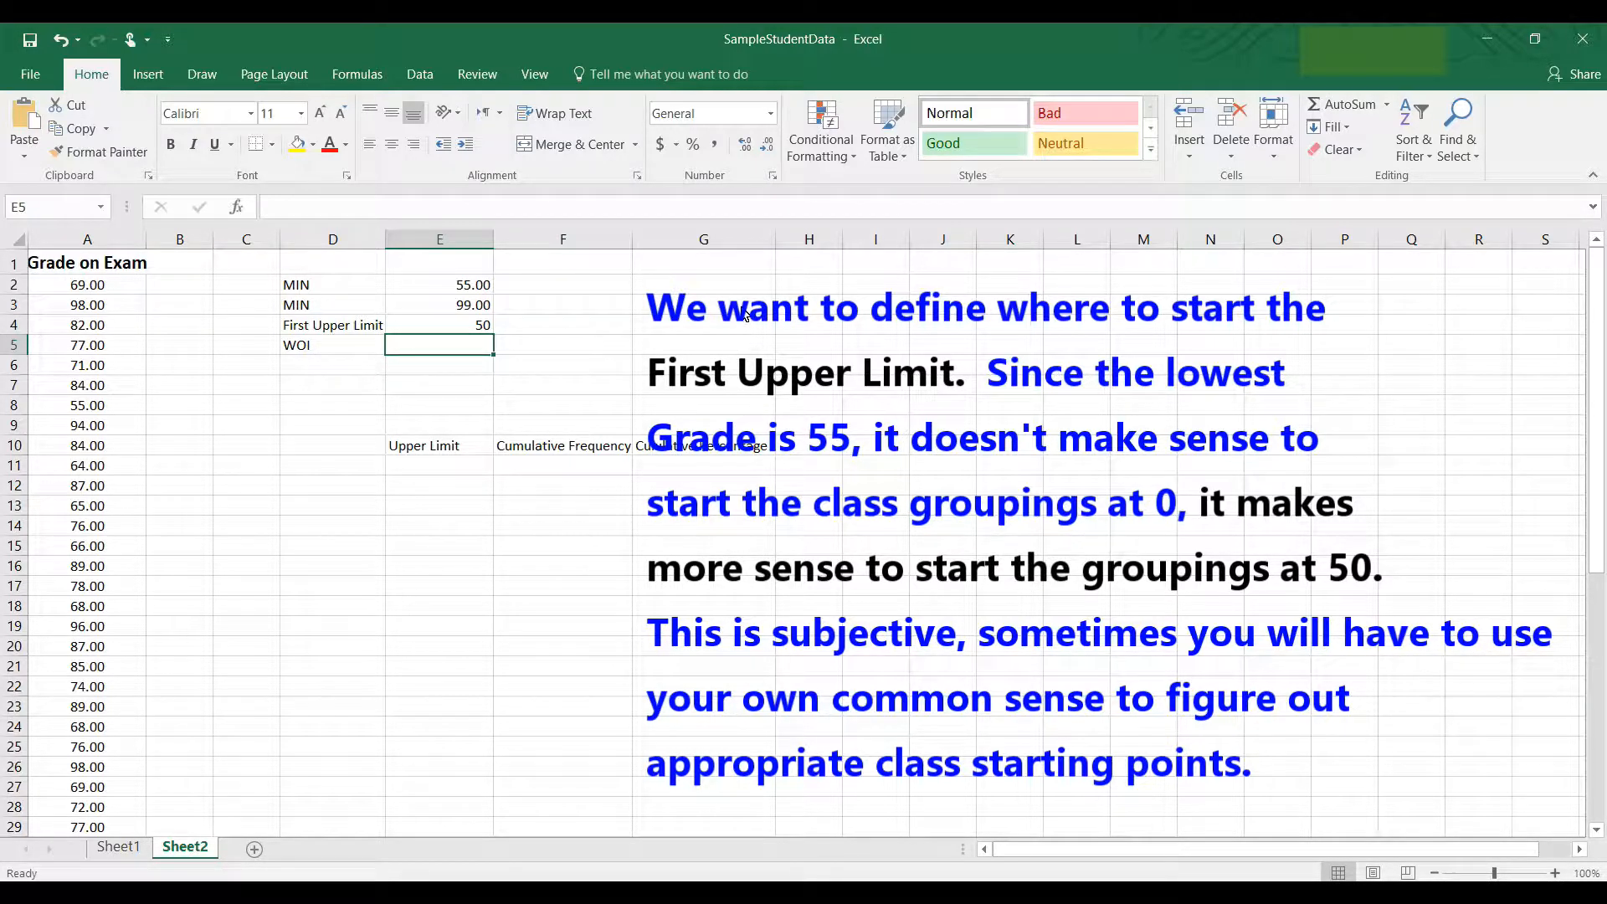
{"action": "type", "text": "10"}
{"action": "key", "text": "Return"}
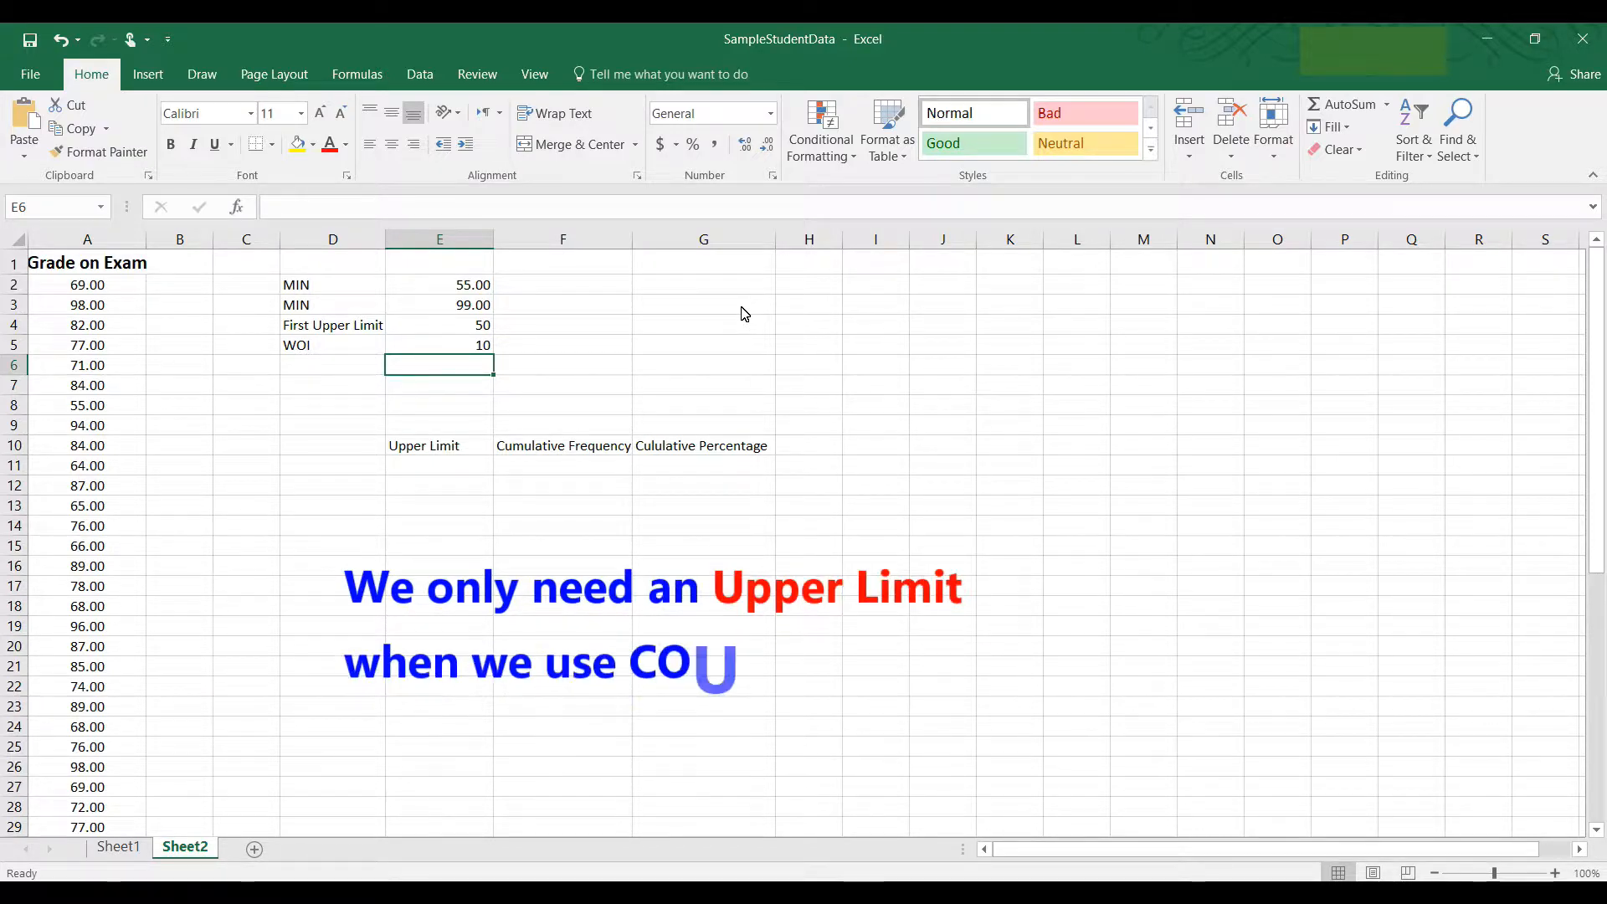
Enter 50 as the first value under Upper Limit in E11
{"action": "left_click", "coordinate": [437, 475]}
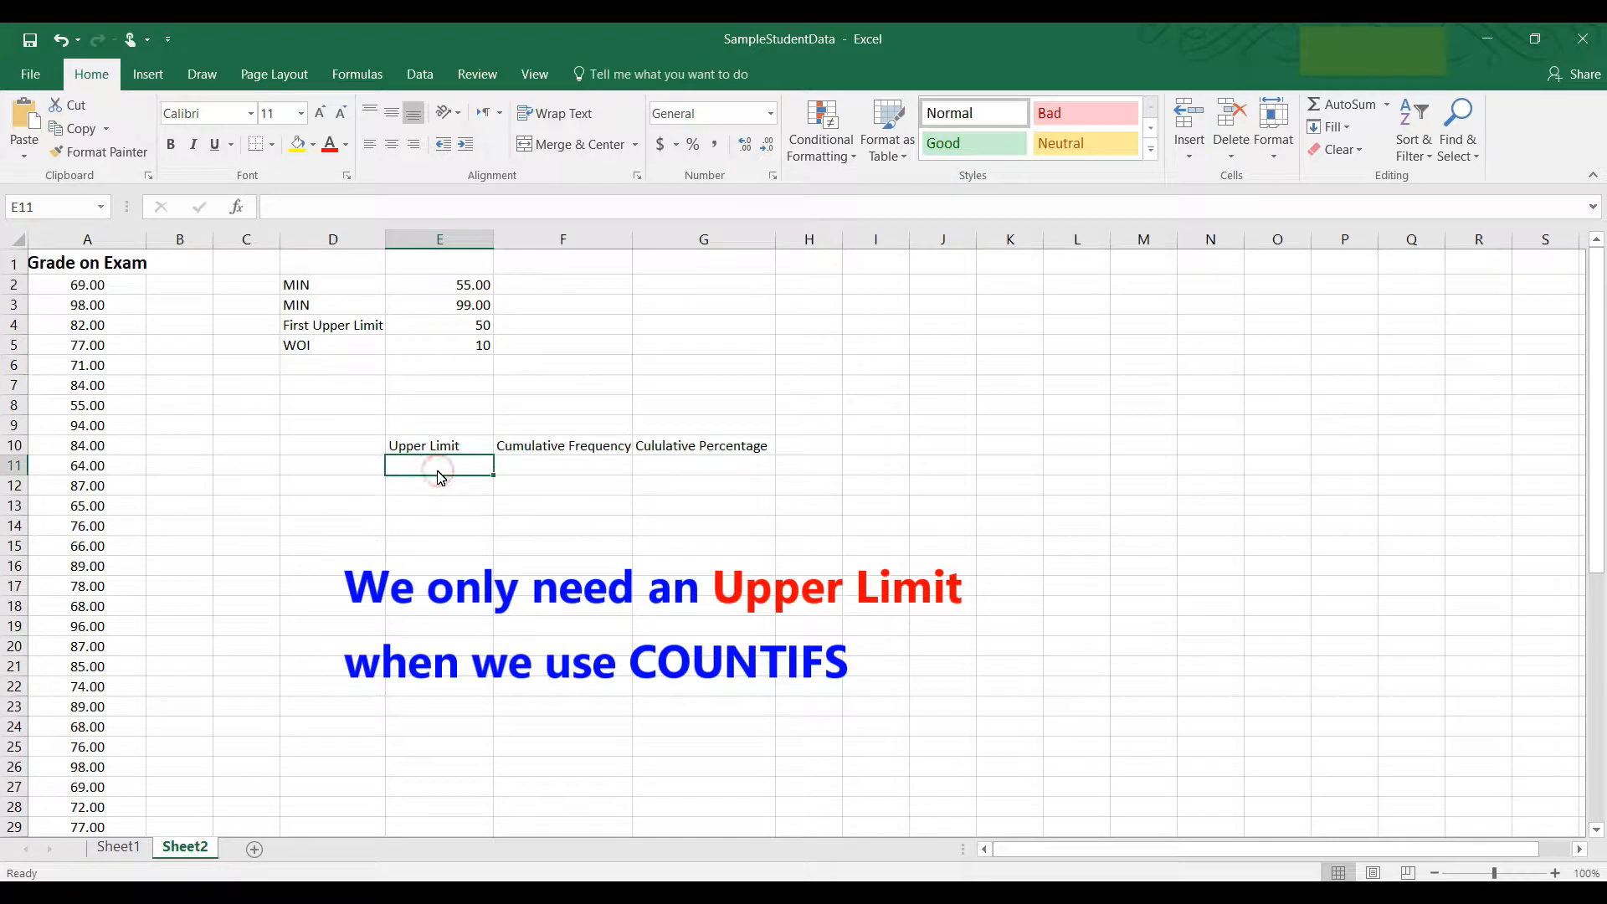
{"action": "type", "text": "50"}
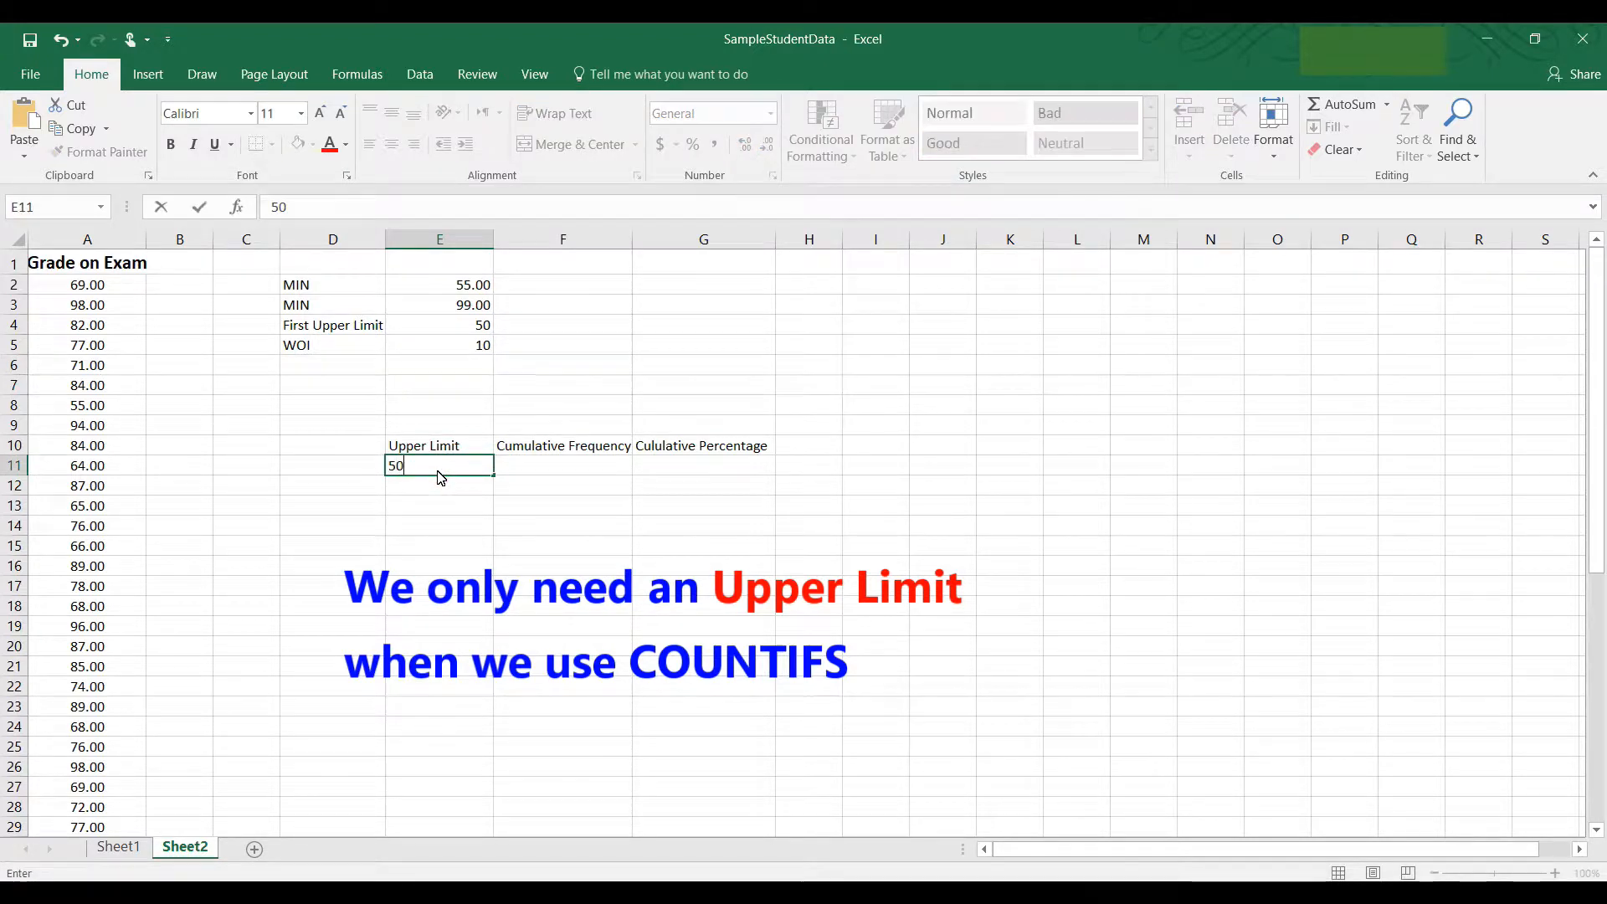
{"action": "key", "text": "Return"}
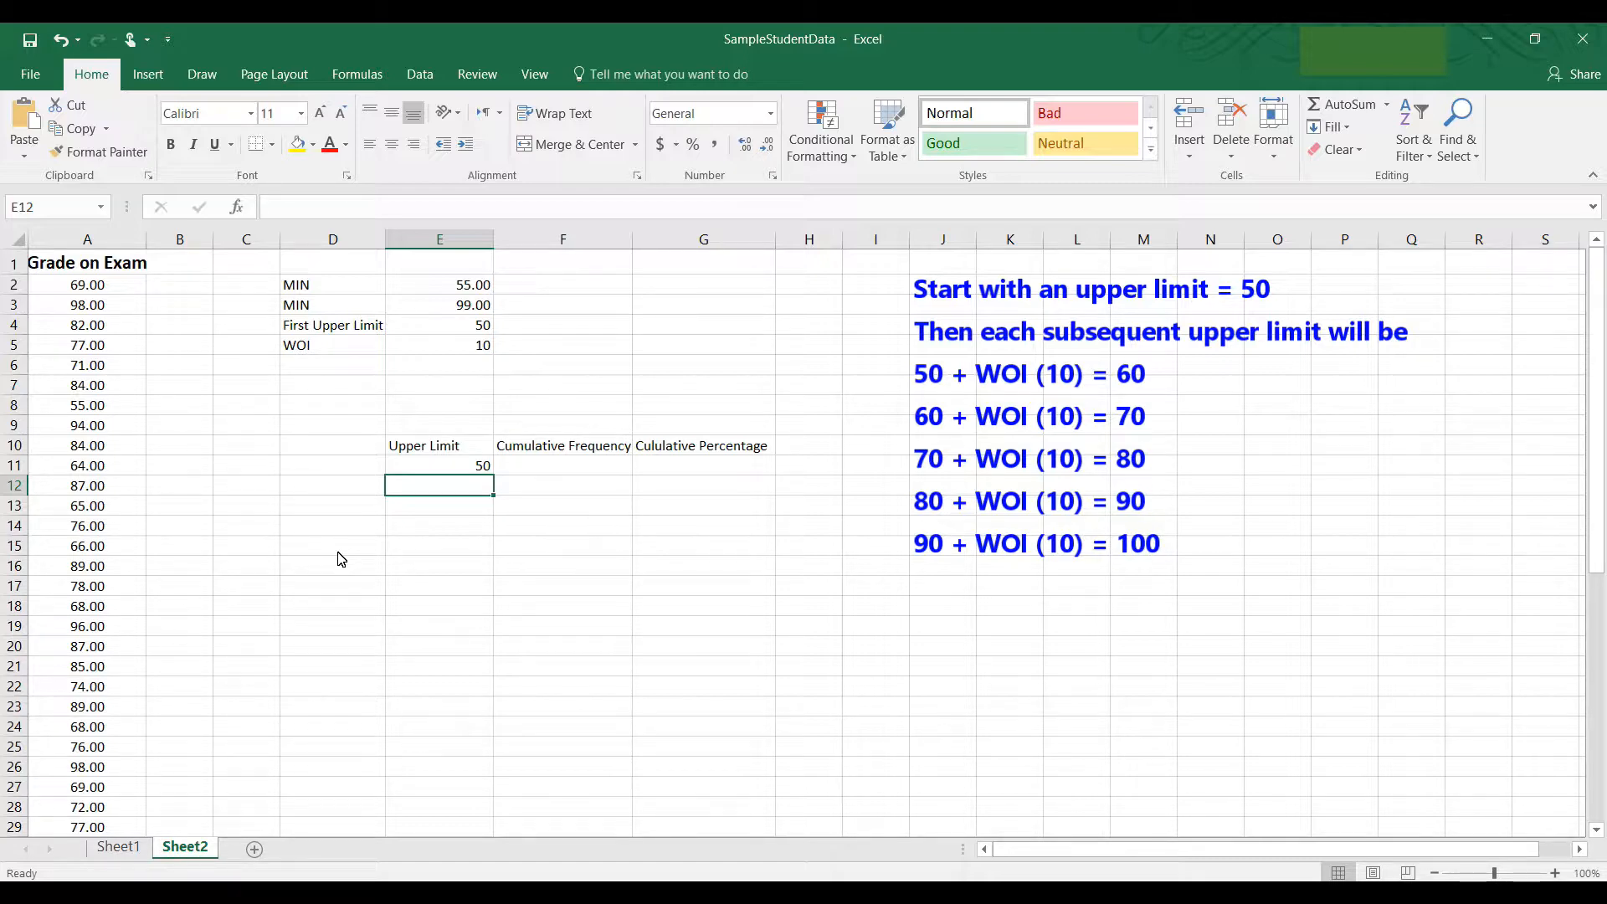
Enter =E11+$E$5 in E12 and fill the formula down to E16
{"action": "type", "text": "="}
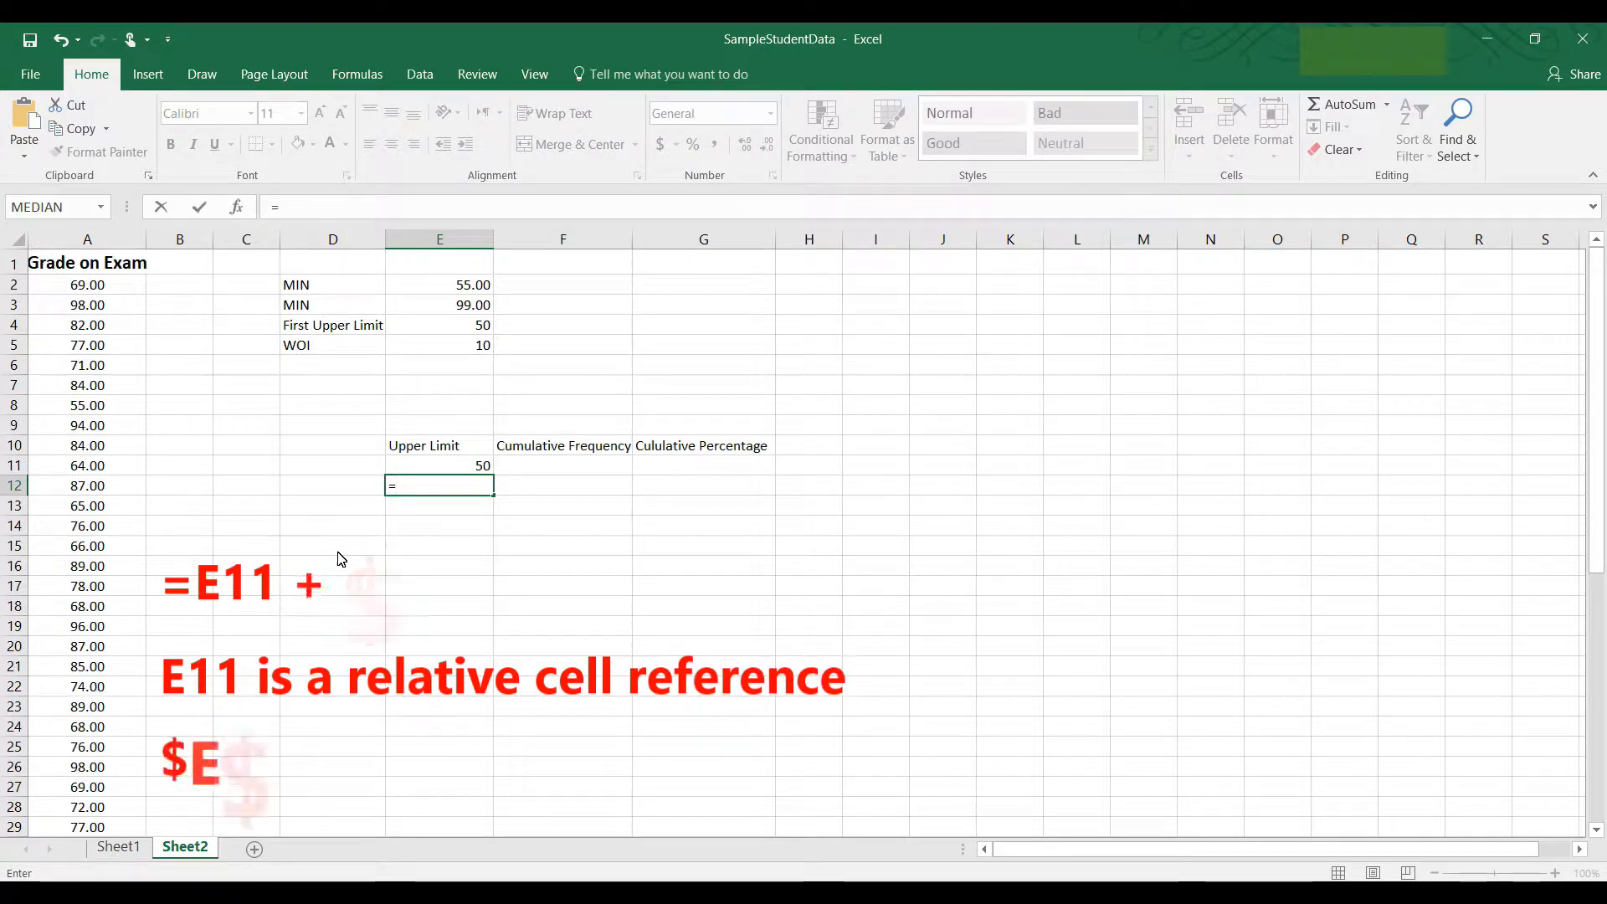
{"action": "type", "text": "E11"}
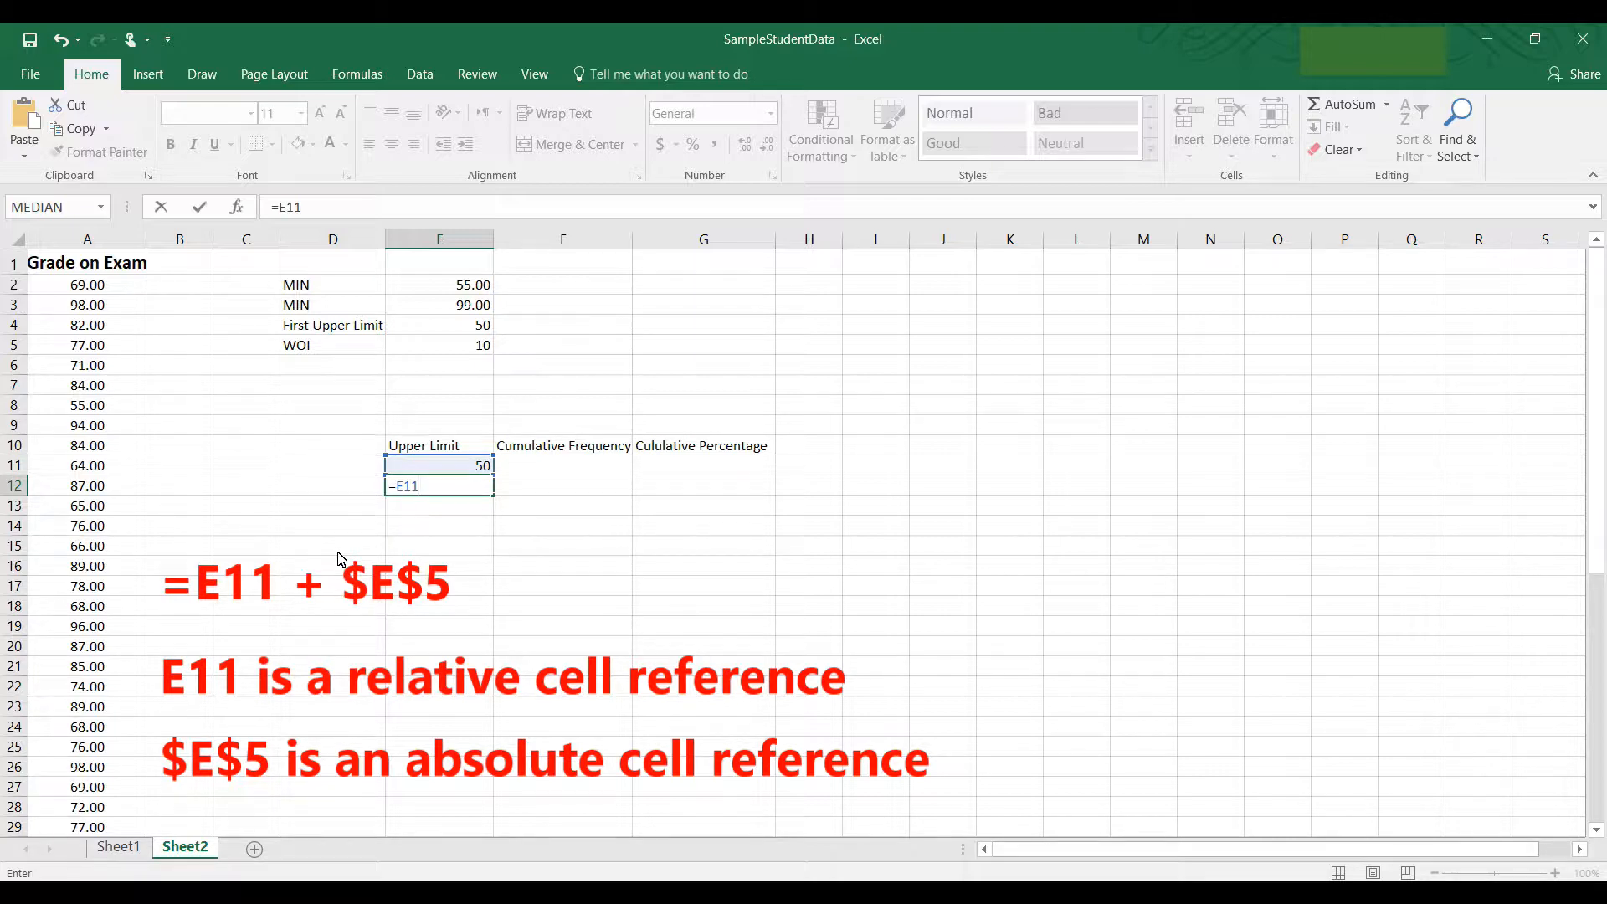
{"action": "type", "text": "+E5"}
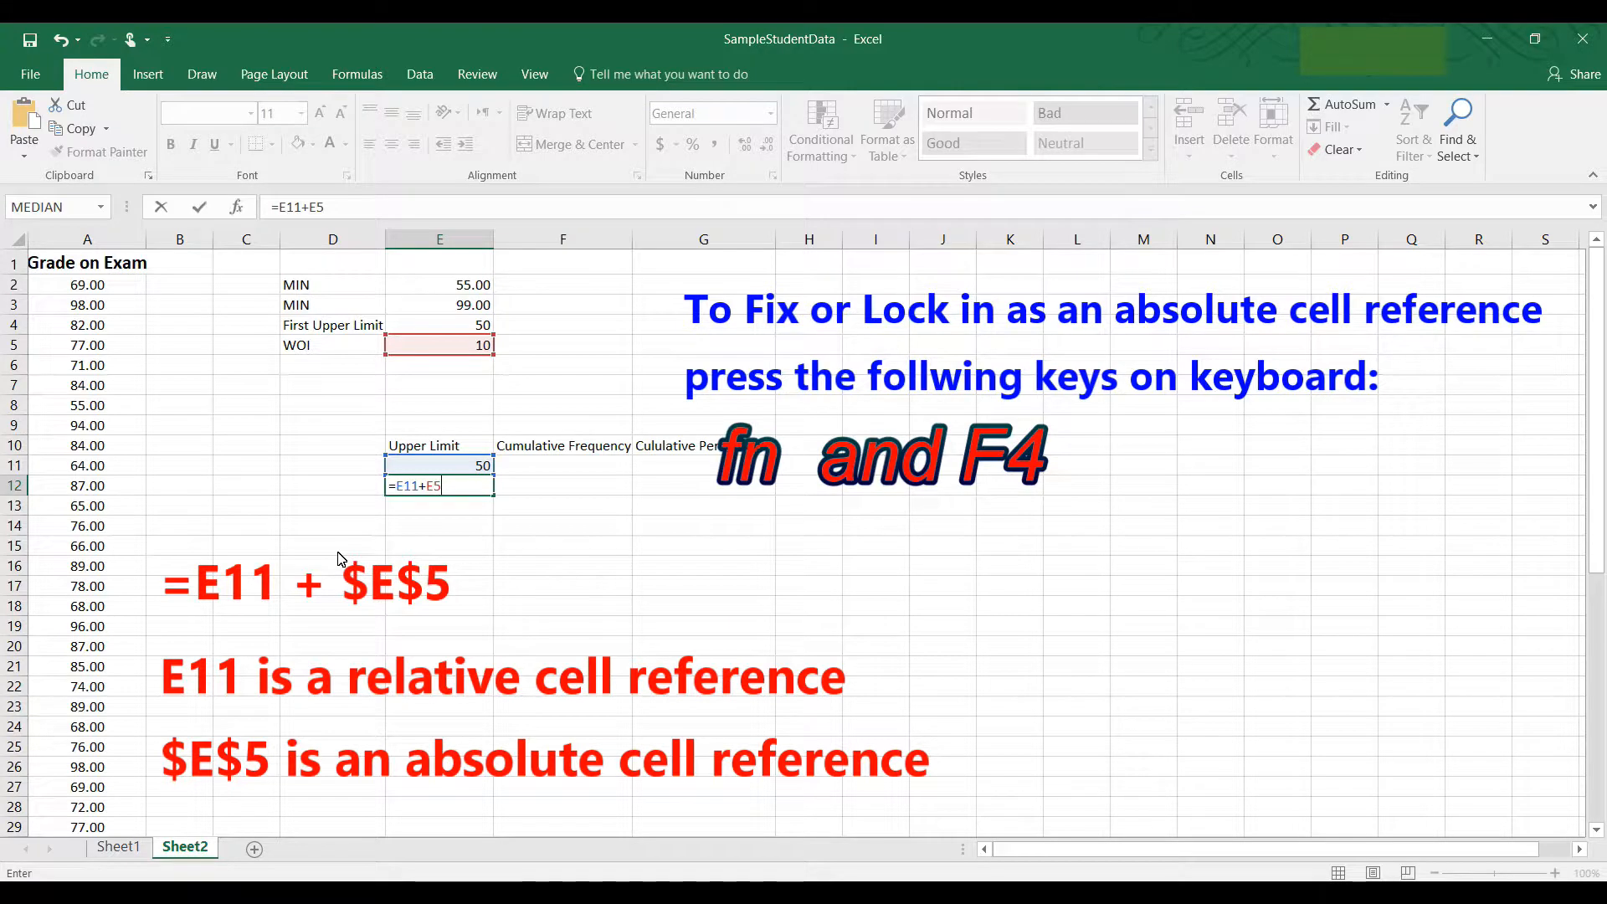
{"action": "key", "text": "F4"}
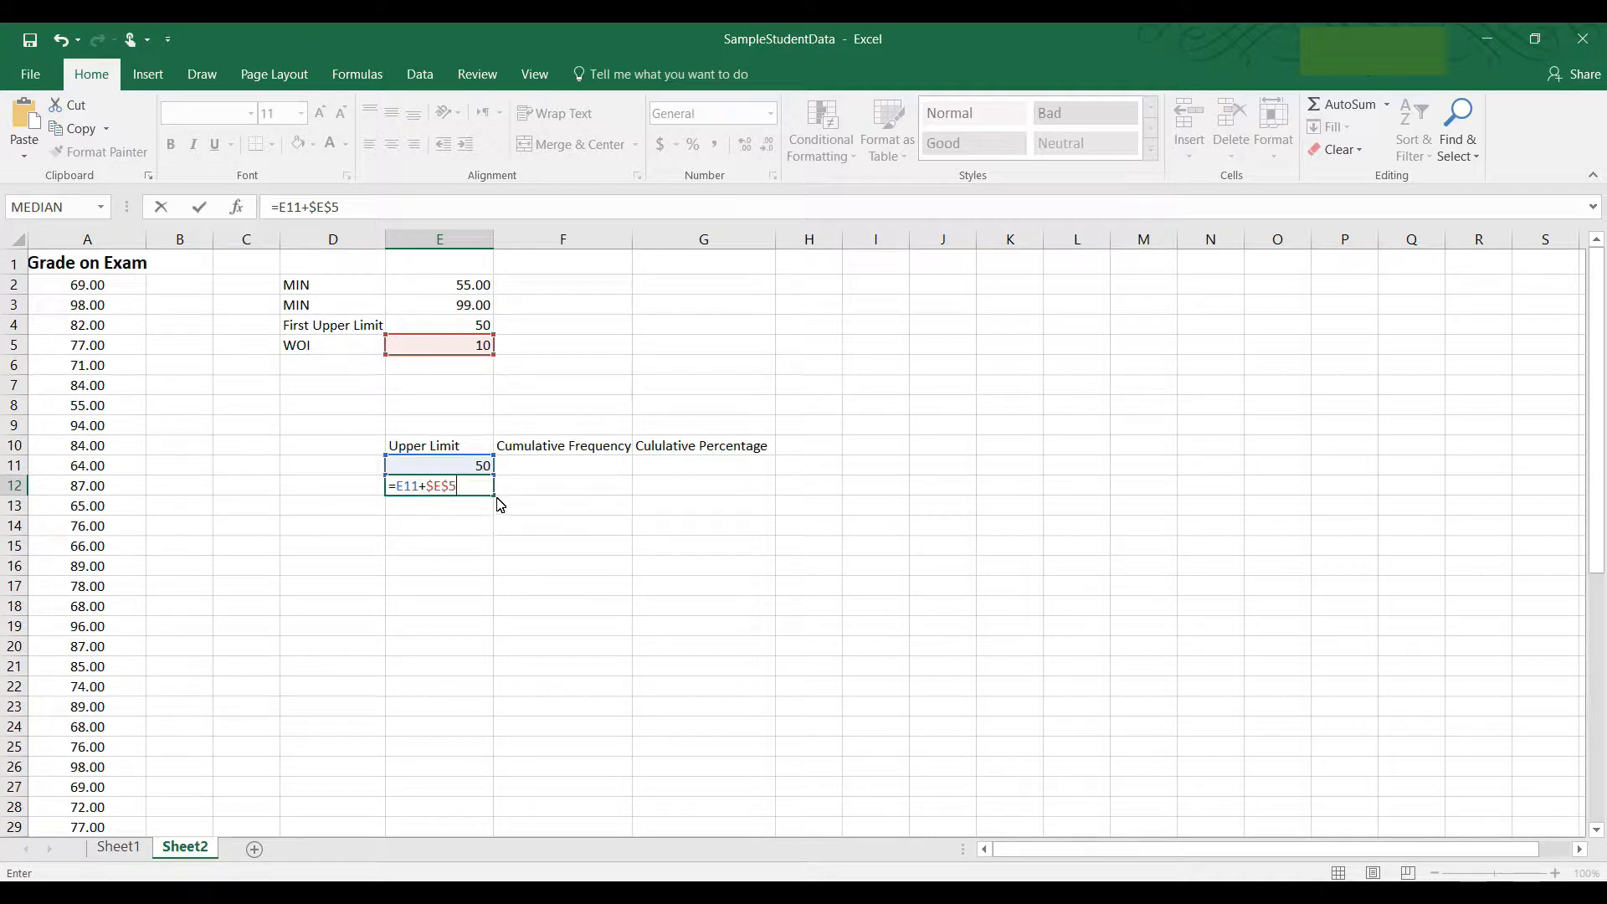
{"action": "key", "text": "ctrl+Return"}
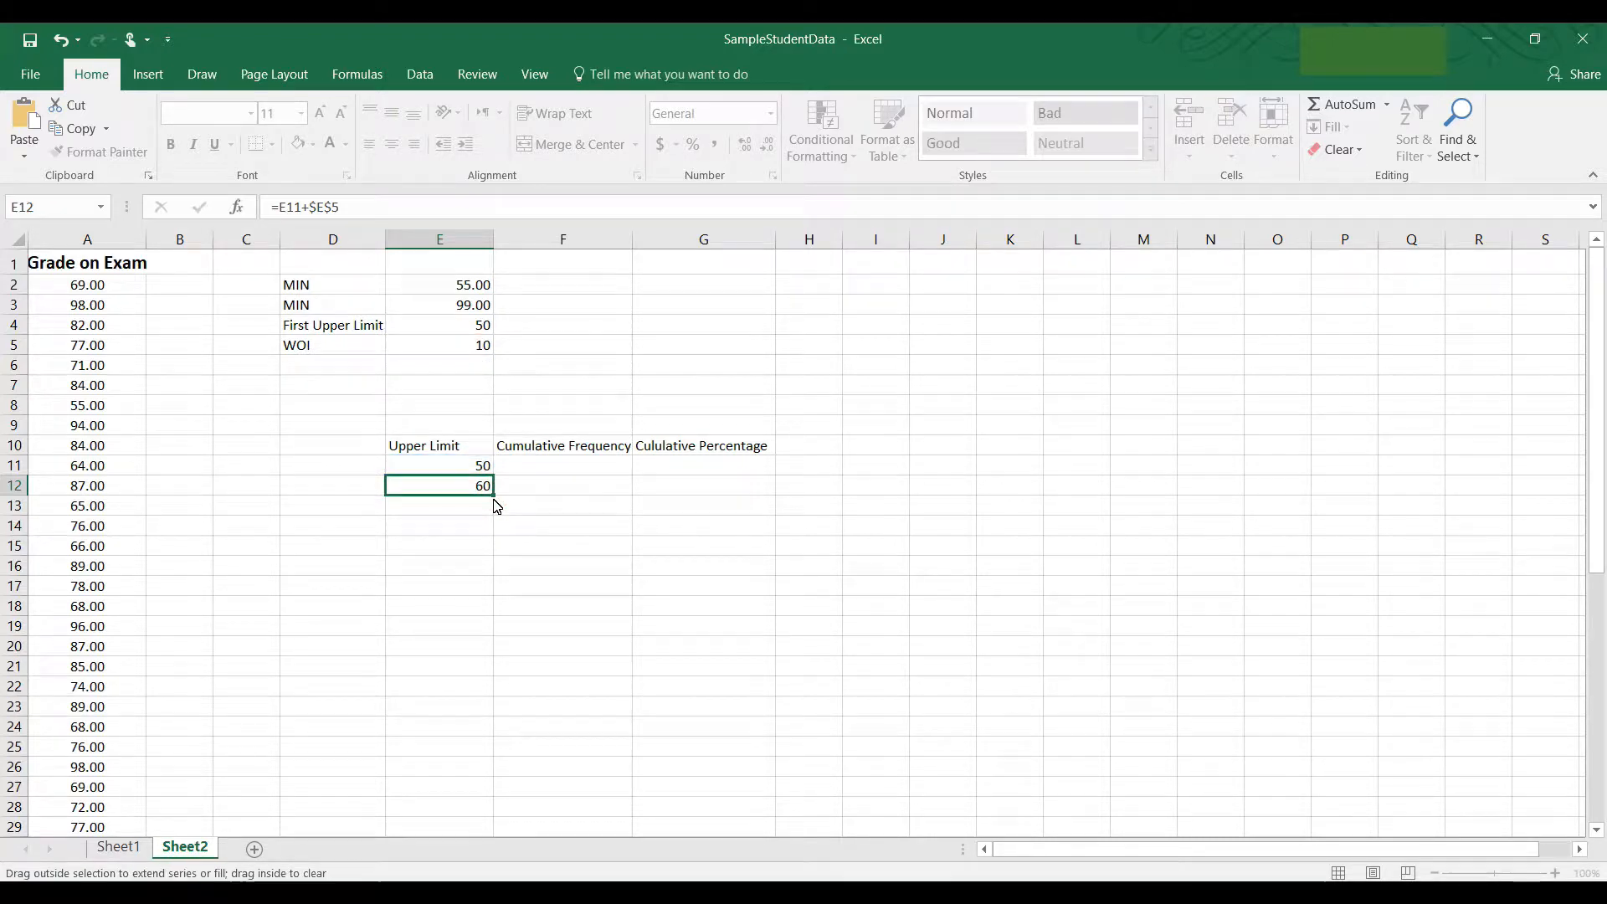
{"action": "left_click_drag", "start_coordinate": [497, 506], "coordinate": [492, 574]}
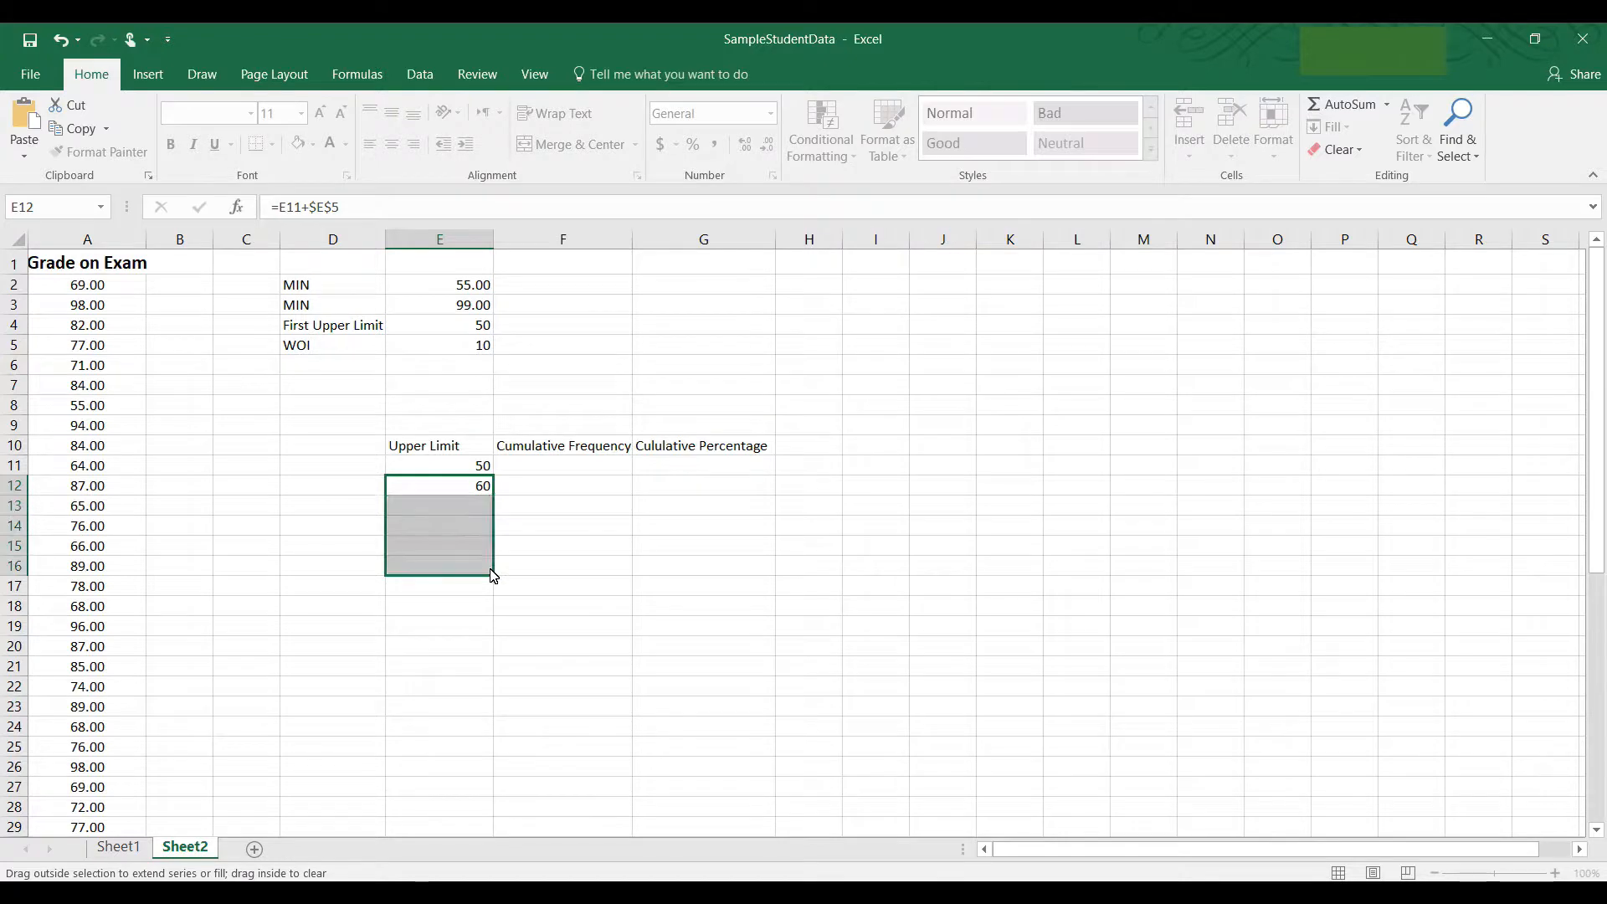
{"action": "left_click", "coordinate": [590, 648]}
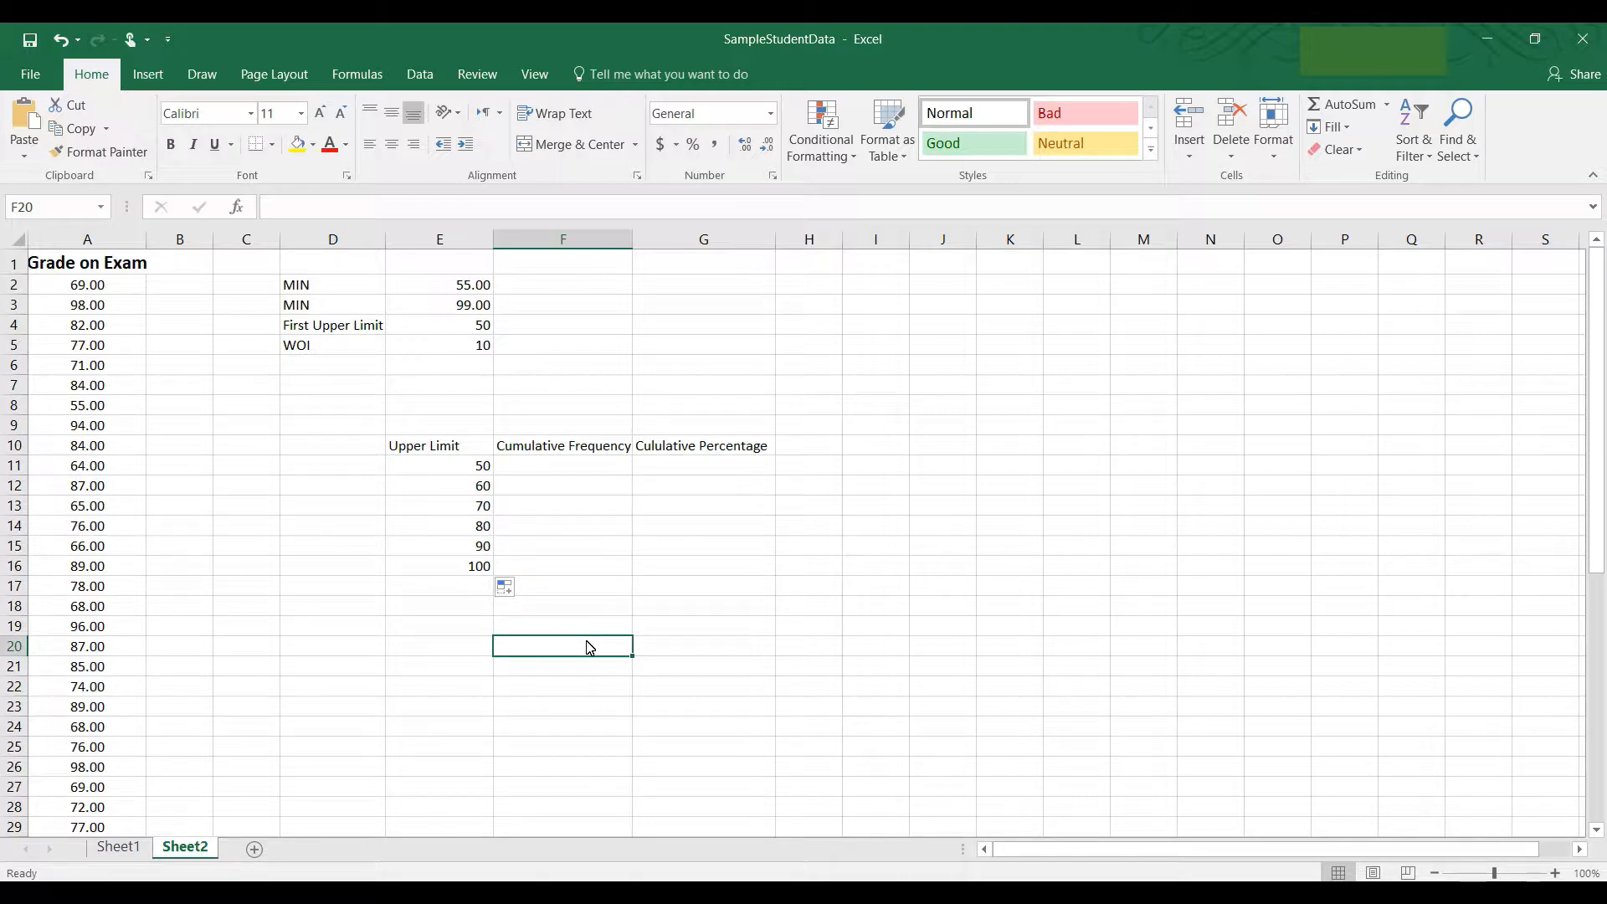
Examine the upper limit cells E11 to E16 one by one to check their cell references
{"action": "left_click", "coordinate": [485, 467]}
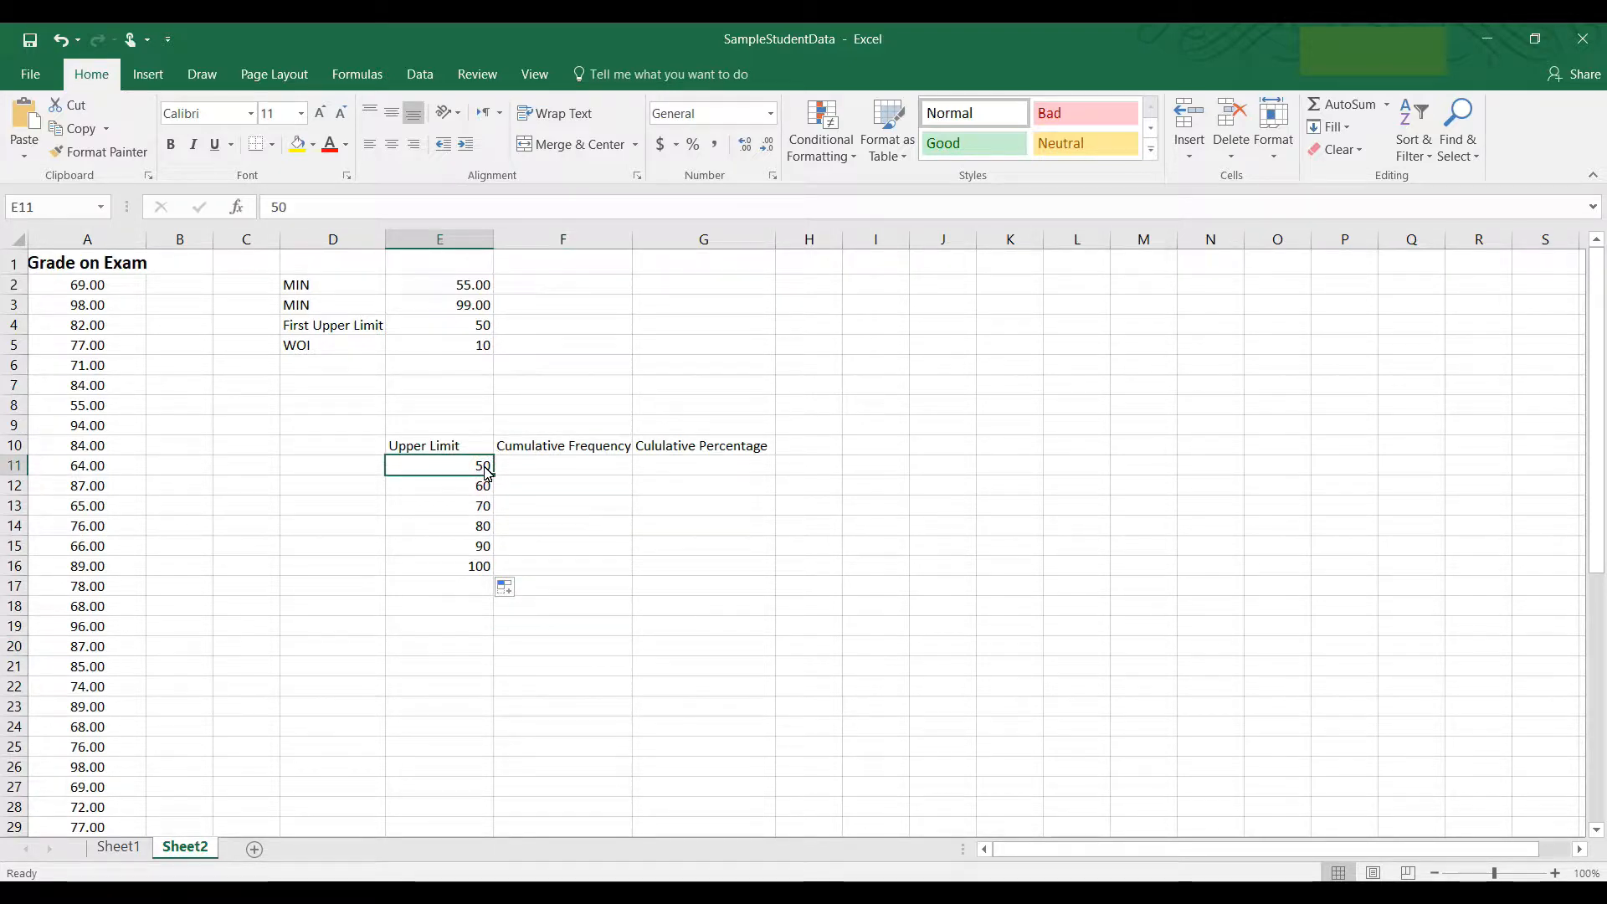
{"action": "left_click", "coordinate": [483, 493]}
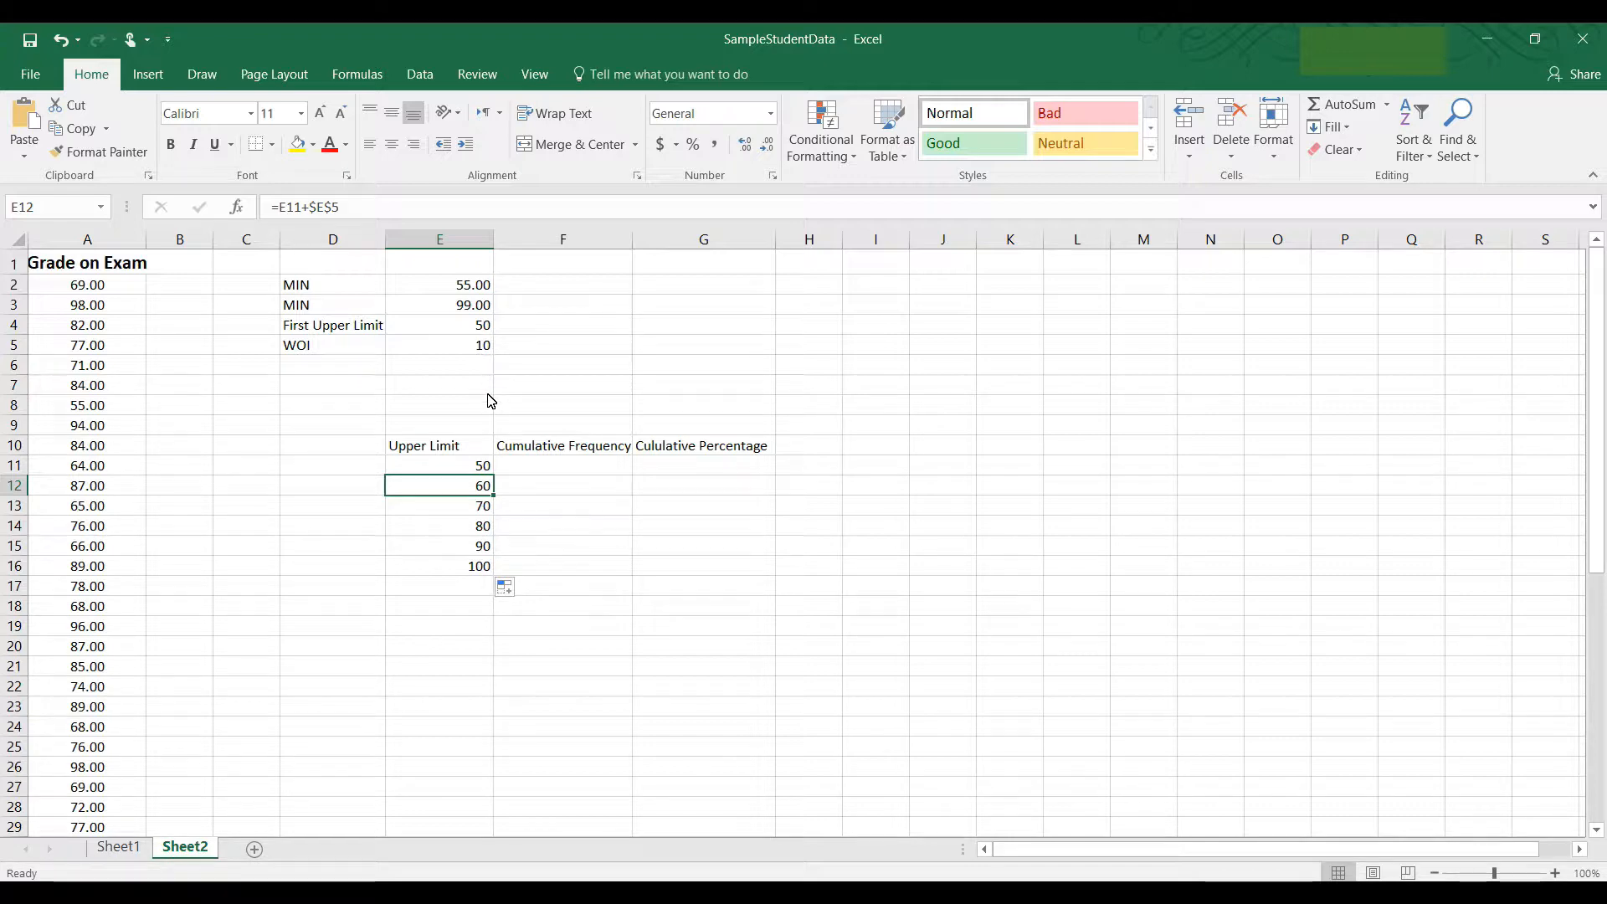
{"action": "left_click", "coordinate": [488, 511]}
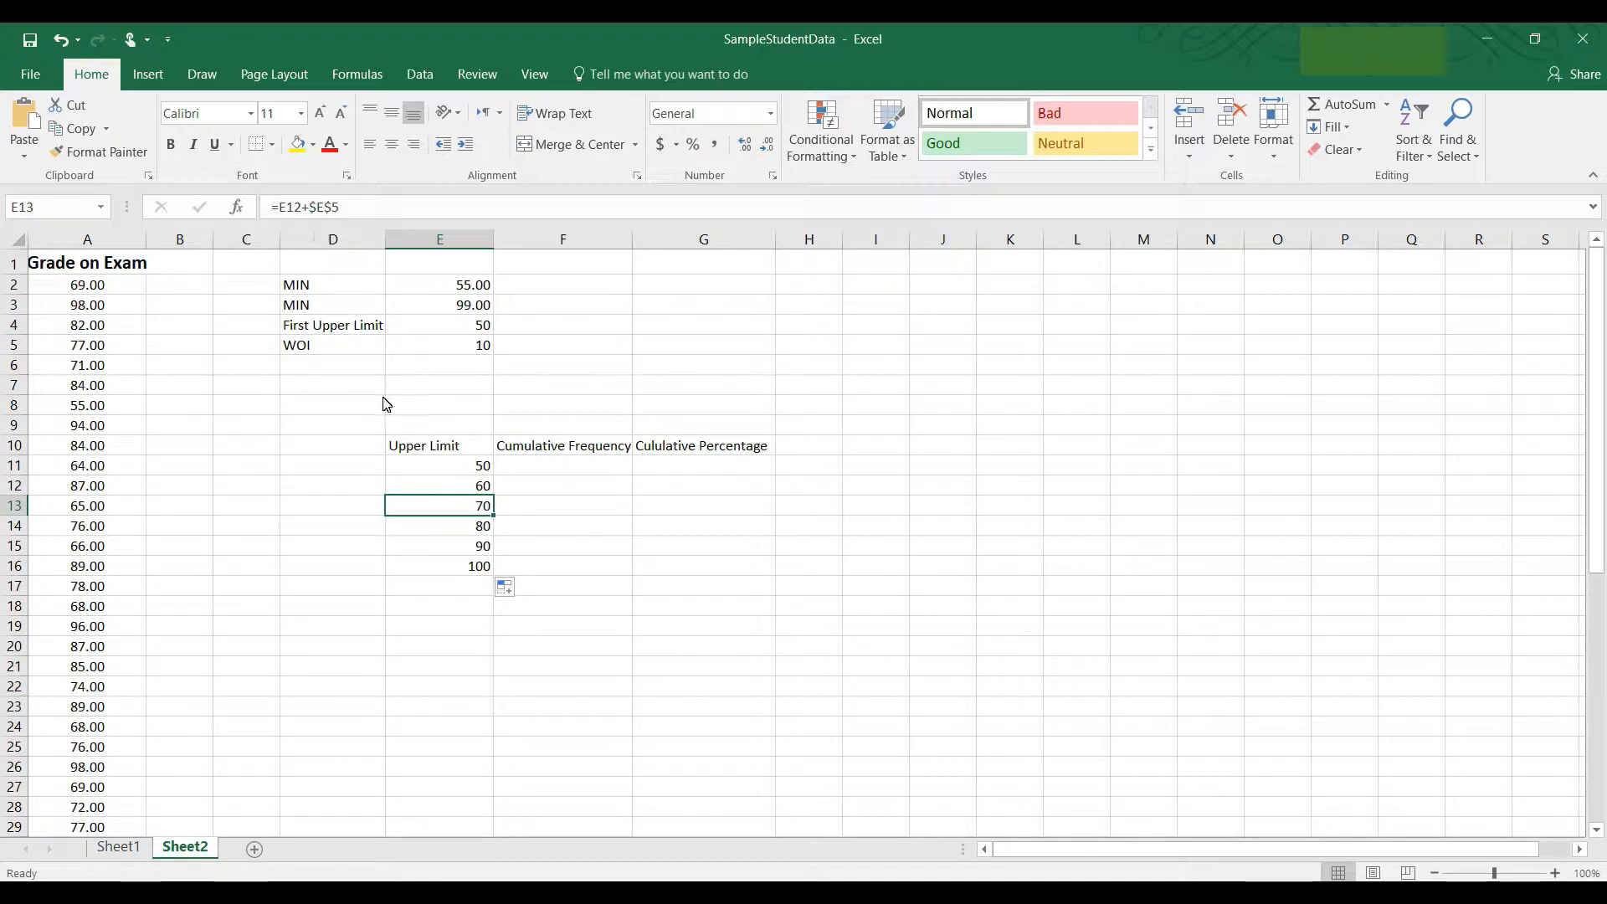
{"action": "left_click", "coordinate": [478, 527]}
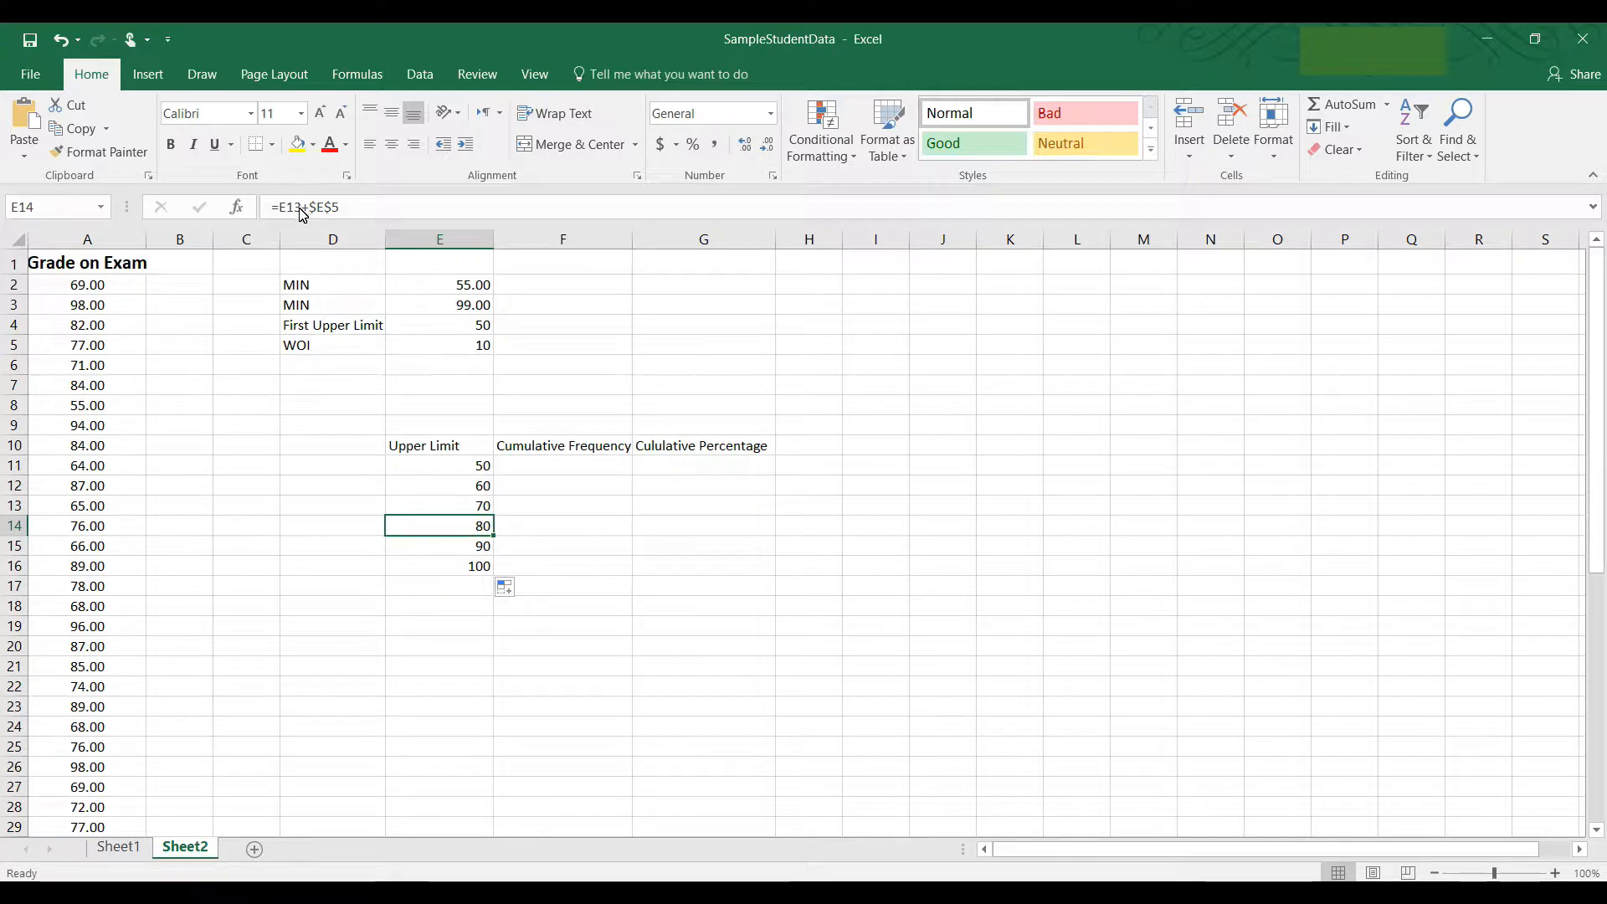
{"action": "left_click", "coordinate": [471, 551]}
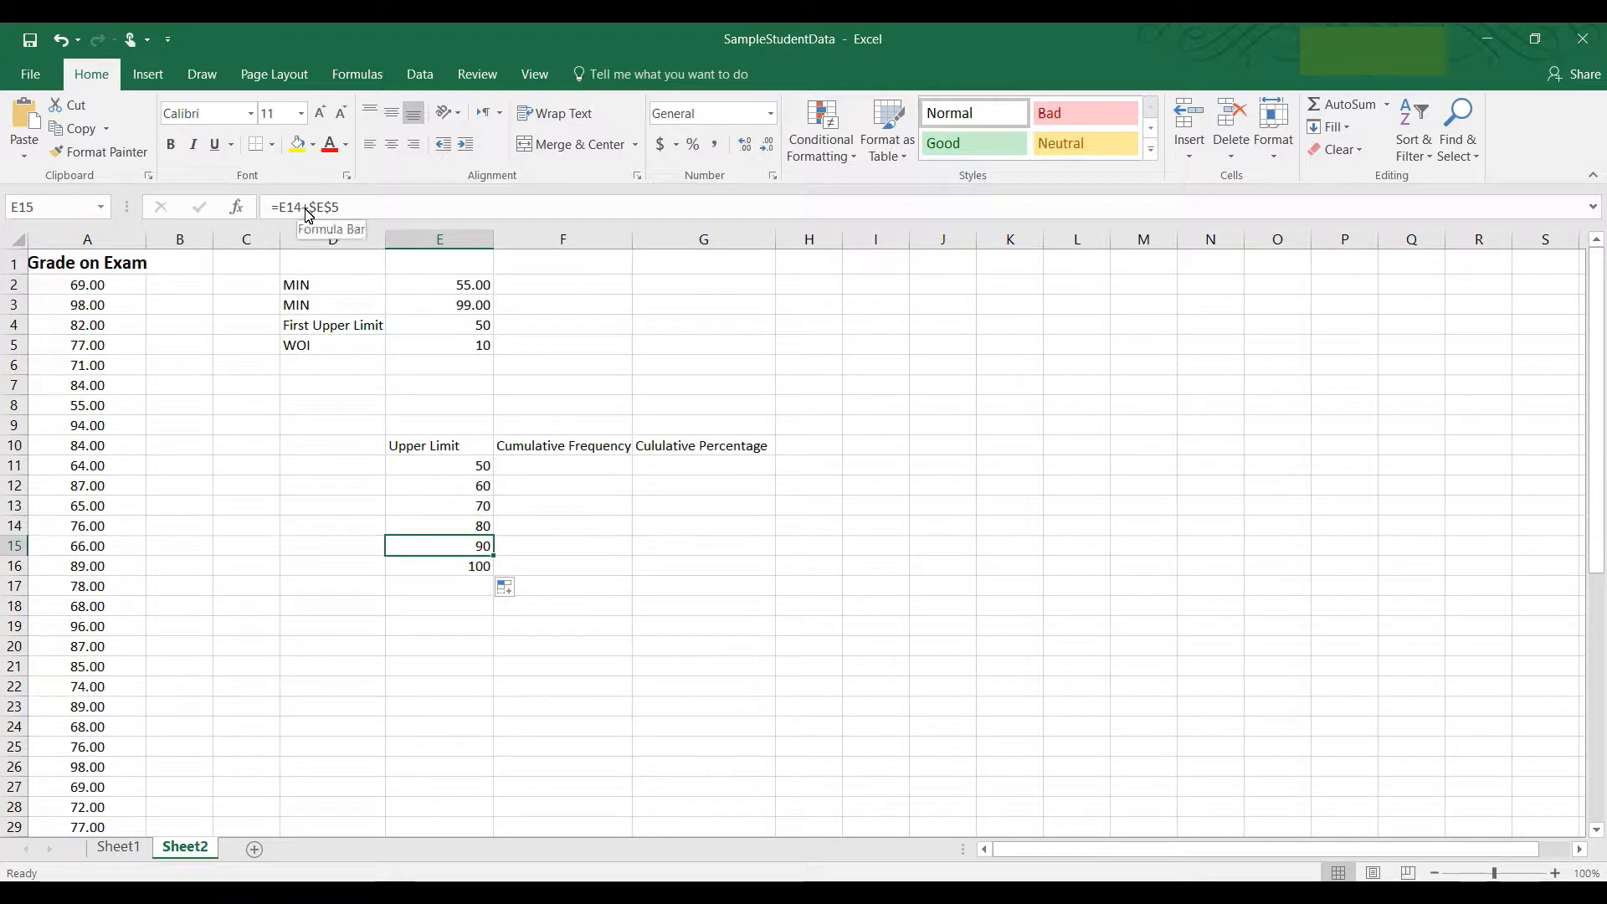
{"action": "left_click", "coordinate": [471, 569]}
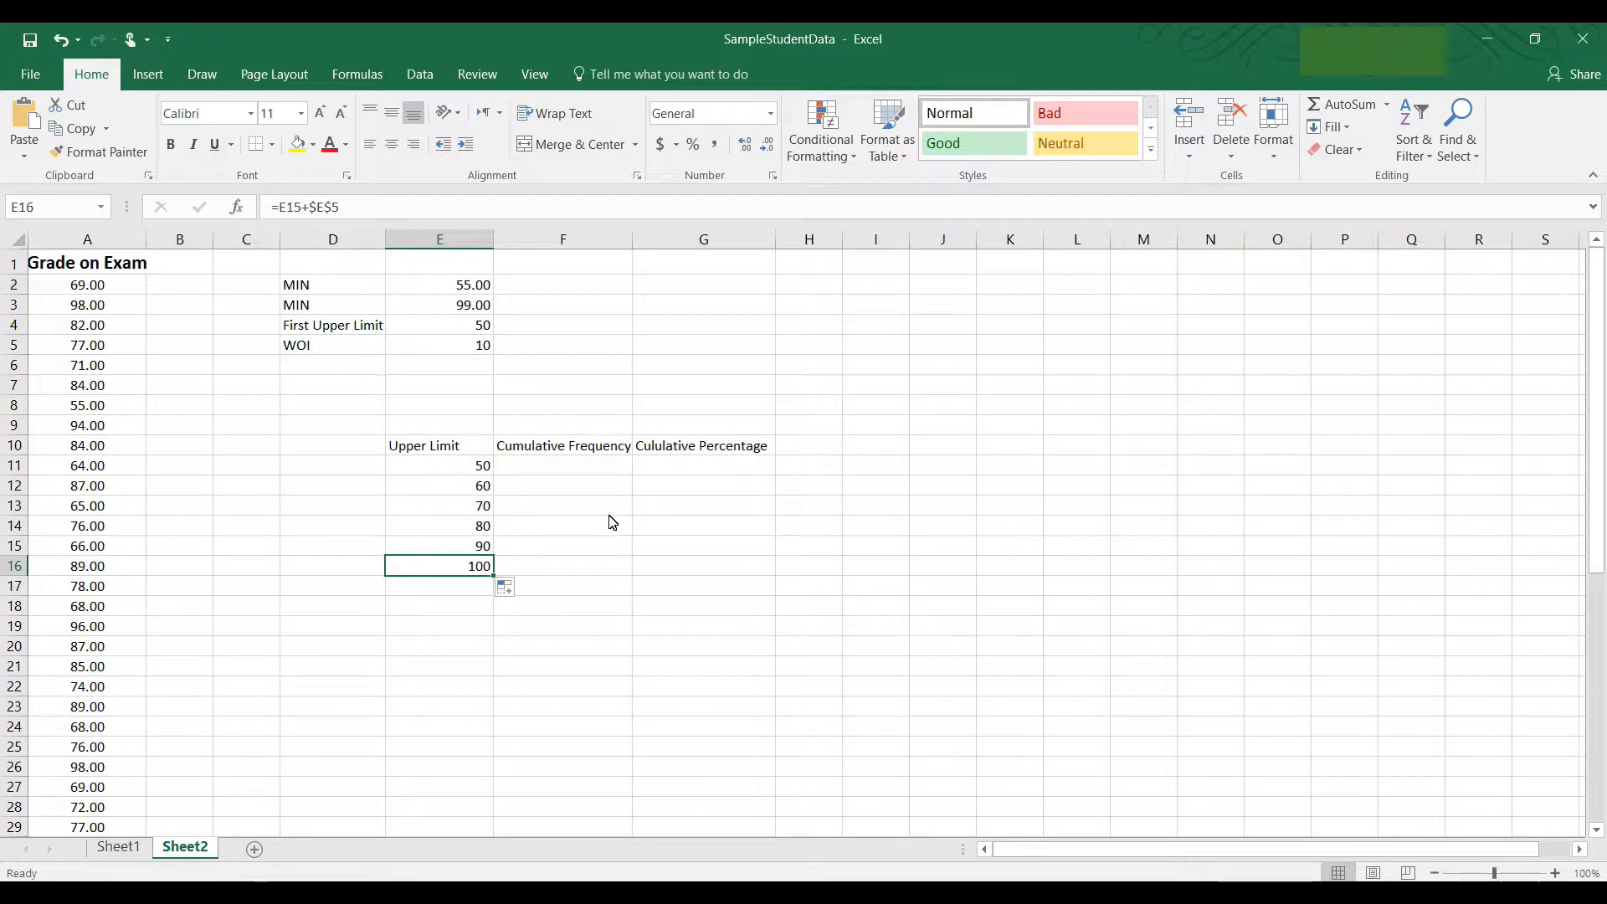
Start a COUNTIFS formula in F11 with the absolute range $A$2:$A$51 as its criteria range
{"action": "left_click", "coordinate": [586, 474]}
{"action": "type", "text": "="}
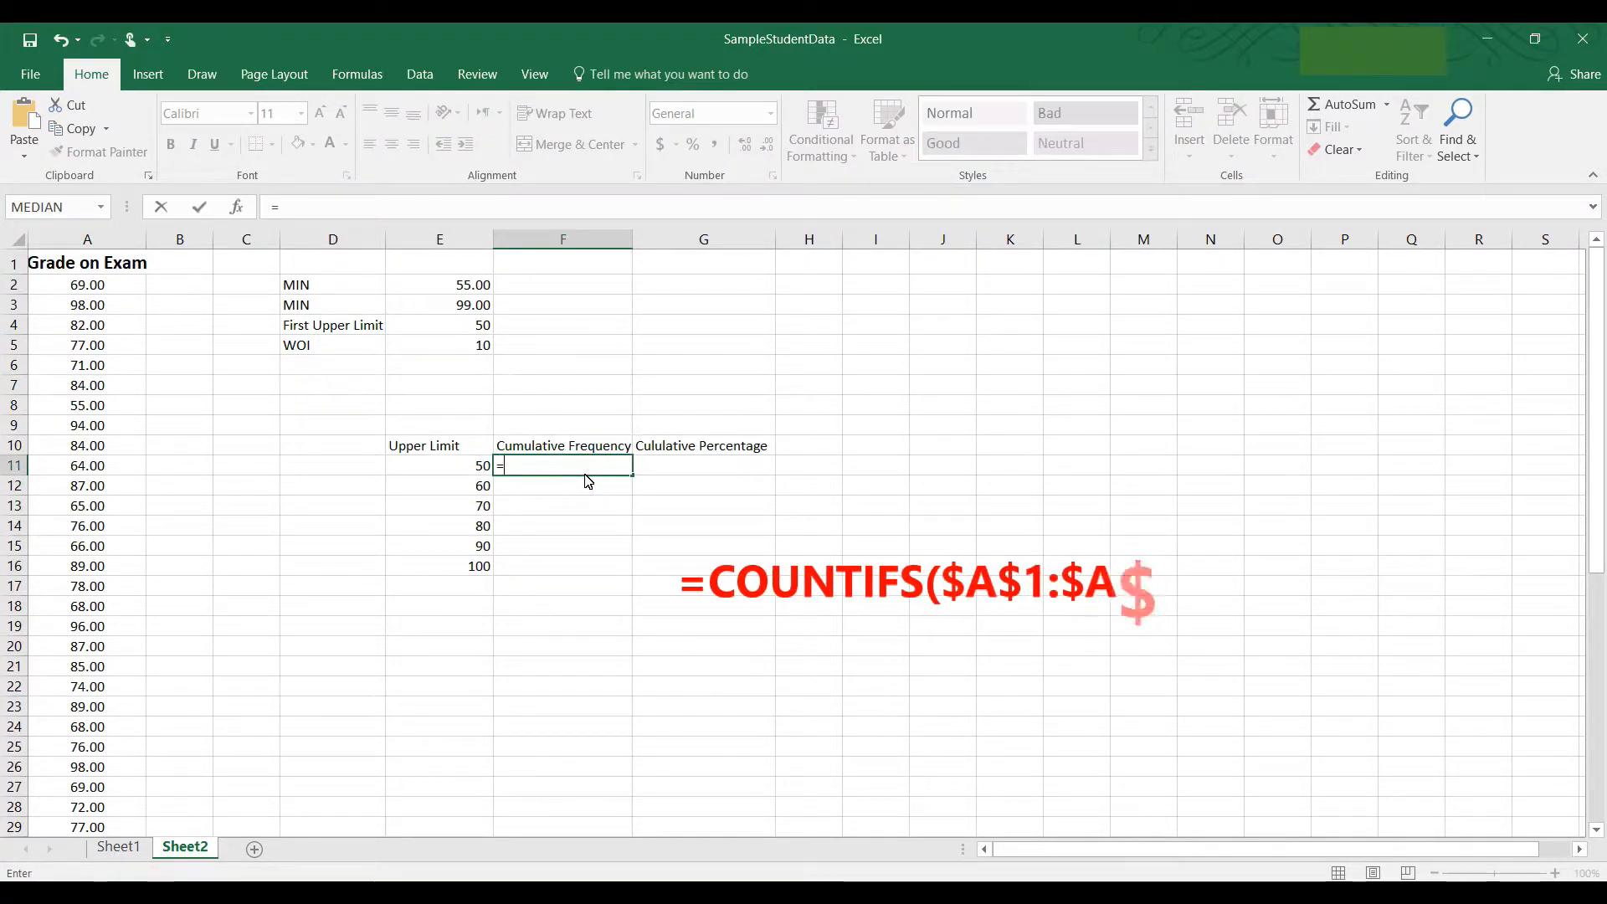
{"action": "type", "text": "COUNT"}
{"action": "type", "text": "IFS"}
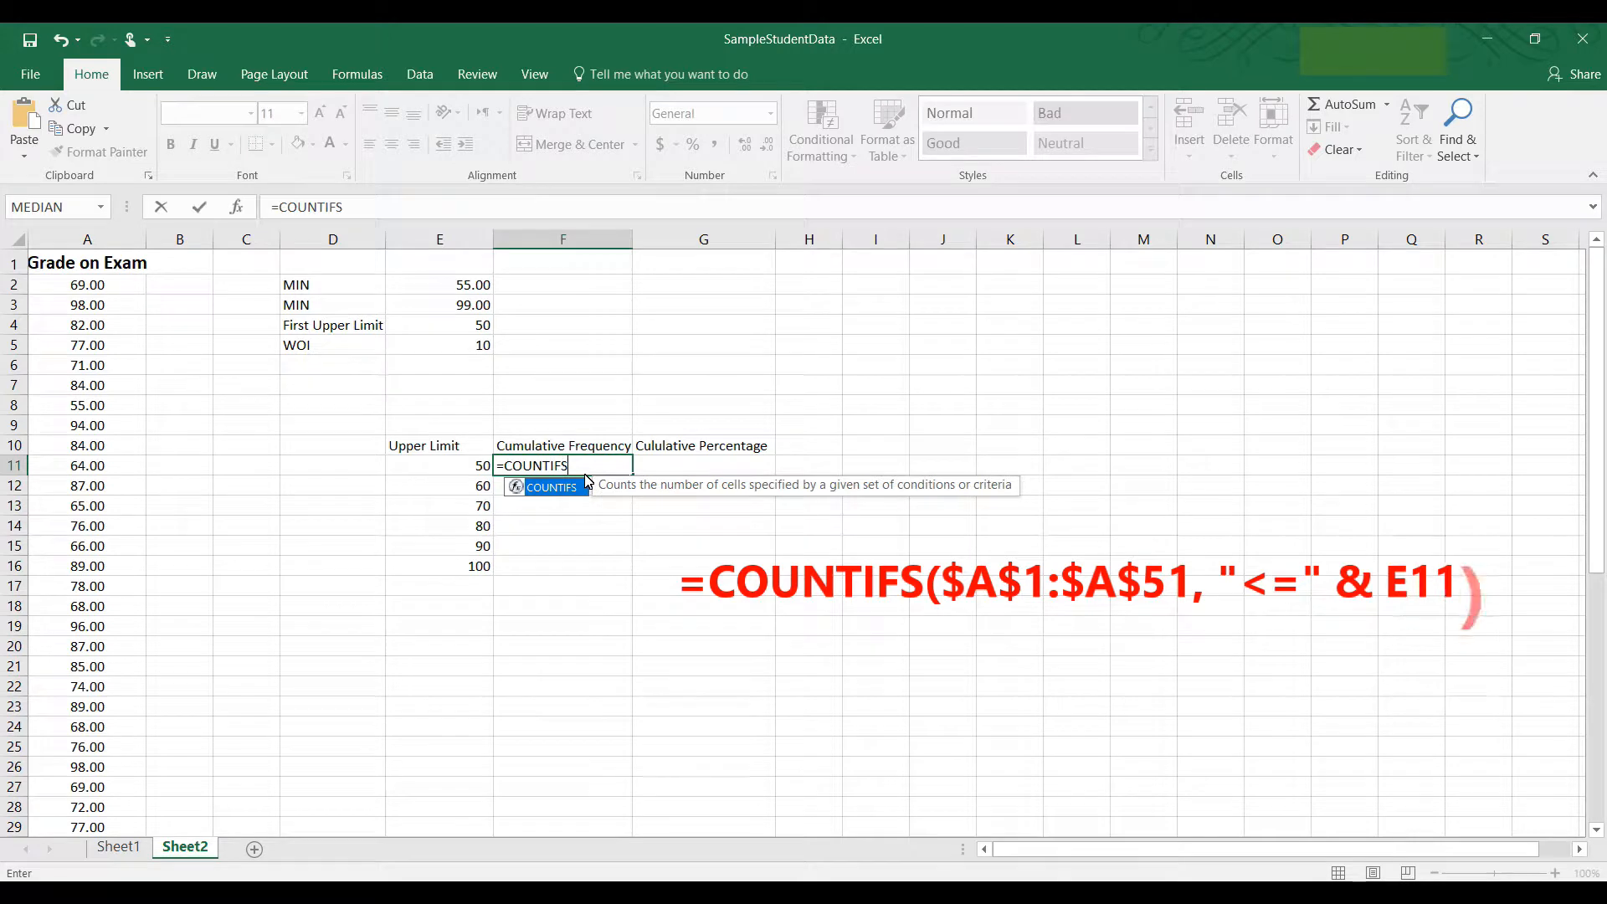
{"action": "key", "text": "Escape"}
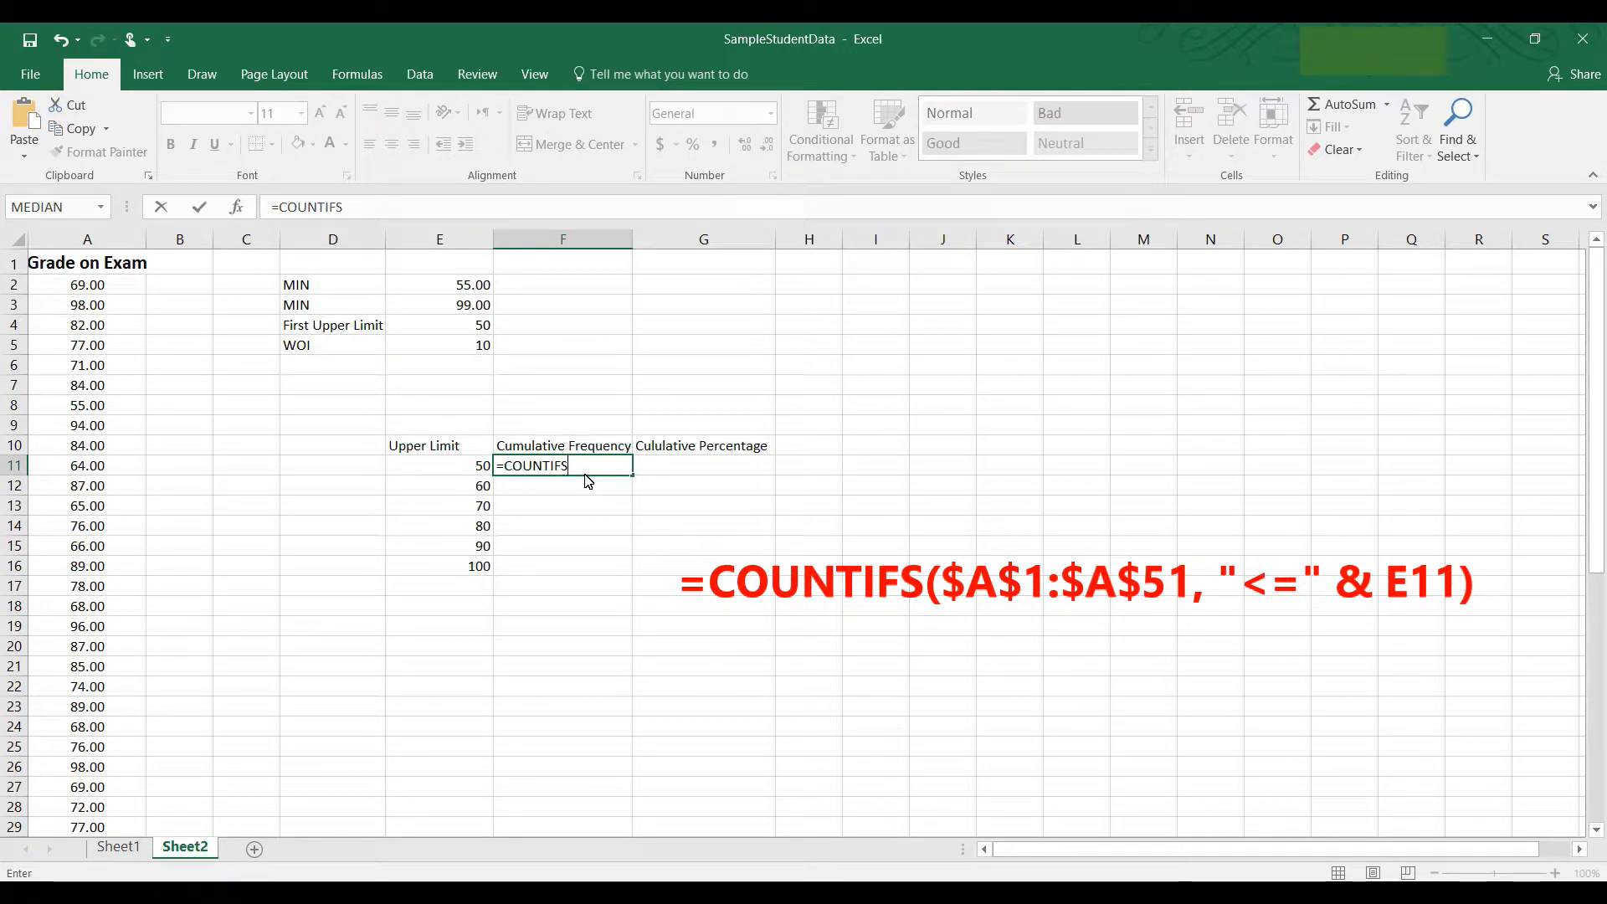
{"action": "type", "text": "("}
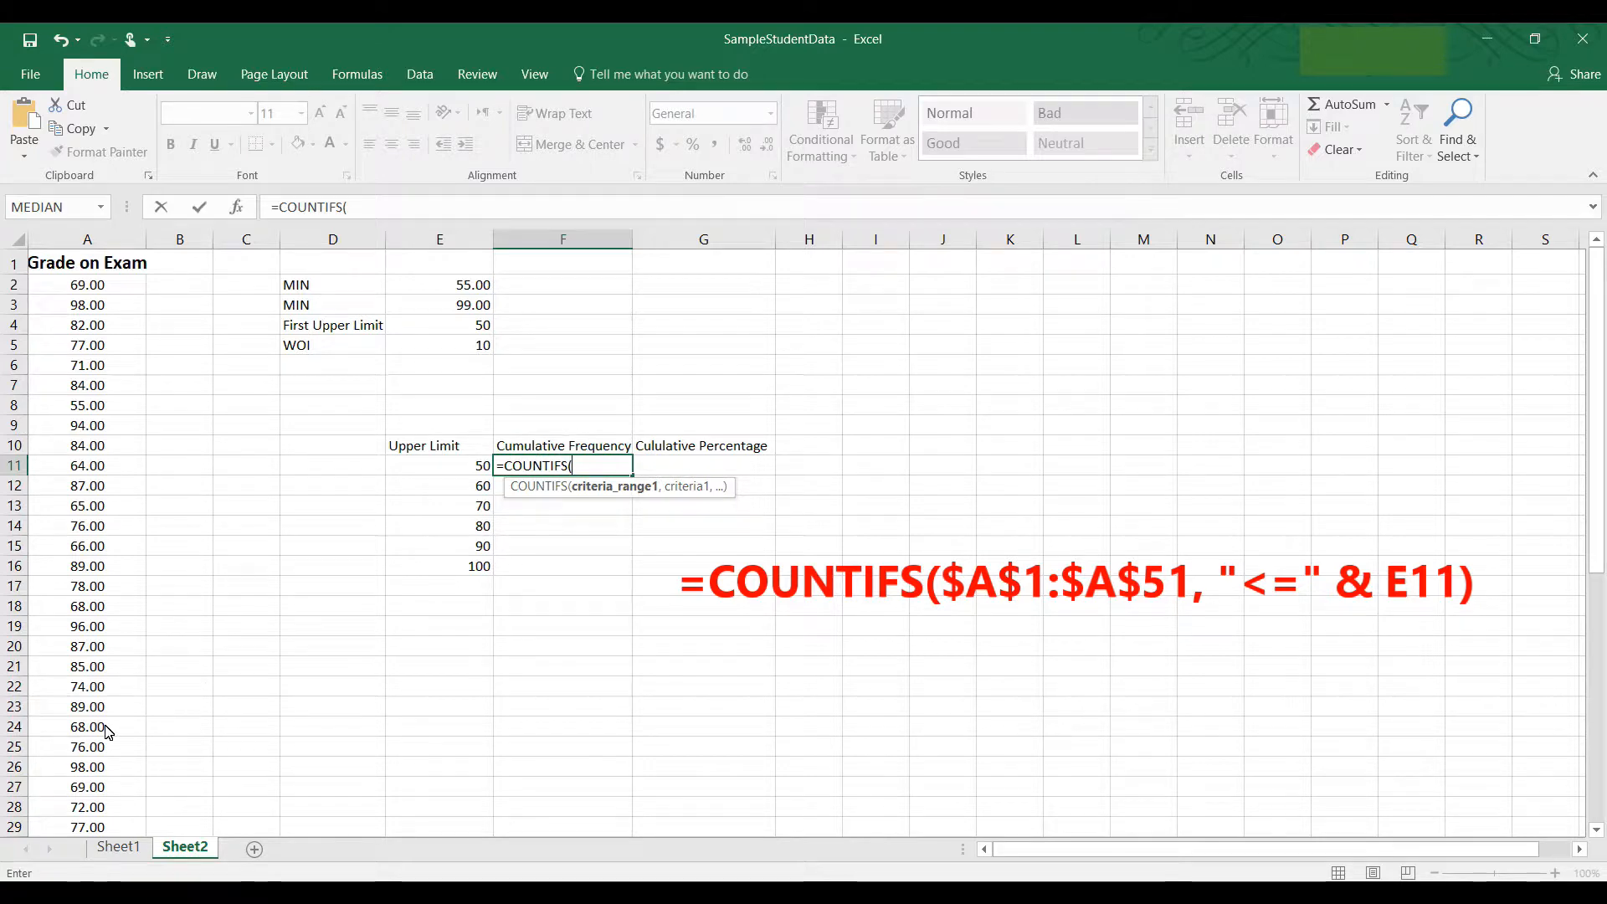
{"action": "scroll", "coordinate": [107, 732], "scroll_direction": "down", "scroll_amount": 7}
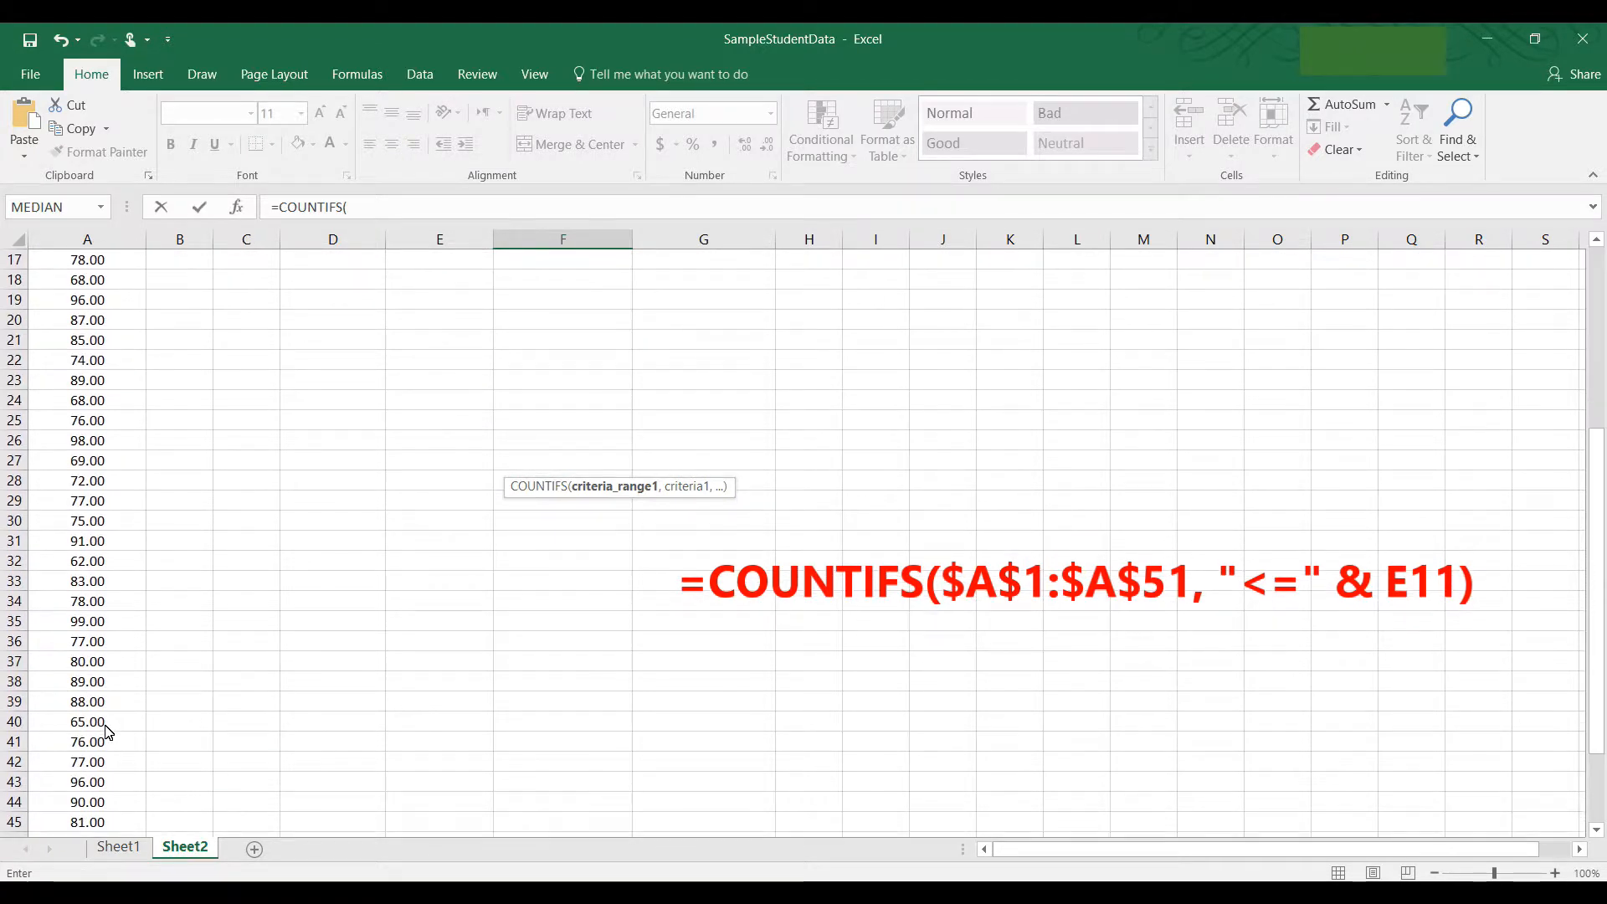
{"action": "scroll", "coordinate": [107, 731], "scroll_direction": "down", "scroll_amount": 1}
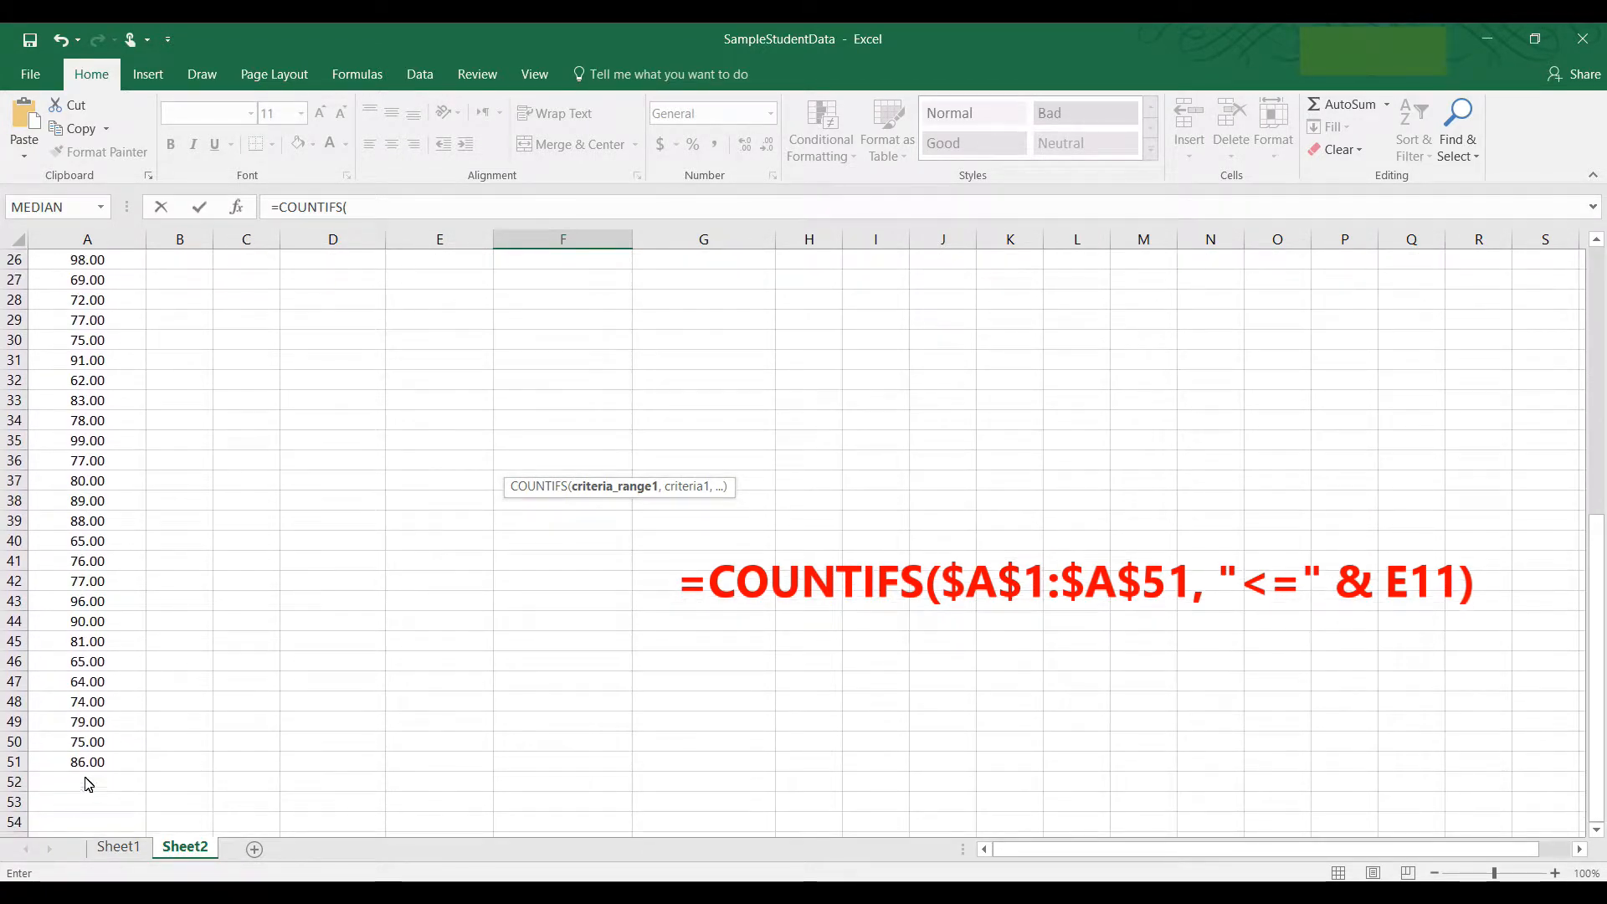
{"action": "left_click_drag", "start_coordinate": [98, 764], "coordinate": [116, 286]}
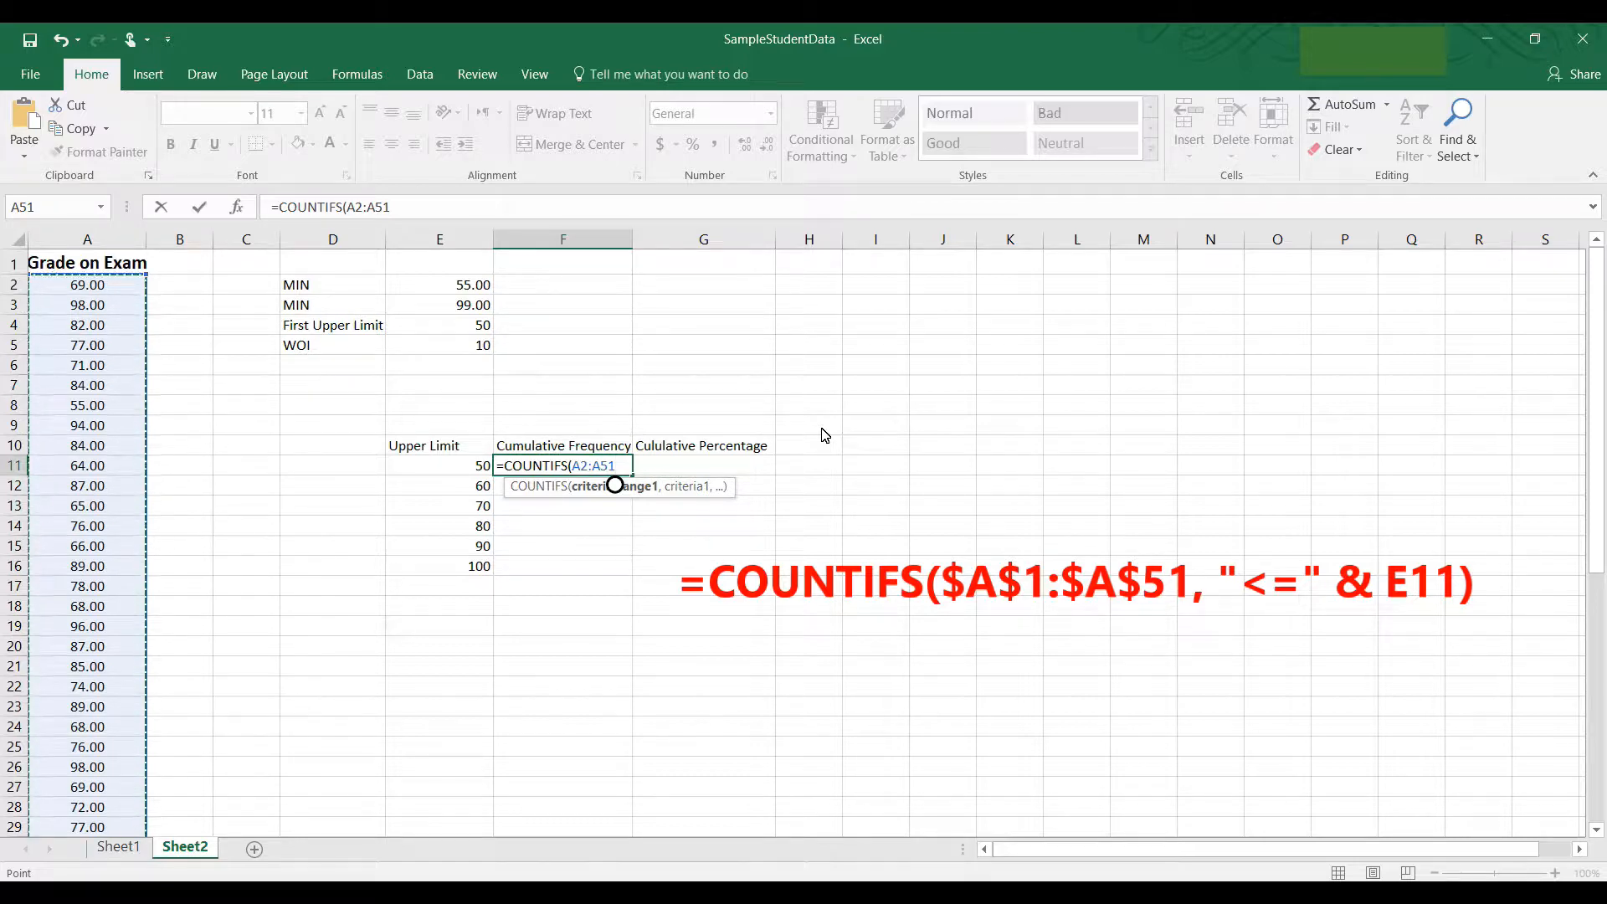
{"action": "key", "text": "F4"}
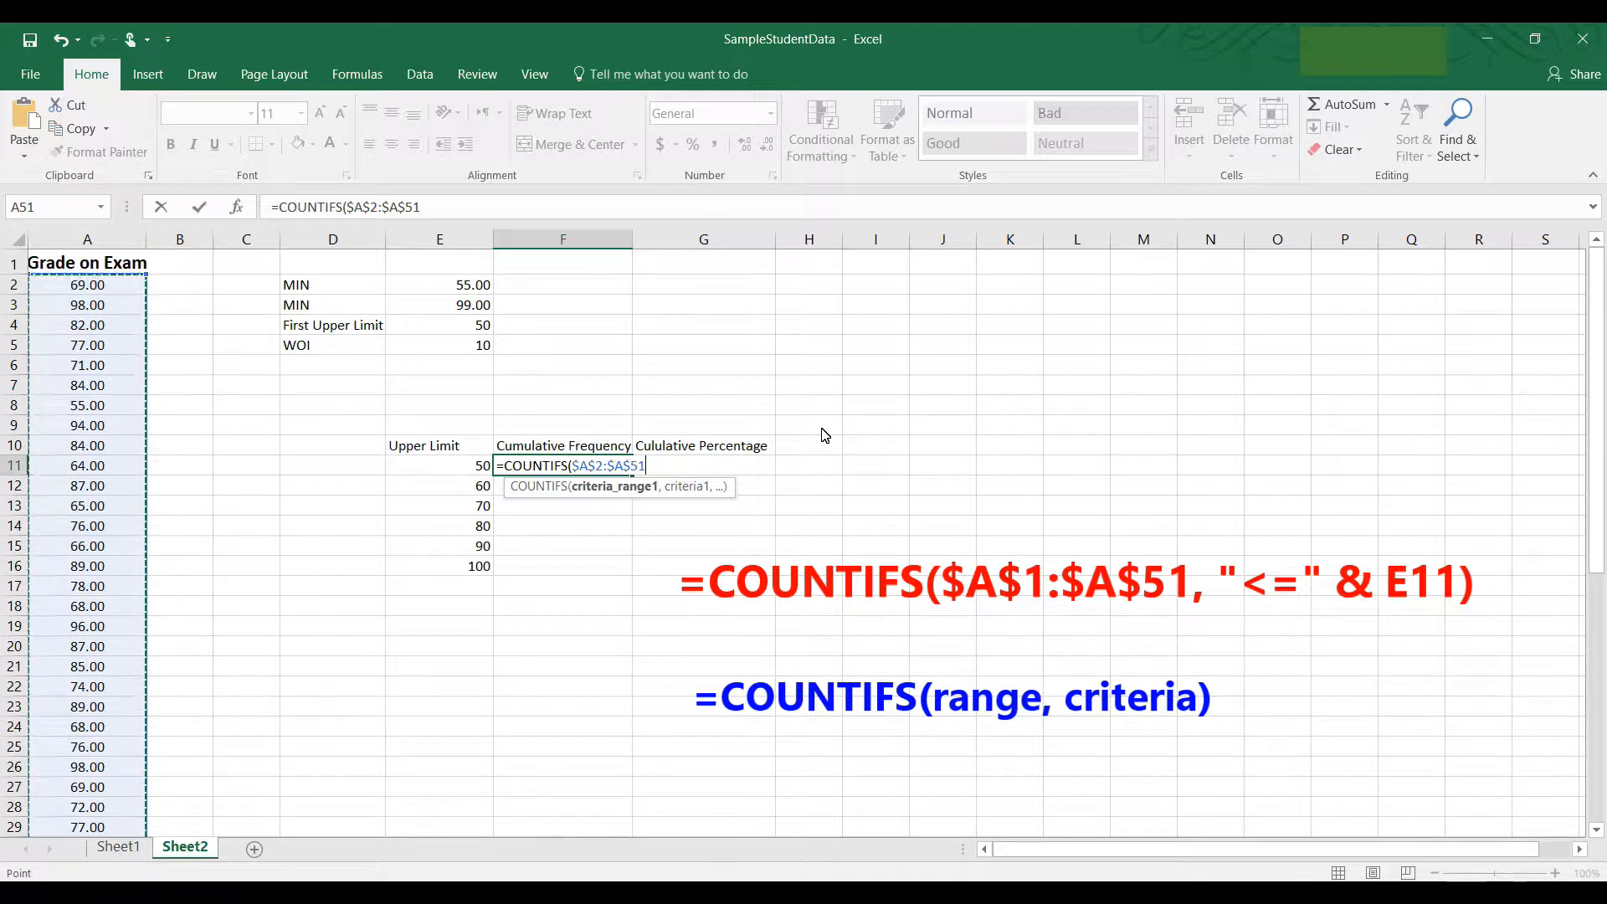
{"action": "type", "text": ","}
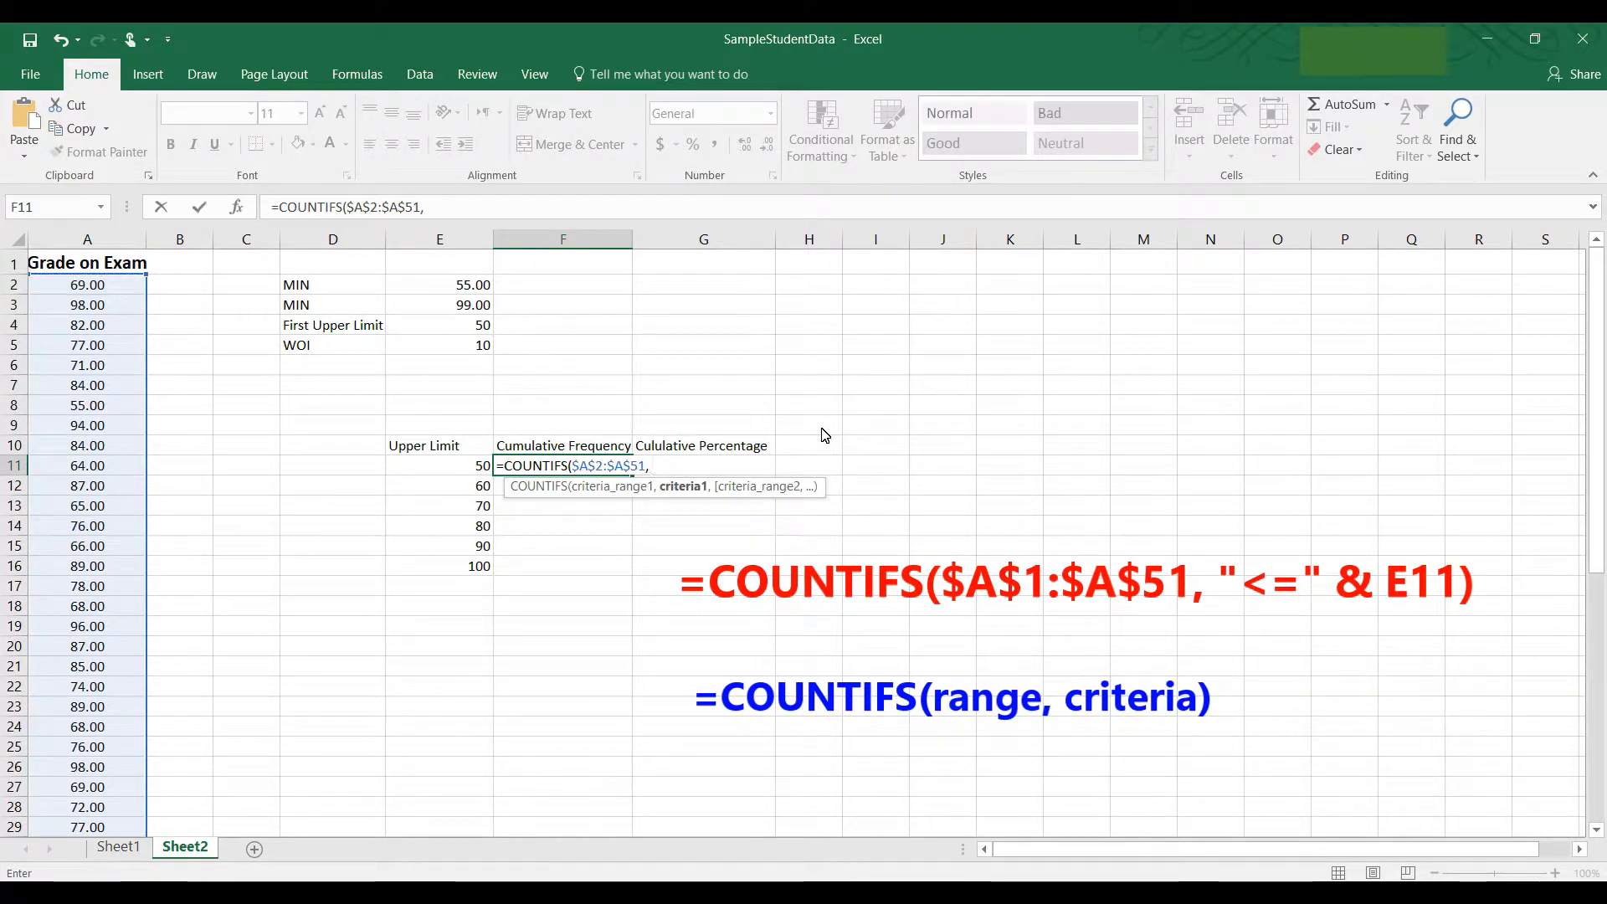
{"action": "left_click", "coordinate": [769, 444]}
{"action": "type", "text": "\""}
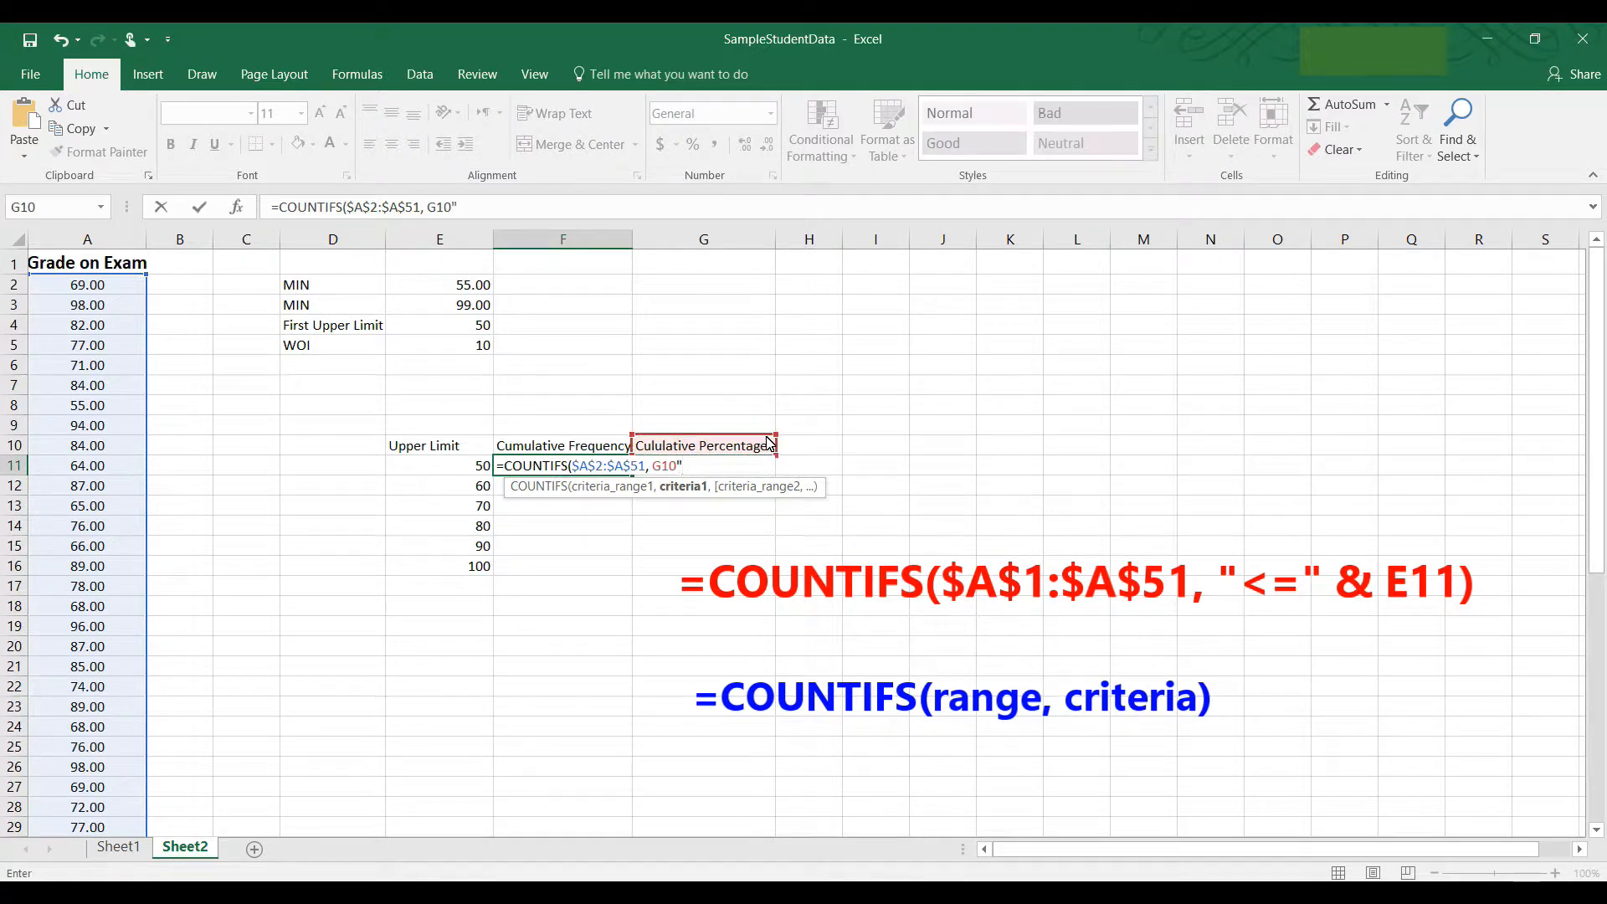
{"action": "key", "text": "BackSpace"}
{"action": "key", "text": "BackSpace"}
{"action": "key", "text": "BackSpace"}
{"action": "key", "text": "BackSpace"}
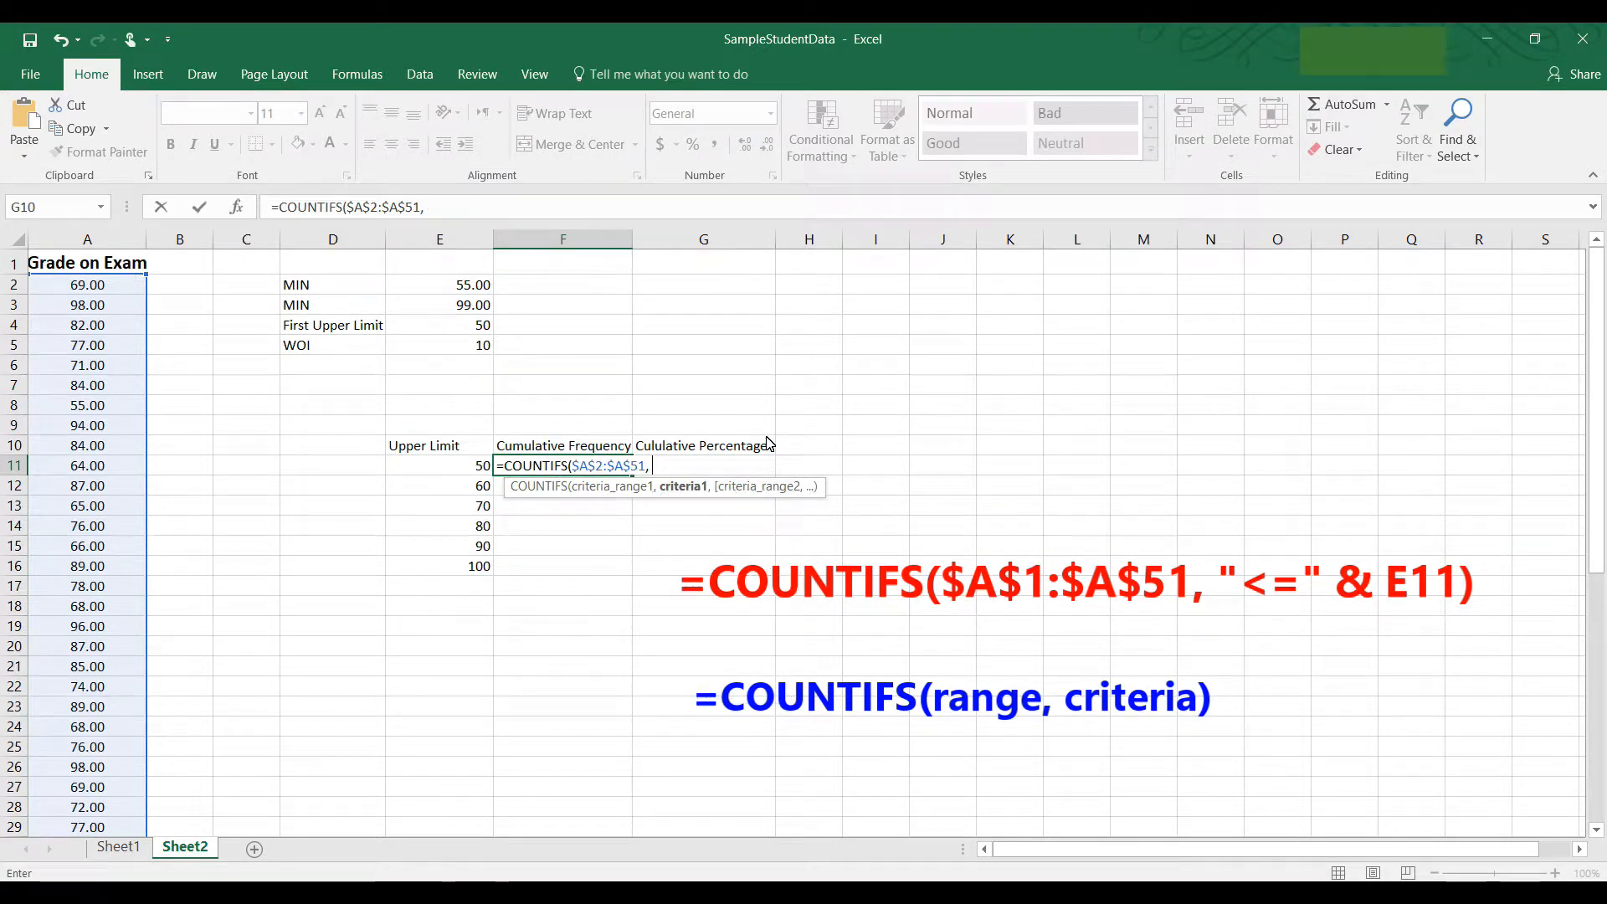
Complete the COUNTIFS formula in F11 with the criterion "<=" &E11 and enter it
{"action": "type", "text": "\""}
{"action": "type", "text": "<=\" &E"}
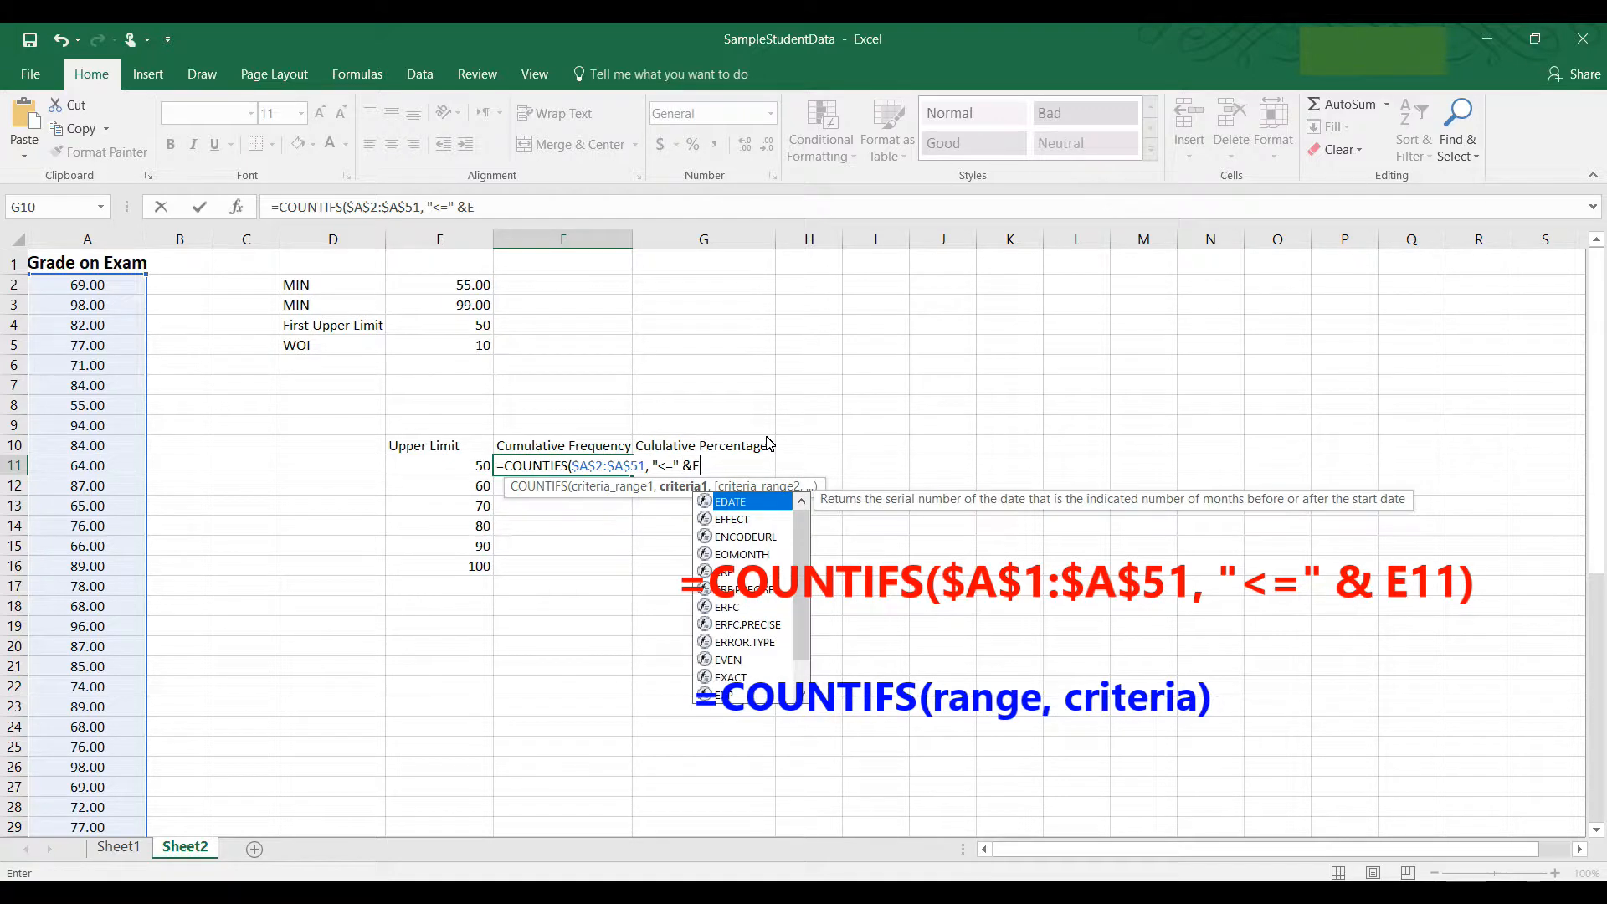
{"action": "type", "text": "11"}
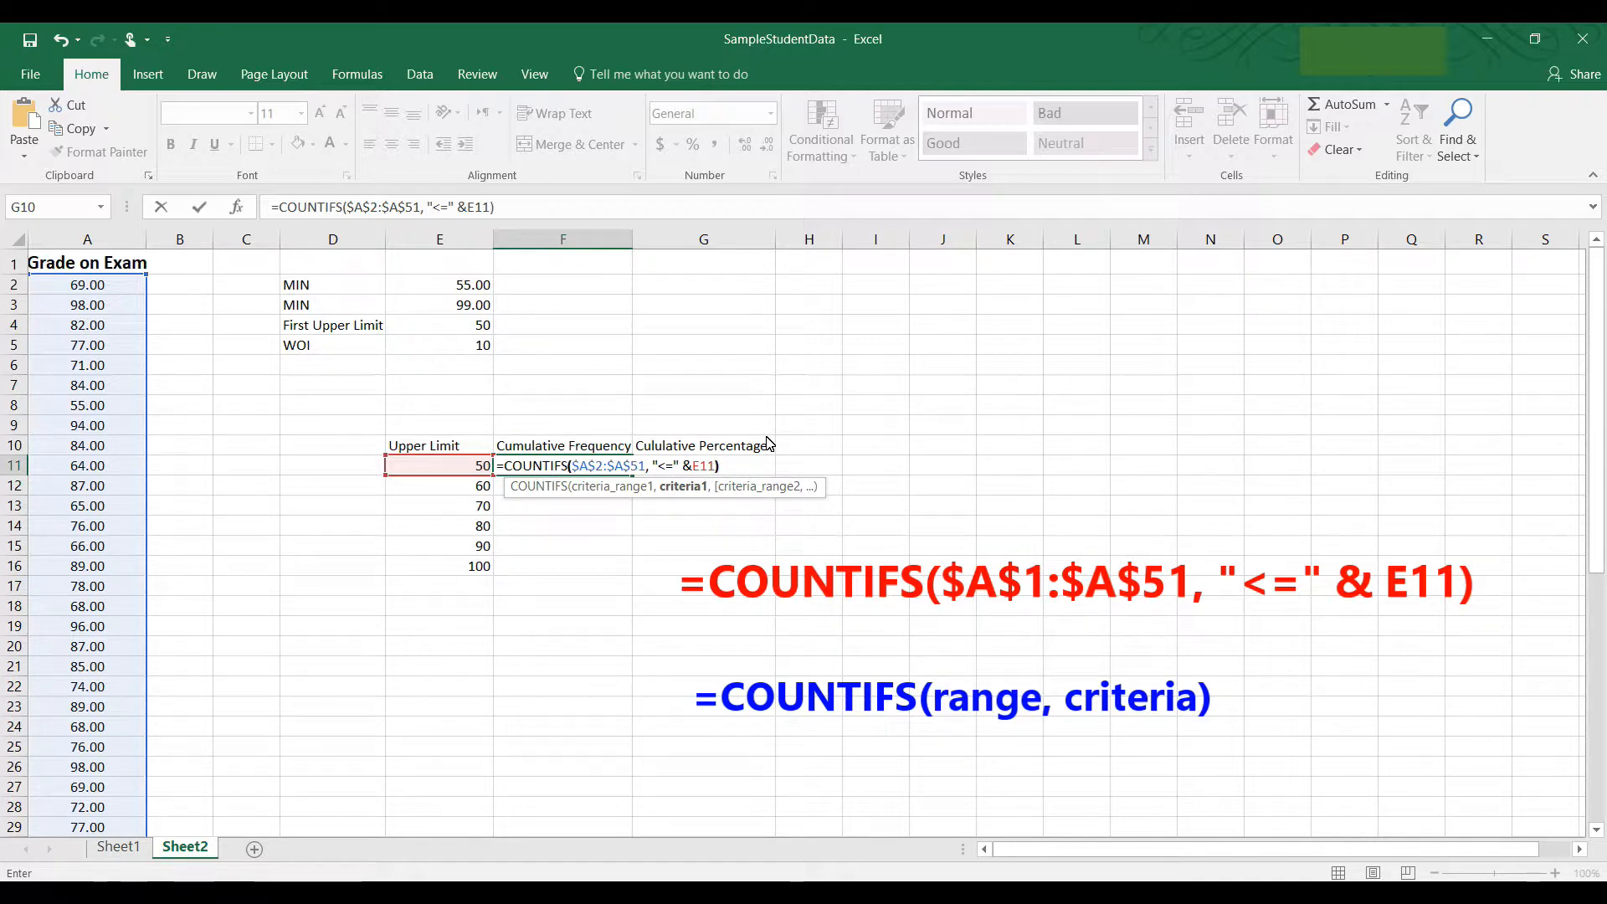
{"action": "type", "text": ")"}
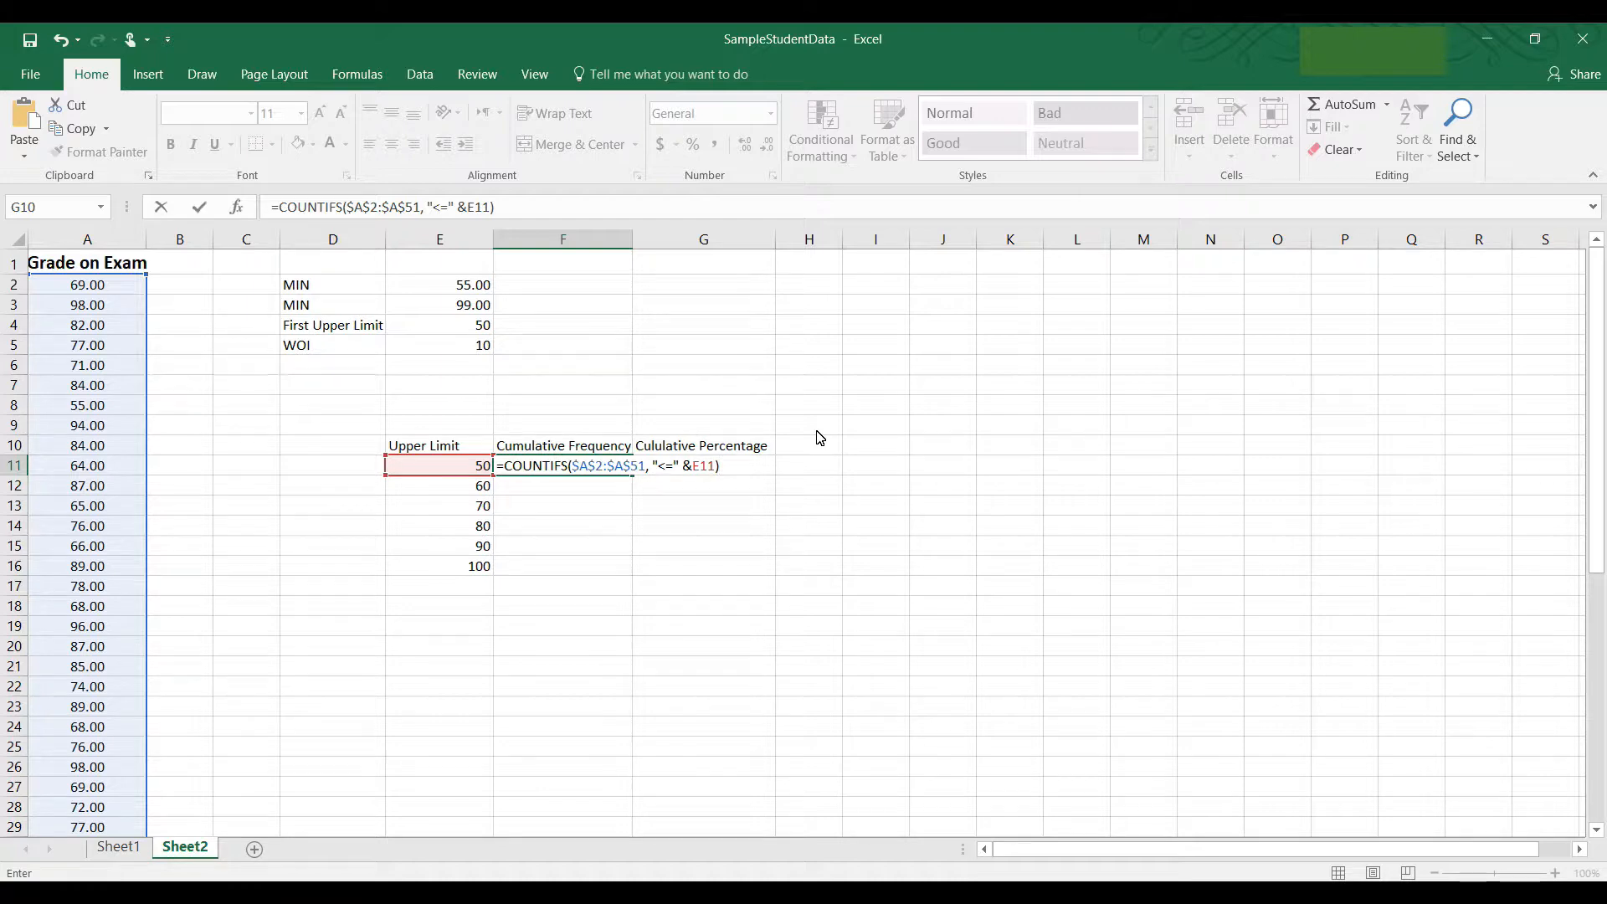
{"action": "key", "text": "Return"}
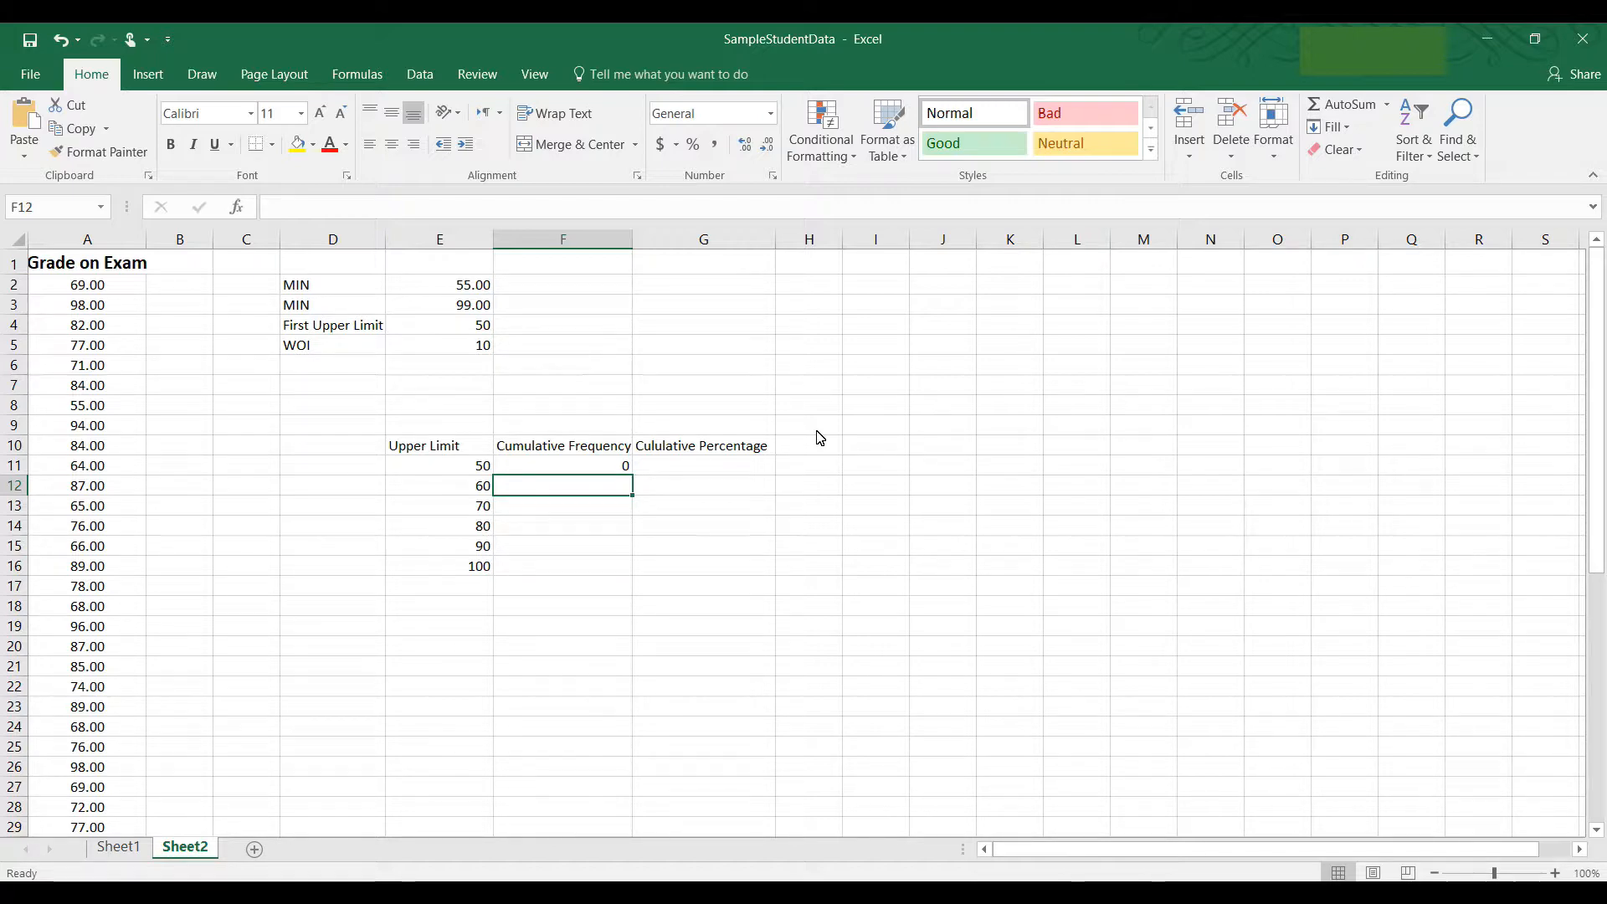
Fill the COUNTIFS formula from F11 down to F16 in the Cumulative Frequency column
{"action": "left_click", "coordinate": [592, 467]}
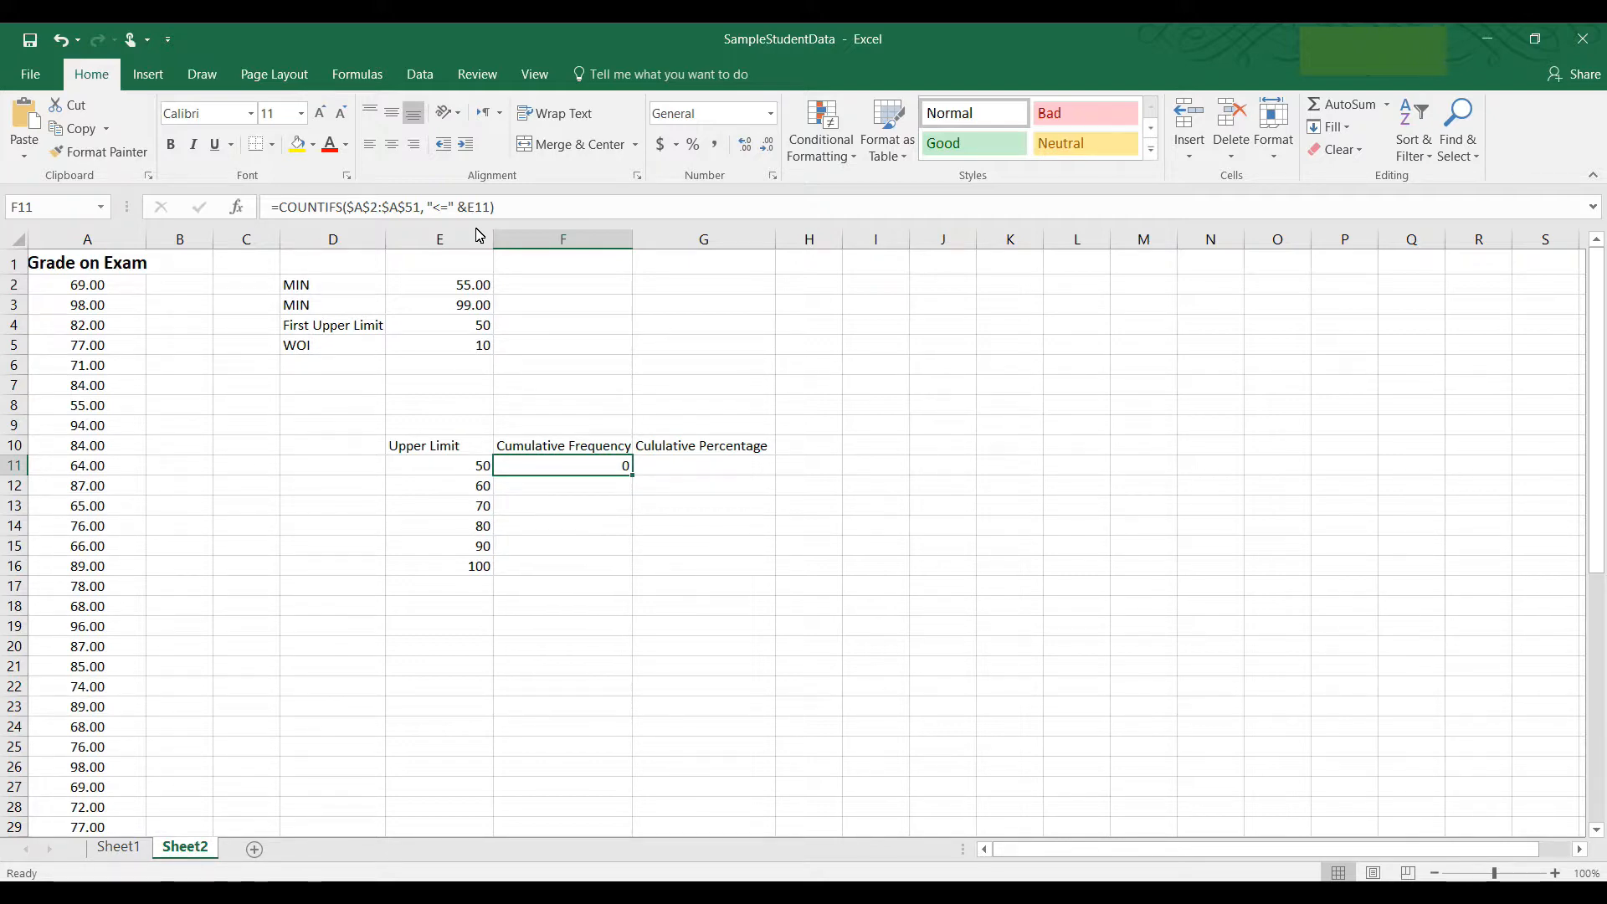
{"action": "left_click", "coordinate": [634, 477]}
{"action": "left_click_drag", "start_coordinate": [633, 477], "coordinate": [636, 583]}
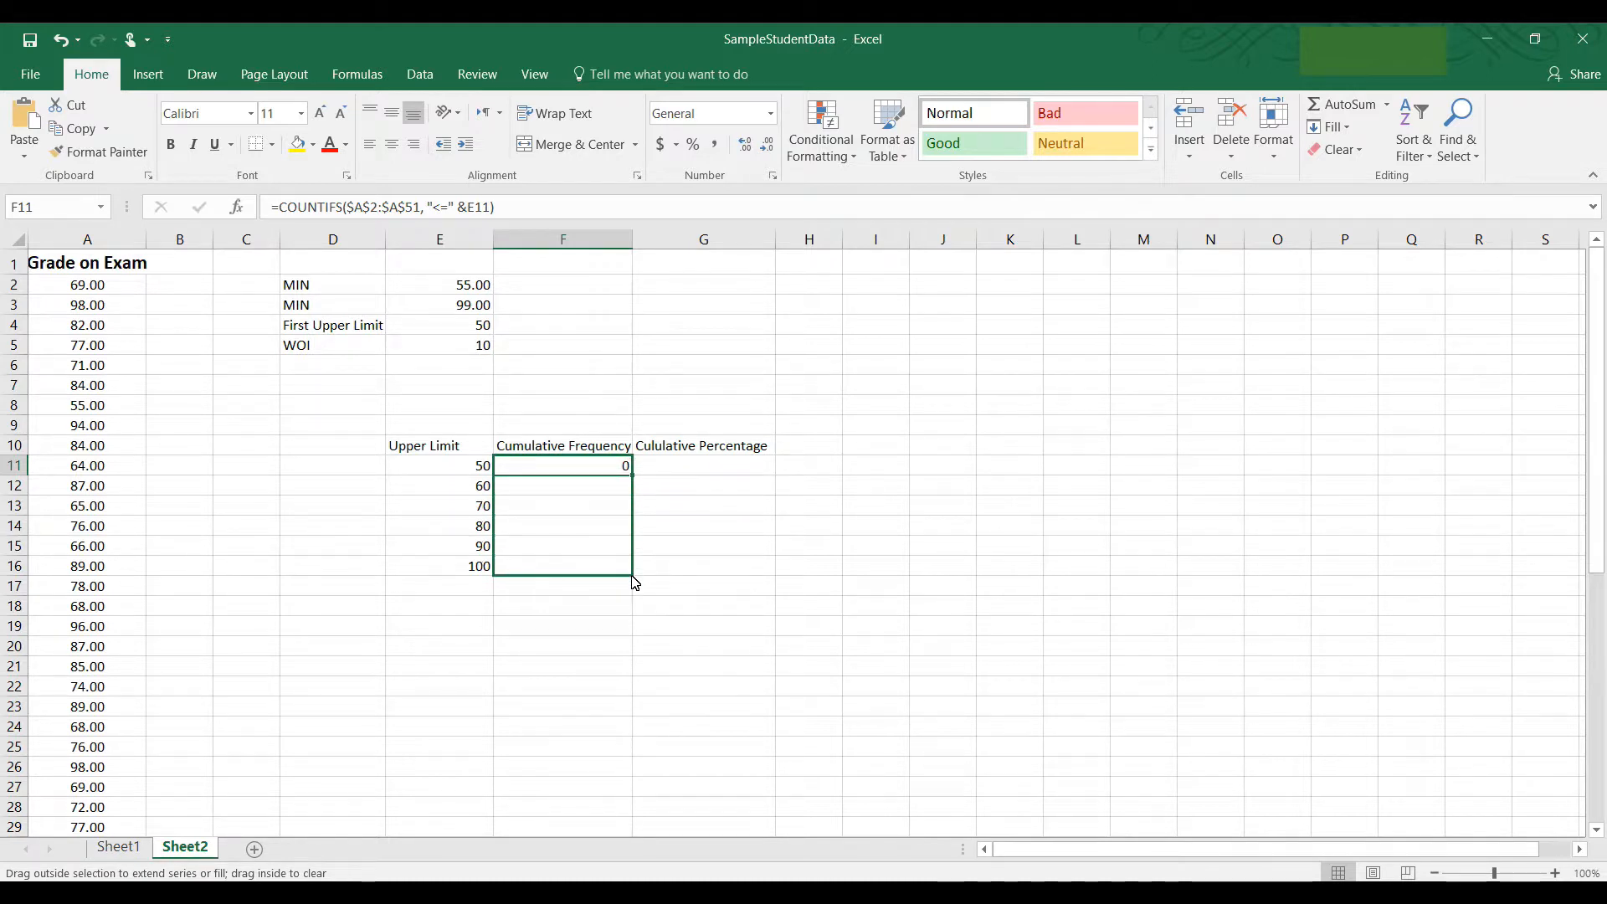
{"action": "left_click_drag", "start_coordinate": [636, 584], "coordinate": [635, 584]}
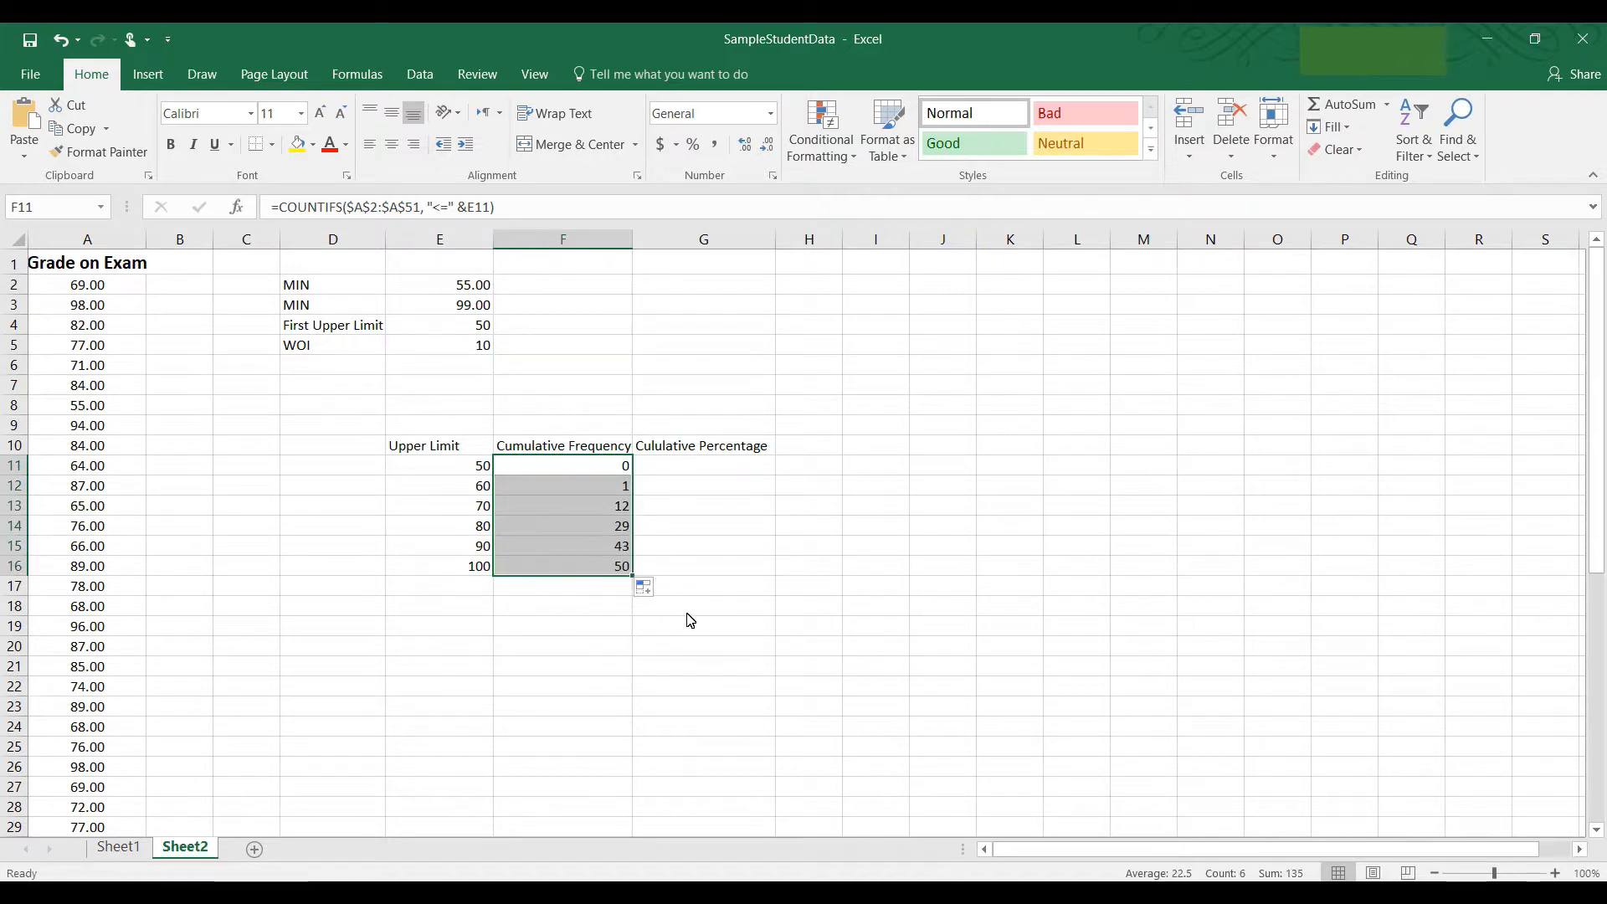
{"action": "left_click", "coordinate": [622, 486]}
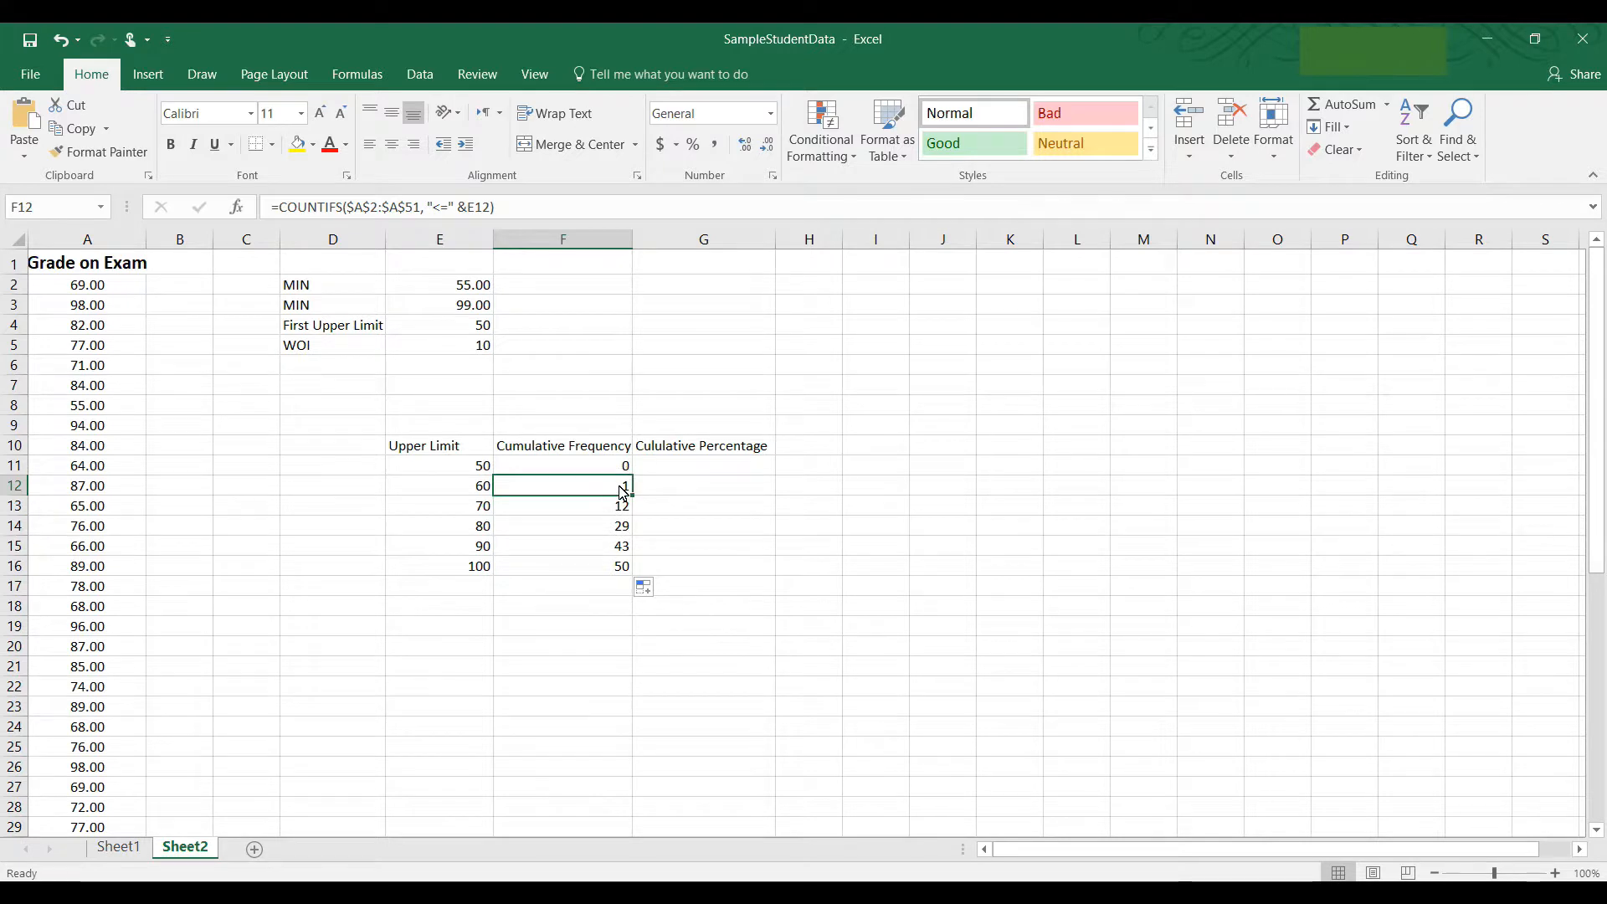
Check the cell references of the COUNTIFS formulas in F11 to F16, one cell at a time
{"action": "left_click", "coordinate": [624, 465]}
{"action": "left_click", "coordinate": [595, 487]}
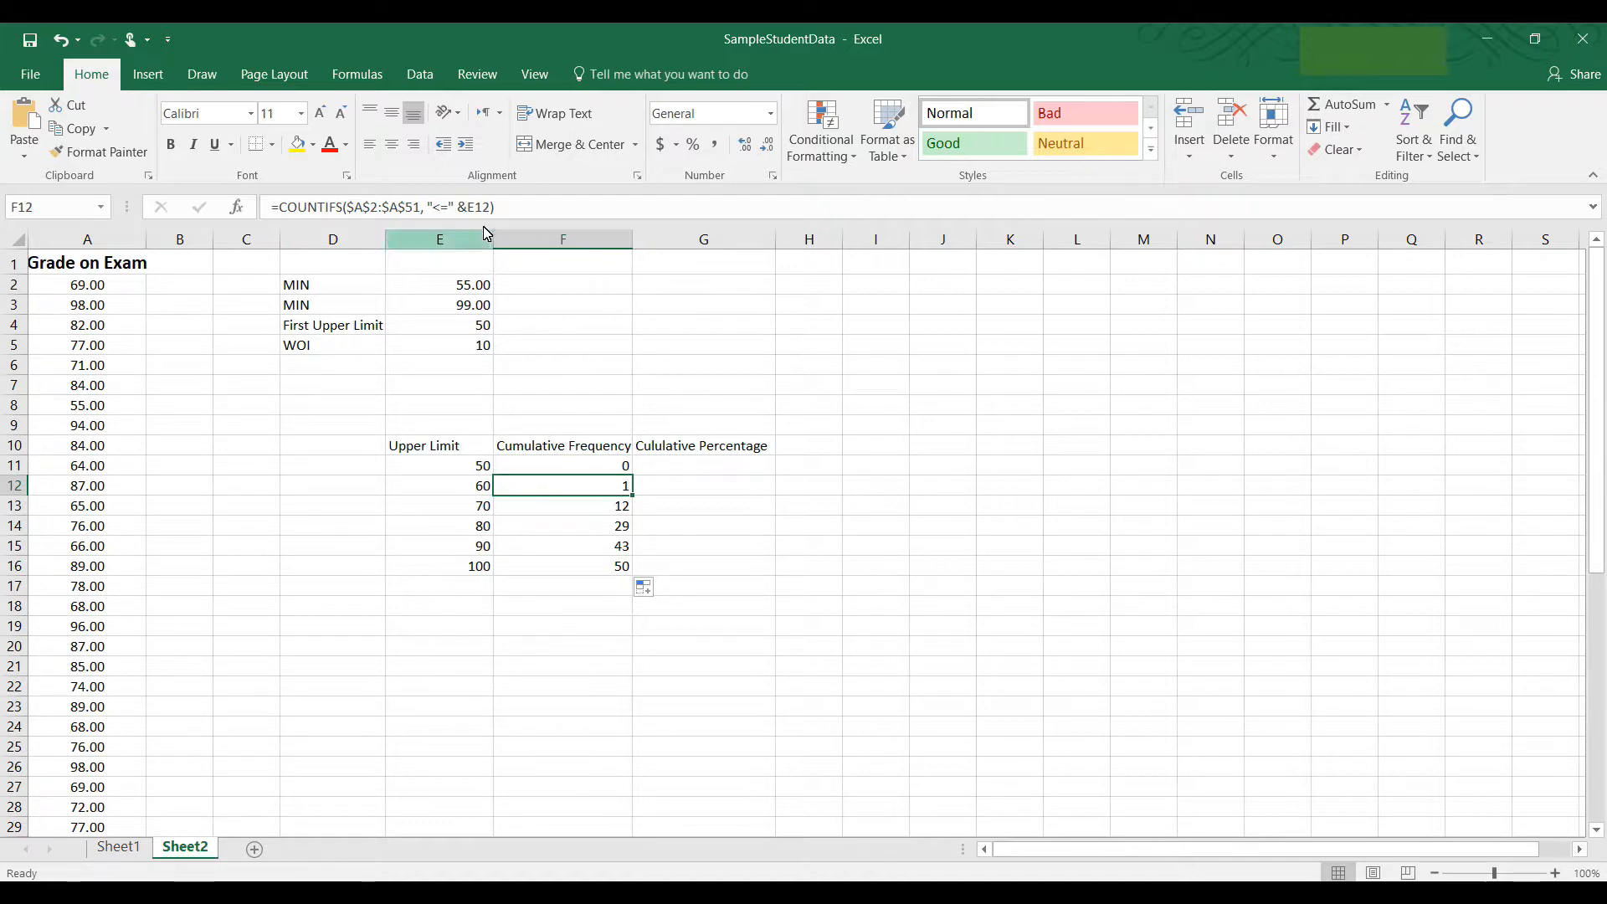
{"action": "left_click", "coordinate": [617, 510]}
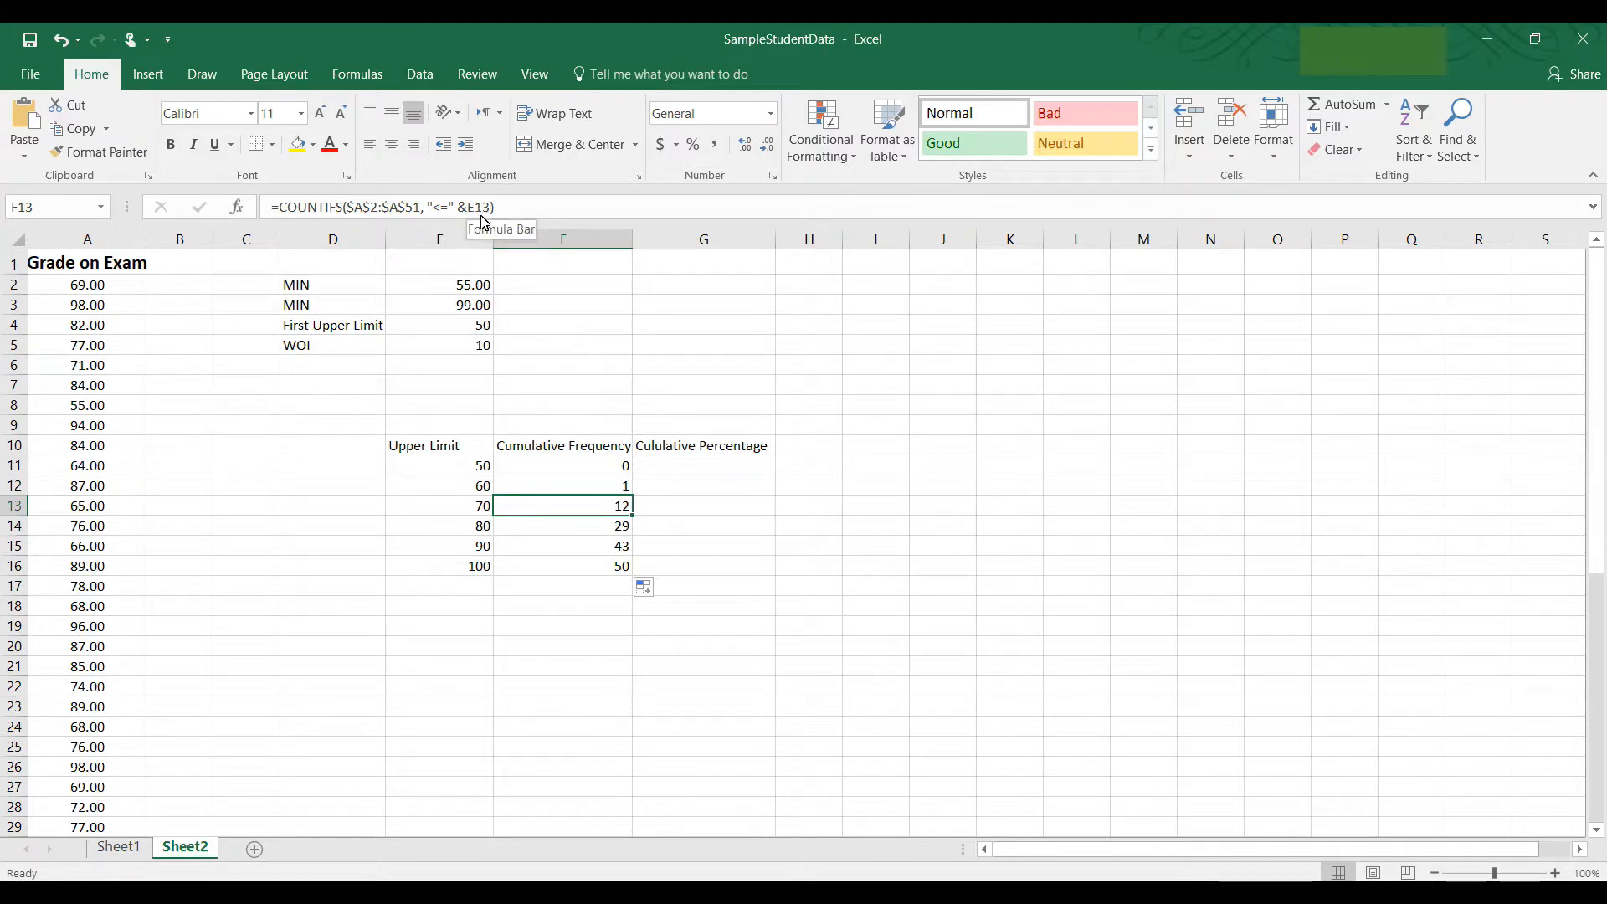
{"action": "left_click", "coordinate": [623, 531]}
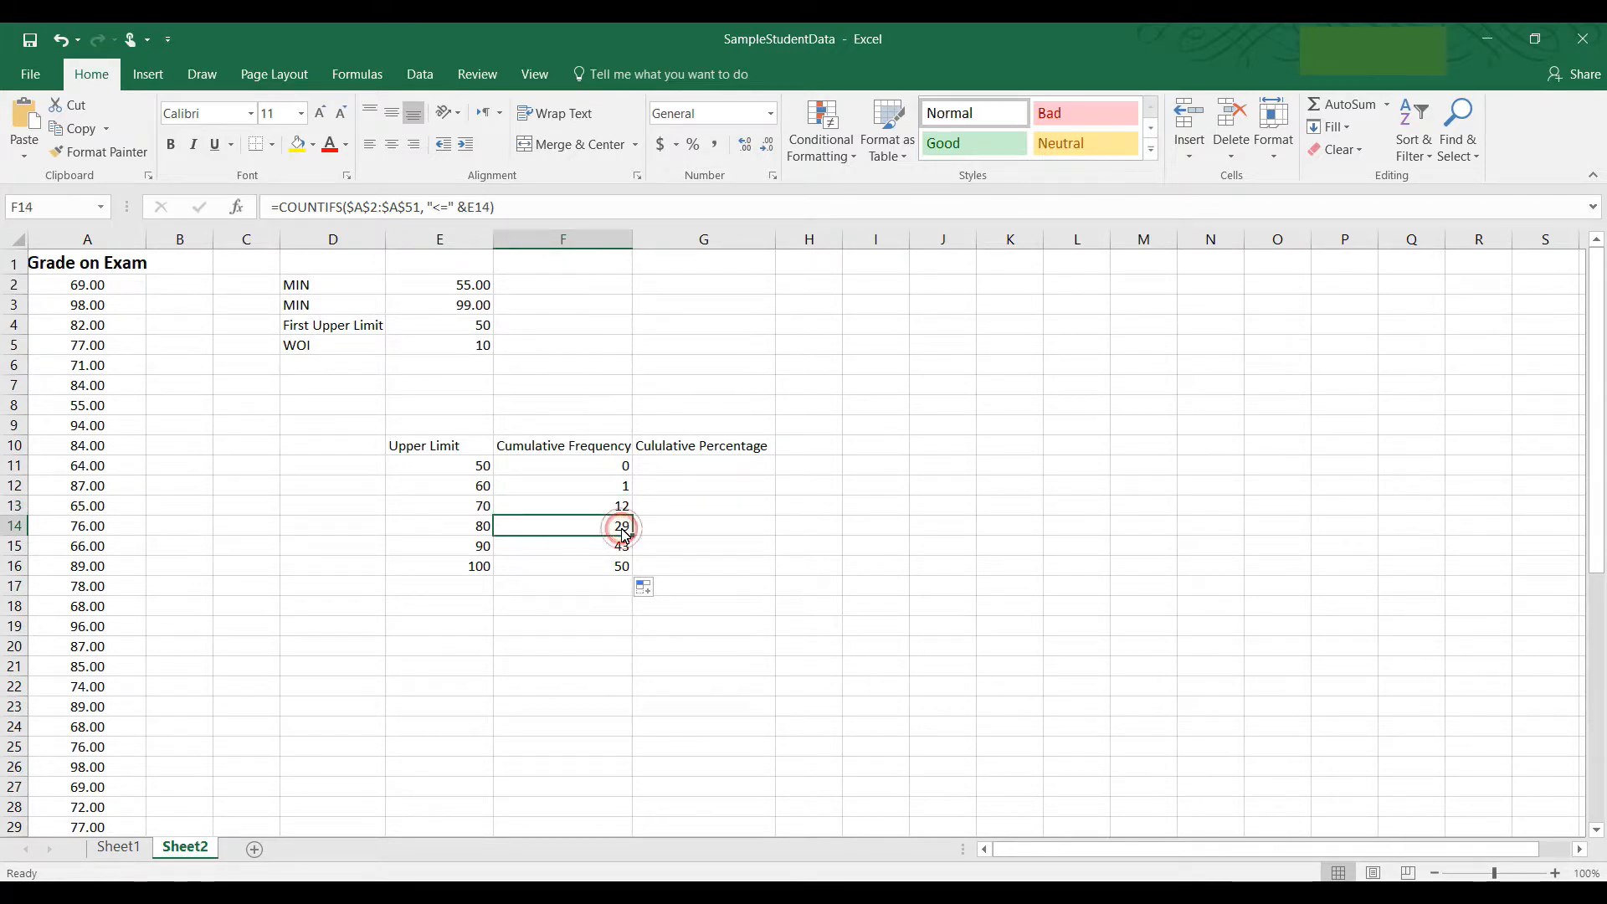
{"action": "left_click", "coordinate": [624, 547]}
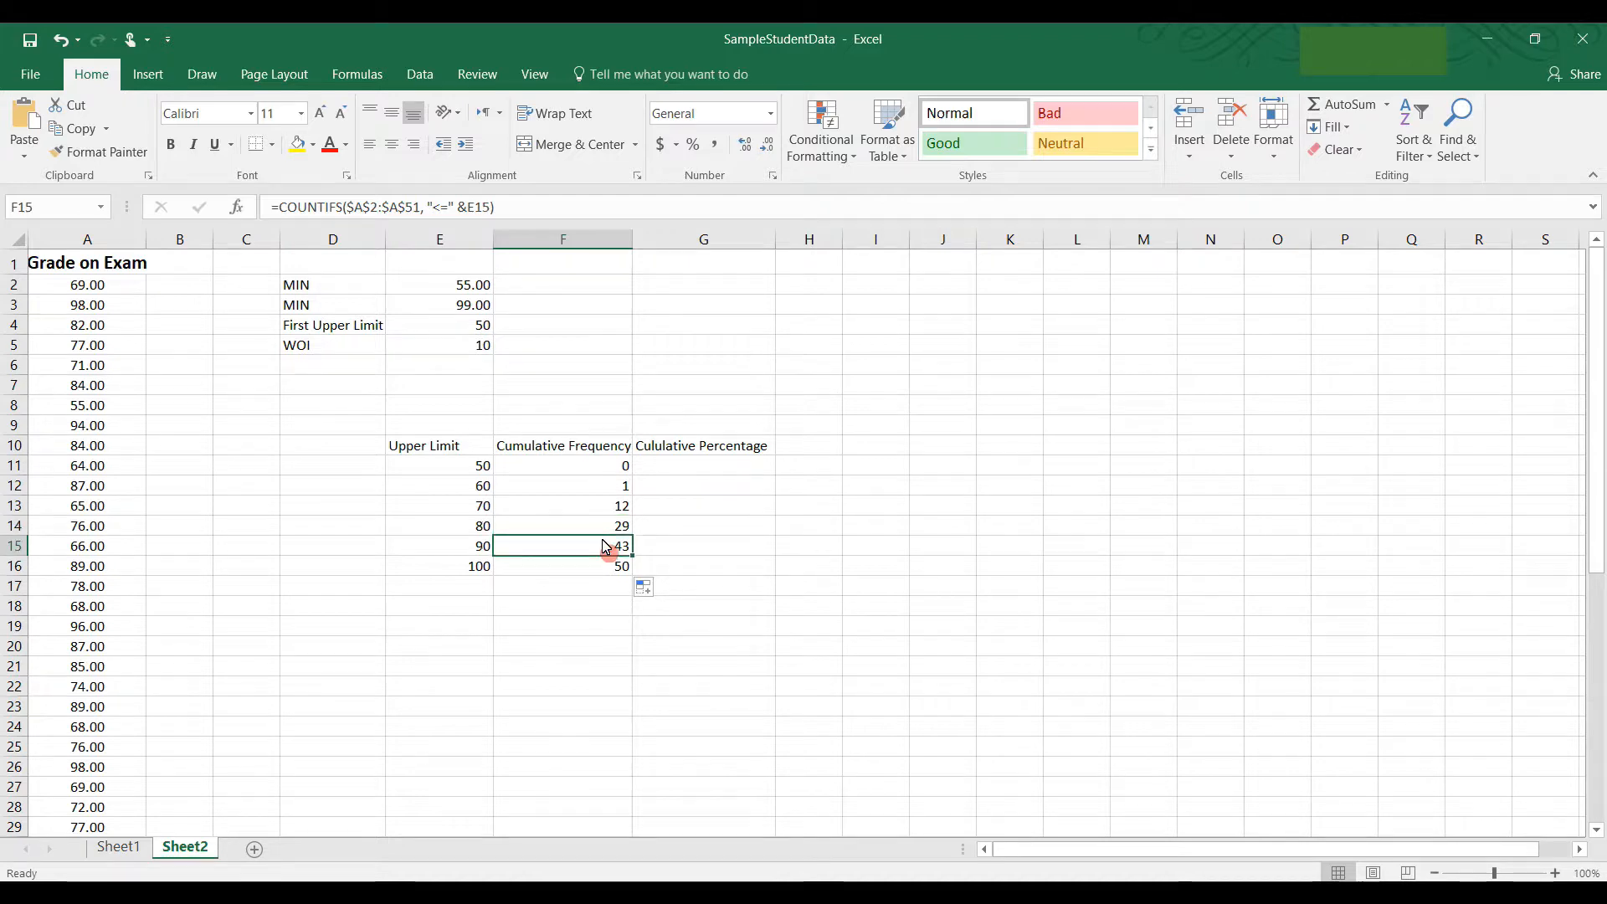
{"action": "left_click", "coordinate": [595, 567]}
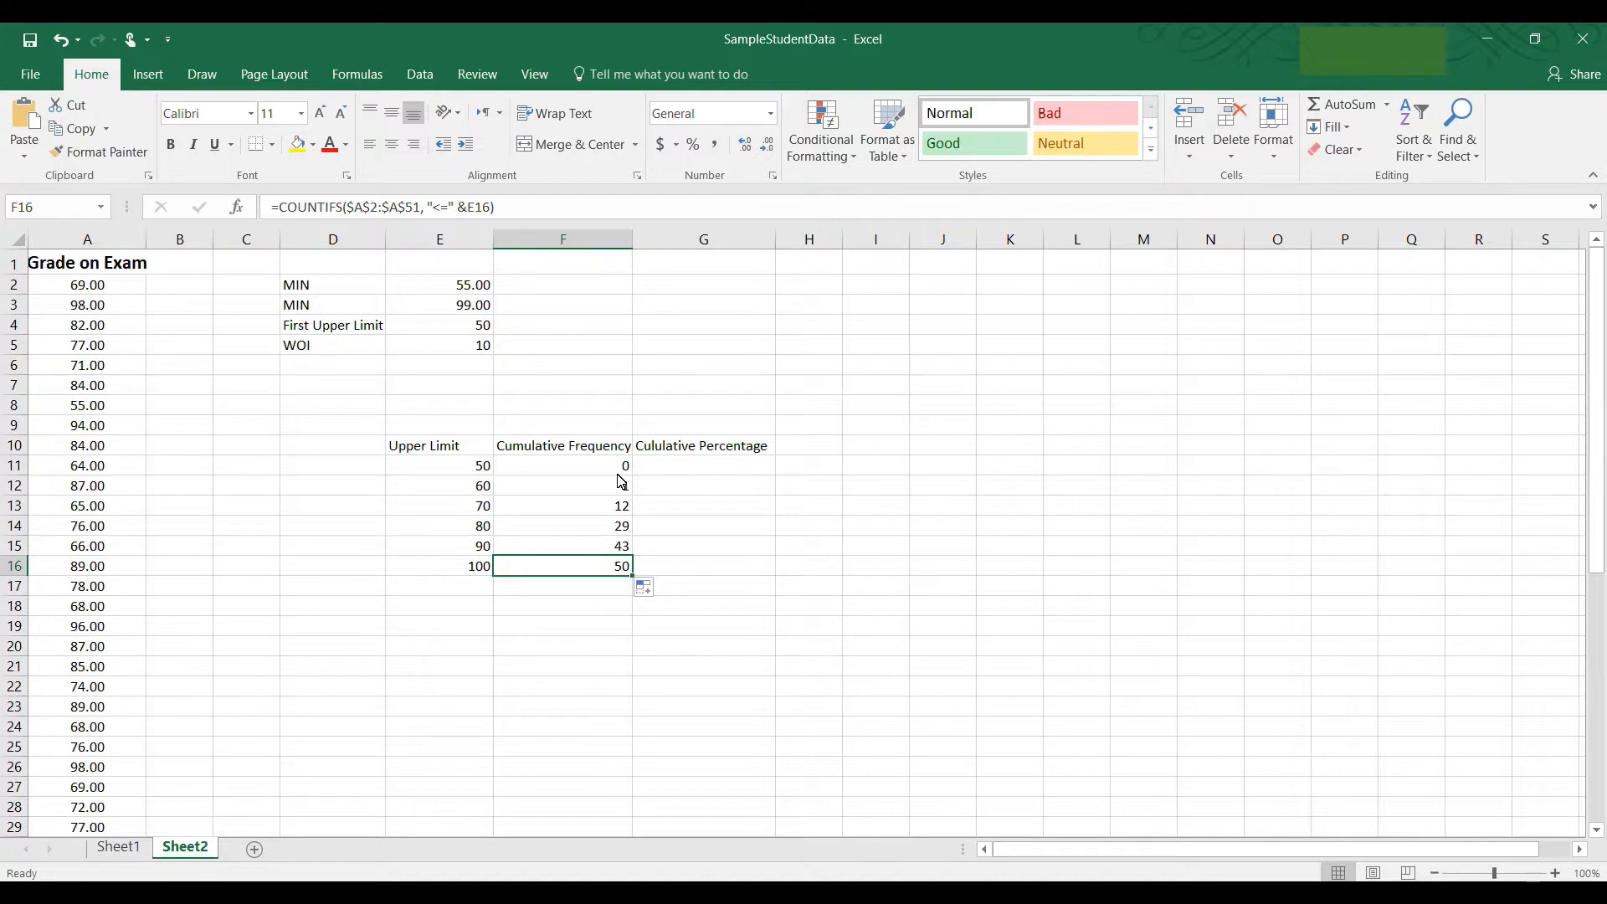
Return to F11 and read each cumulative frequency down to F16 against its upper limit
{"action": "key", "text": "Up"}
{"action": "key", "text": "Up"}
{"action": "key", "text": "Up"}
{"action": "key", "text": "Up"}
{"action": "key", "text": "Up"}
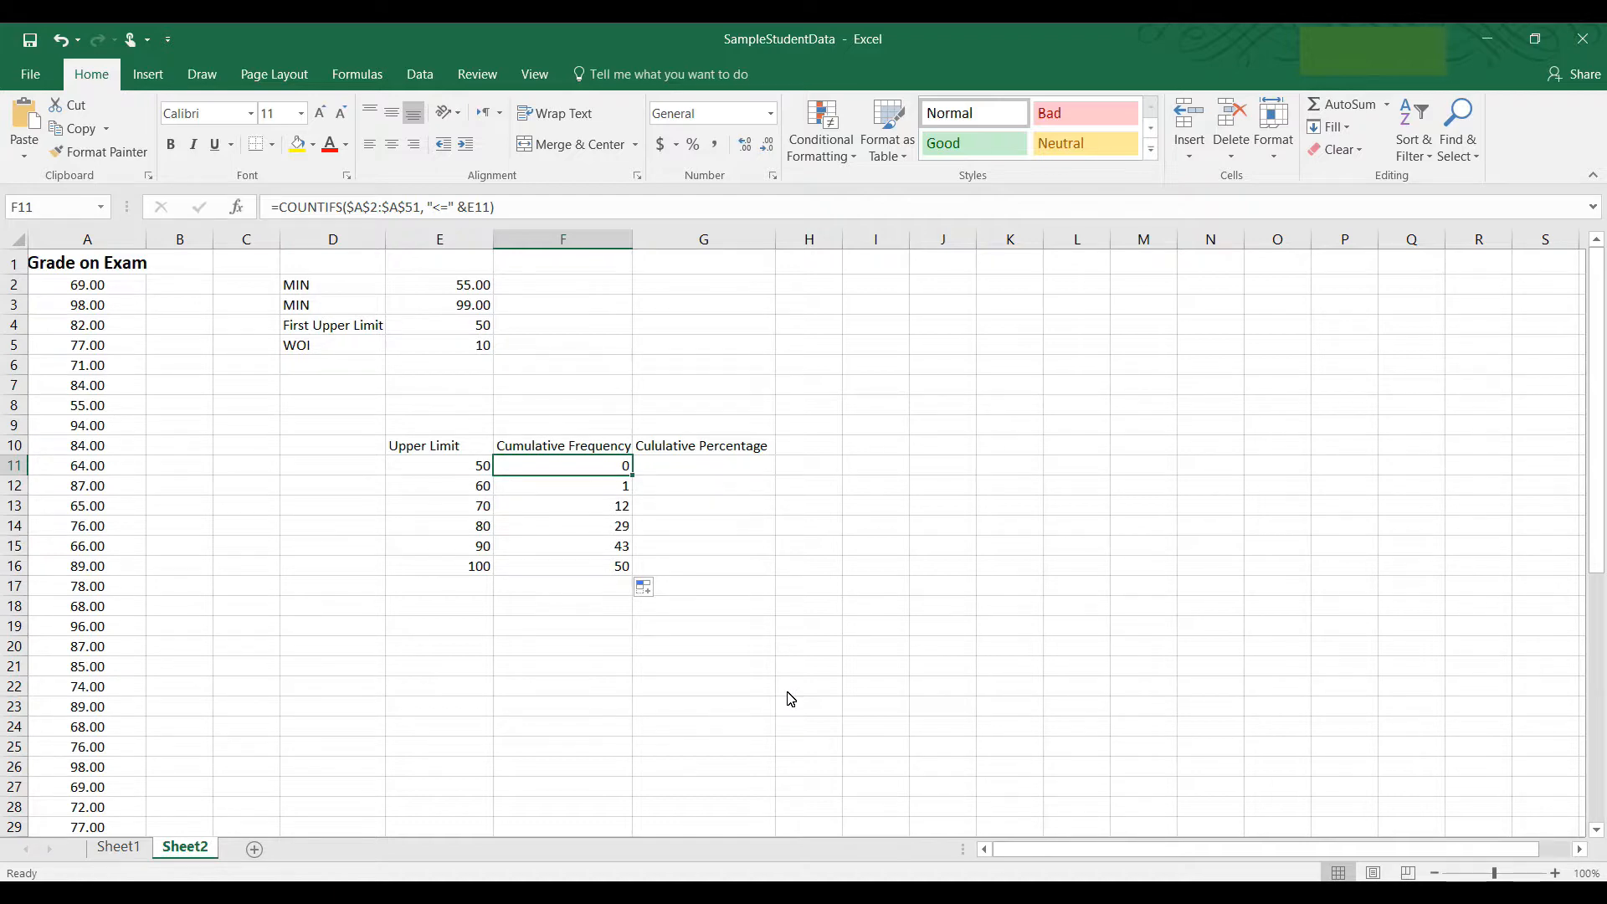
{"action": "left_click", "coordinate": [629, 497]}
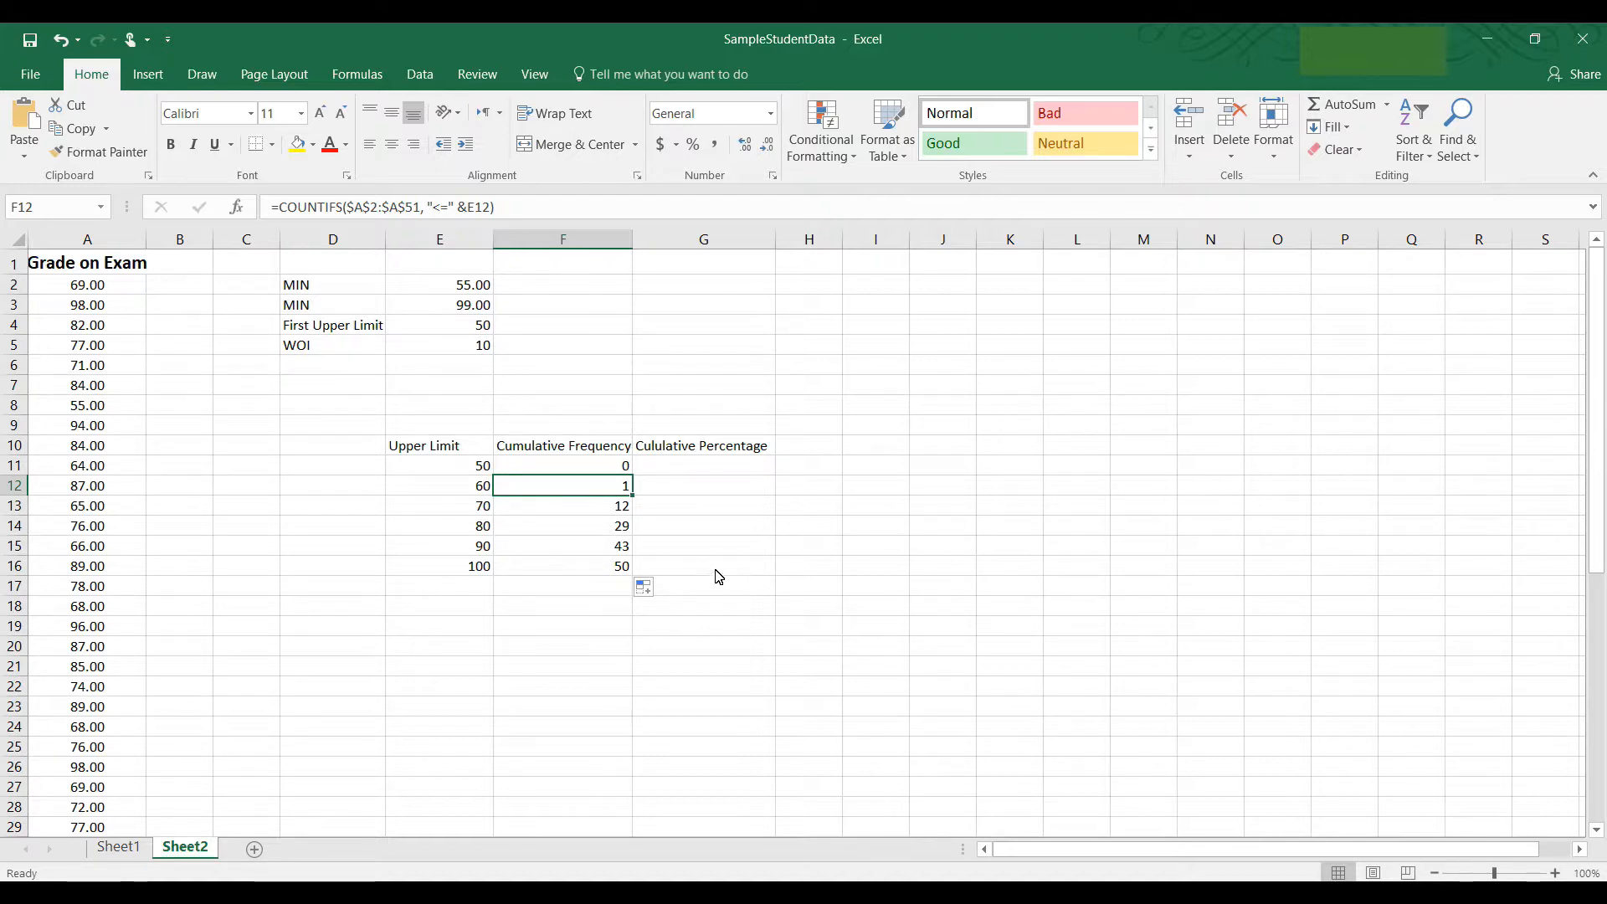
{"action": "left_click", "coordinate": [601, 511]}
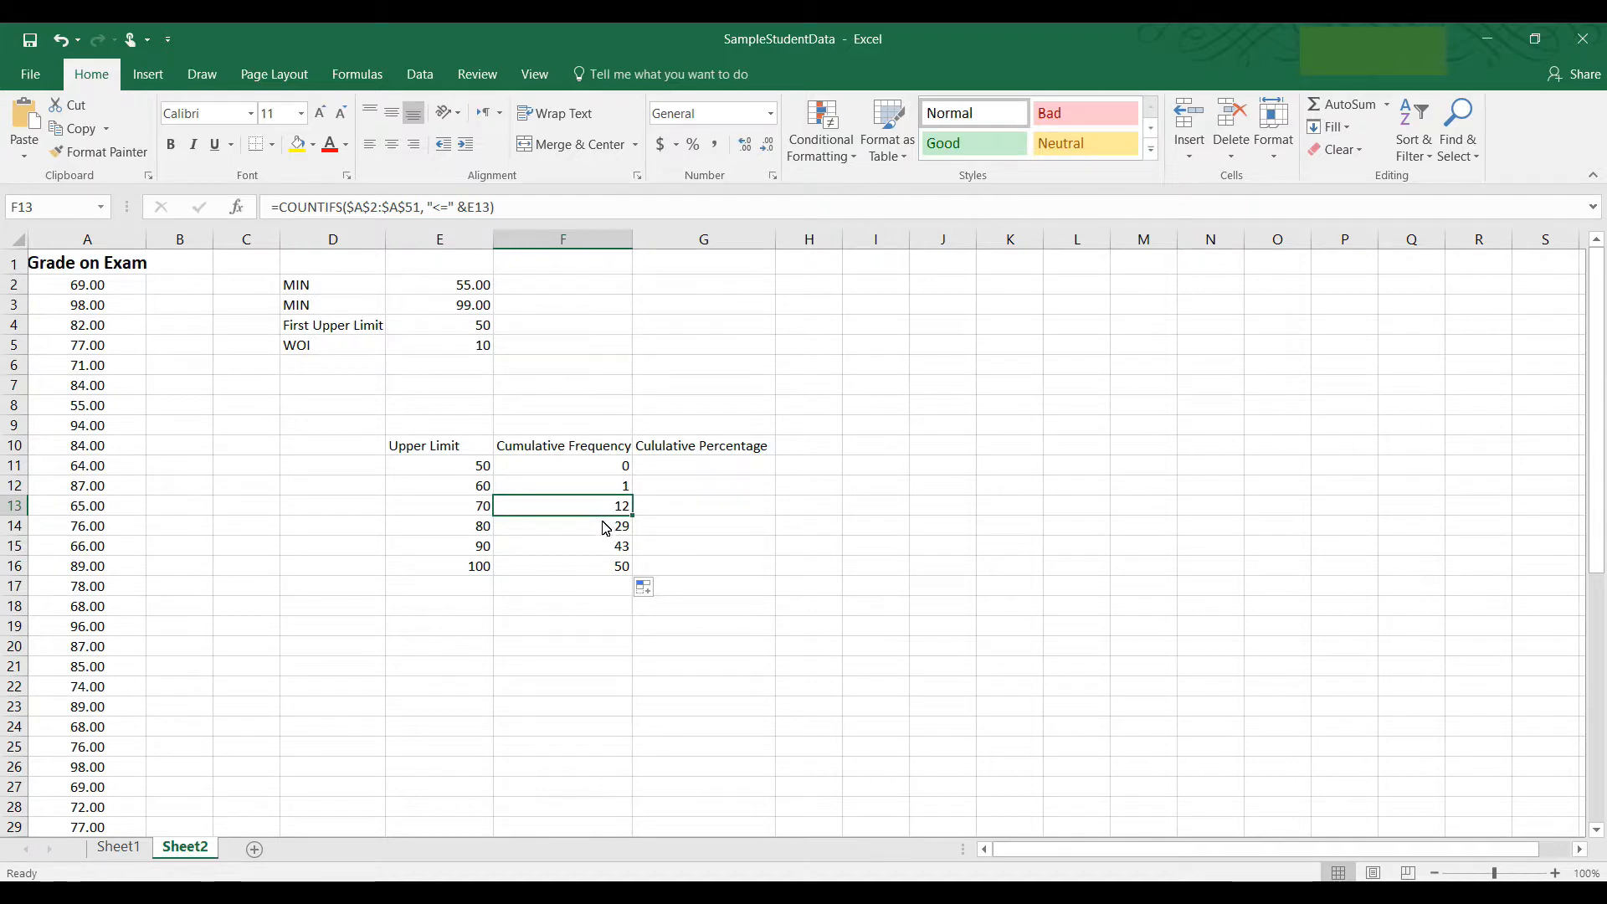
{"action": "left_click", "coordinate": [606, 529]}
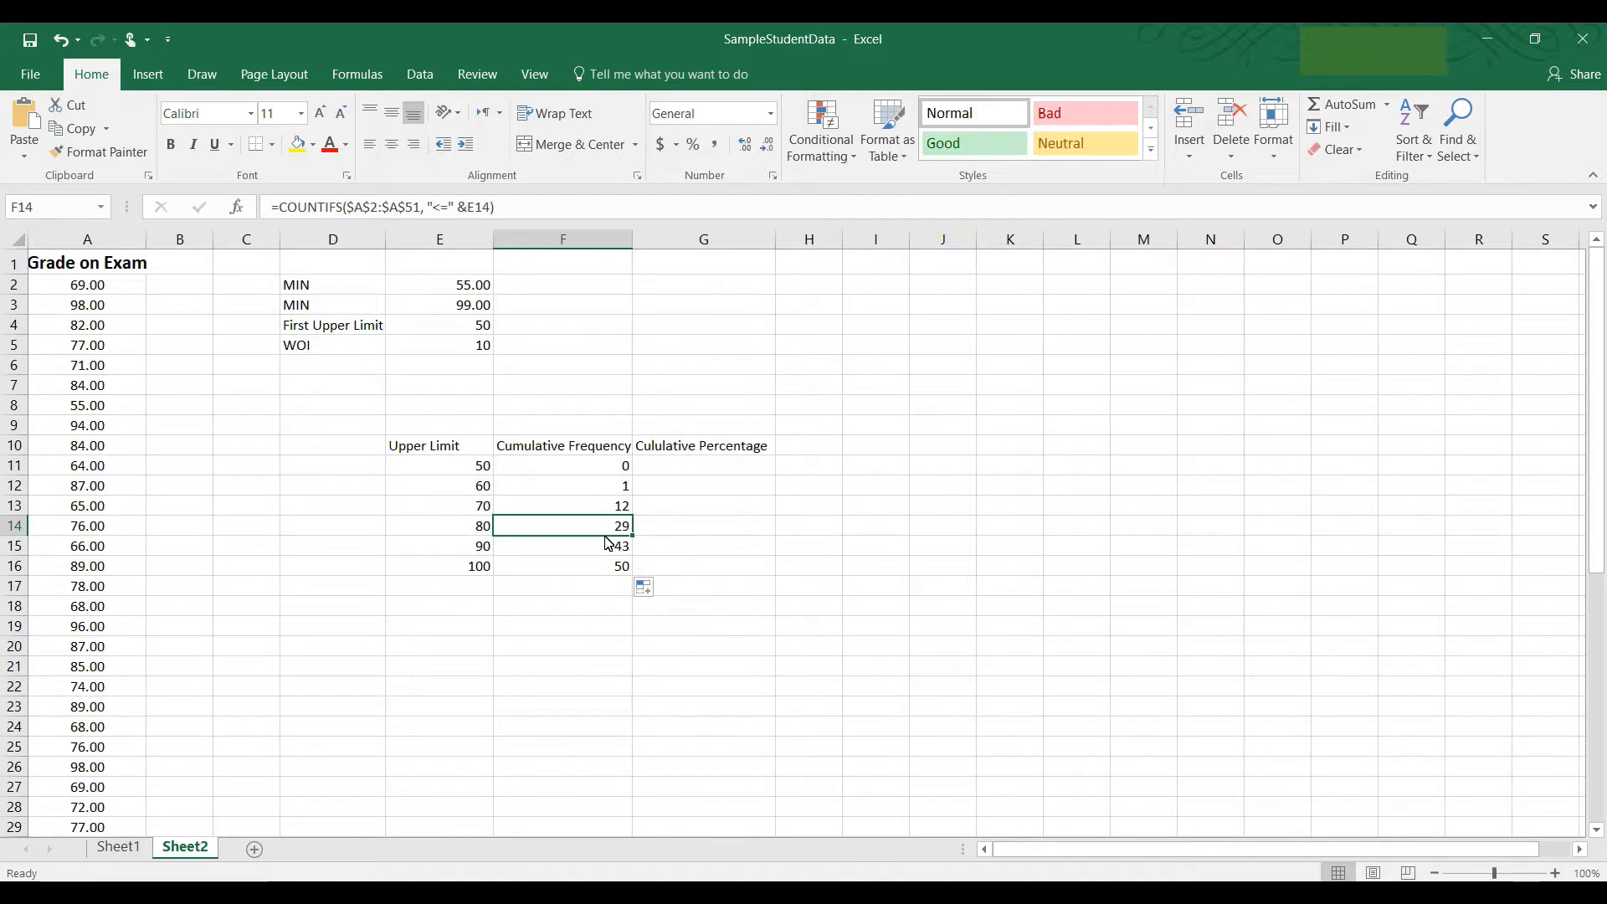
{"action": "left_click", "coordinate": [606, 548]}
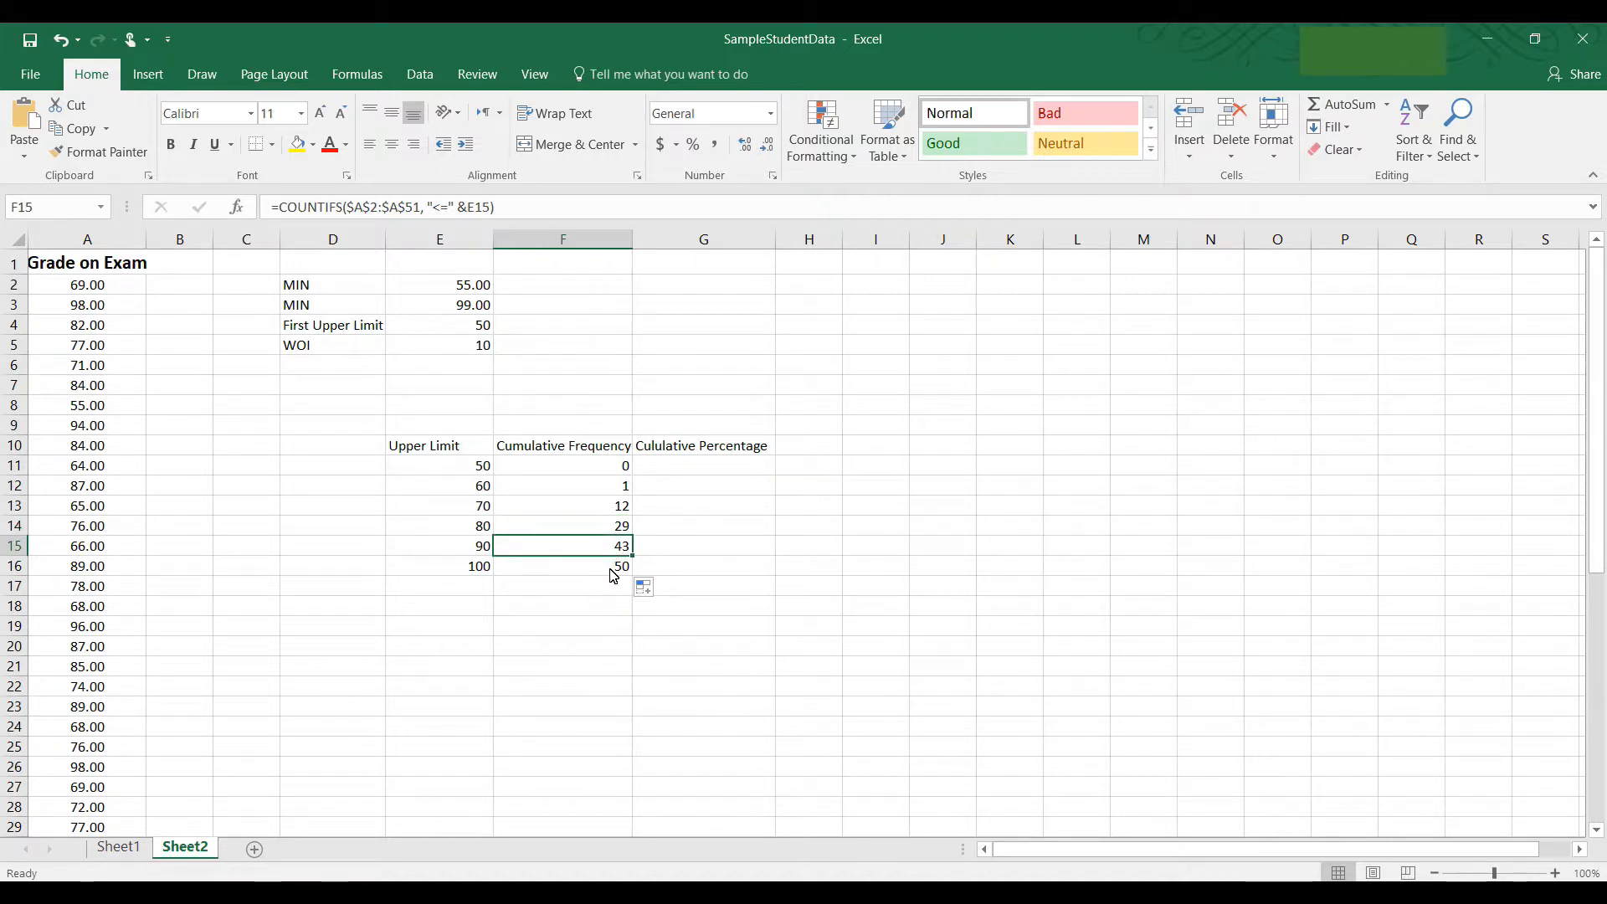
{"action": "left_click", "coordinate": [614, 573]}
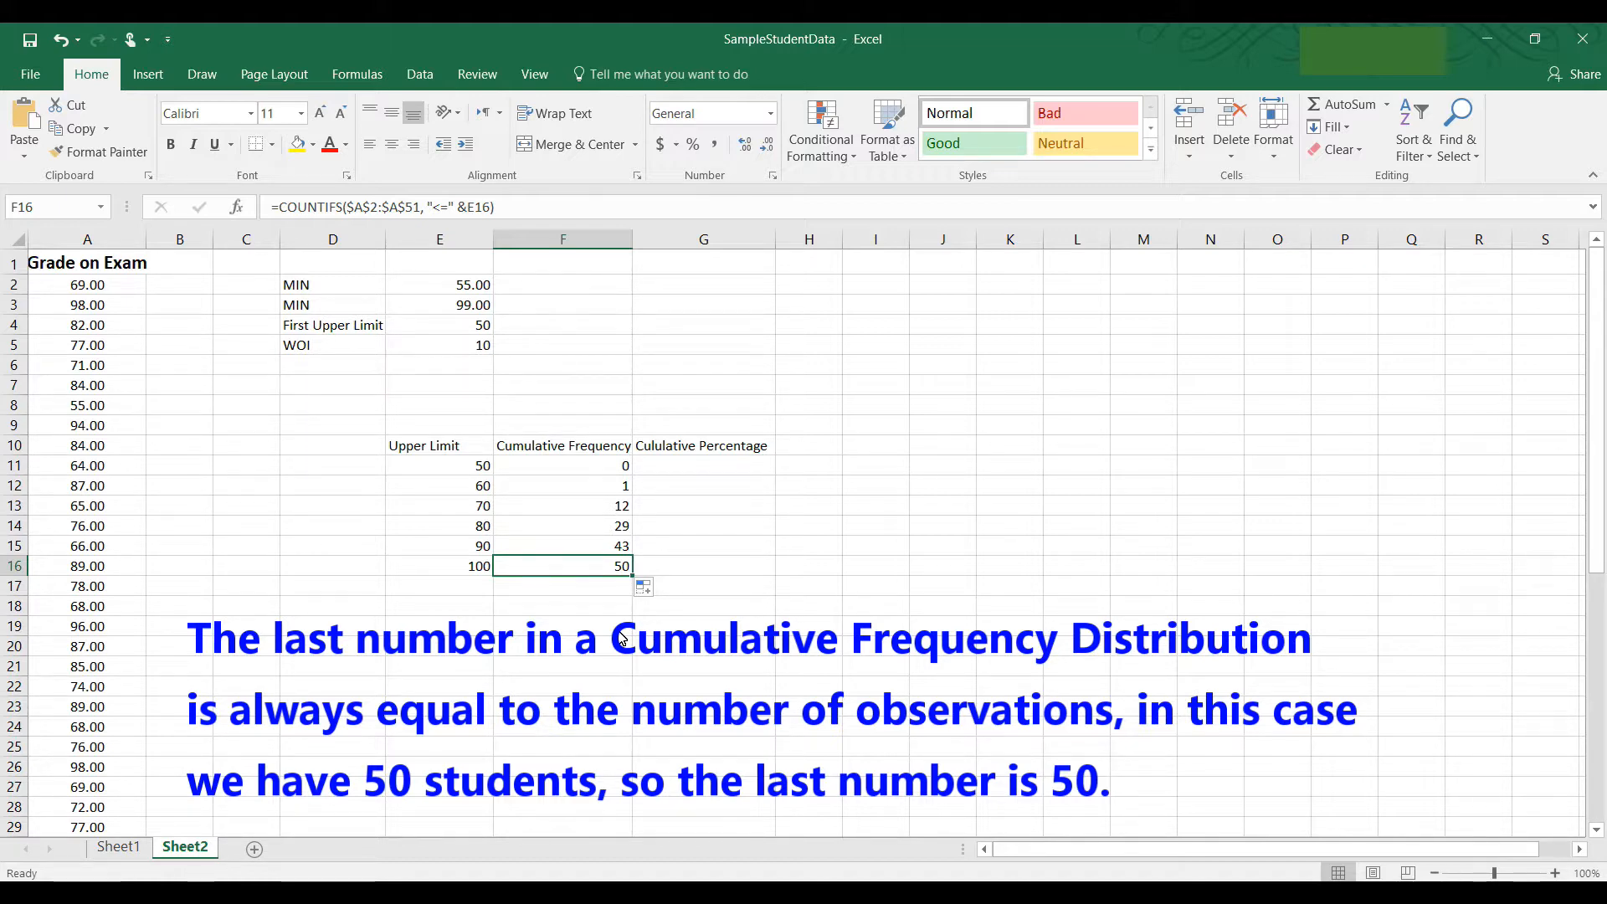
Format the empty cells G11 to G16 in the percentage column with the Percentage number format
{"action": "left_click", "coordinate": [737, 466]}
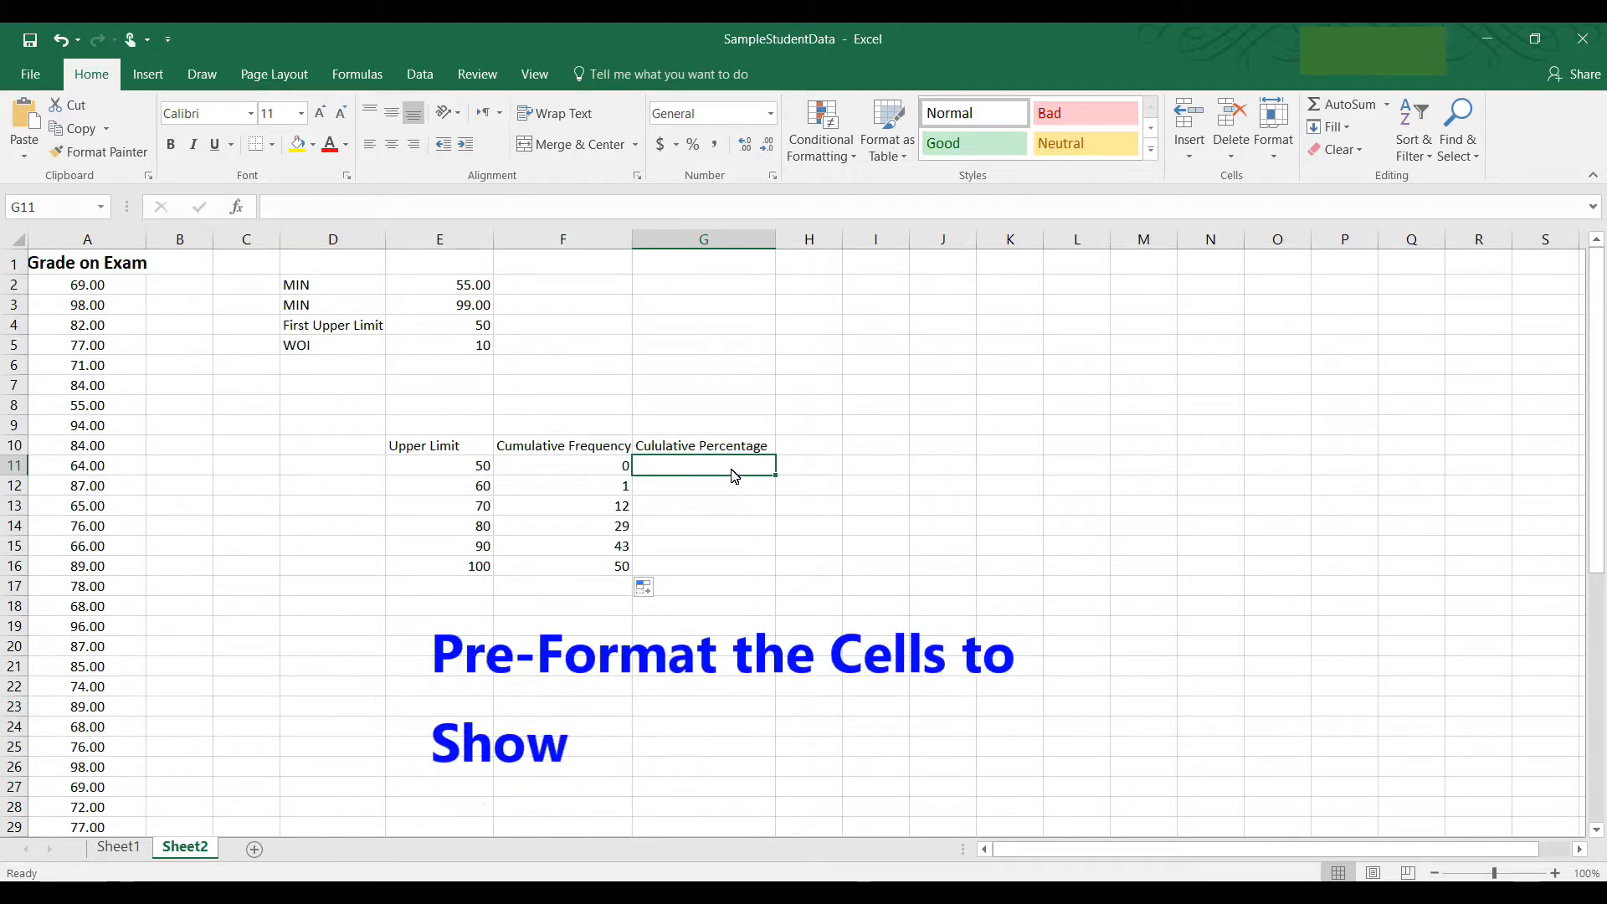
{"action": "left_click_drag", "start_coordinate": [732, 470], "coordinate": [731, 568]}
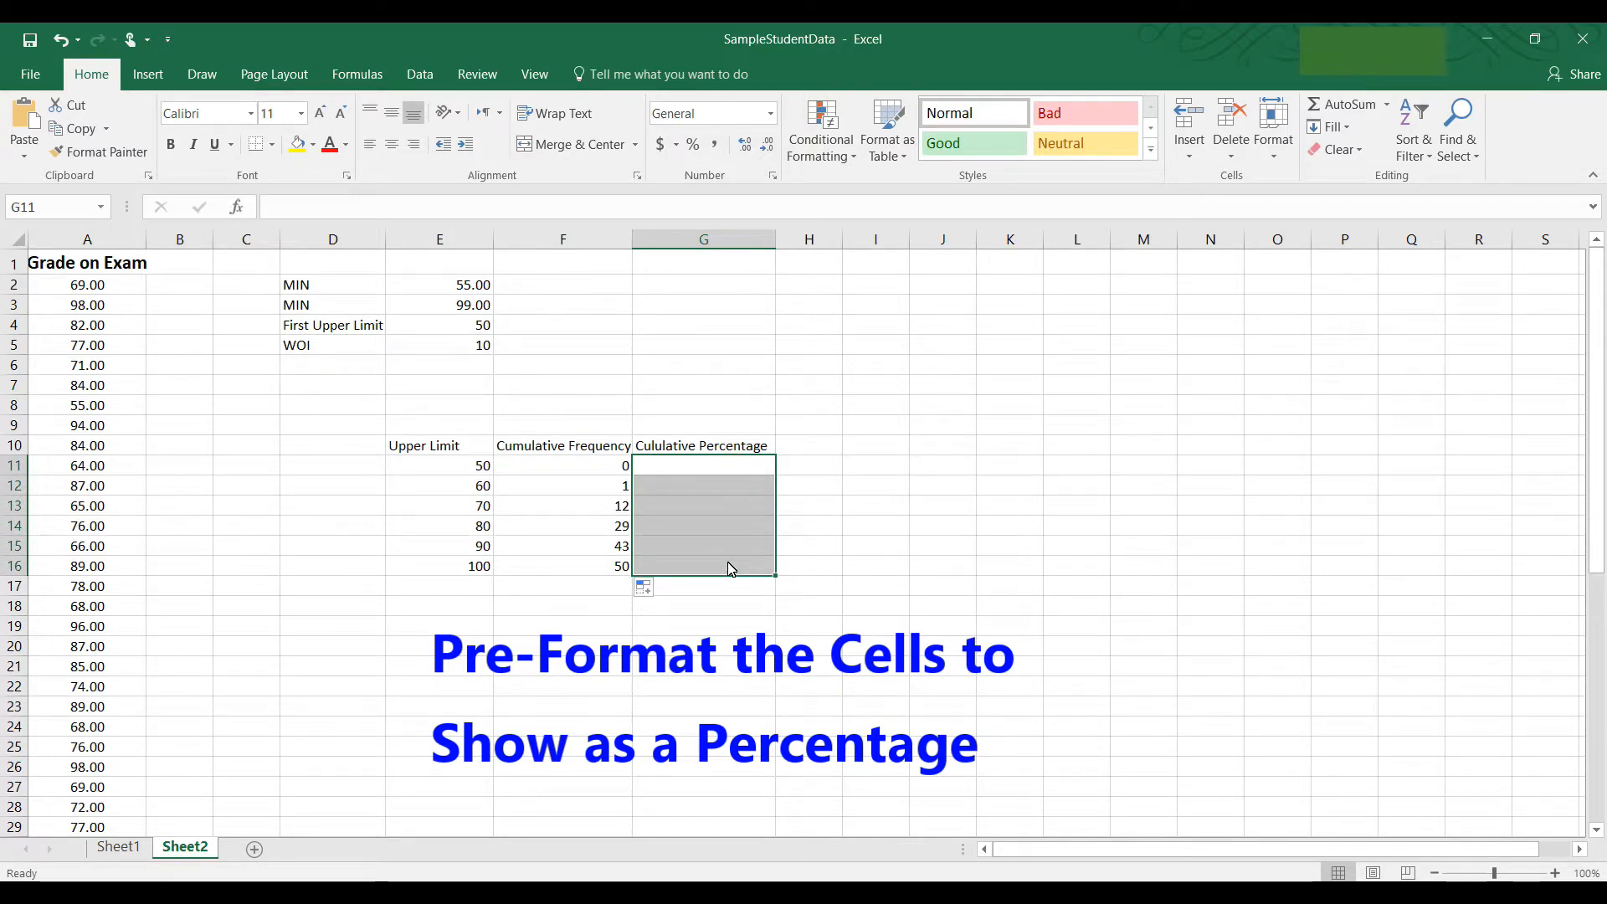
{"action": "left_click", "coordinate": [771, 118]}
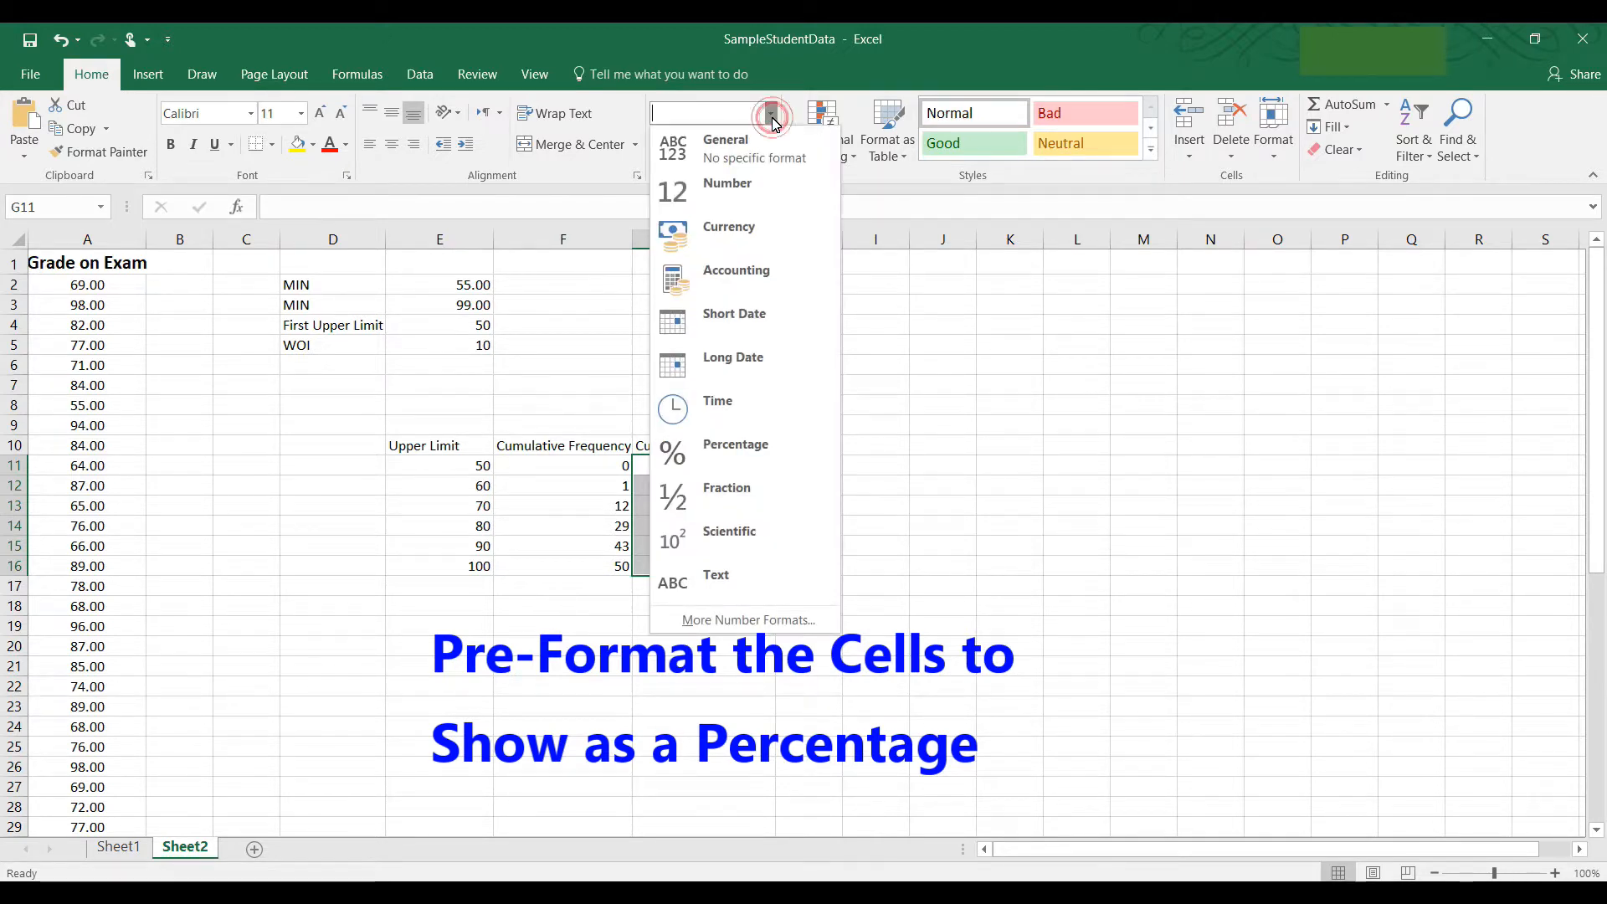
{"action": "left_click", "coordinate": [725, 448]}
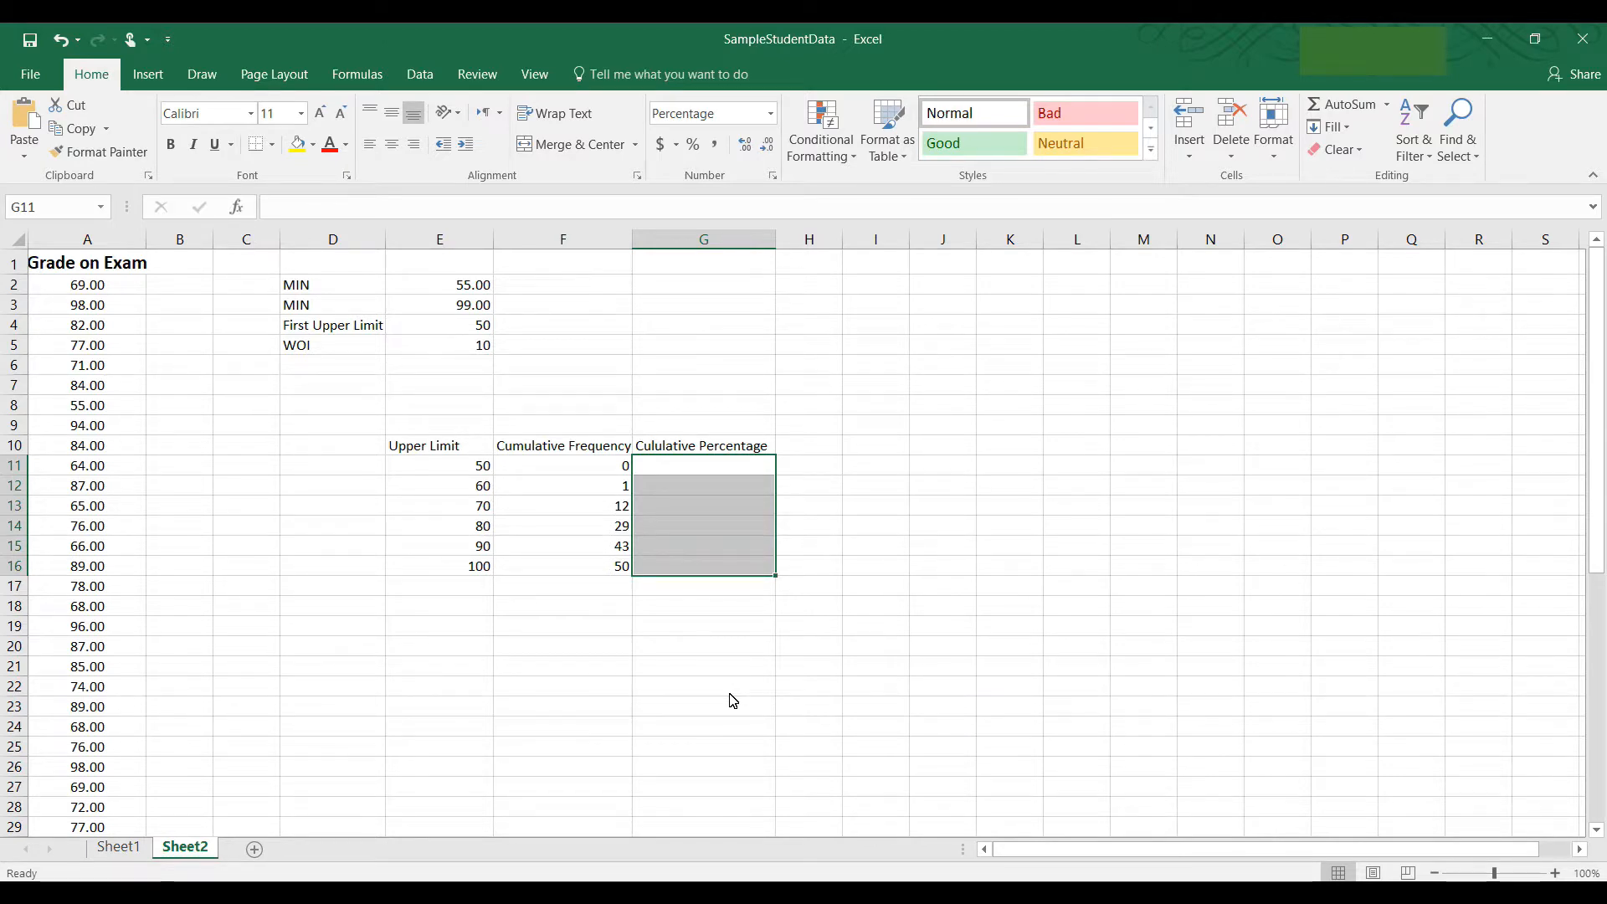
Enter the formula =F11/$F$16 in G11 and fill it down to G16
{"action": "left_click", "coordinate": [725, 472]}
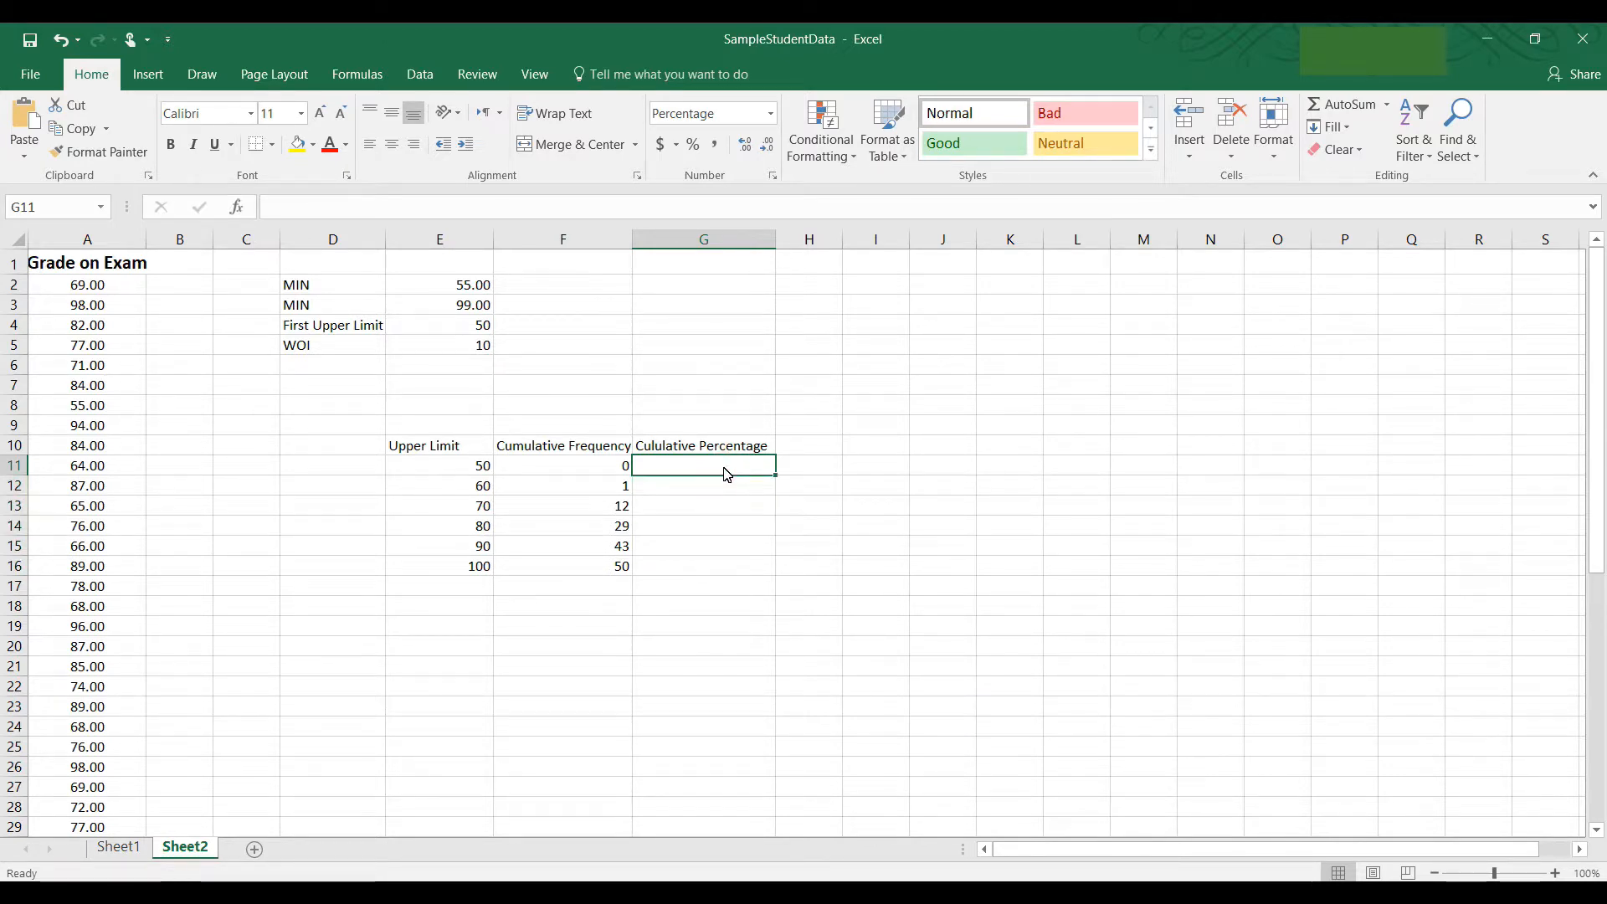
{"action": "type", "text": "="}
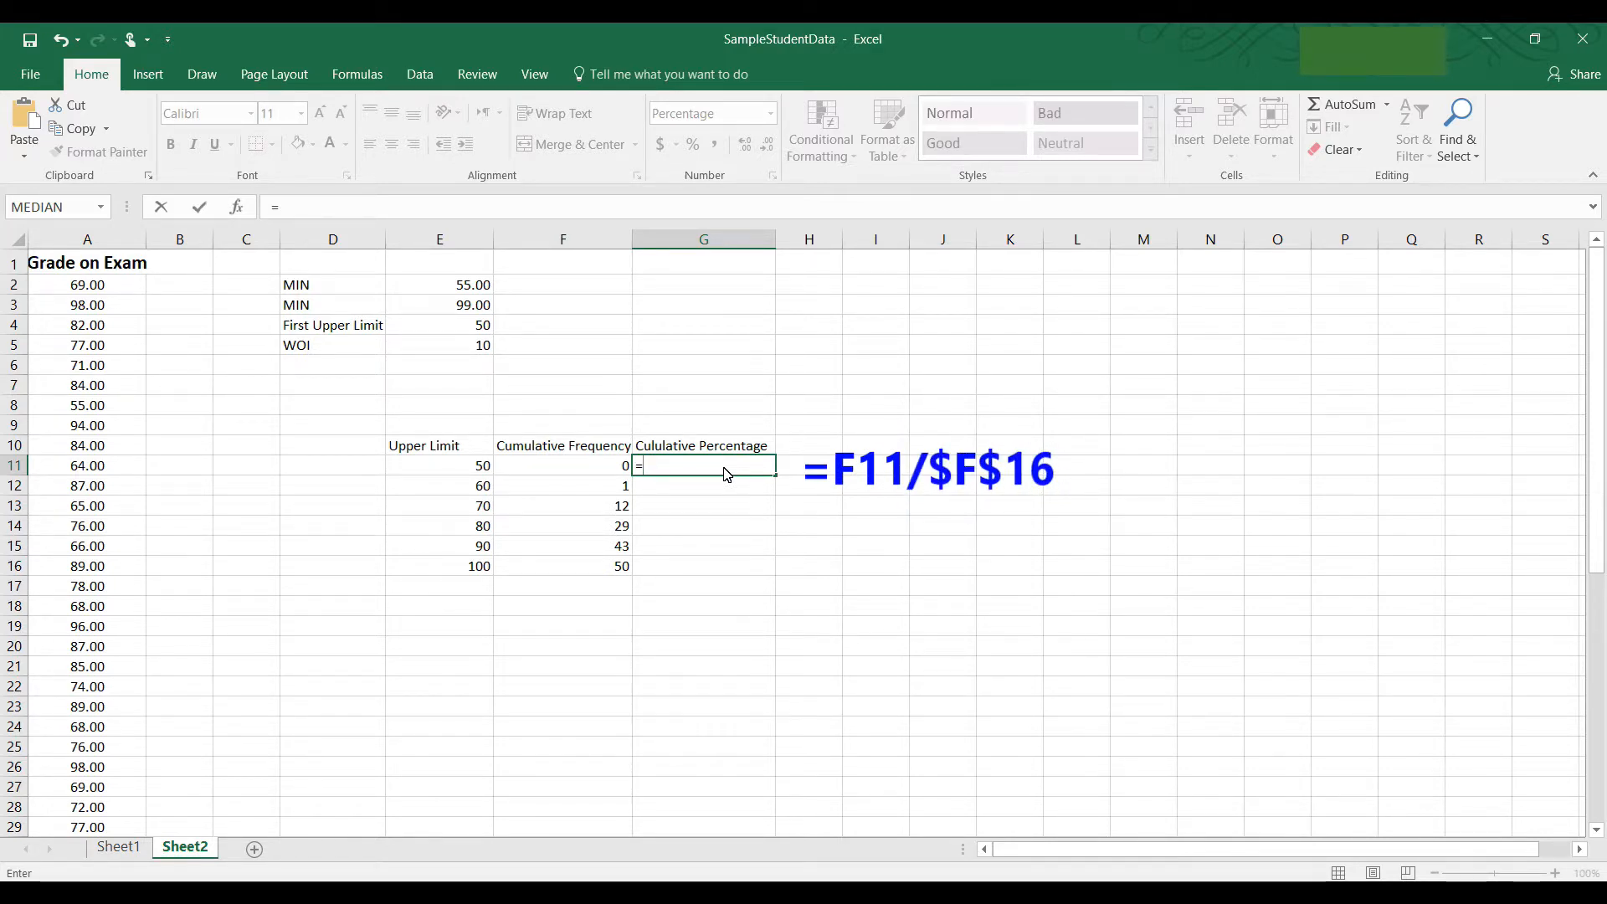
{"action": "type", "text": "F1"}
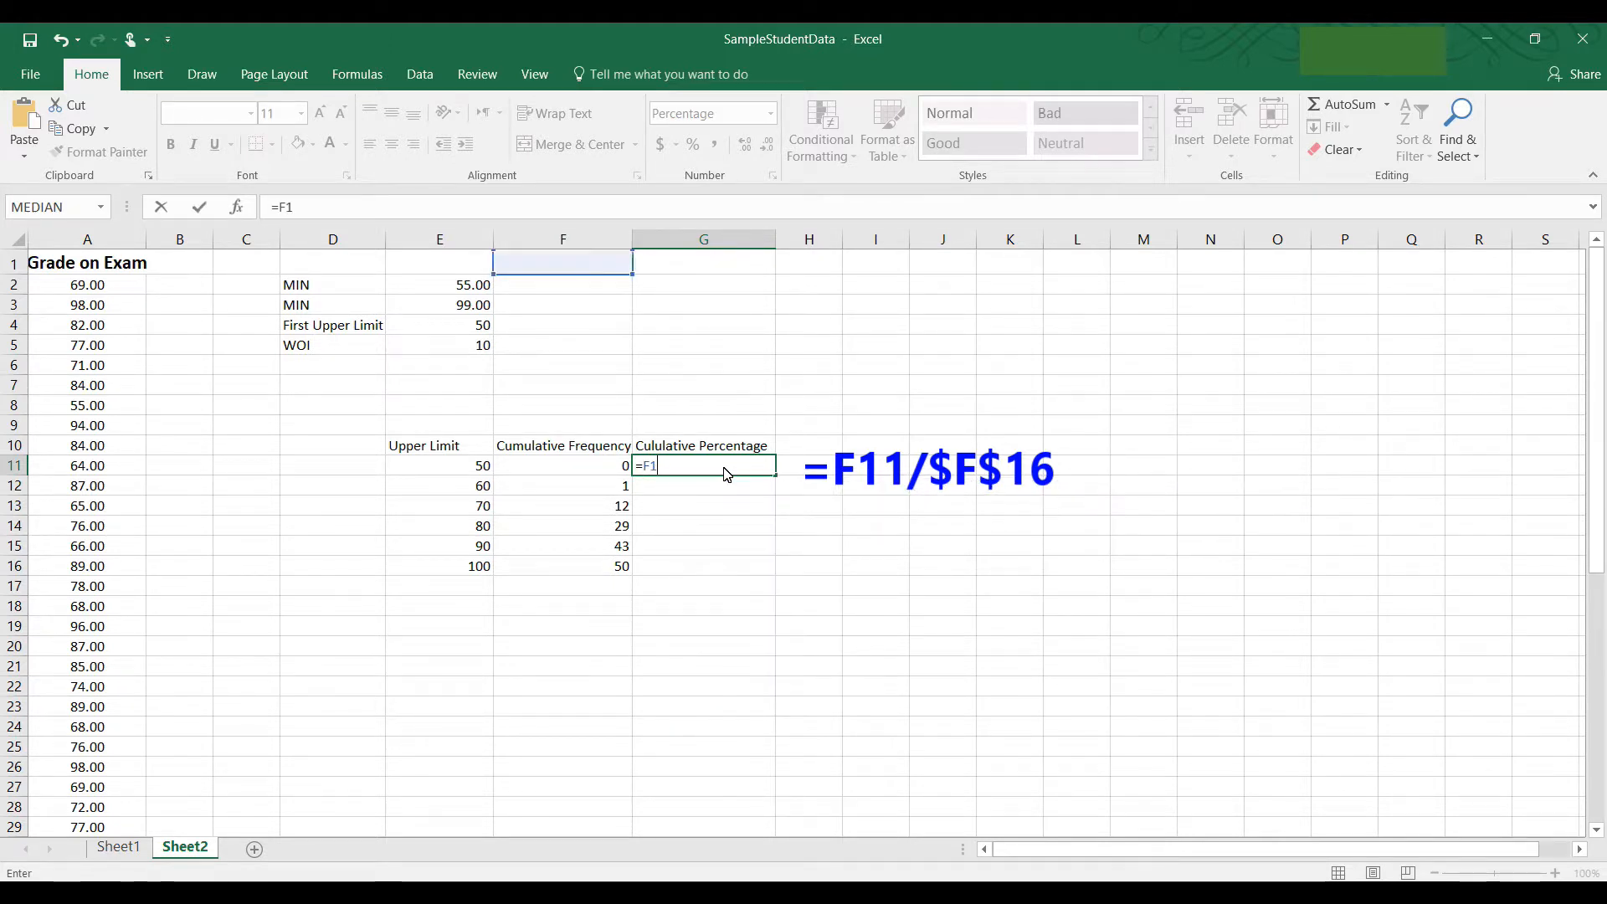
{"action": "type", "text": "1/"}
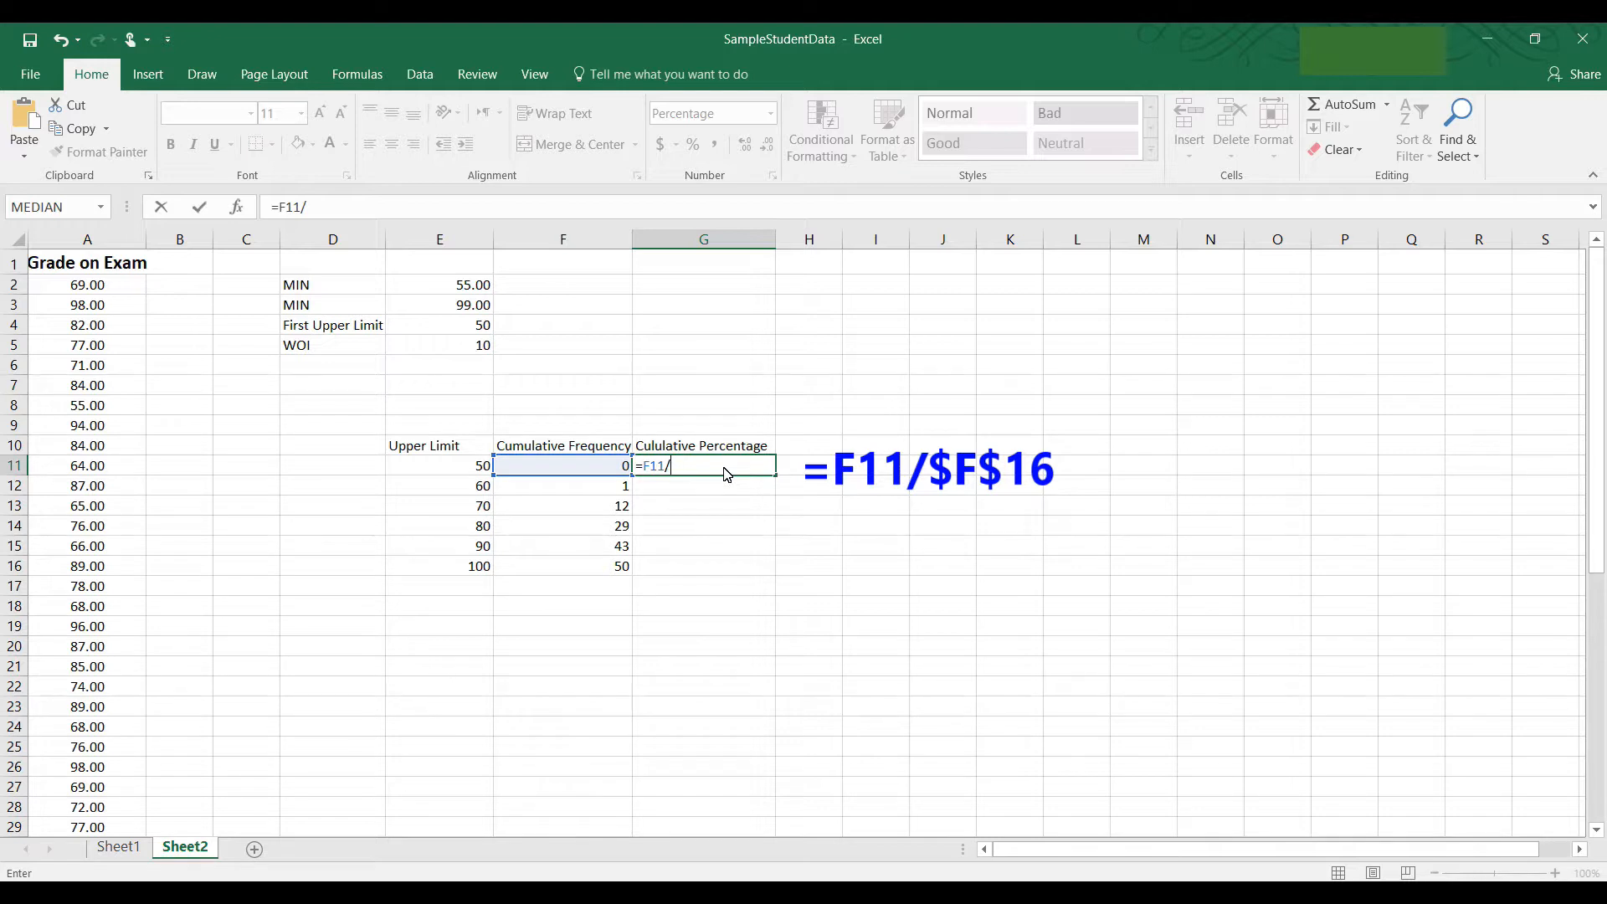
{"action": "type", "text": "F"}
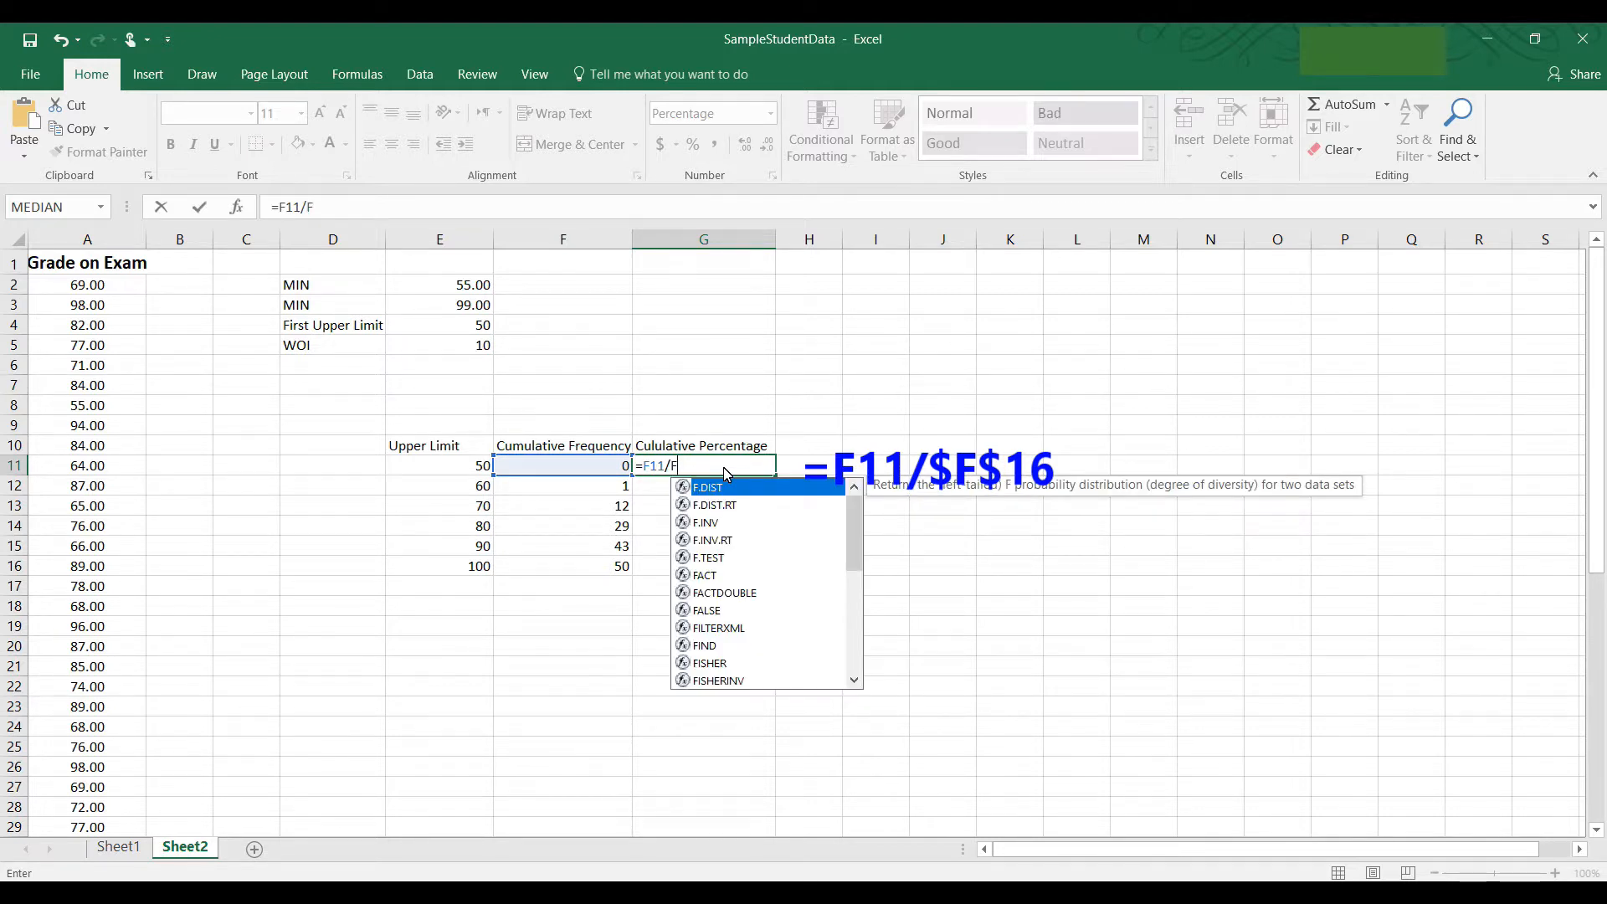
{"action": "type", "text": "16"}
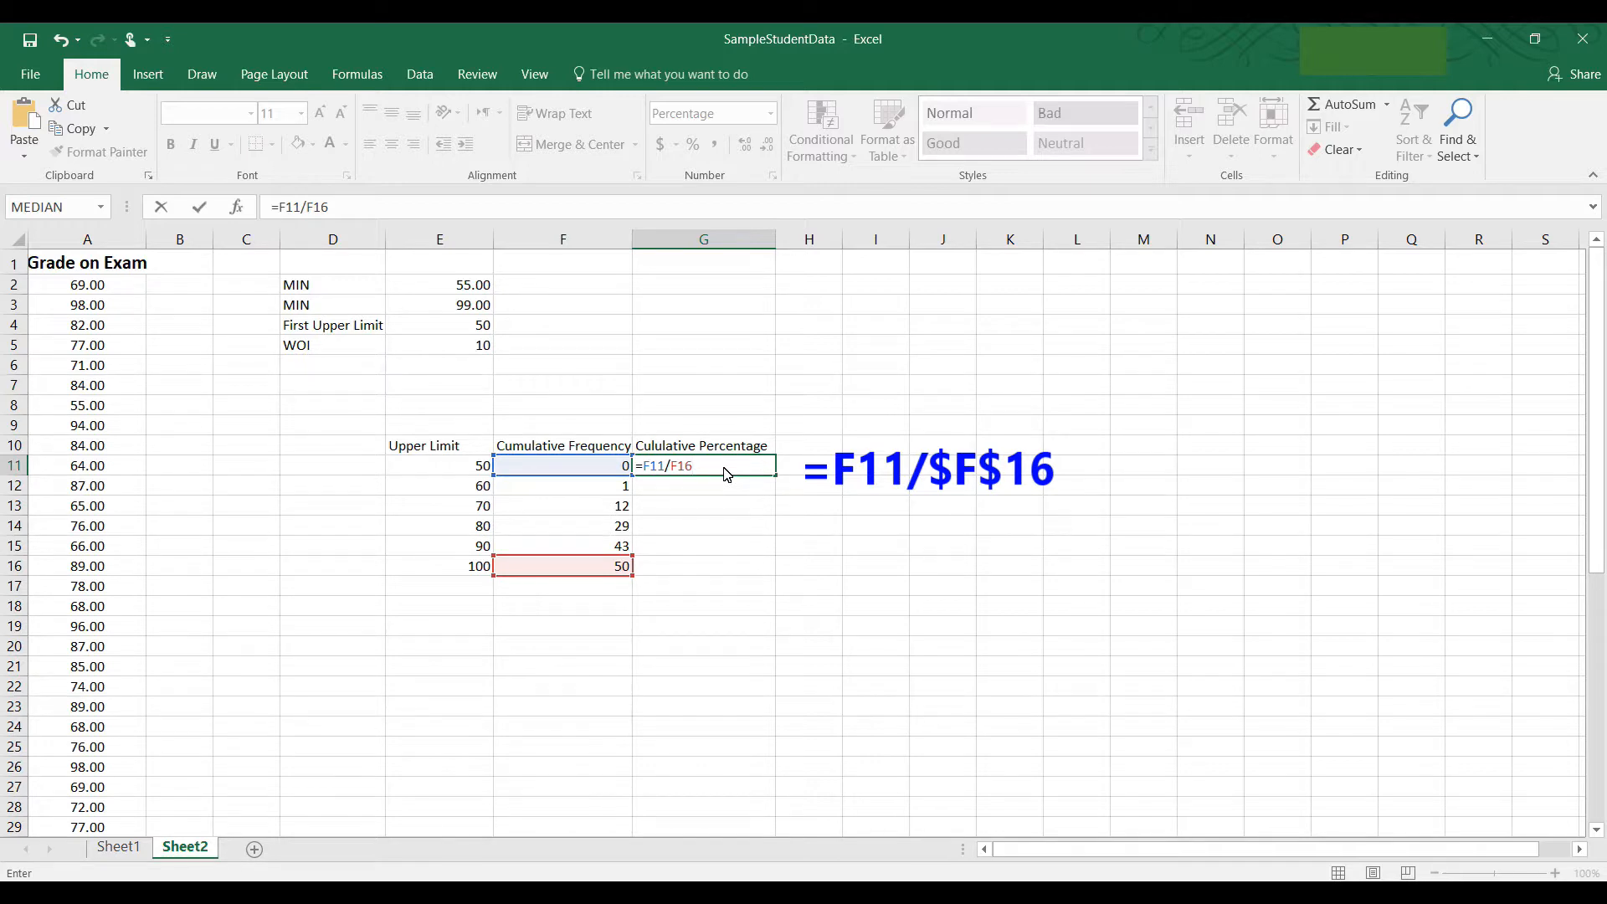
{"action": "key", "text": "F4"}
{"action": "left_click_drag", "start_coordinate": [778, 483], "coordinate": [779, 576]}
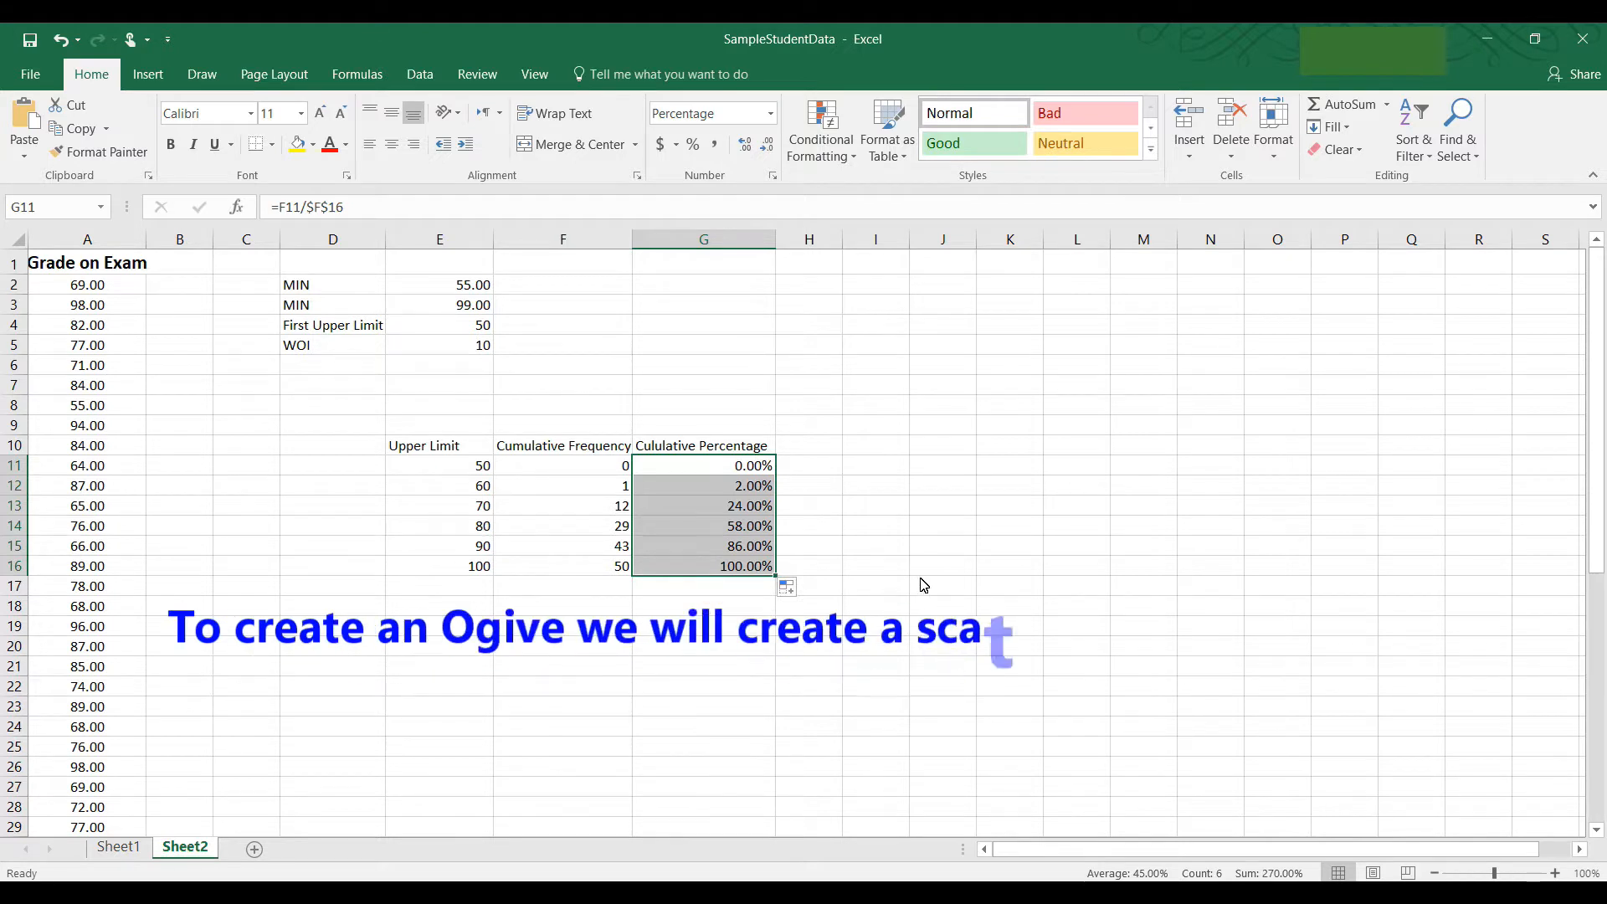
Enter the headings X in K6 and Y in L6 for the ogive's coordinates
{"action": "left_click", "coordinate": [997, 371]}
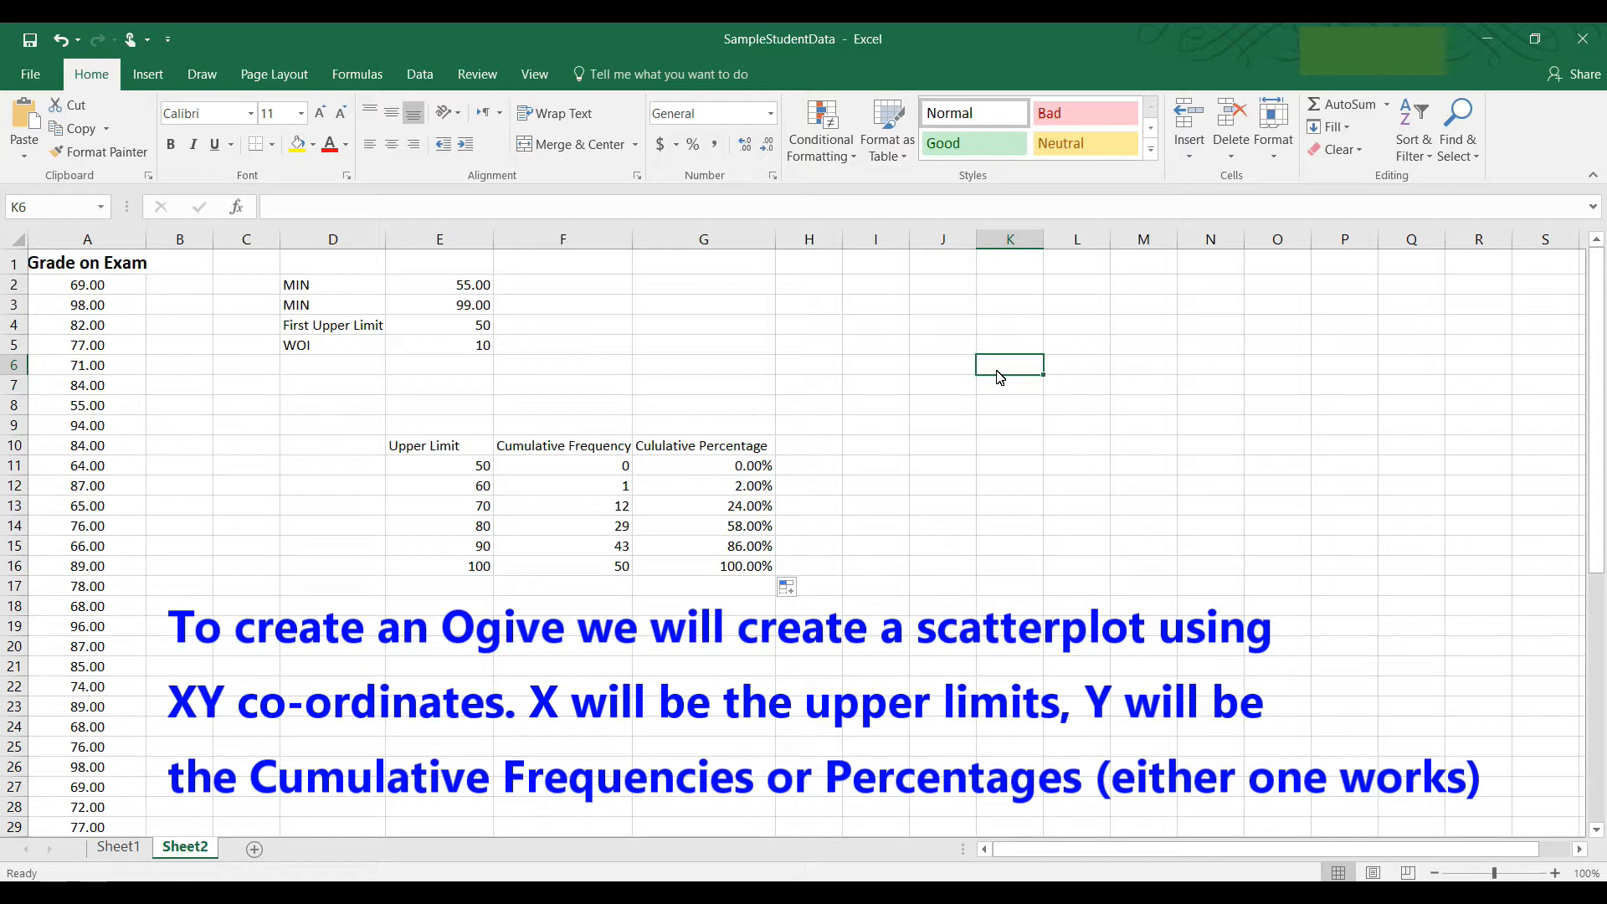
{"action": "type", "text": "X"}
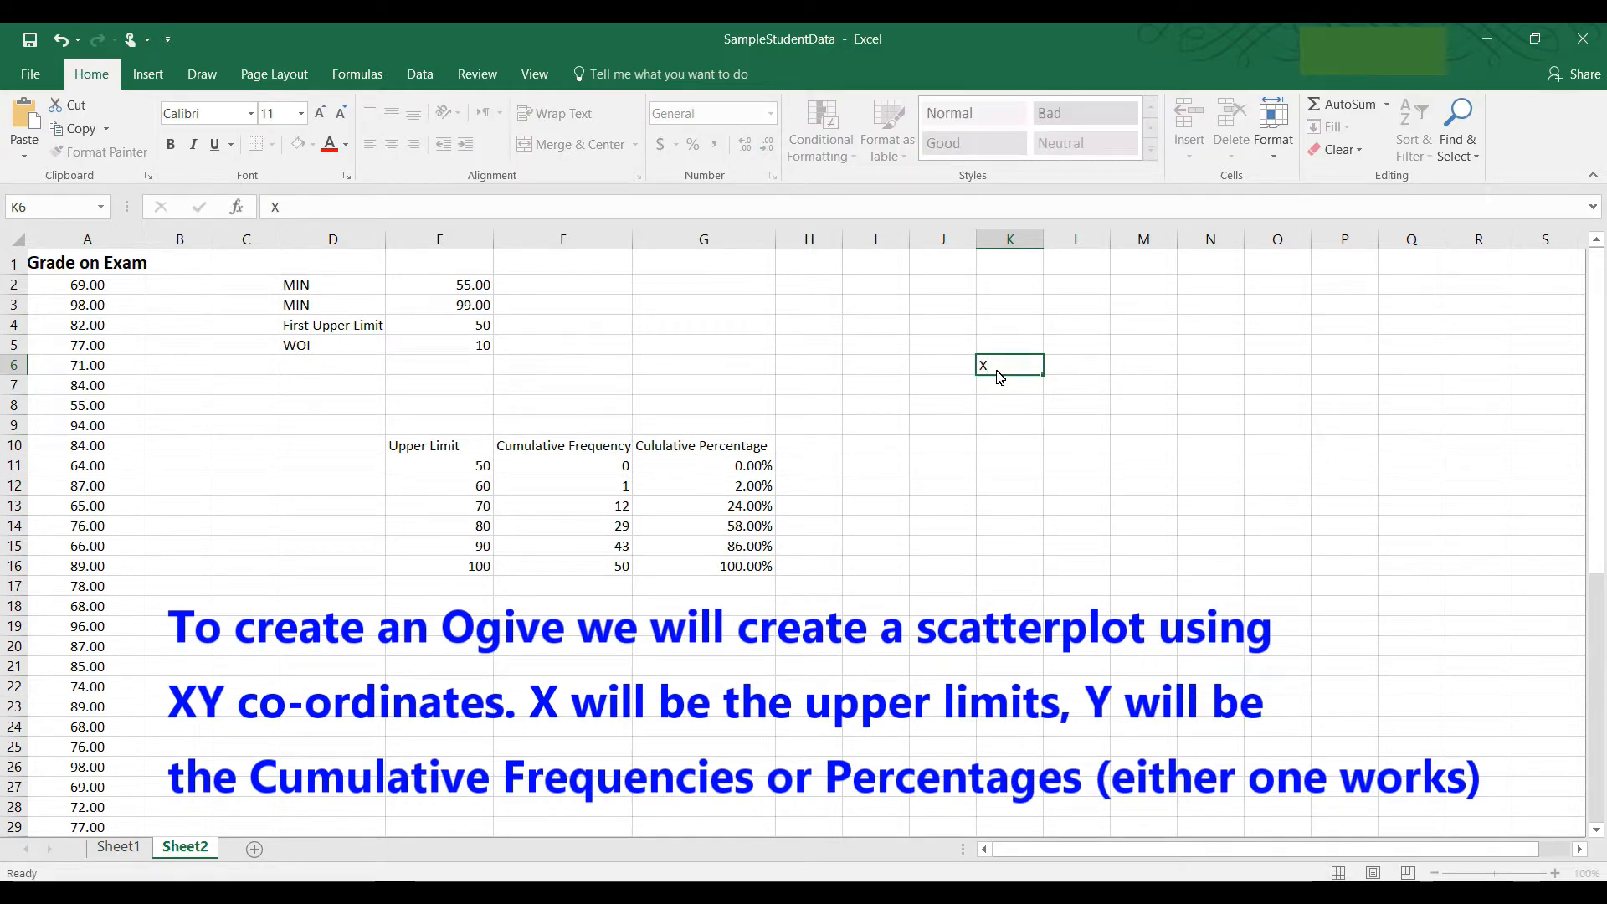
{"action": "key", "text": "Tab"}
{"action": "type", "text": "Y"}
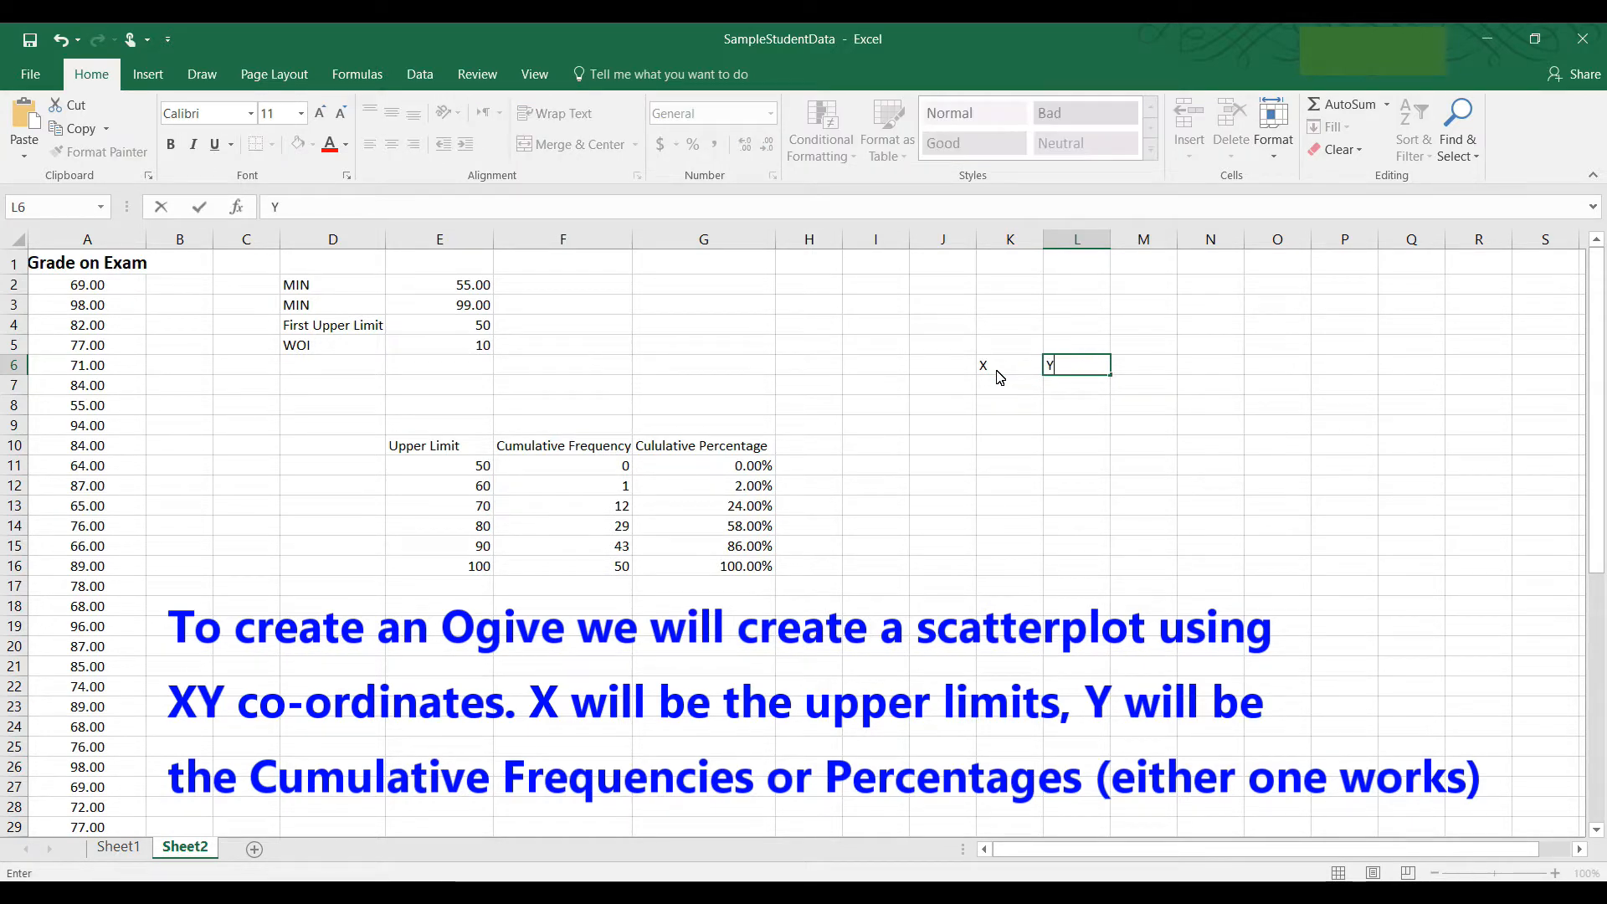
{"action": "key", "text": "Return"}
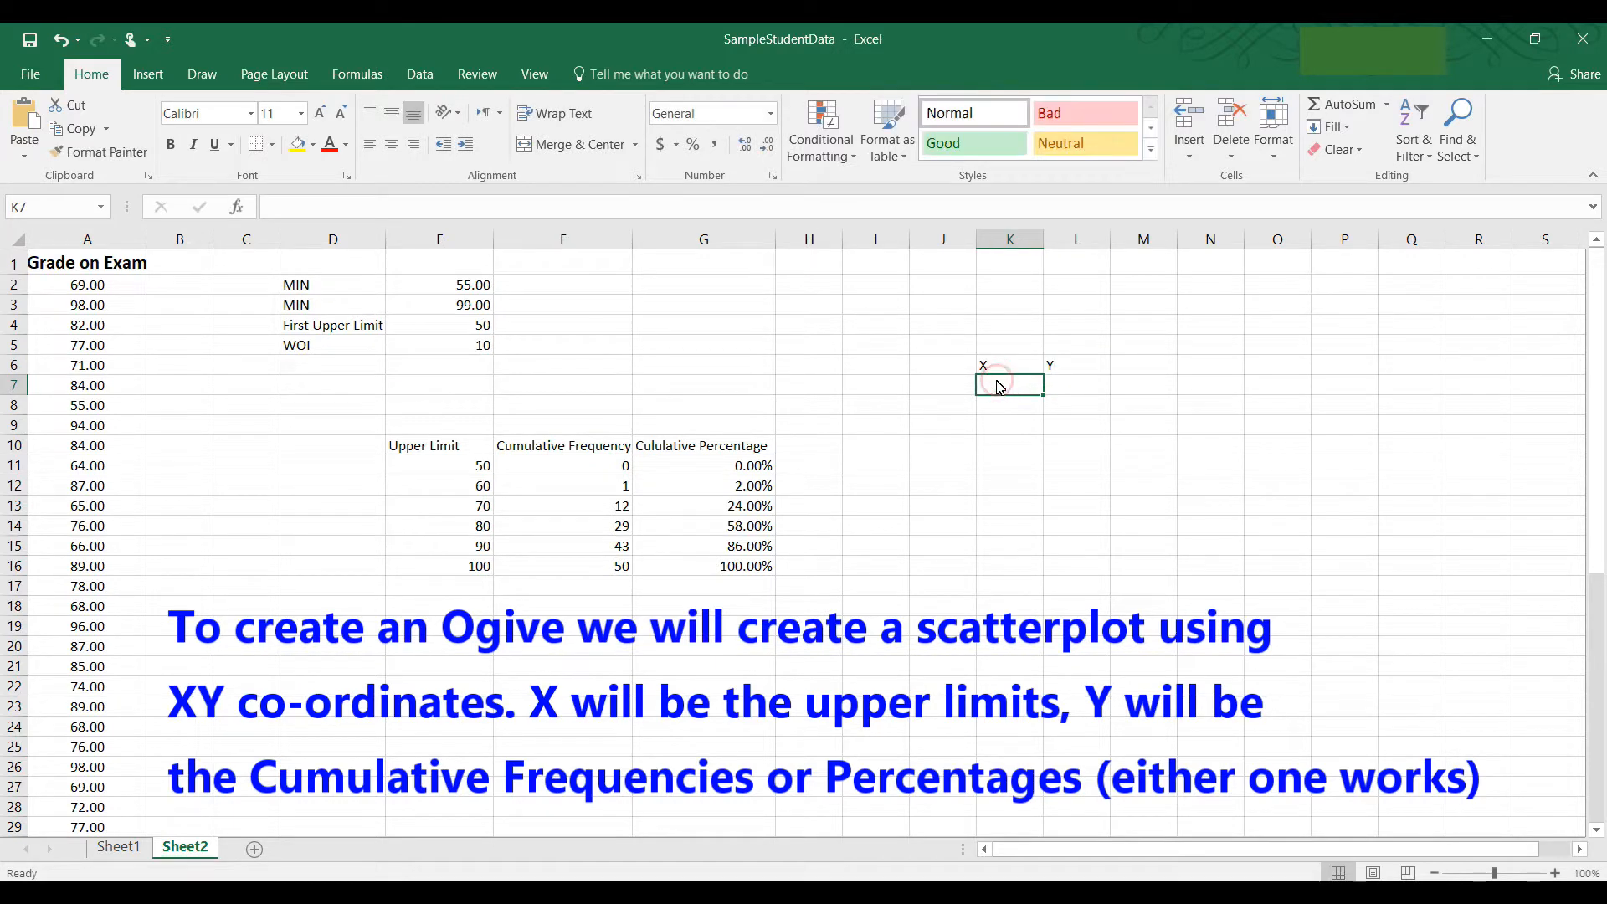
Copy the upper limits from E11:E16 into the X column, starting at K7
{"action": "left_click_drag", "start_coordinate": [478, 471], "coordinate": [479, 572]}
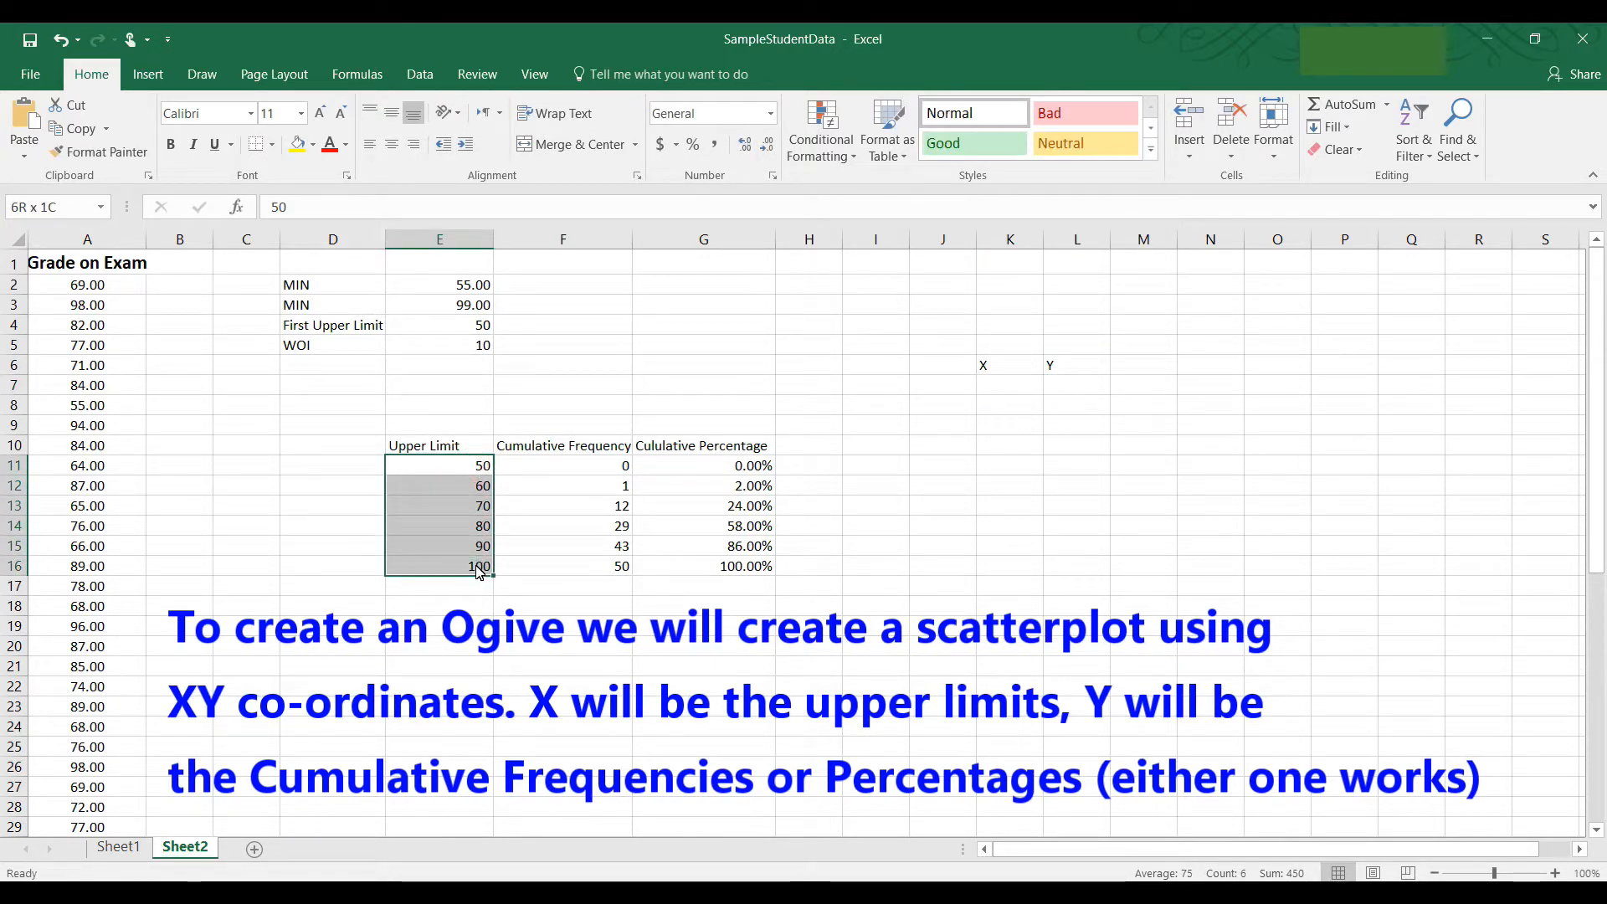
{"action": "key", "text": "ctrl+c"}
{"action": "left_click_drag", "start_coordinate": [1018, 390], "coordinate": [1015, 526]}
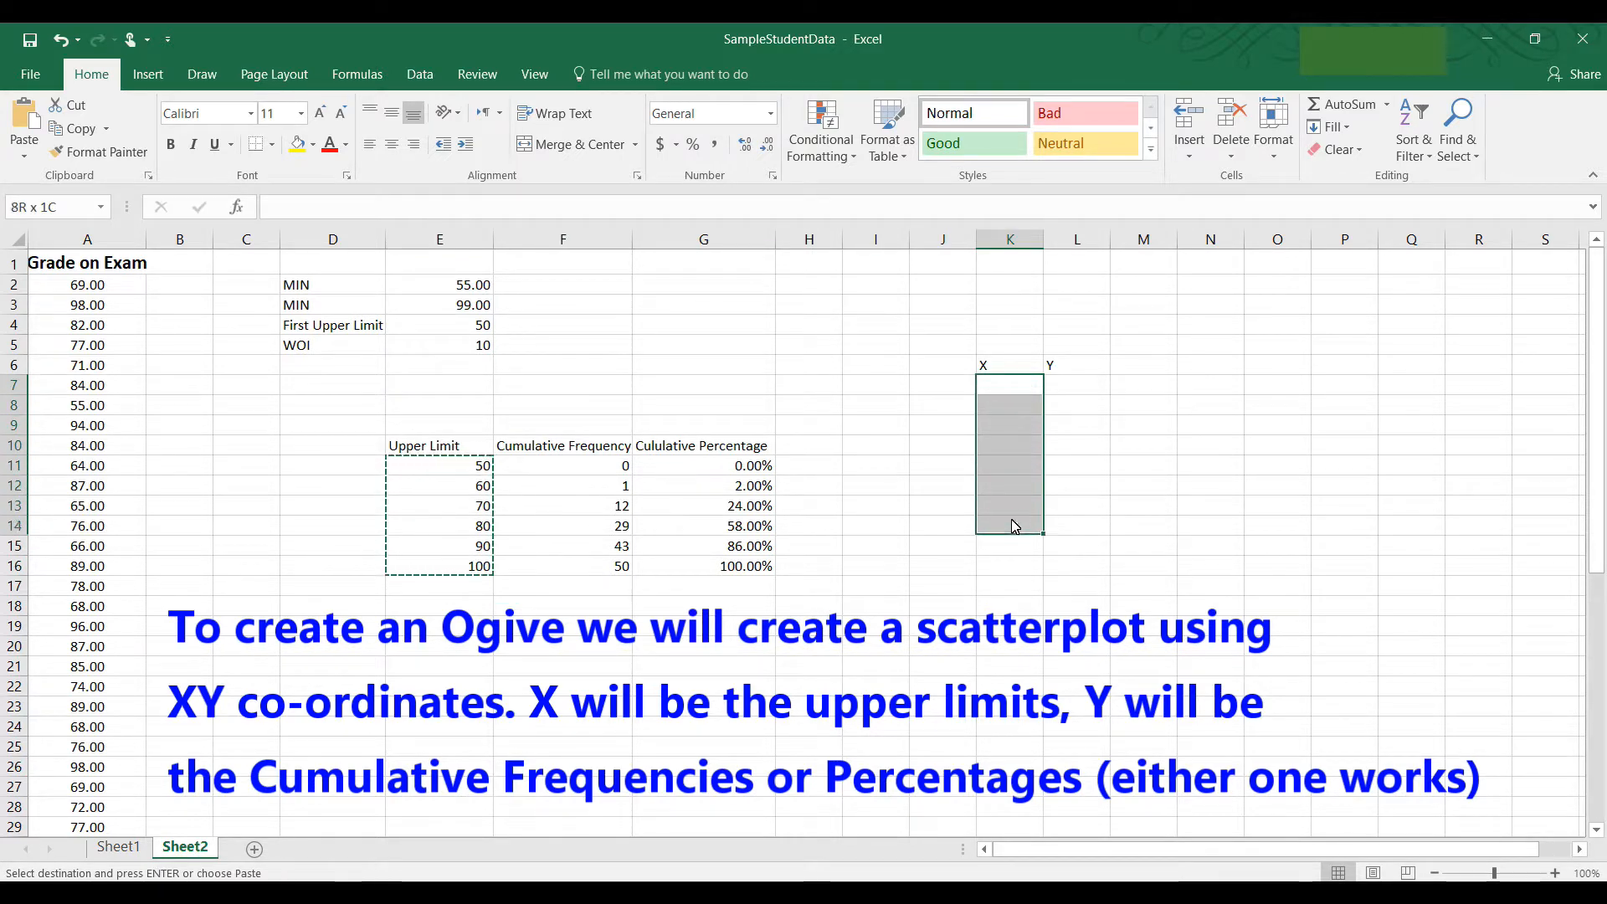
{"action": "key", "text": "ctrl+v"}
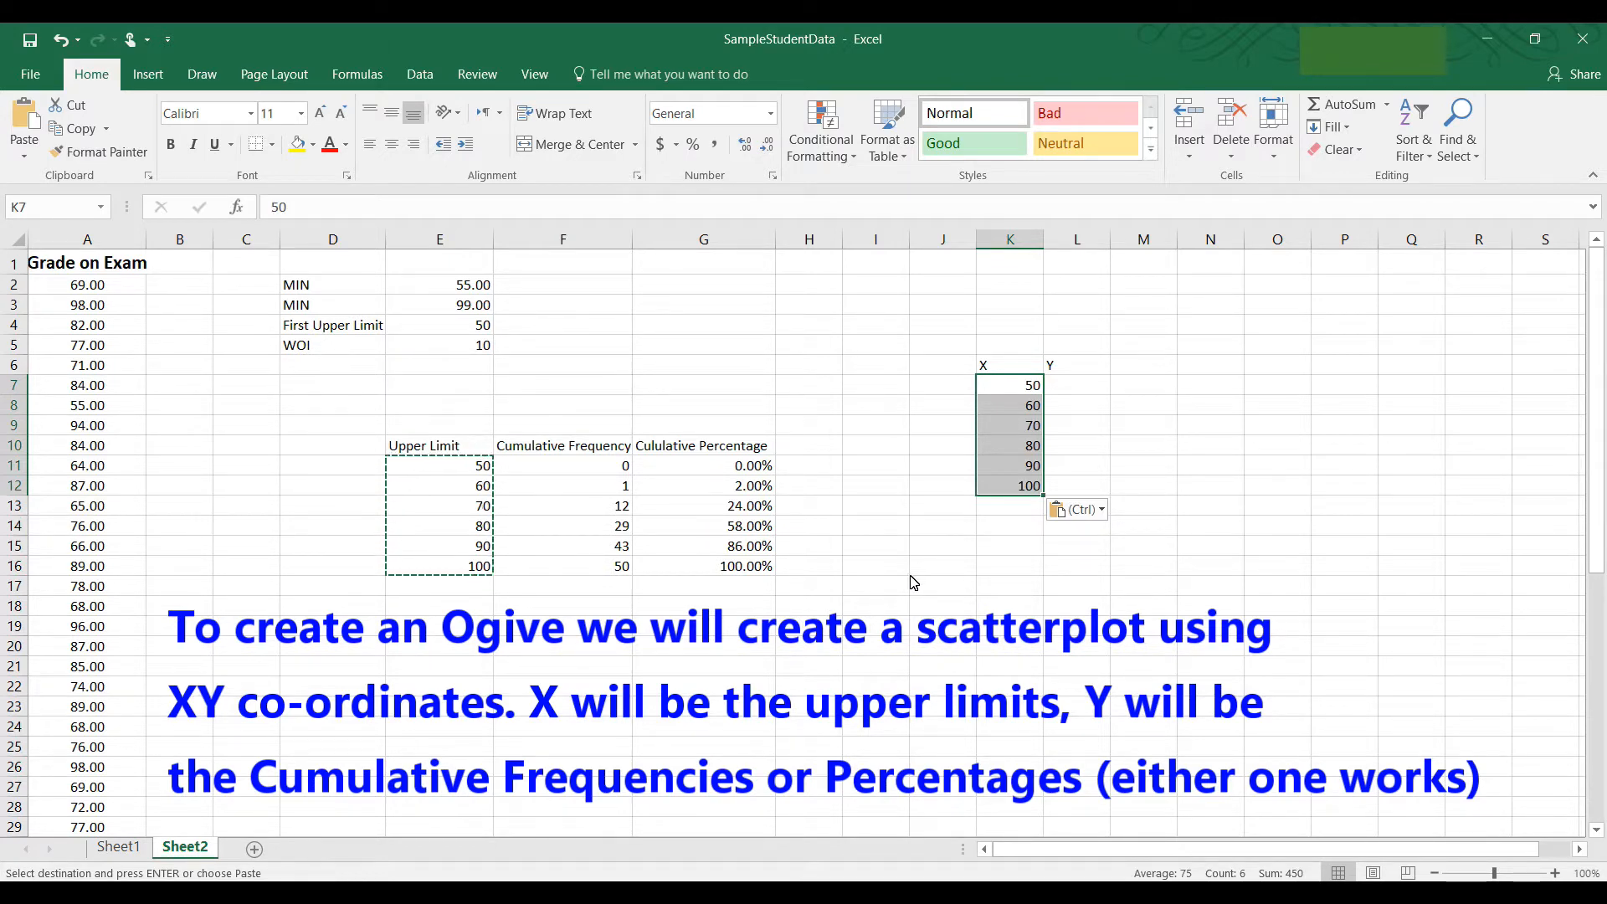
Copy the cumulative percentages from G11:G16 and paste them as values into L7:L12 under Y
{"action": "left_click_drag", "start_coordinate": [739, 473], "coordinate": [752, 576]}
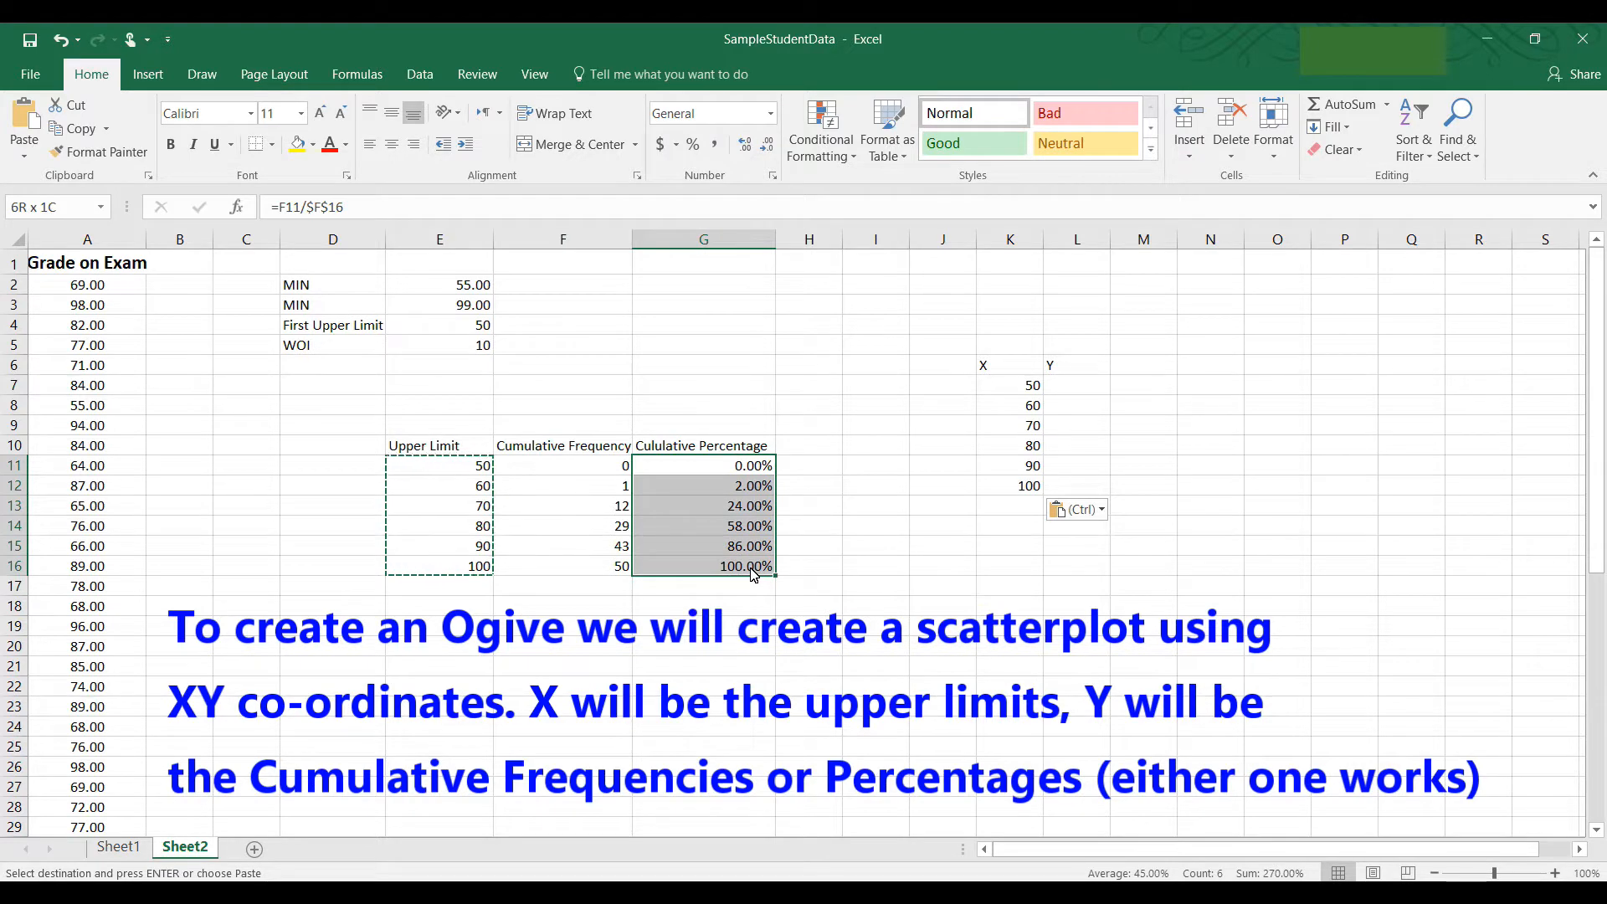
{"action": "key", "text": "ctrl+c"}
{"action": "left_click_drag", "start_coordinate": [1086, 388], "coordinate": [1091, 489]}
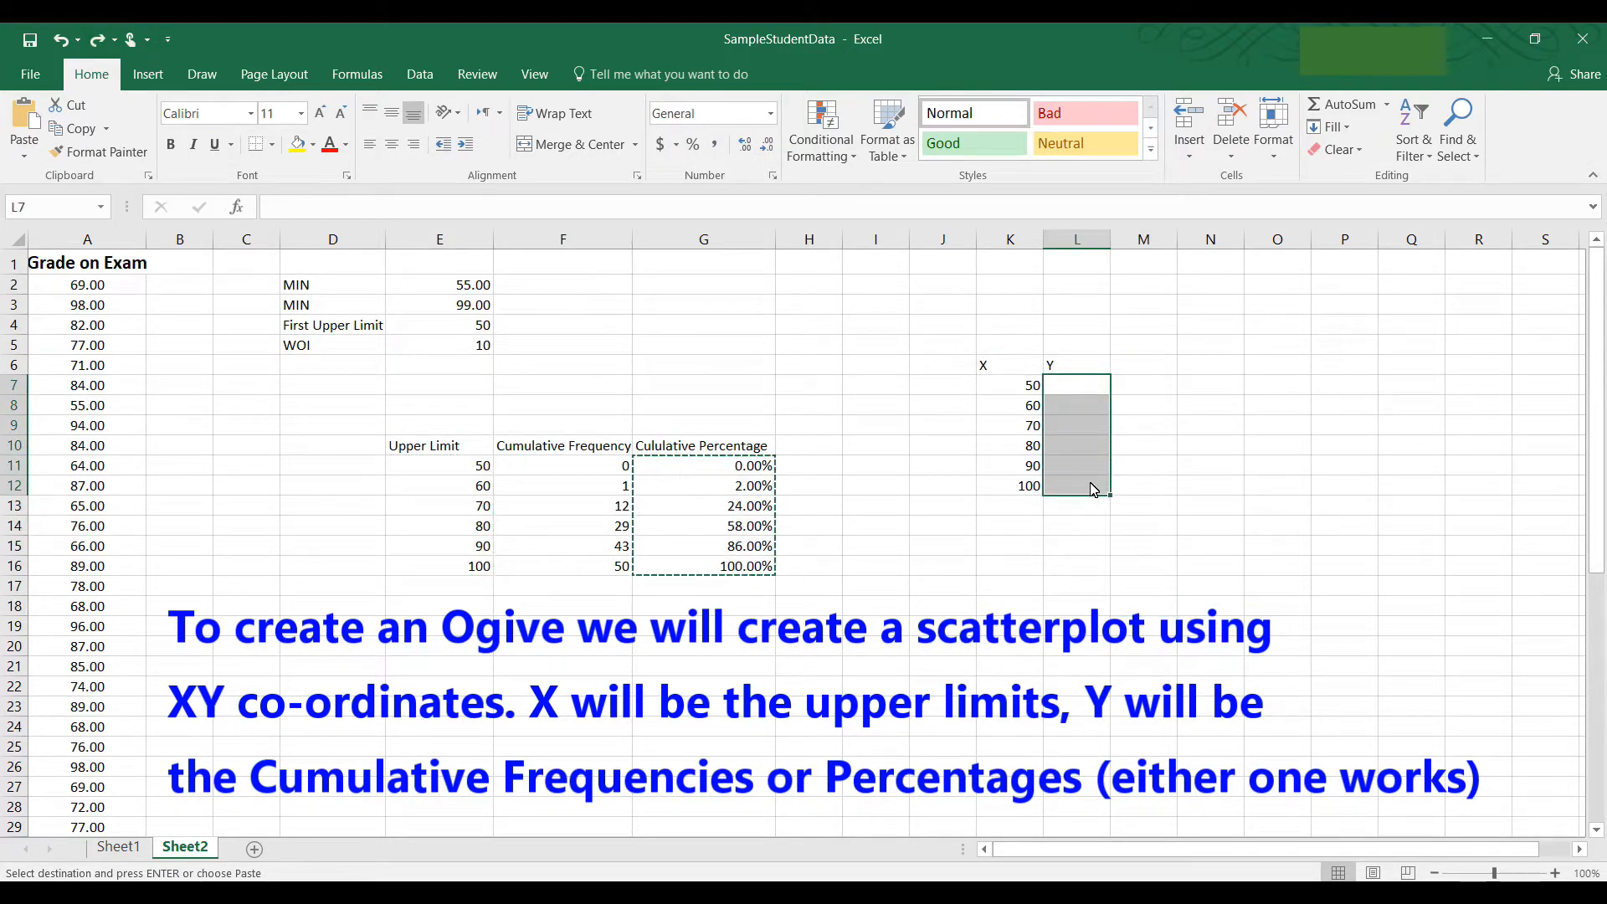
{"action": "right_click", "coordinate": [1091, 489]}
{"action": "left_click", "coordinate": [1158, 507]}
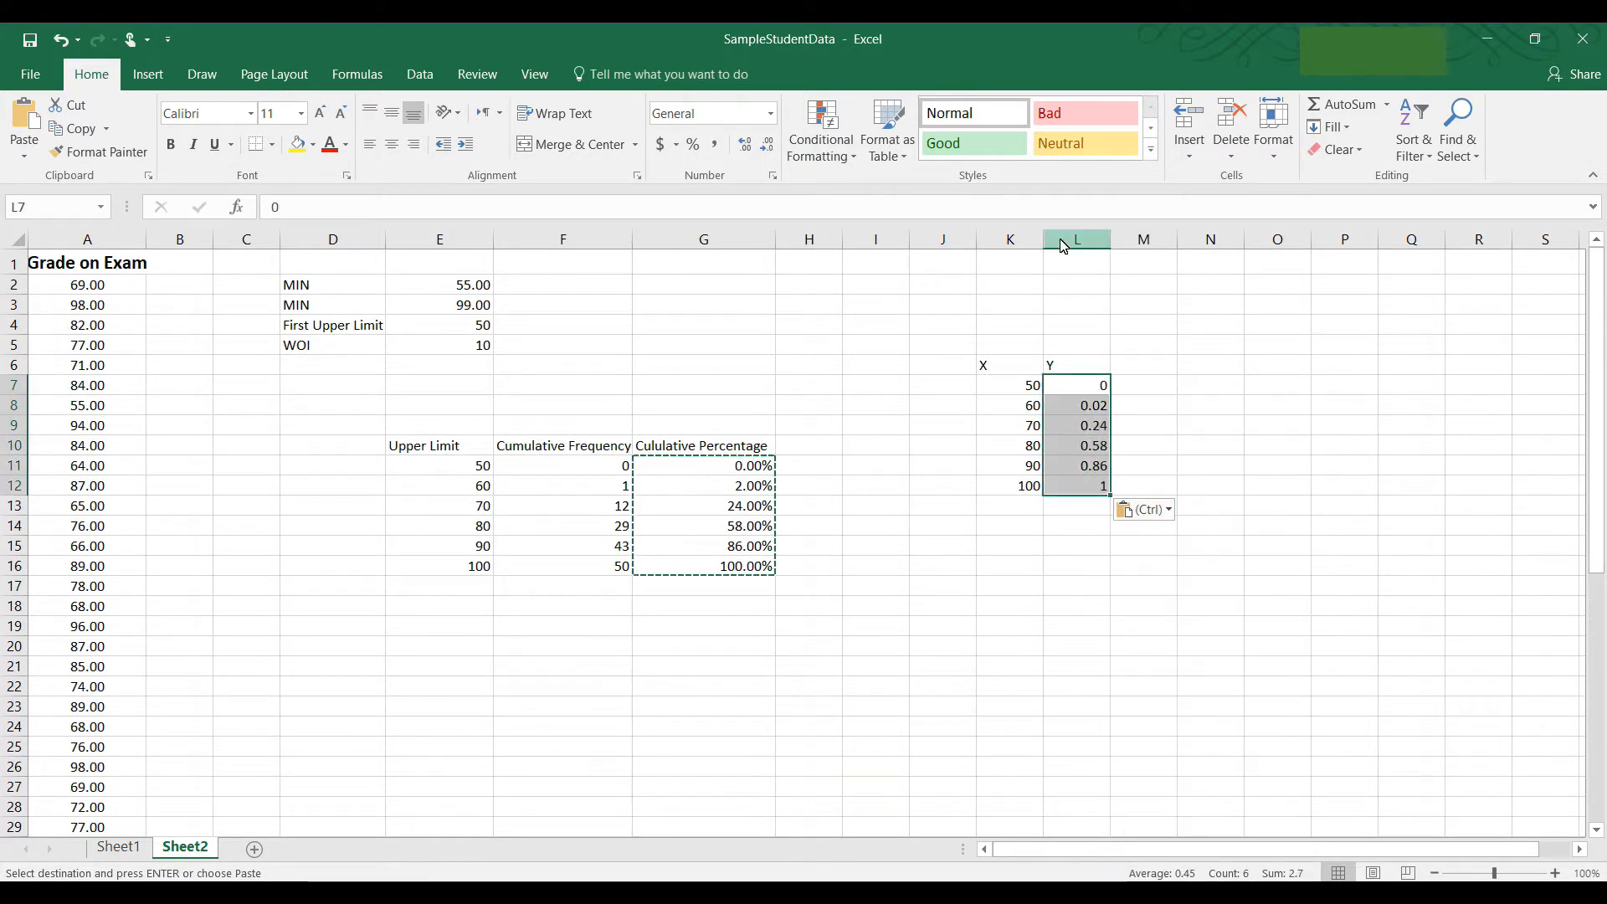
Apply the Percentage number format to the Y values in L7:L12 and deselect them
{"action": "left_click", "coordinate": [770, 116]}
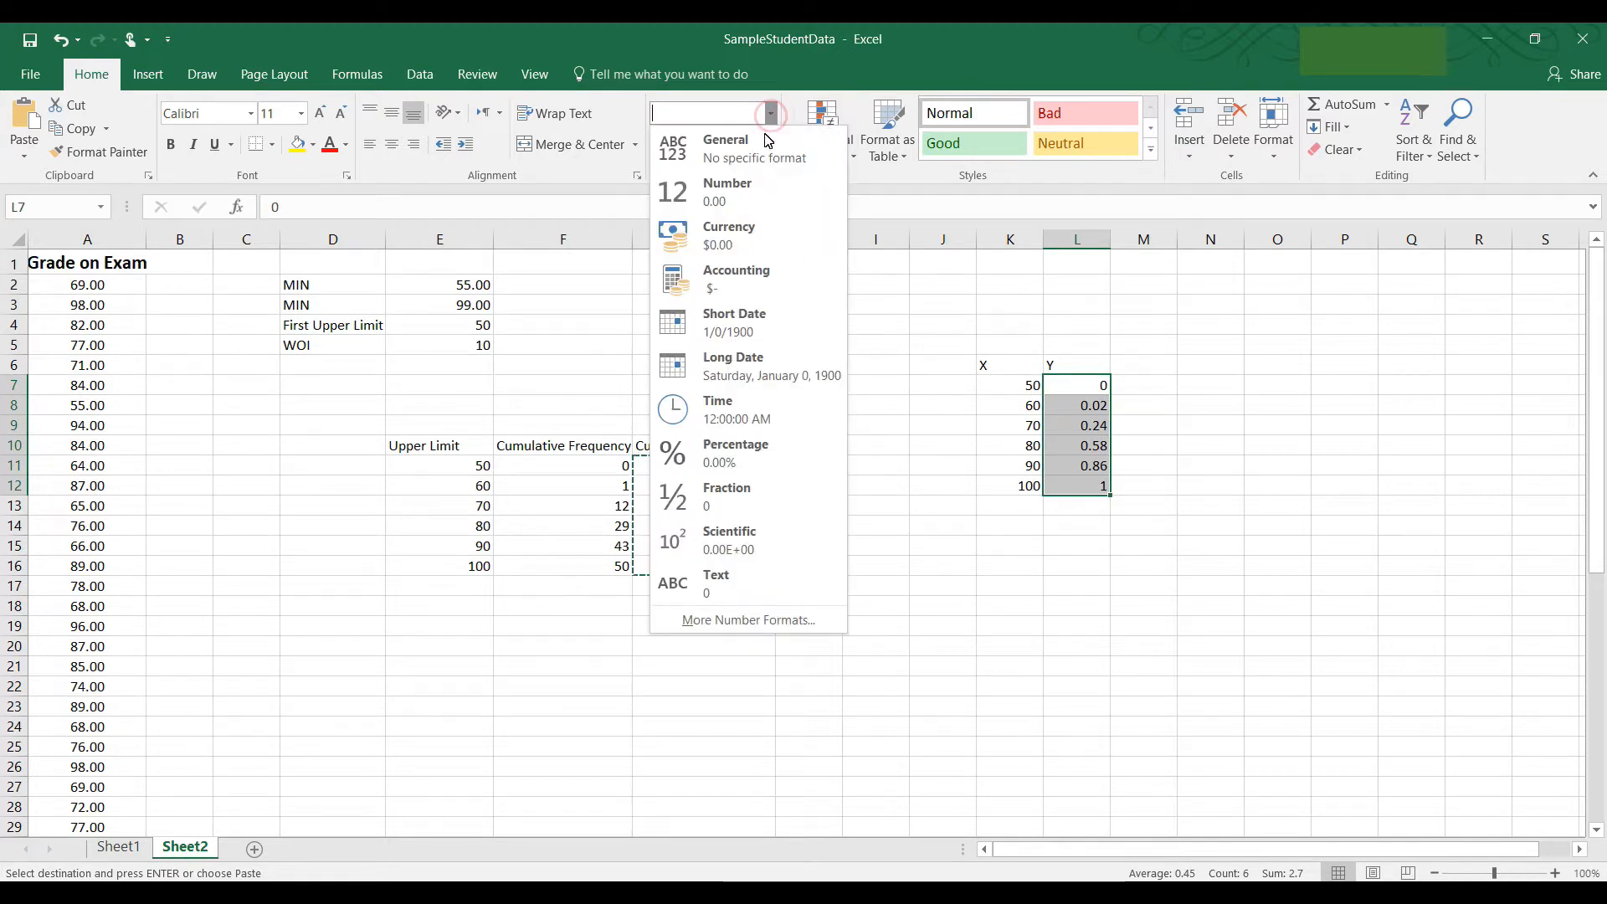
{"action": "left_click", "coordinate": [751, 451]}
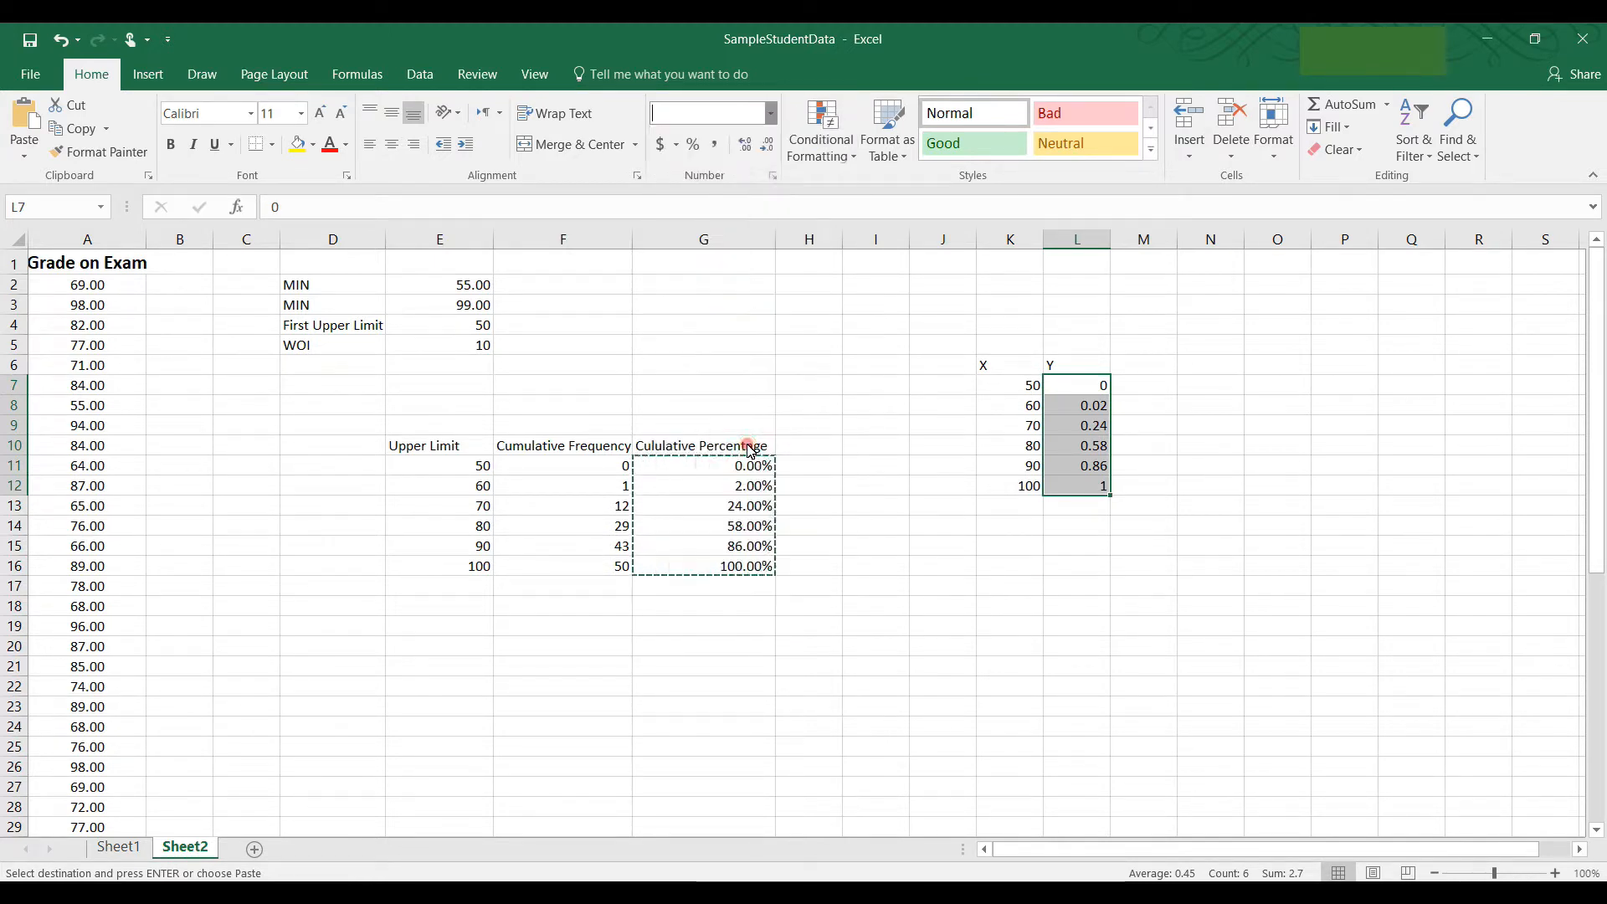
{"action": "left_click", "coordinate": [958, 567]}
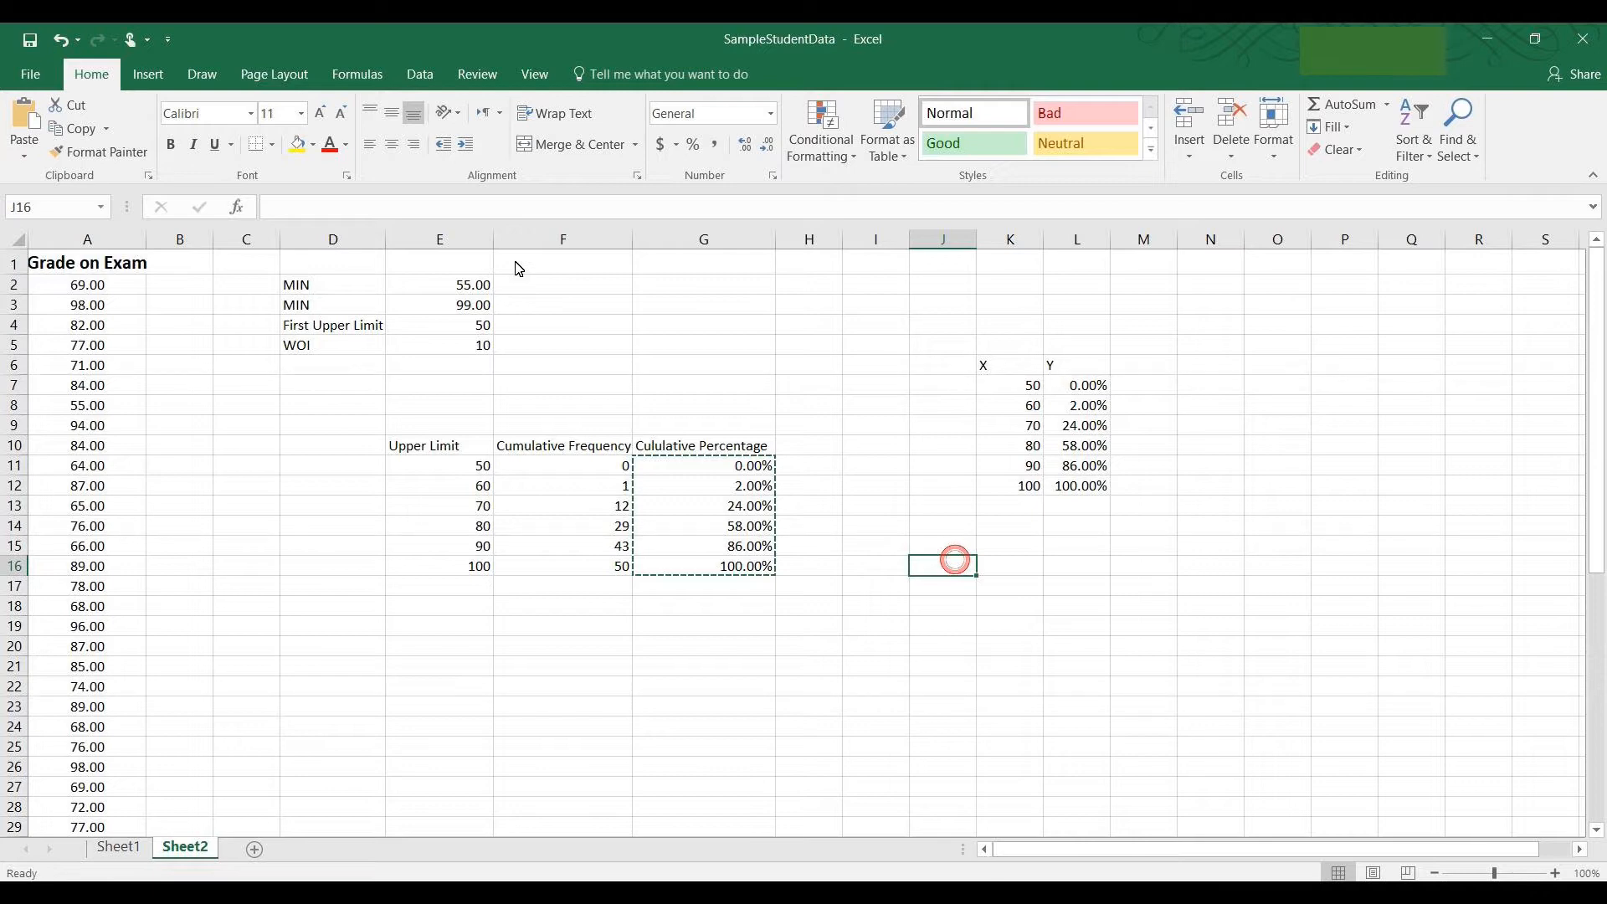
Insert a scatter chart with straight lines and markers from the X and Y coordinates in K6:L12
{"action": "left_click", "coordinate": [153, 83]}
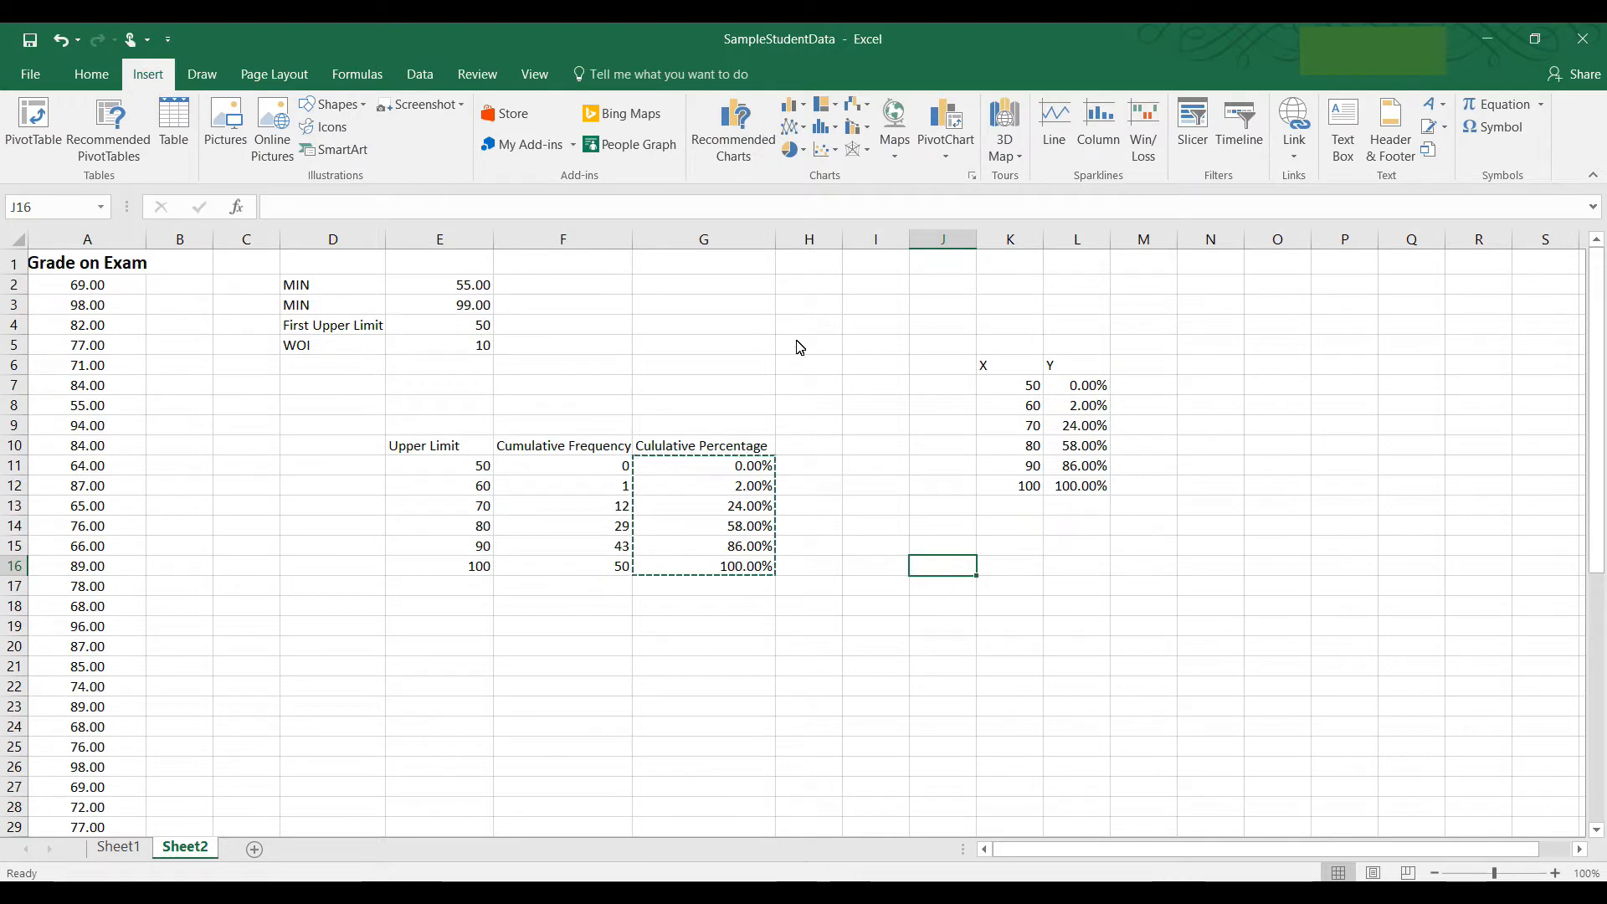
{"action": "left_click_drag", "start_coordinate": [990, 367], "coordinate": [1100, 491]}
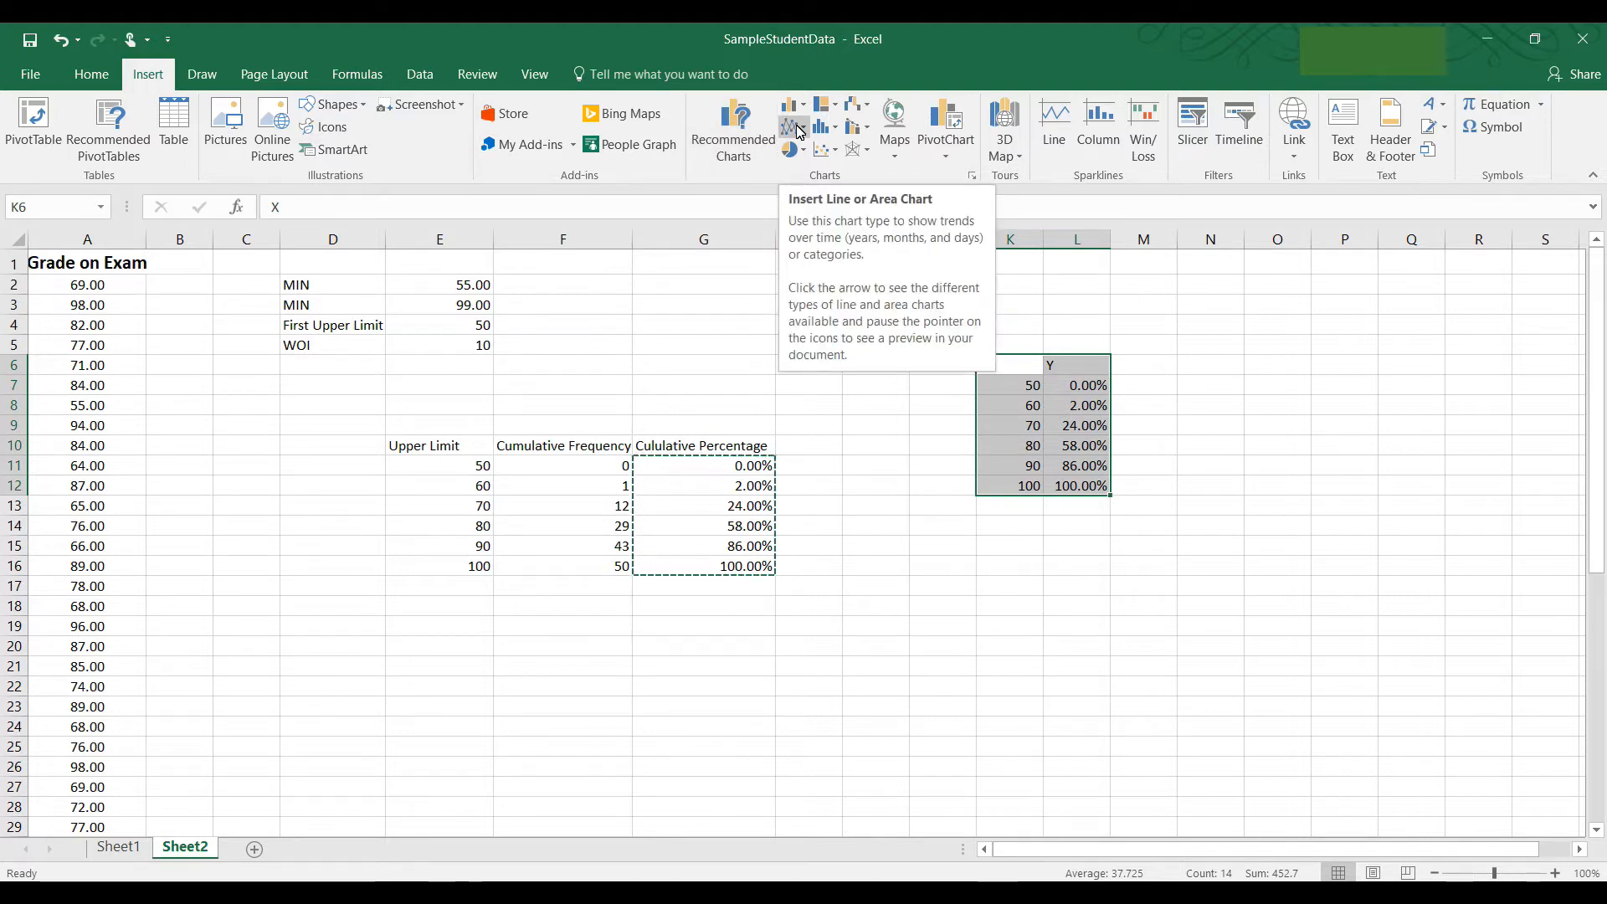
{"action": "left_click", "coordinate": [829, 149]}
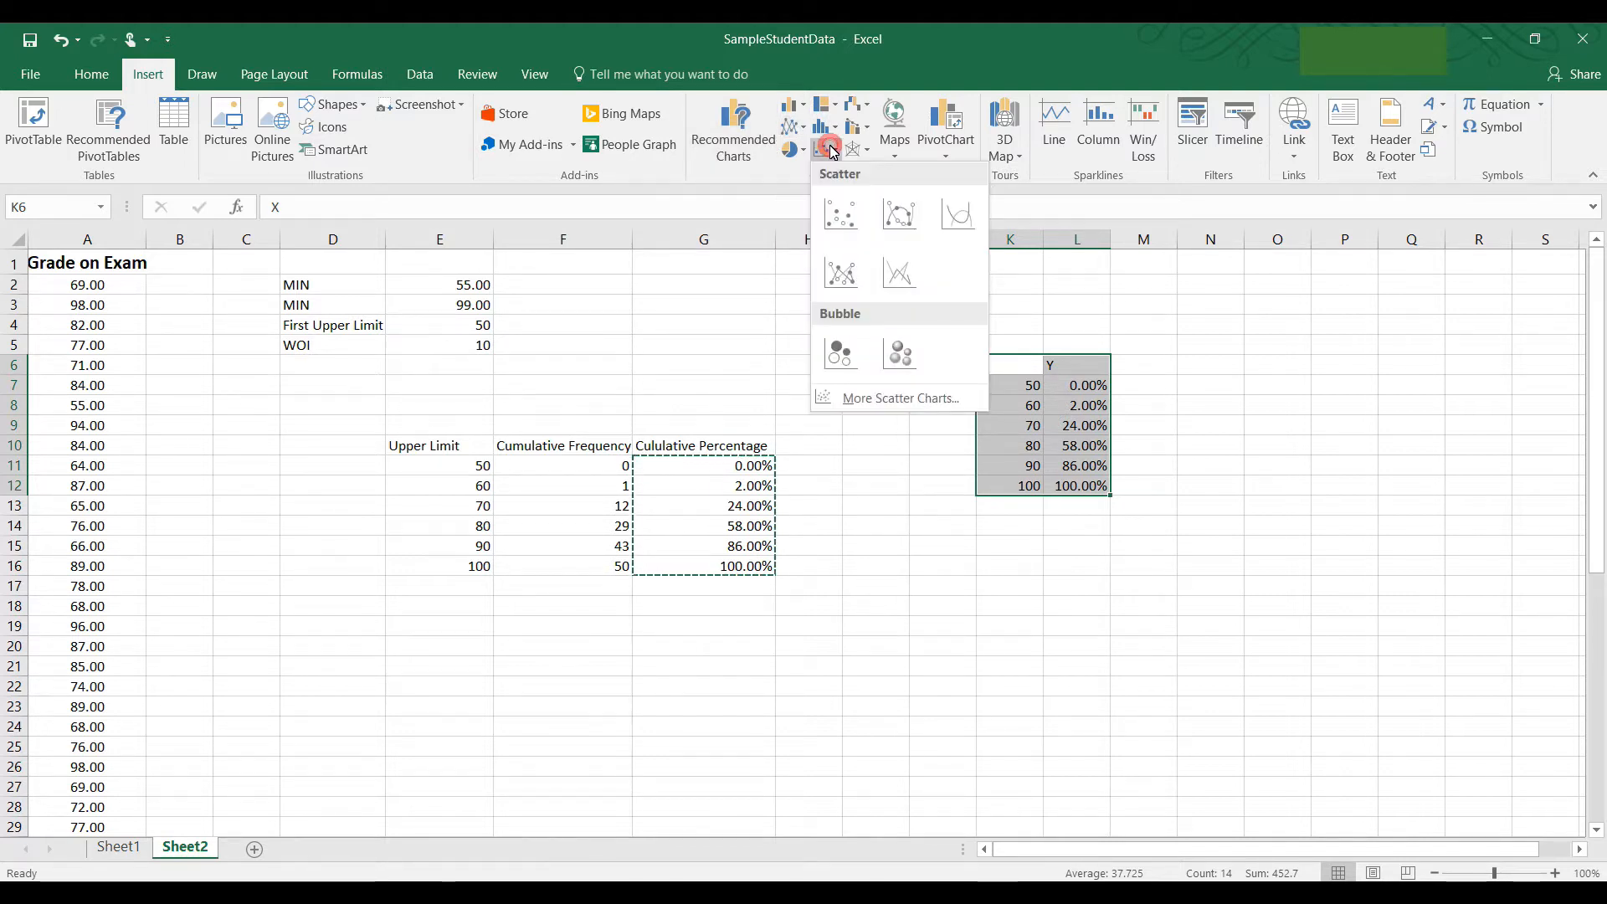
{"action": "left_click", "coordinate": [855, 268]}
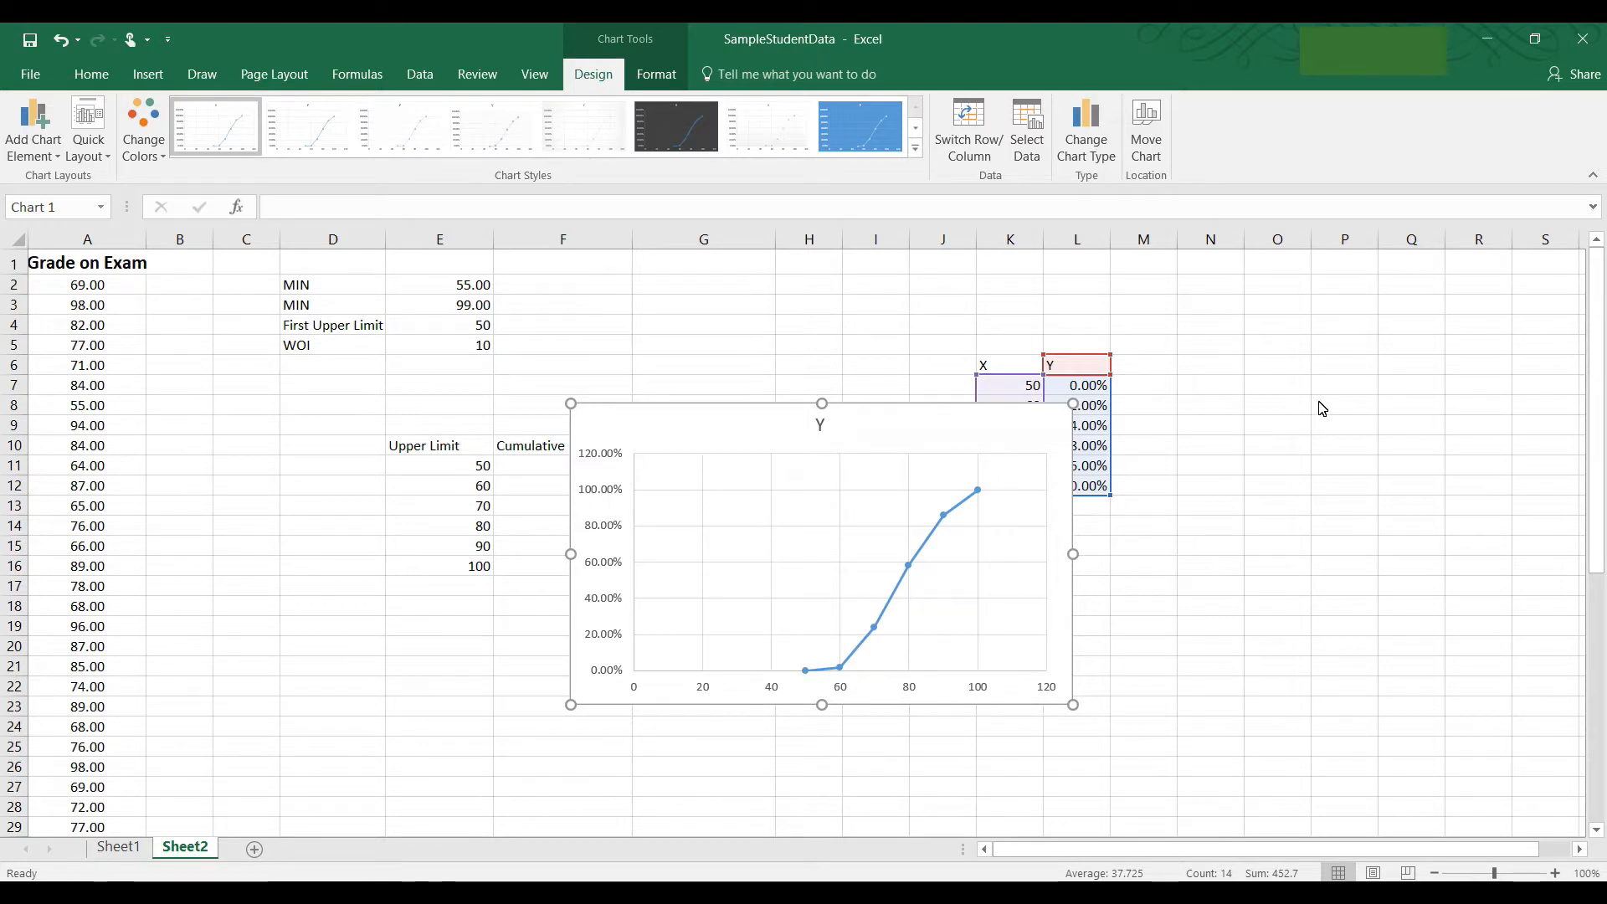
{"action": "left_click", "coordinate": [822, 748]}
{"action": "mouse_move", "coordinate": [806, 679]}
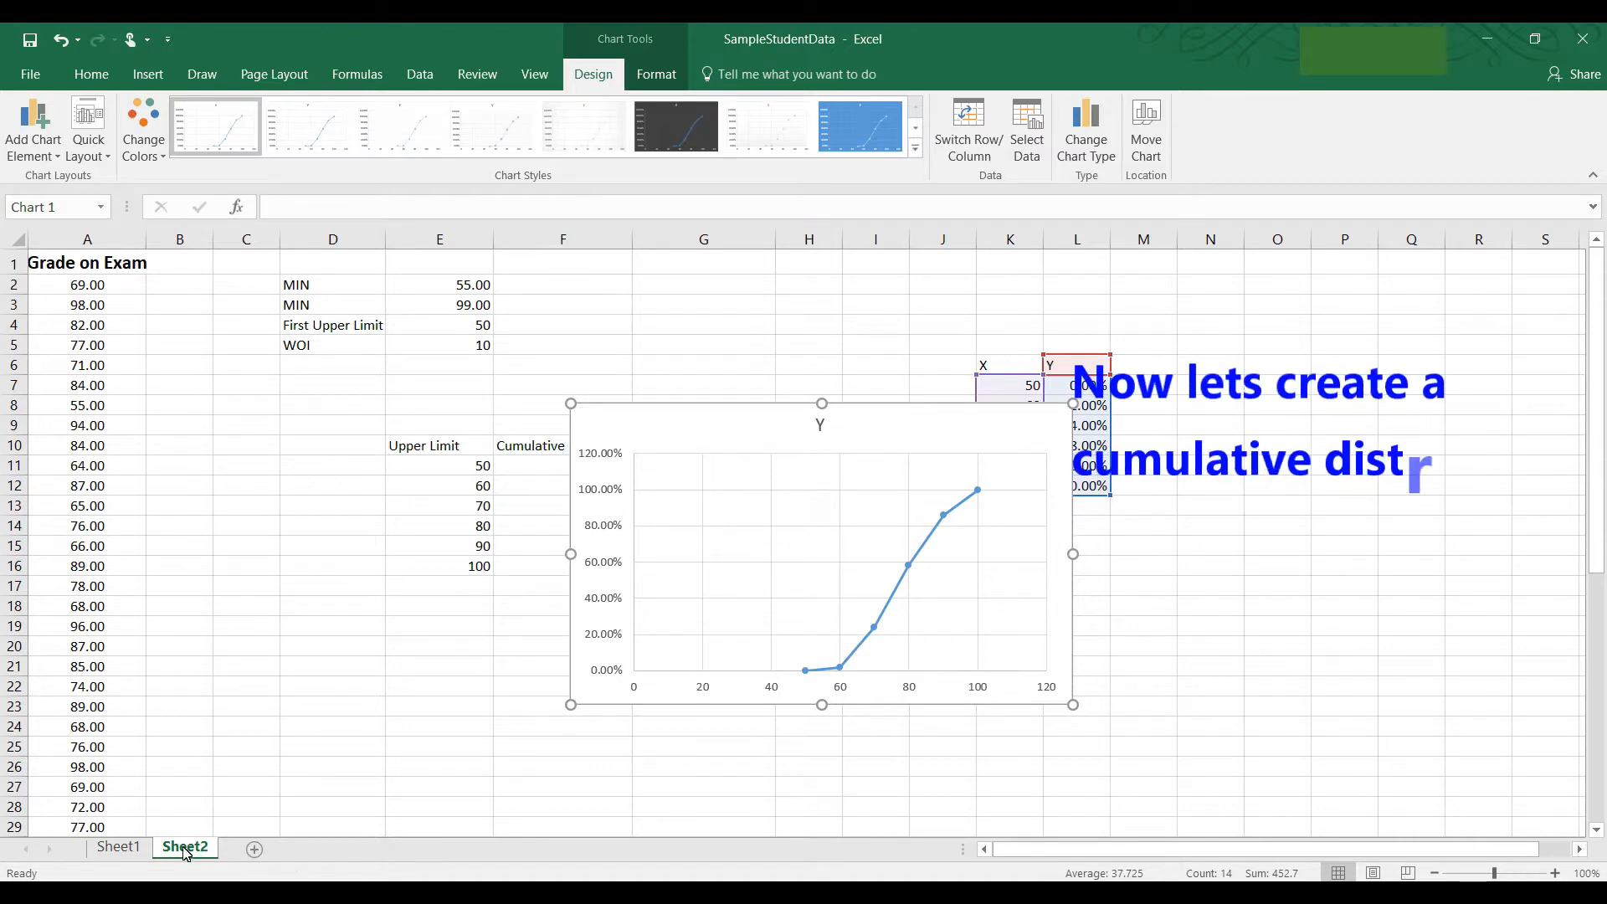
Create a PivotTable on a new worksheet from the Sheet1 data range A1:J51, with Grade on Exam as the row field
{"action": "left_click", "coordinate": [132, 848]}
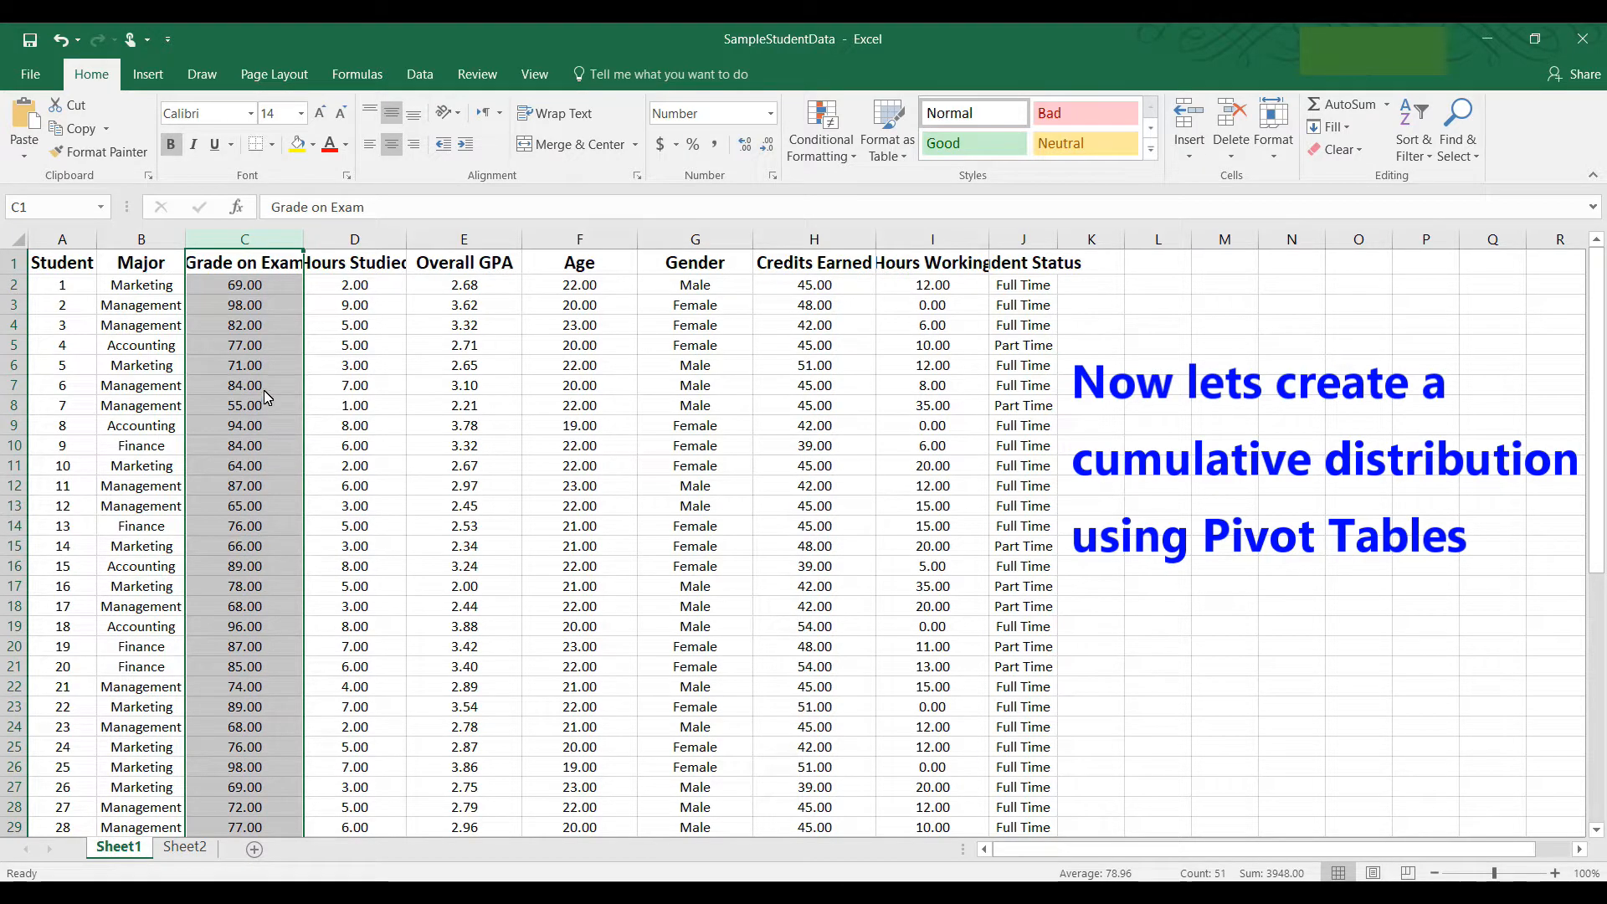
{"action": "left_click", "coordinate": [263, 348]}
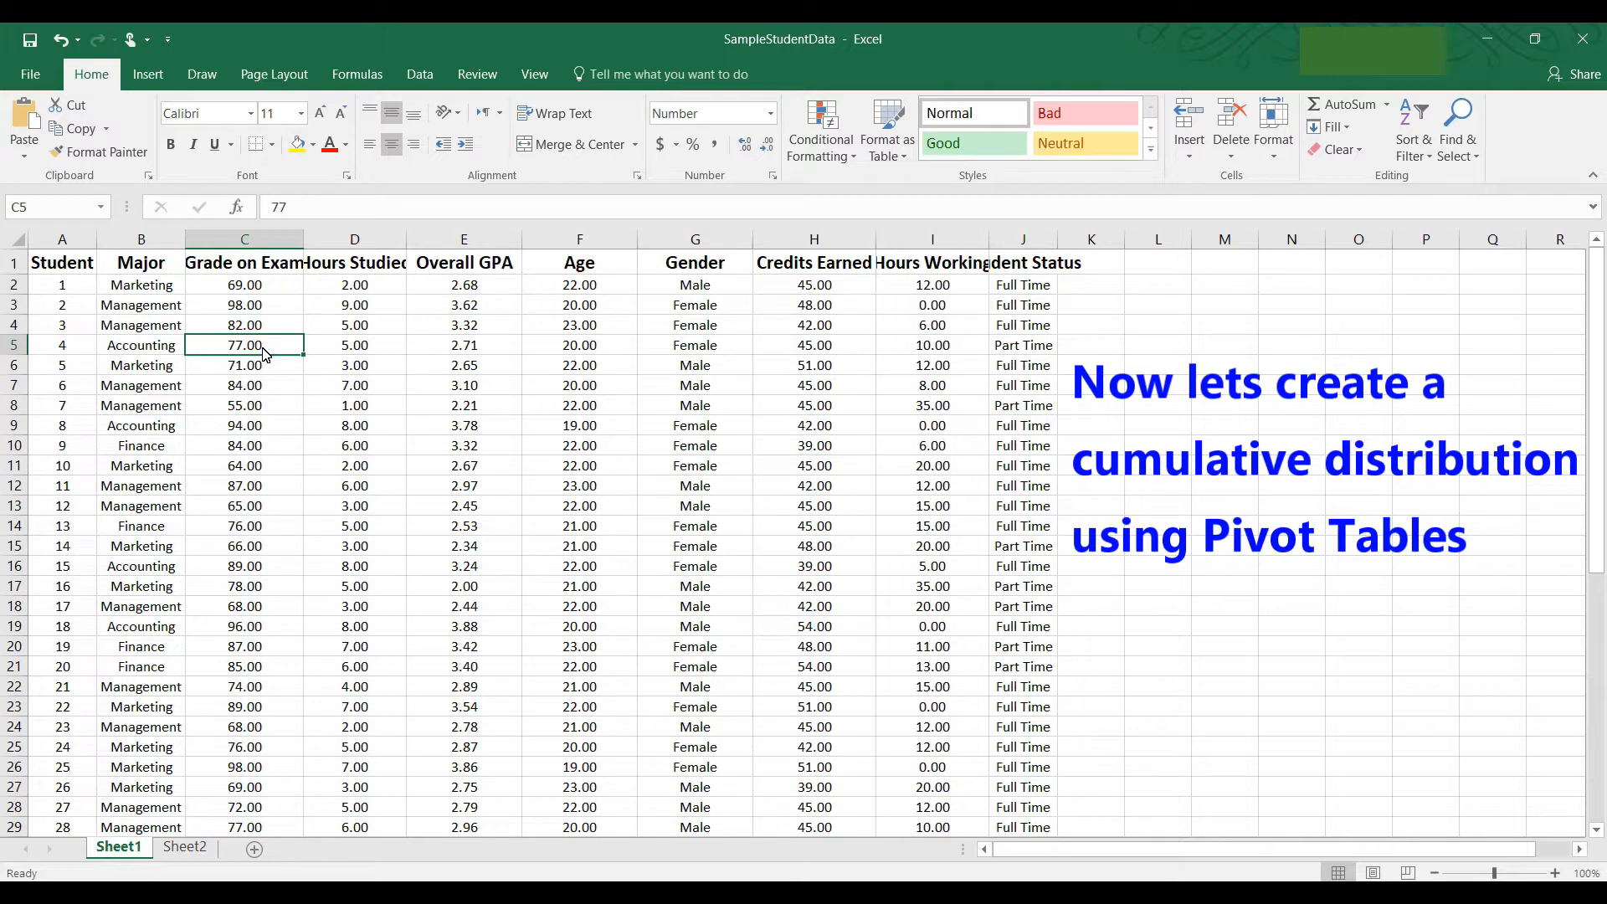
{"action": "left_click", "coordinate": [148, 74]}
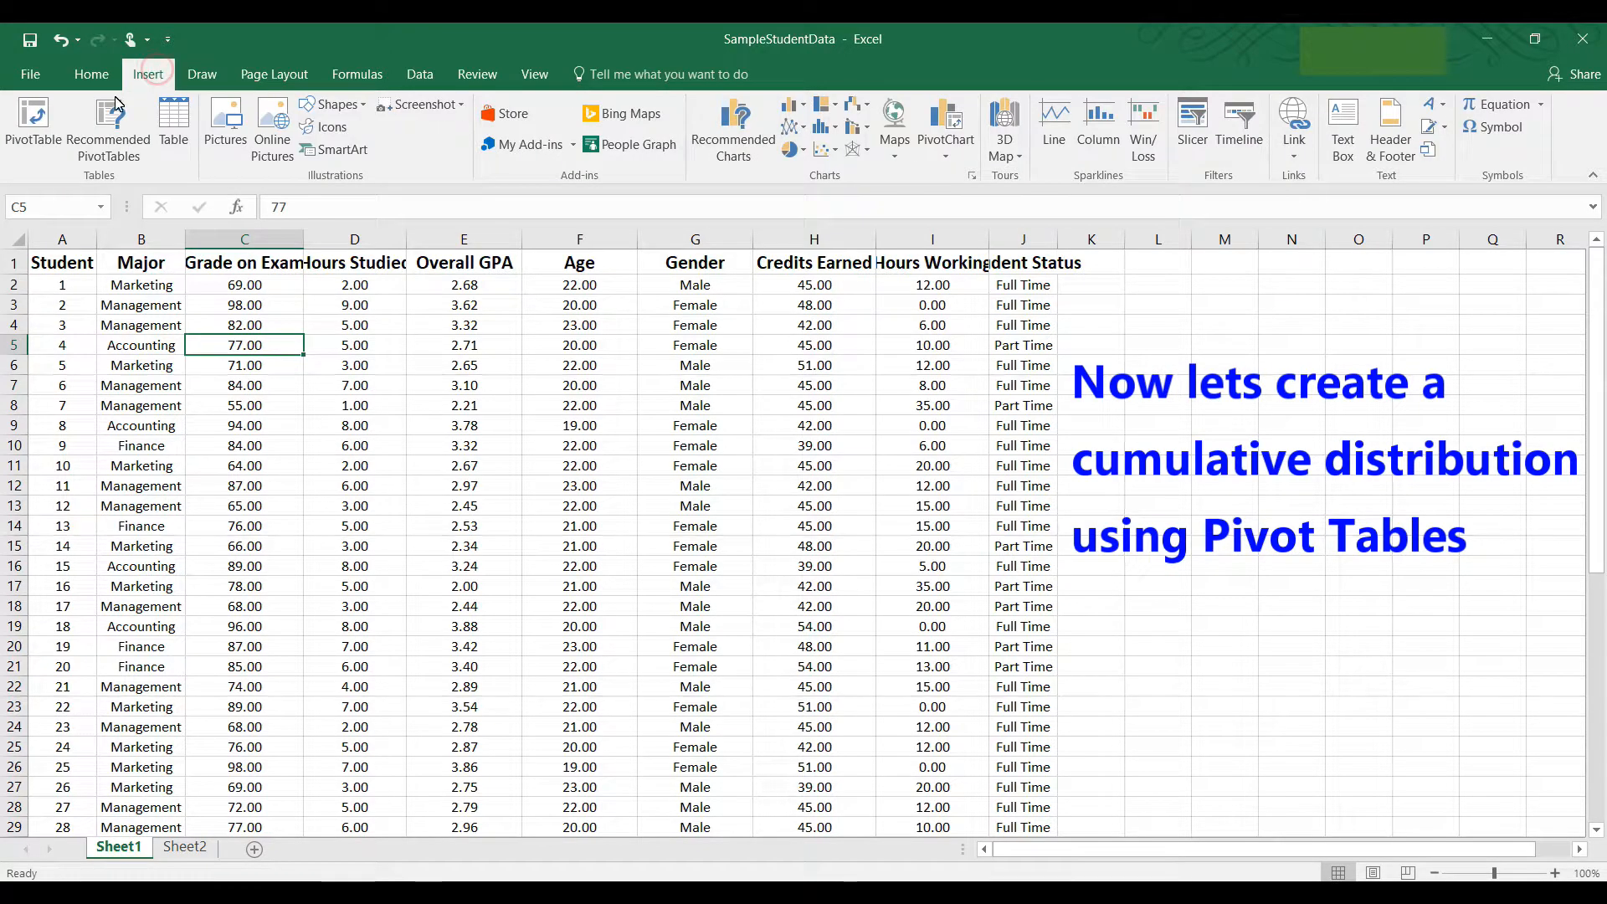
{"action": "left_click", "coordinate": [27, 131]}
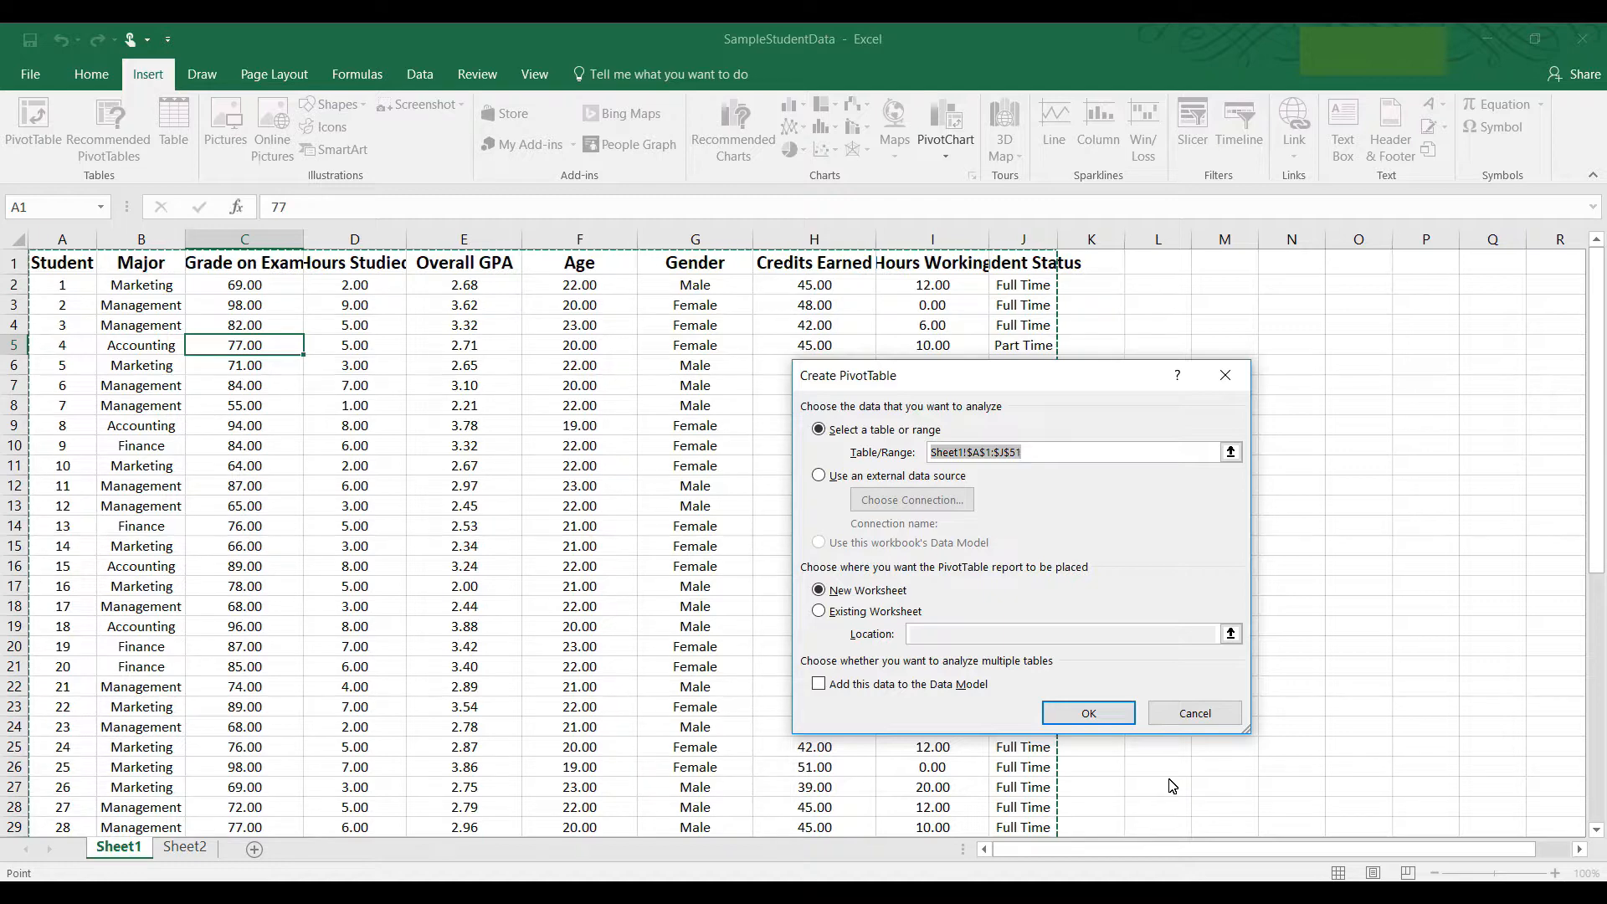
{"action": "left_click", "coordinate": [1088, 714]}
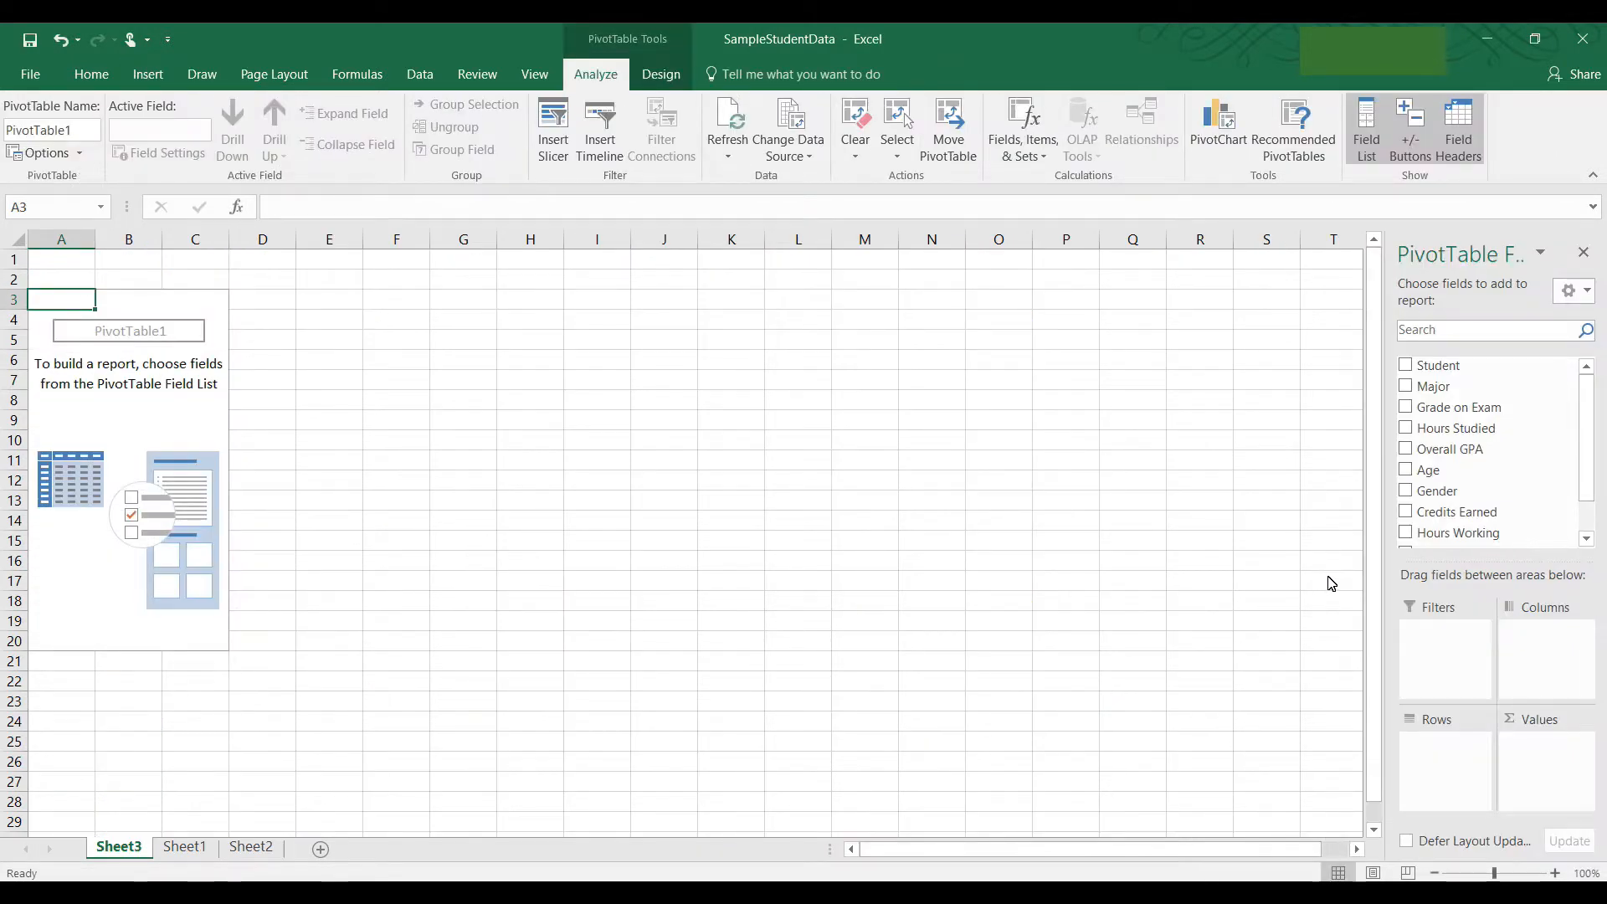
{"action": "left_click_drag", "start_coordinate": [1435, 411], "coordinate": [1435, 411]}
{"action": "left_click_drag", "start_coordinate": [1439, 569], "coordinate": [1447, 749]}
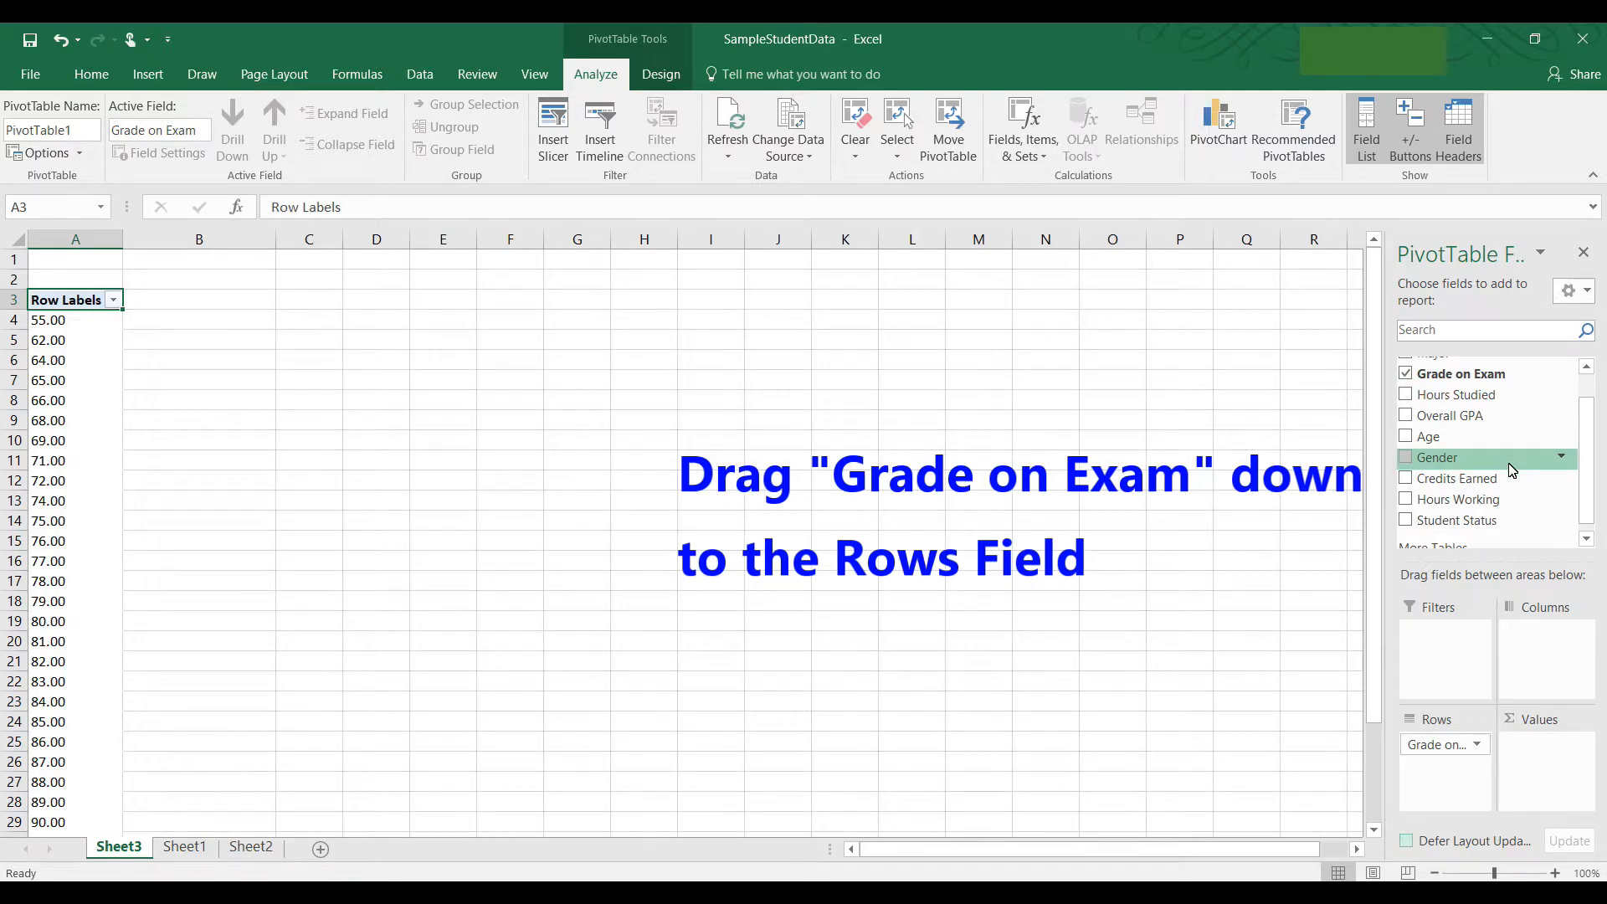
Group the PivotTable's exam grades starting at 50 and ending at 100 in intervals of 10
{"action": "left_click", "coordinate": [72, 401]}
{"action": "right_click", "coordinate": [71, 400]}
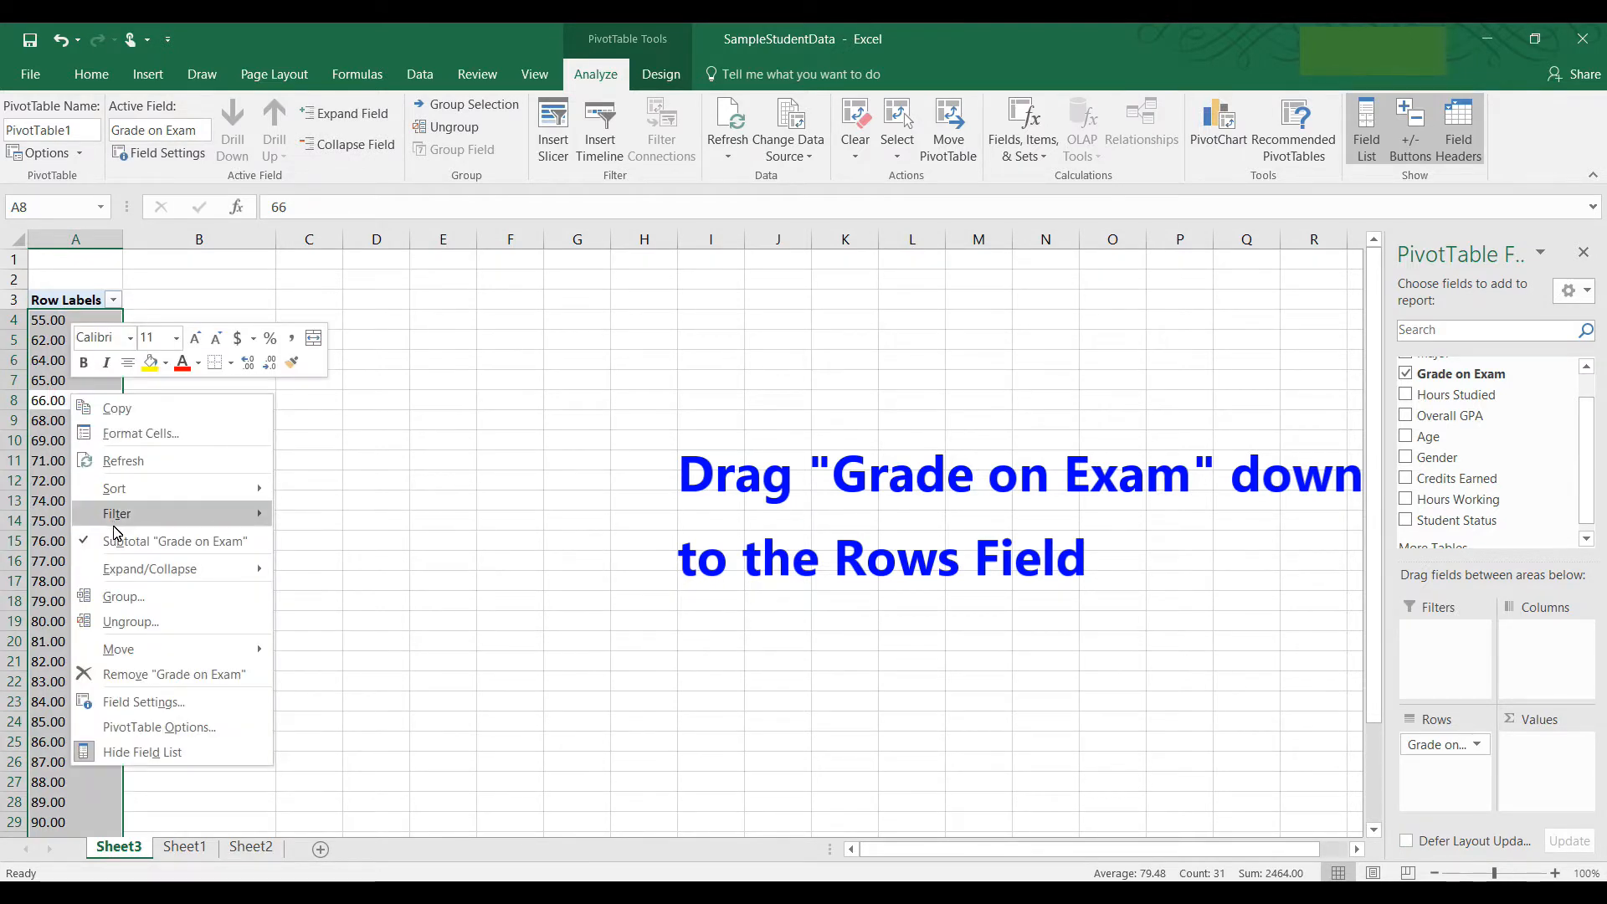
{"action": "left_click", "coordinate": [118, 596]}
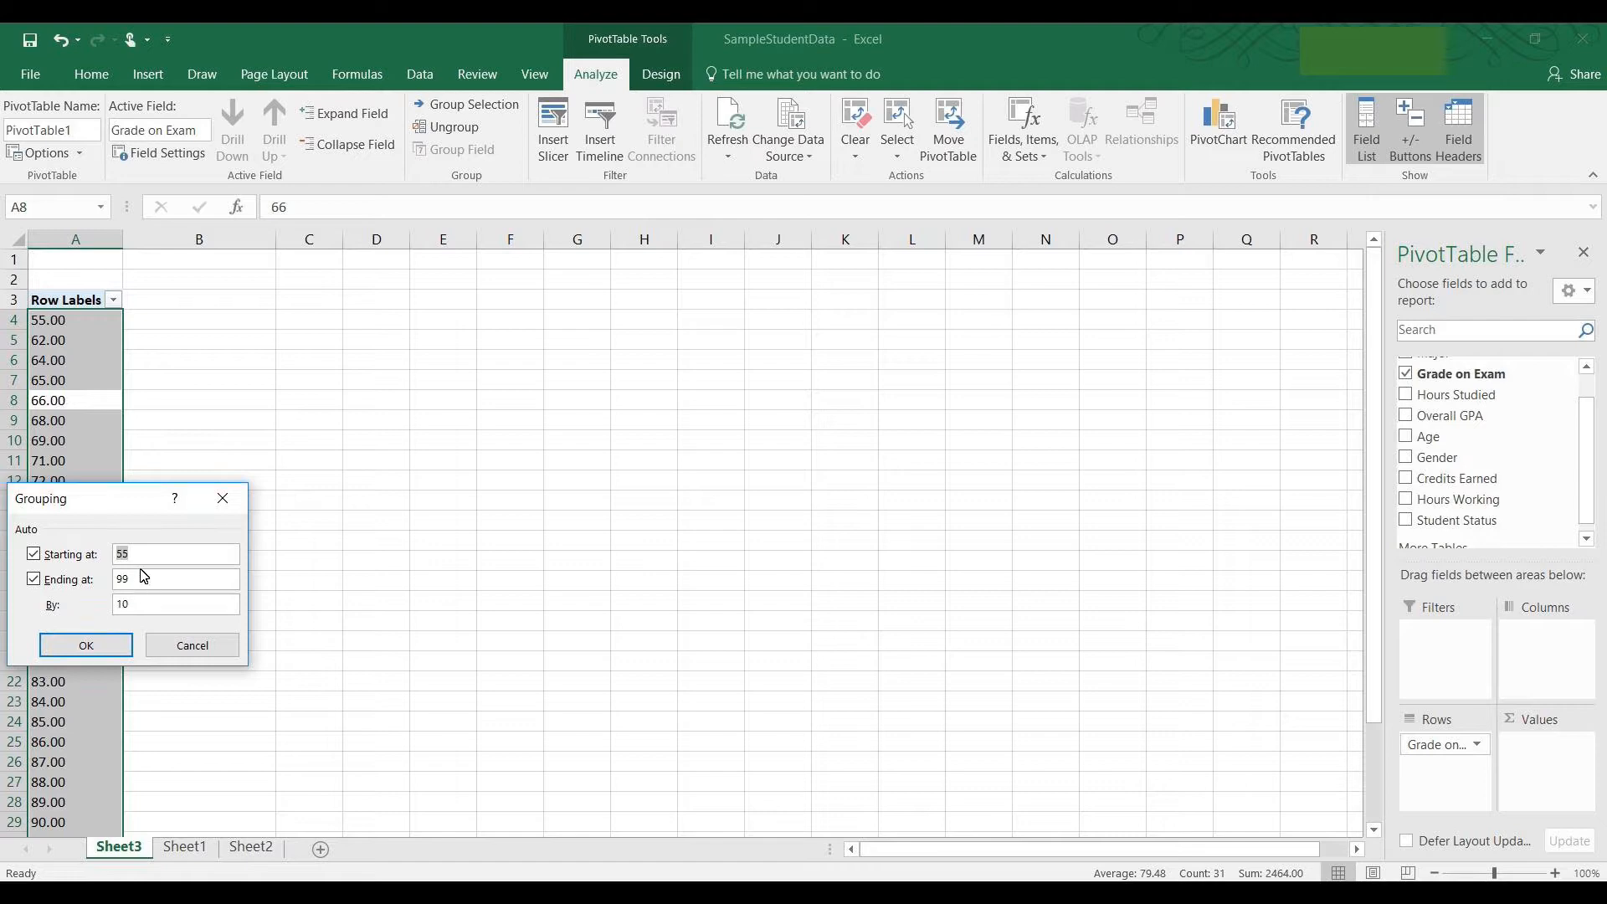
{"action": "double_click", "coordinate": [143, 559]}
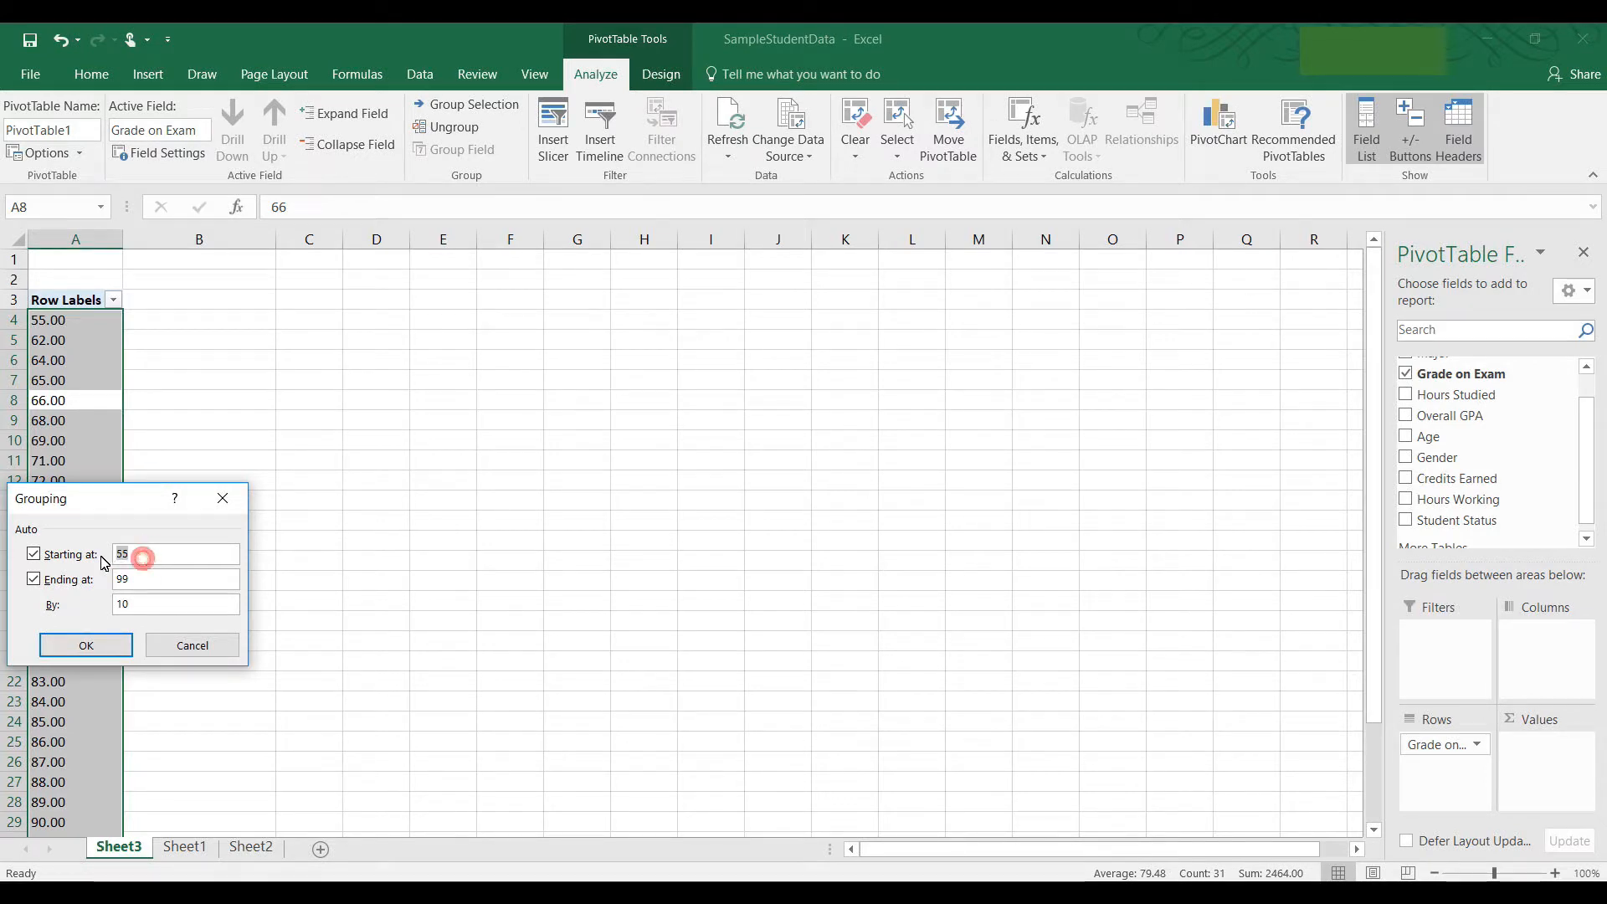
{"action": "type", "text": "50"}
{"action": "double_click", "coordinate": [142, 579]}
{"action": "type", "text": "100"}
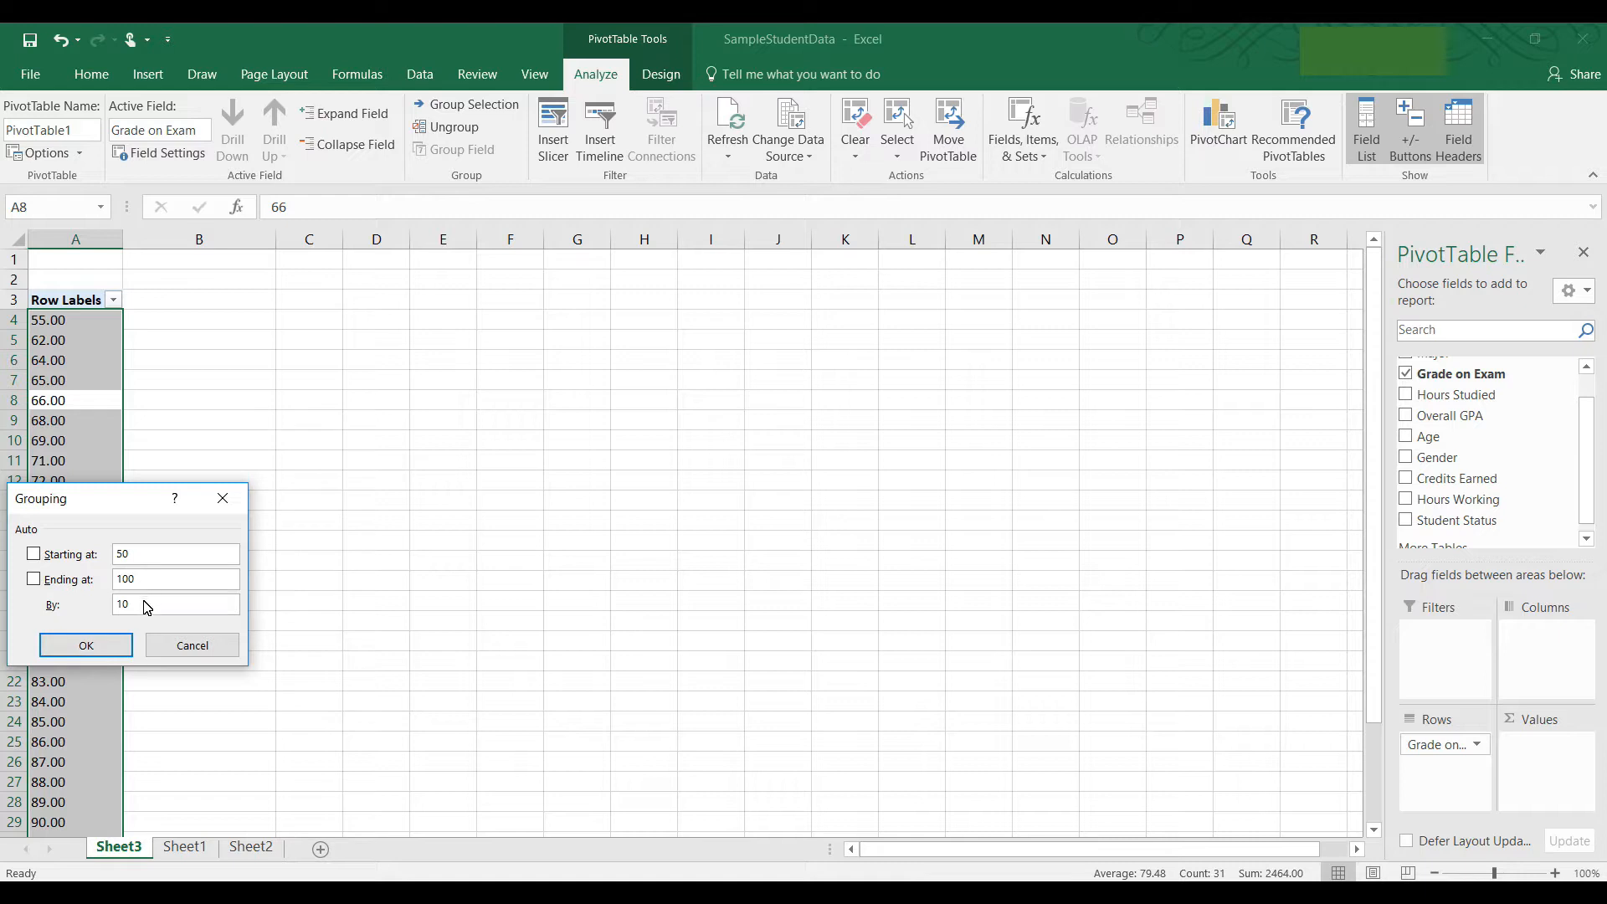
{"action": "left_click", "coordinate": [116, 647]}
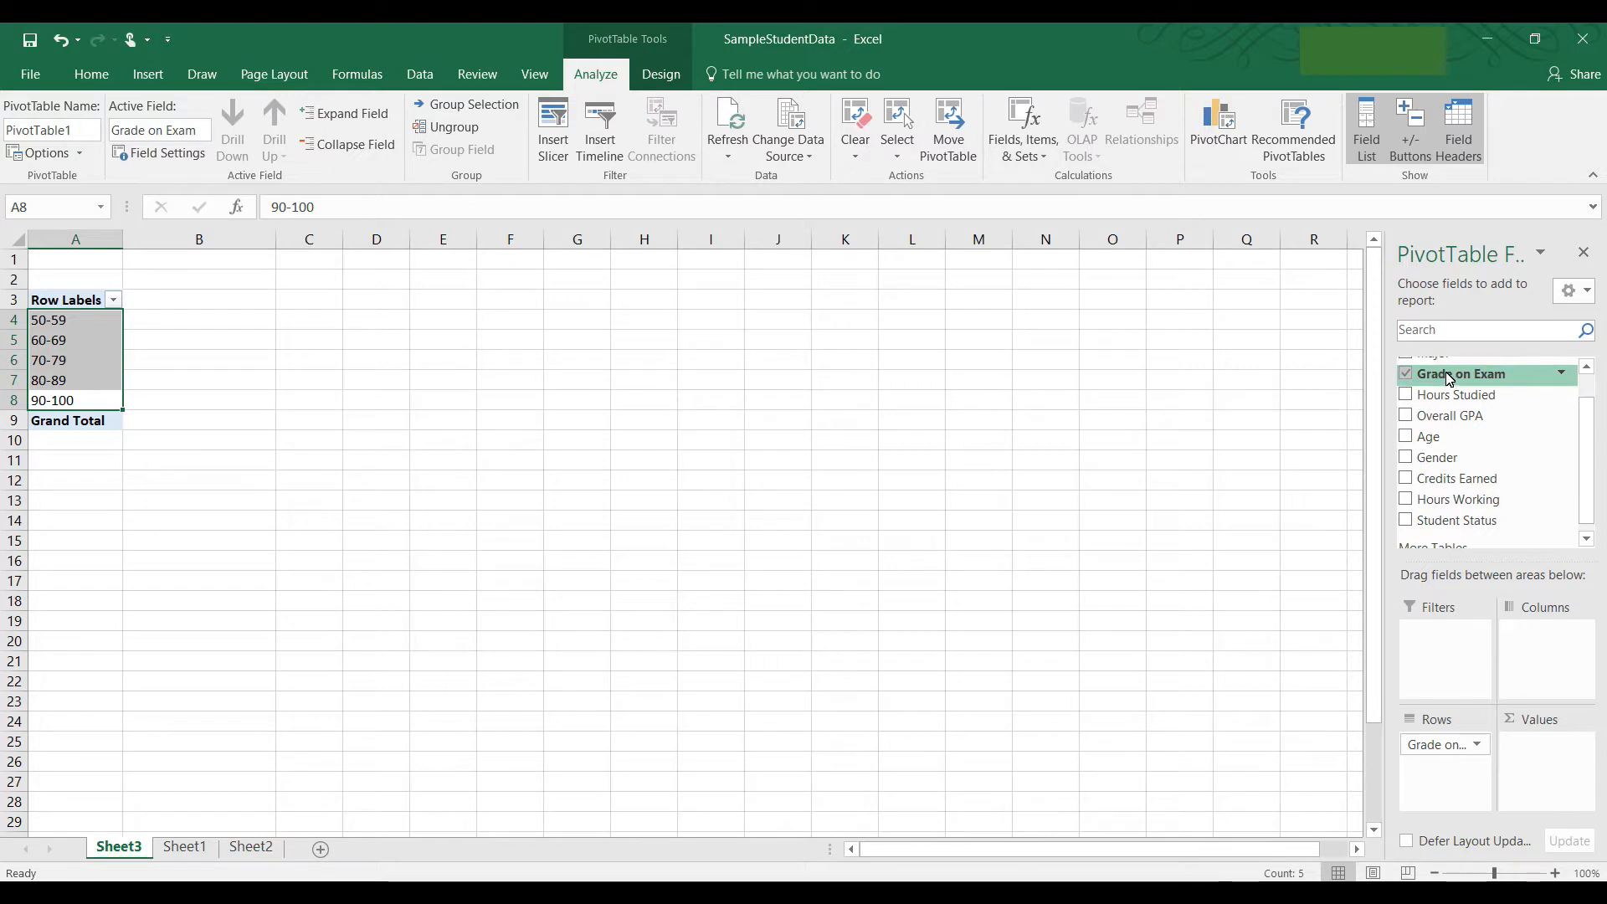
Add Grade on Exam to the PivotTable's values and rename the resulting count column Frequency
{"action": "left_click_drag", "start_coordinate": [1447, 375], "coordinate": [1570, 736]}
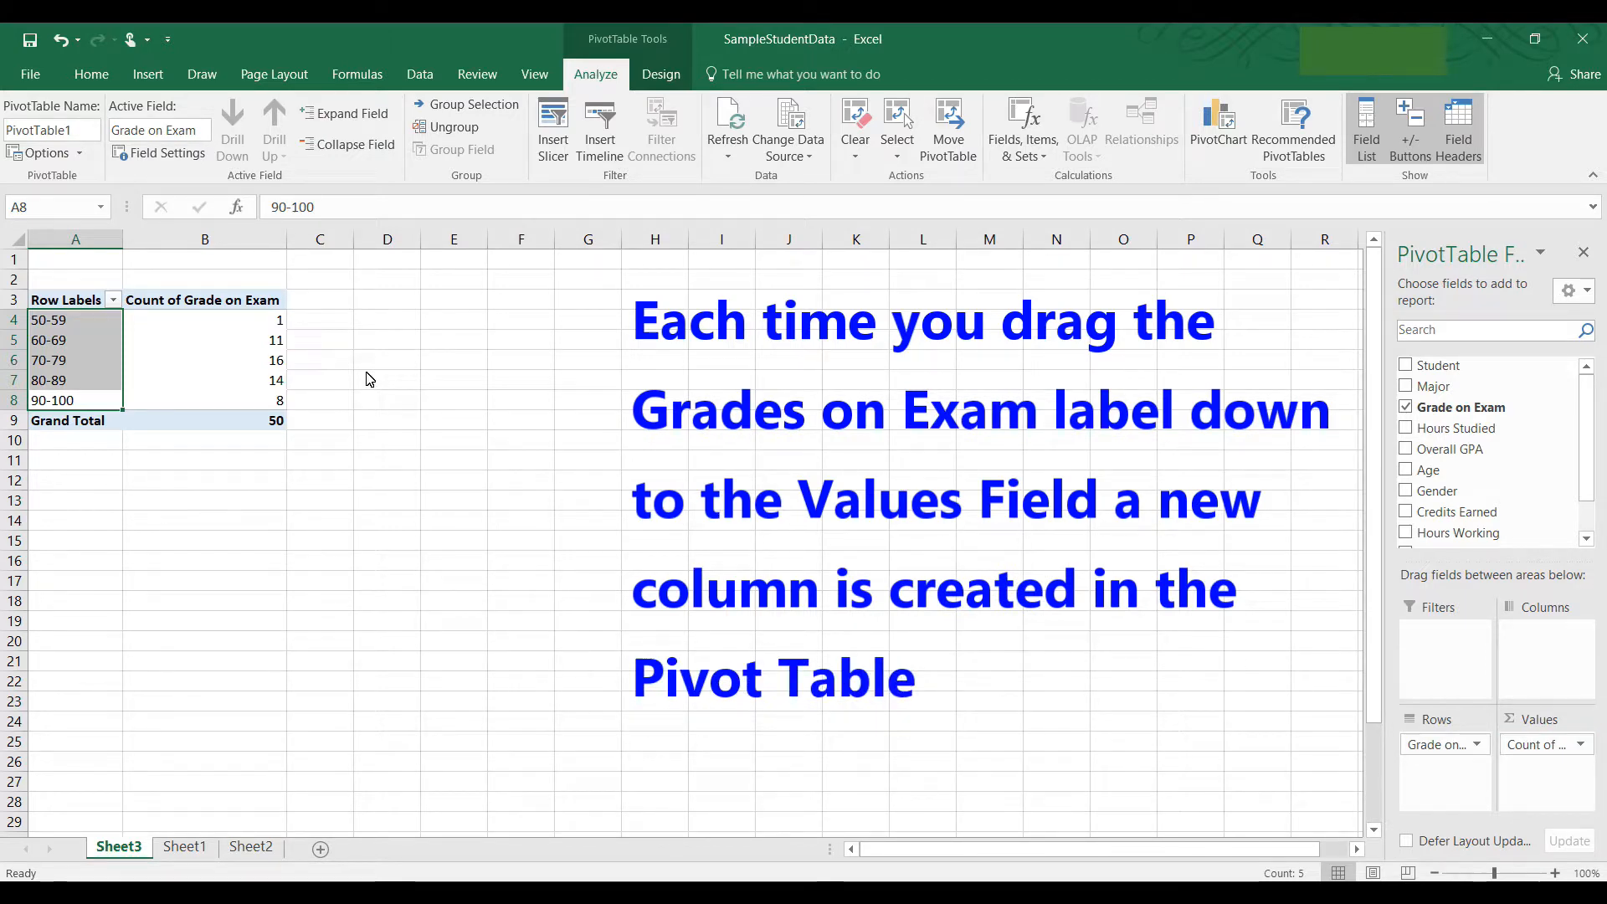
{"action": "left_click", "coordinate": [218, 307]}
{"action": "type", "text": "Frequency"}
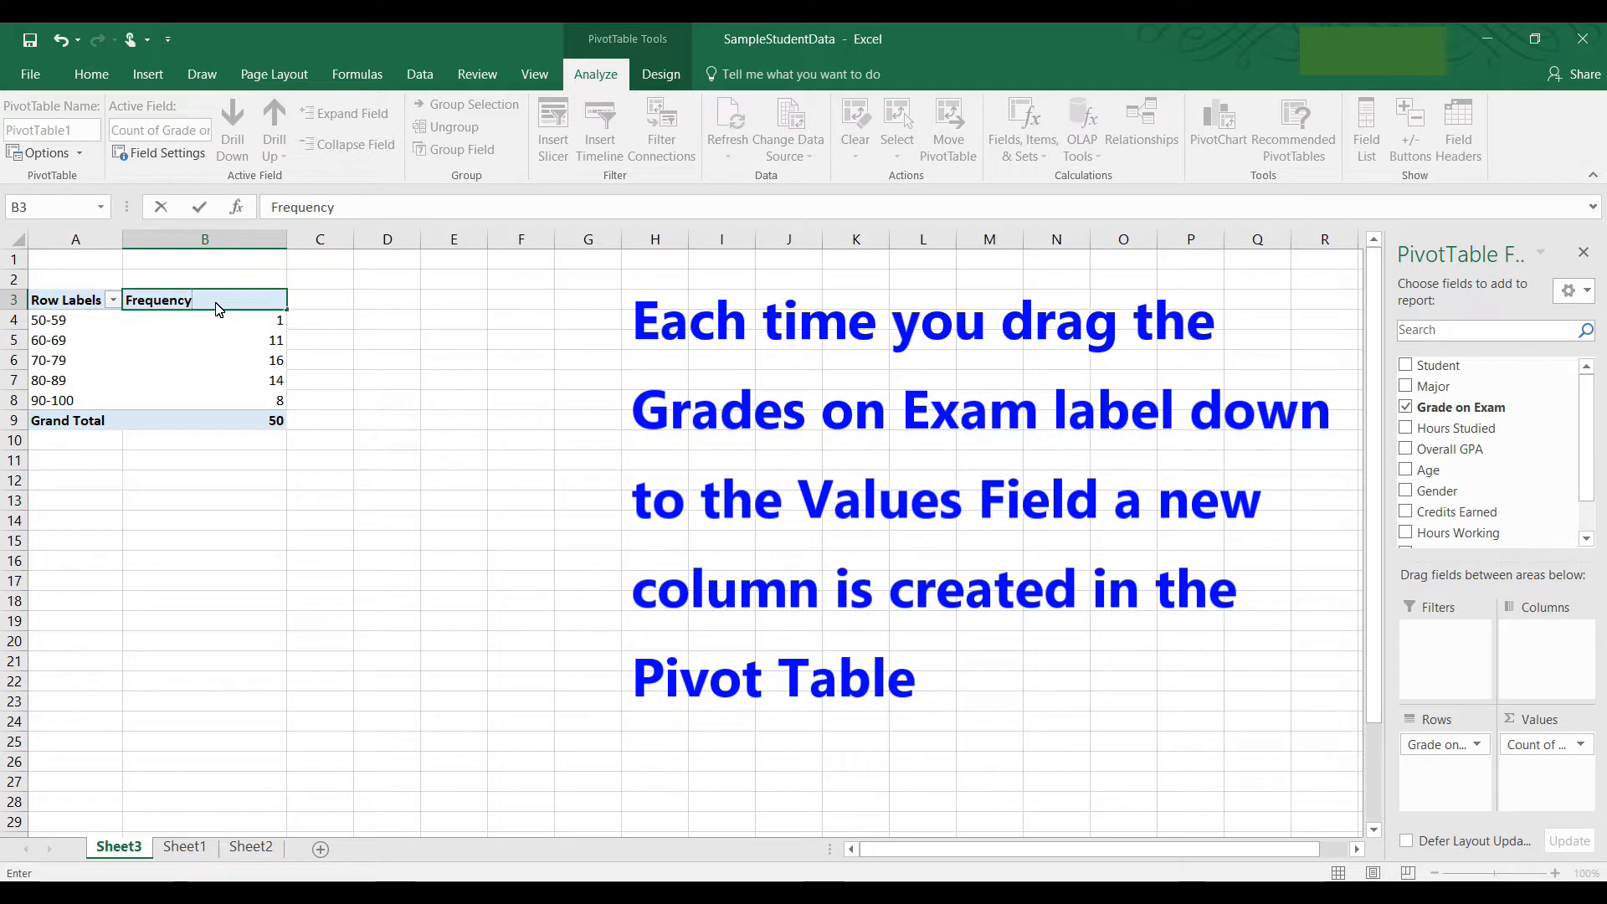
{"action": "key", "text": "Return"}
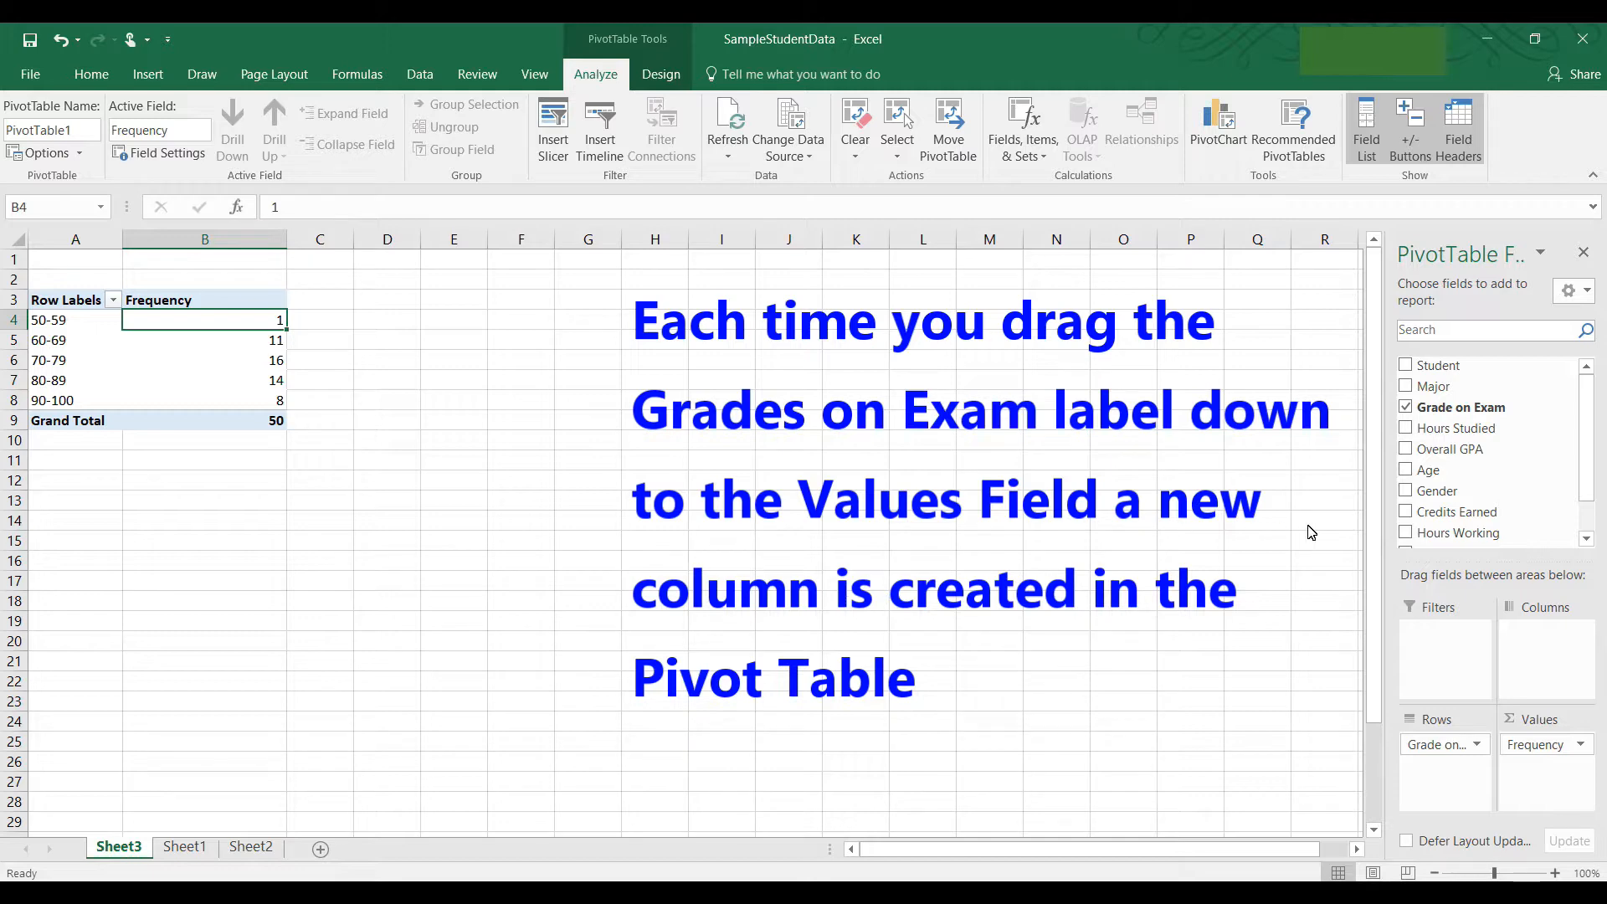
Add Grade on Exam to the PivotTable's values two more times to create two further count columns
{"action": "left_click_drag", "start_coordinate": [1454, 416], "coordinate": [1559, 760]}
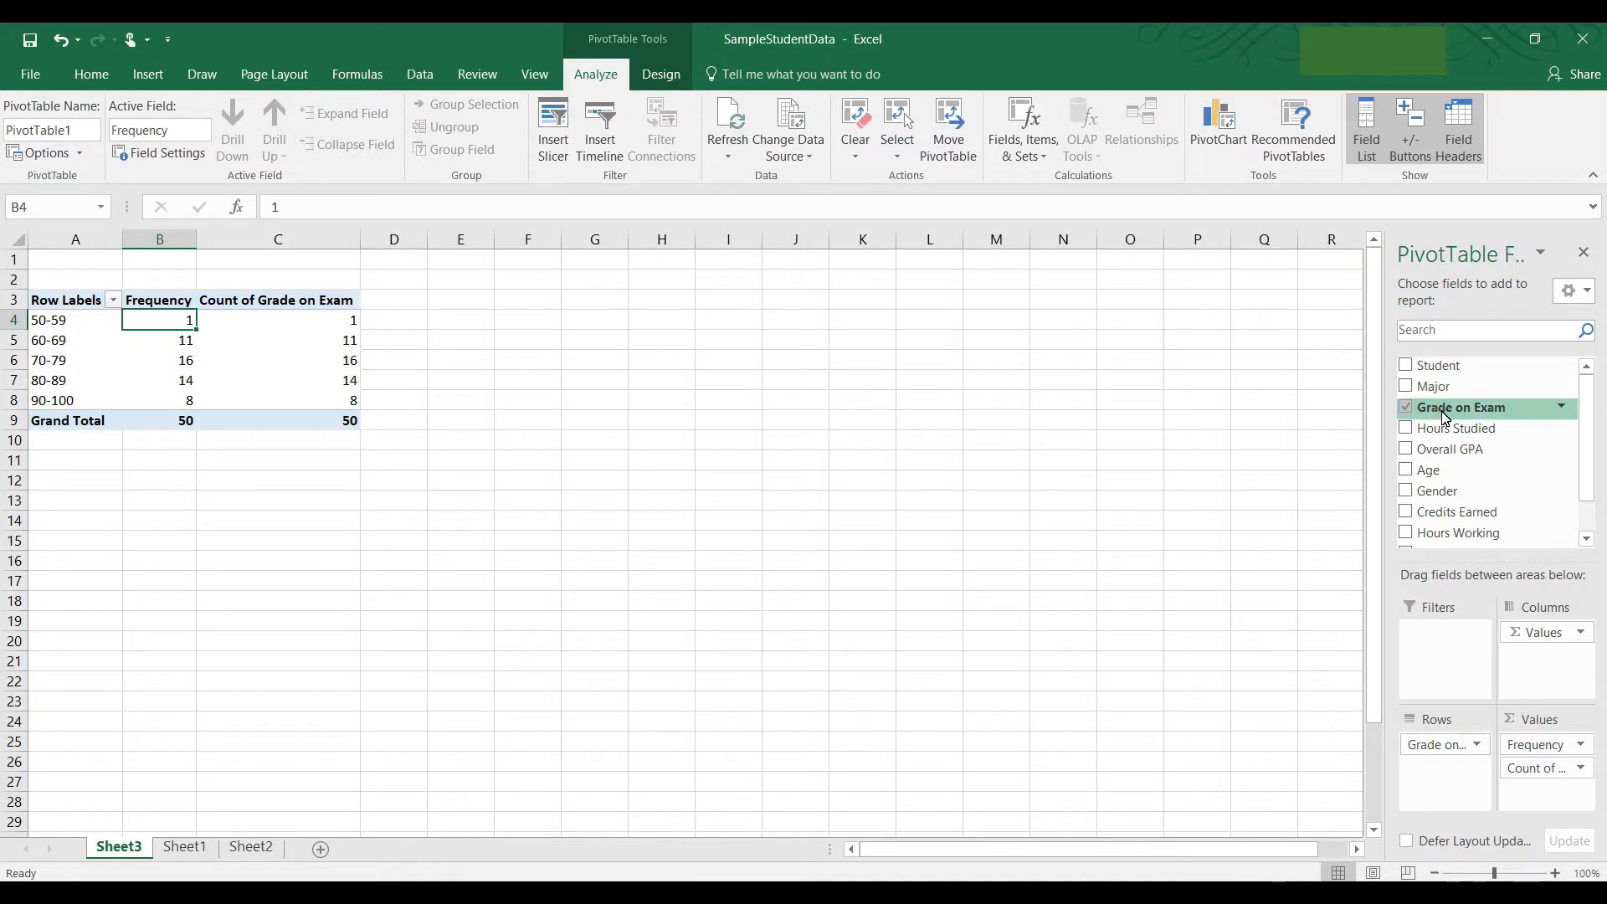
{"action": "left_click_drag", "start_coordinate": [1521, 630], "coordinate": [1555, 799]}
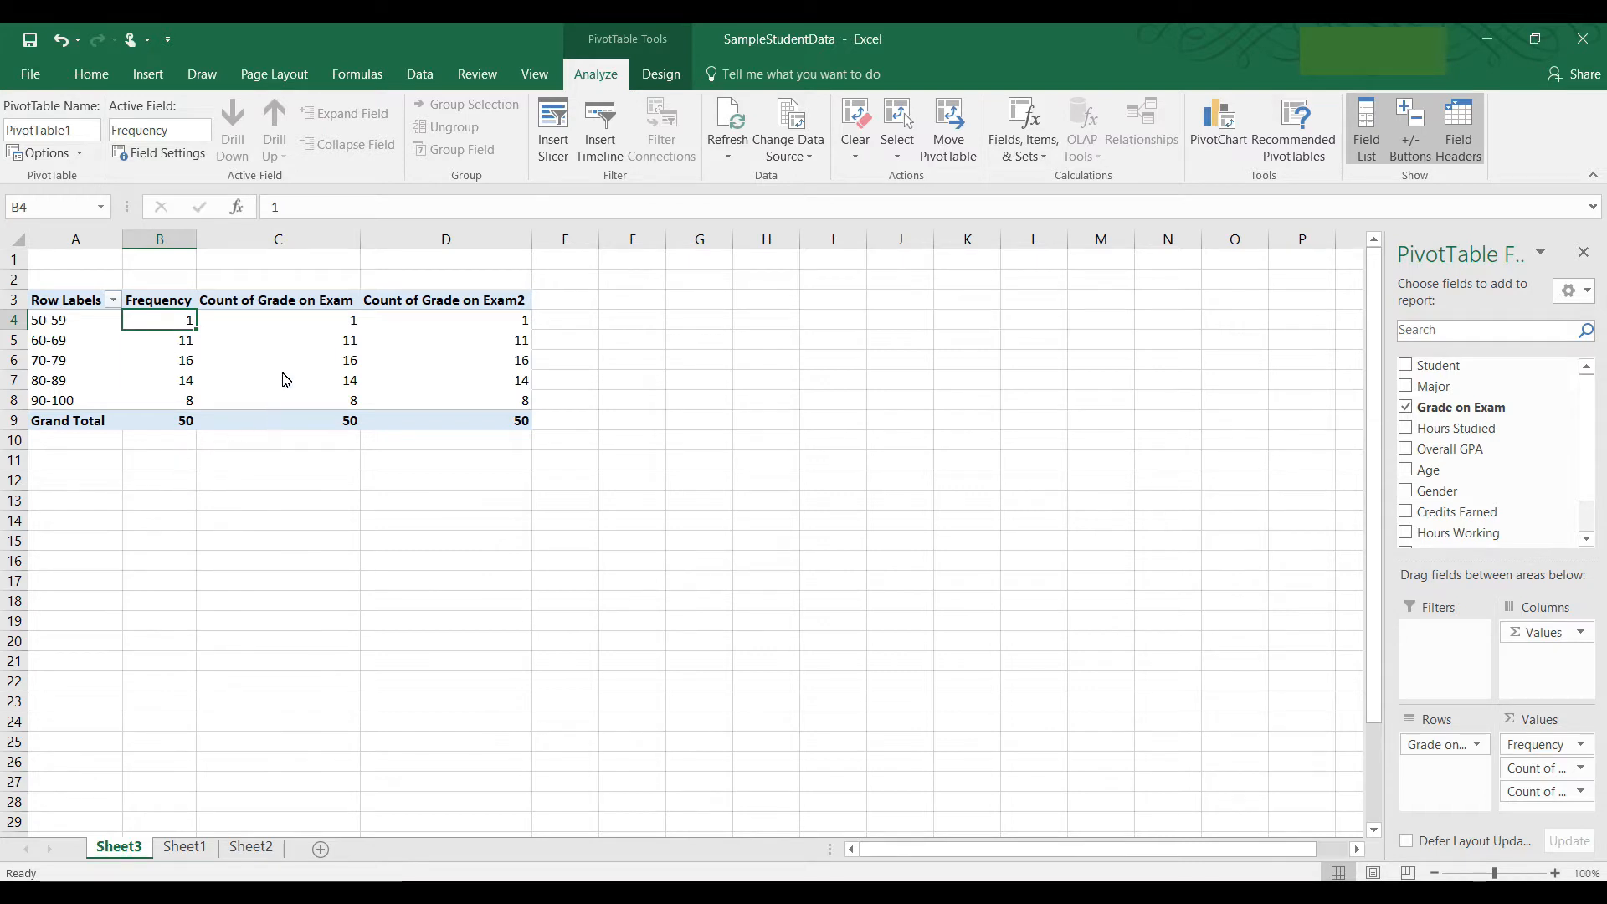
{"action": "left_click", "coordinate": [287, 307]}
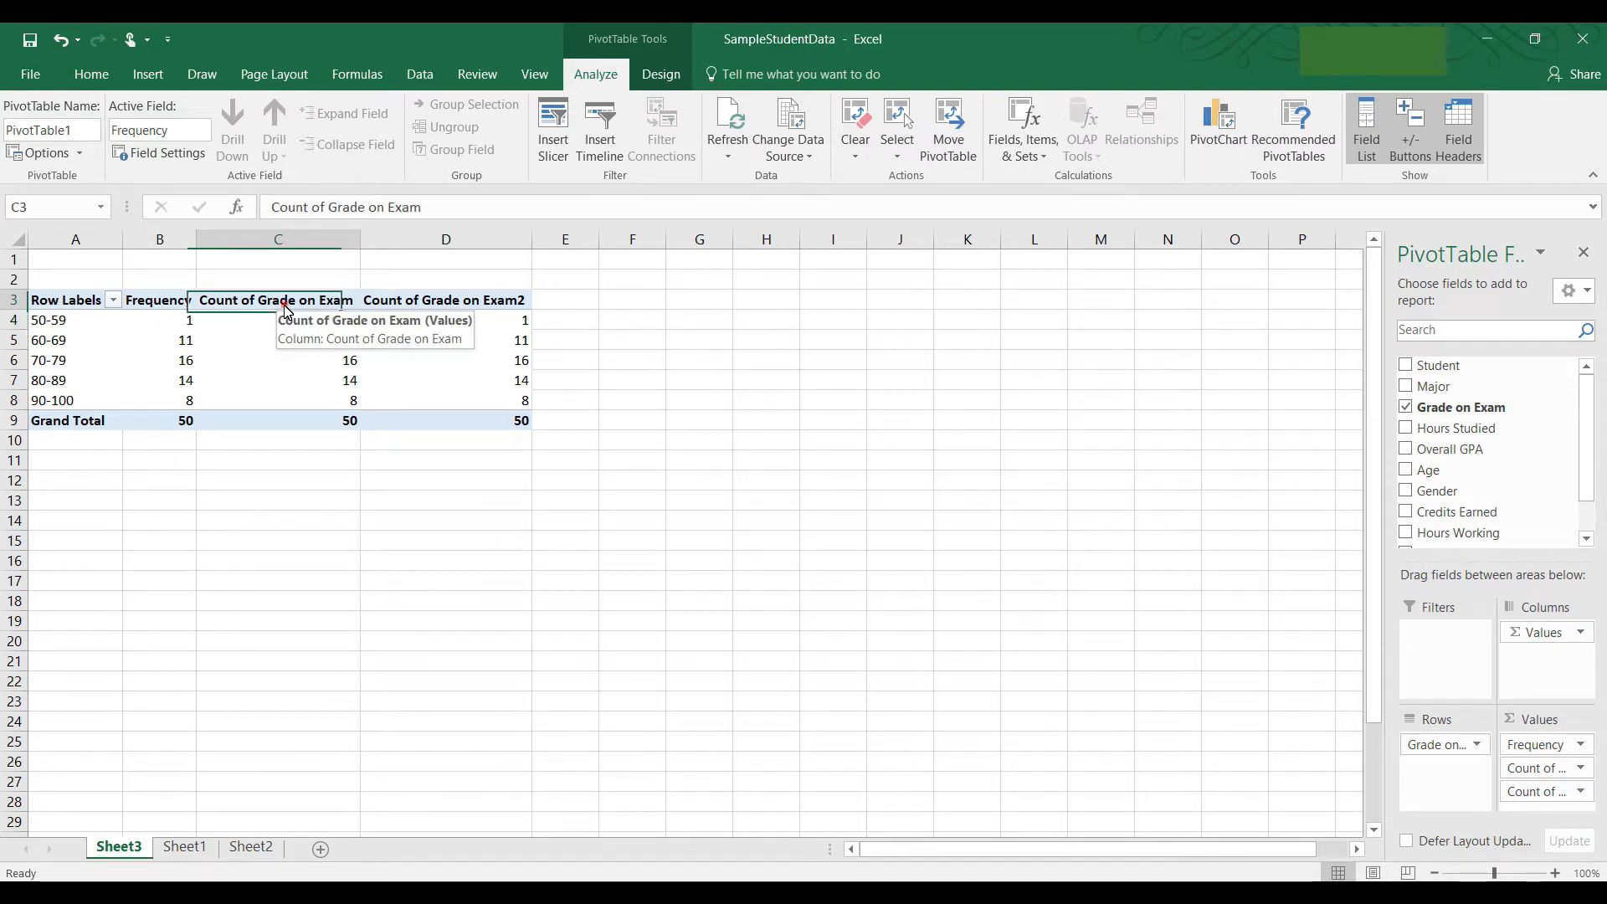
Show the second count column as % of Grand Total and rename its header Percentage Frequency
{"action": "right_click", "coordinate": [339, 386]}
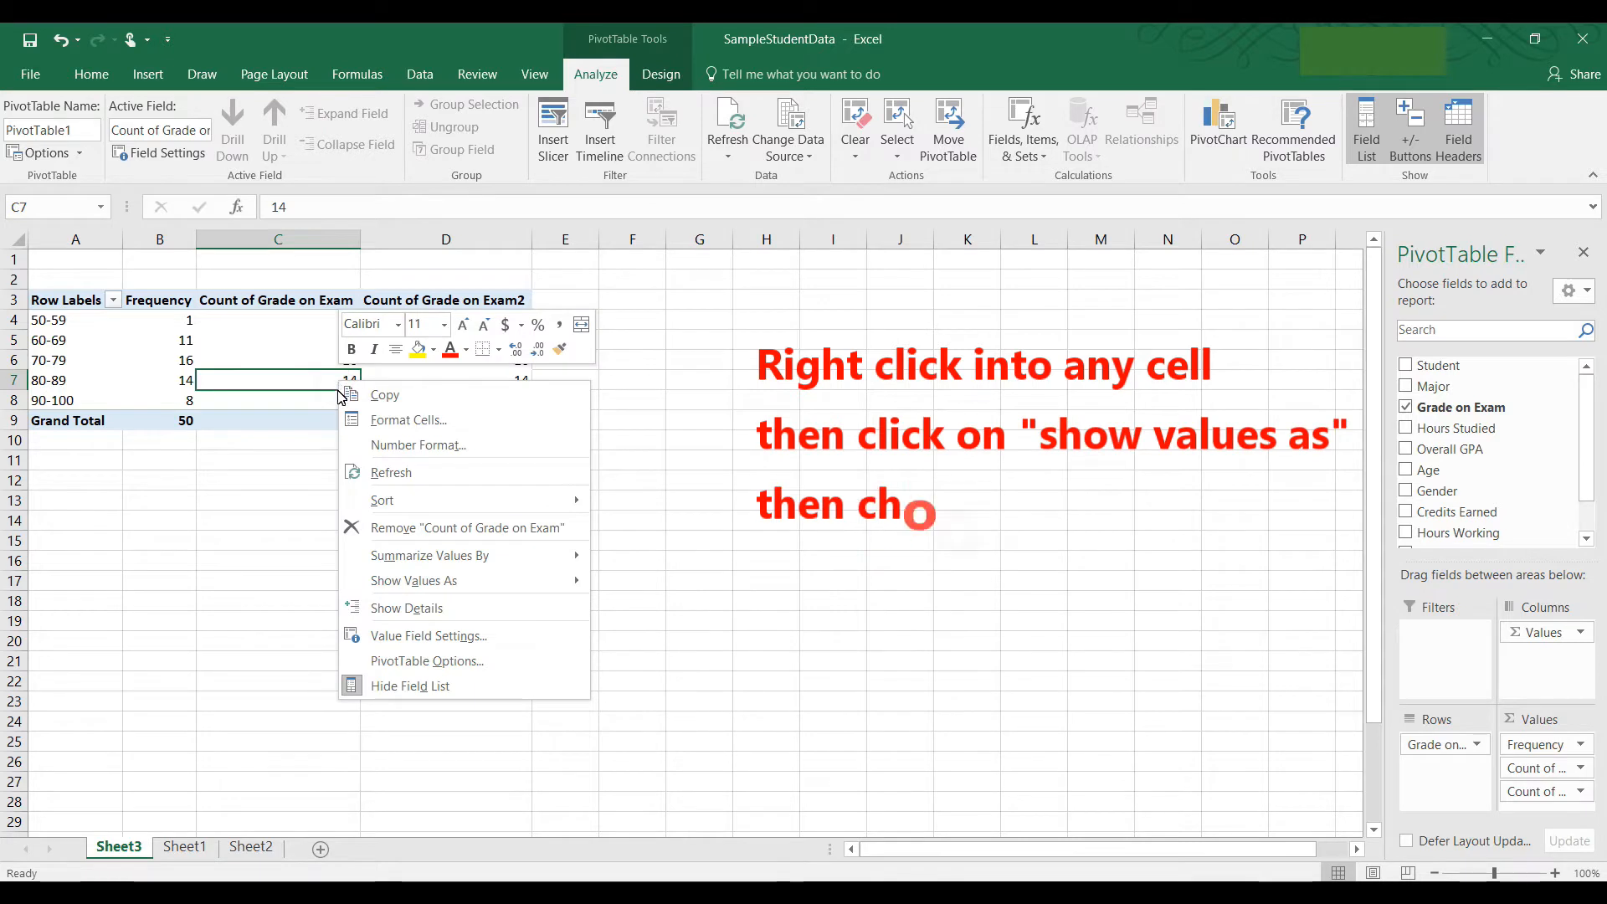
{"action": "left_click", "coordinate": [402, 586]}
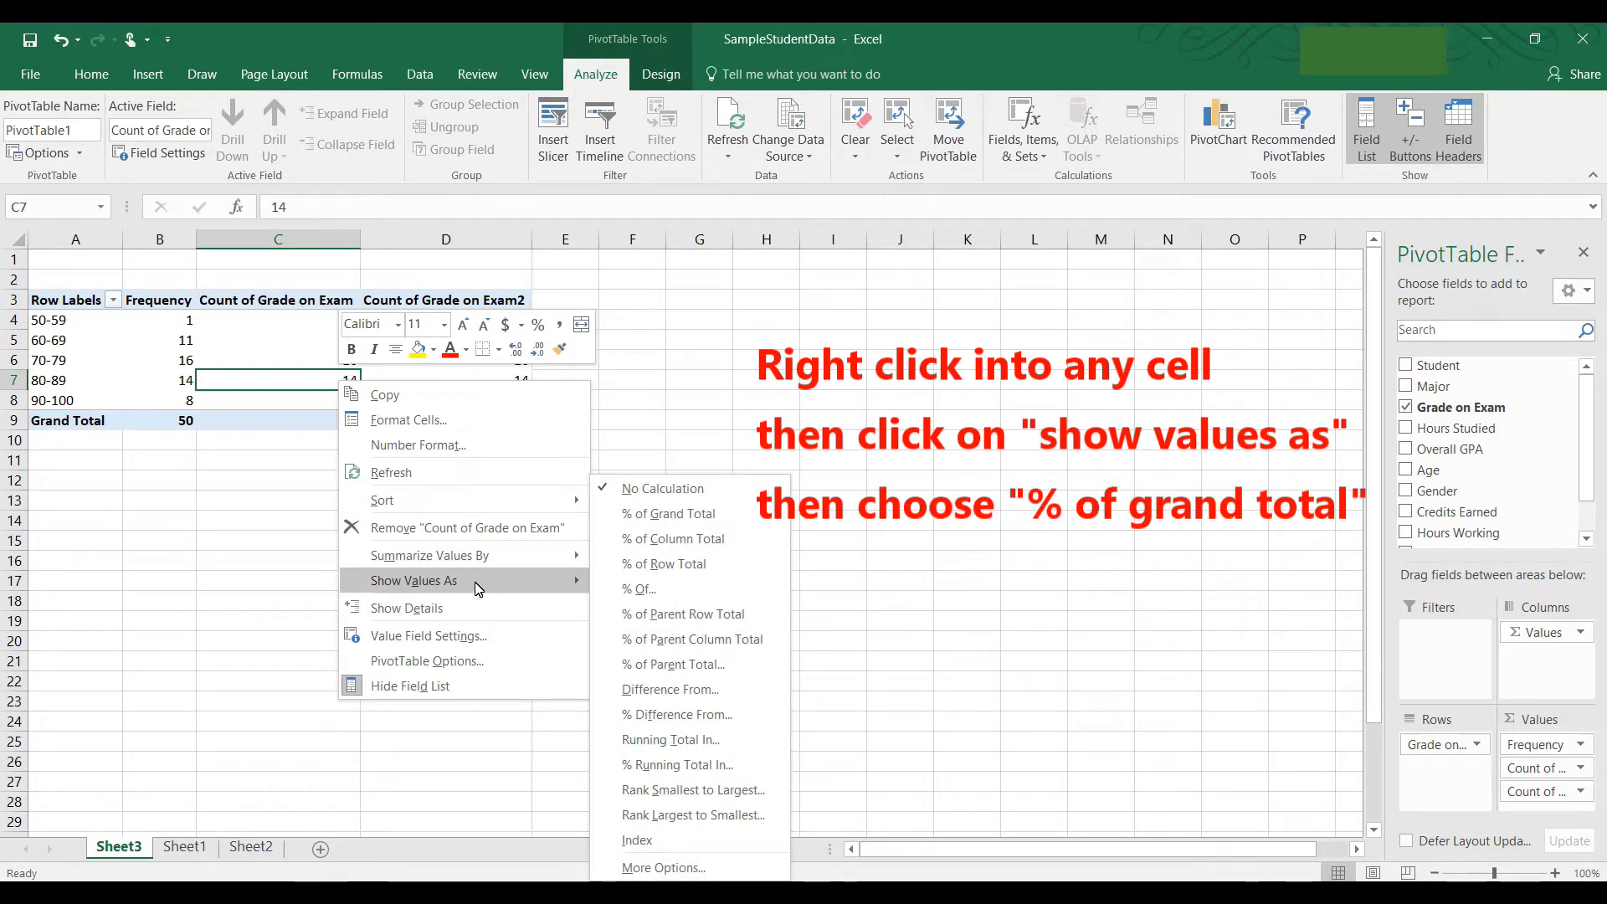
{"action": "left_click", "coordinate": [667, 514]}
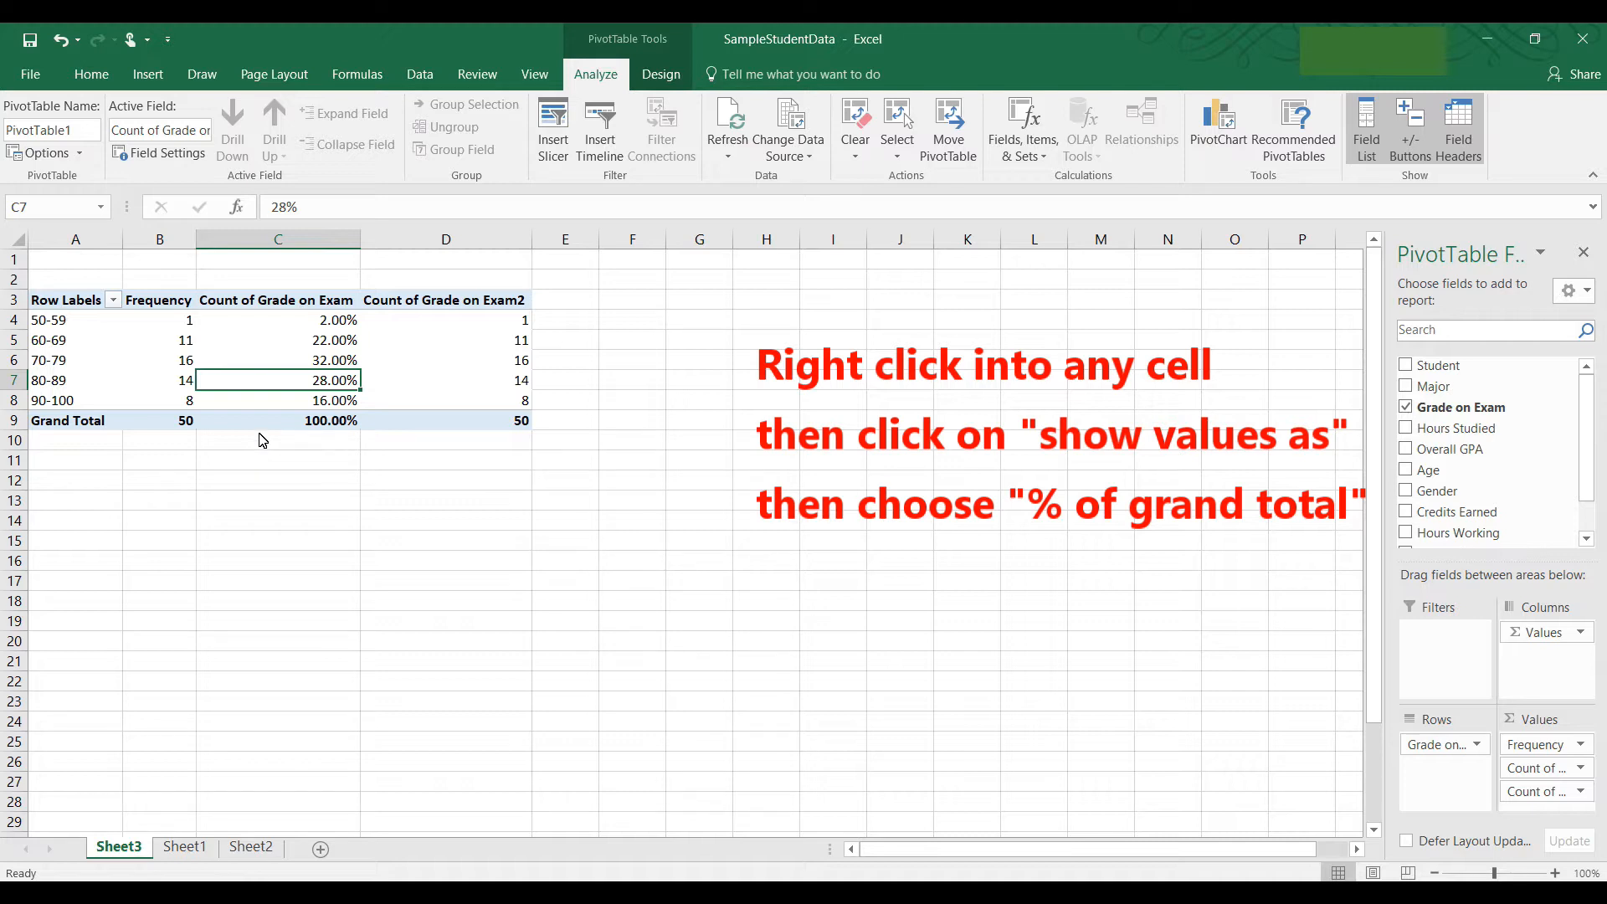
{"action": "left_click", "coordinate": [270, 305]}
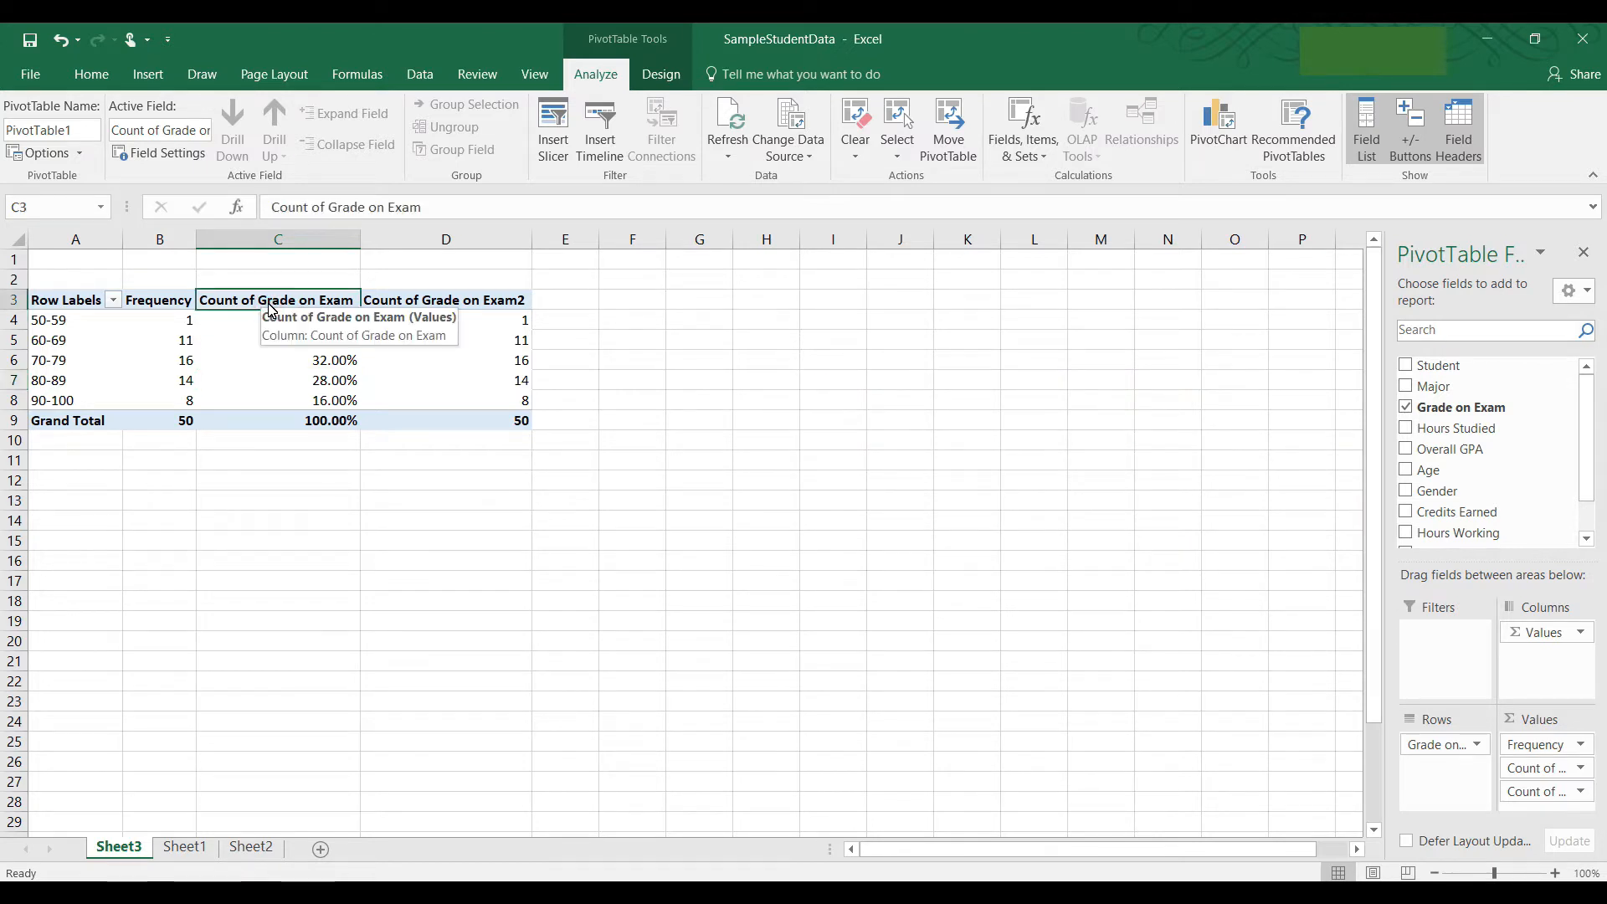
{"action": "type", "text": "Percent"}
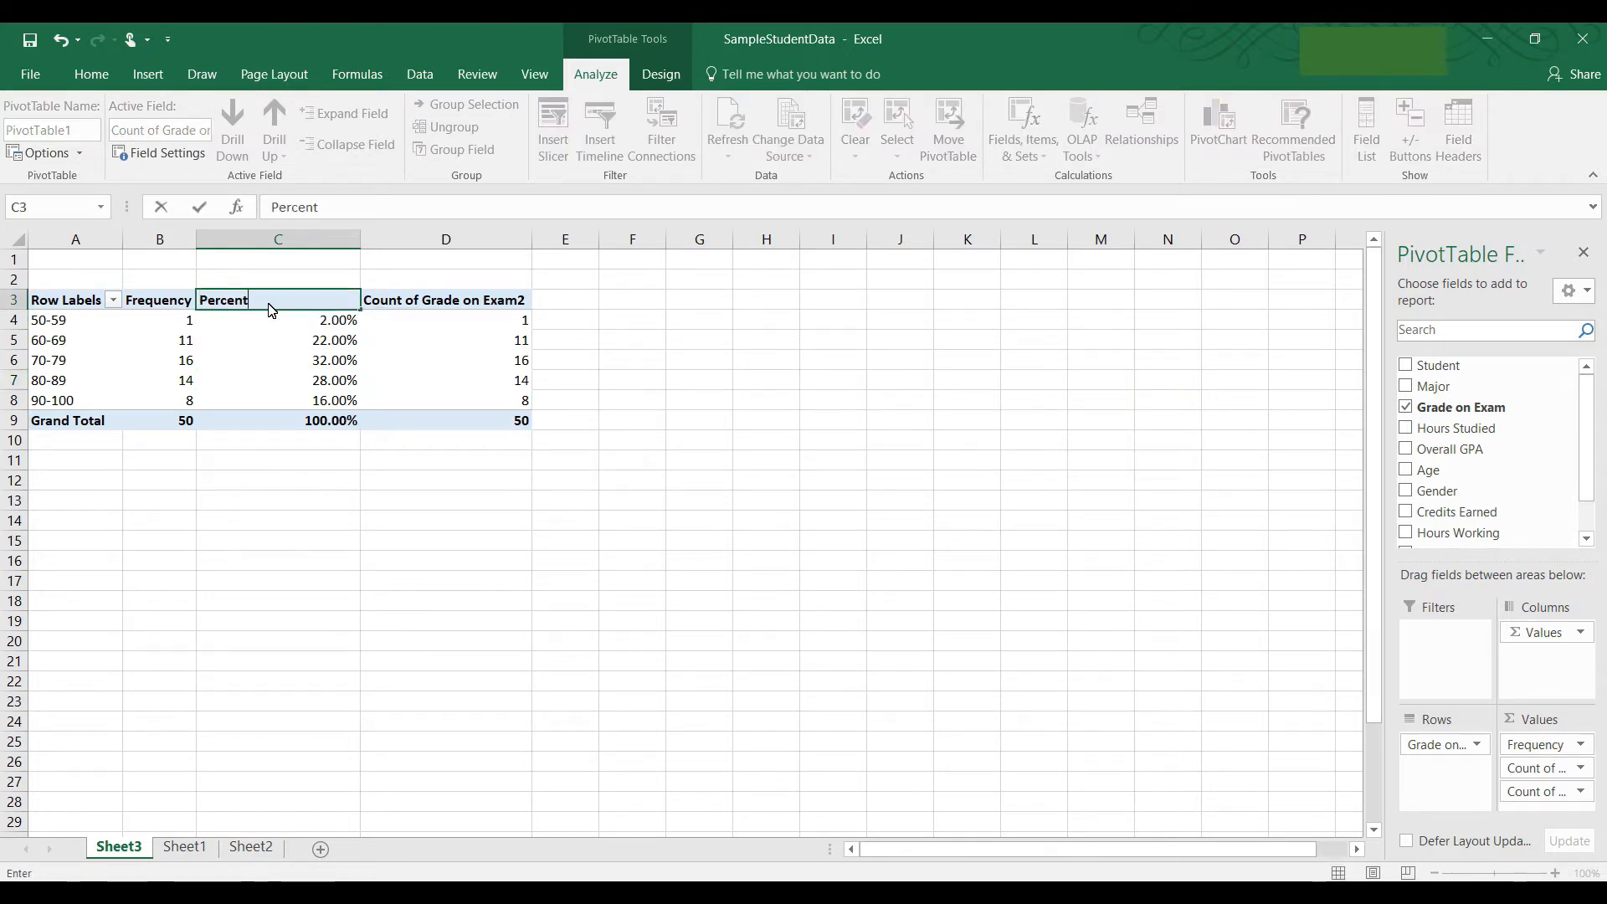
{"action": "type", "text": "age Frequency"}
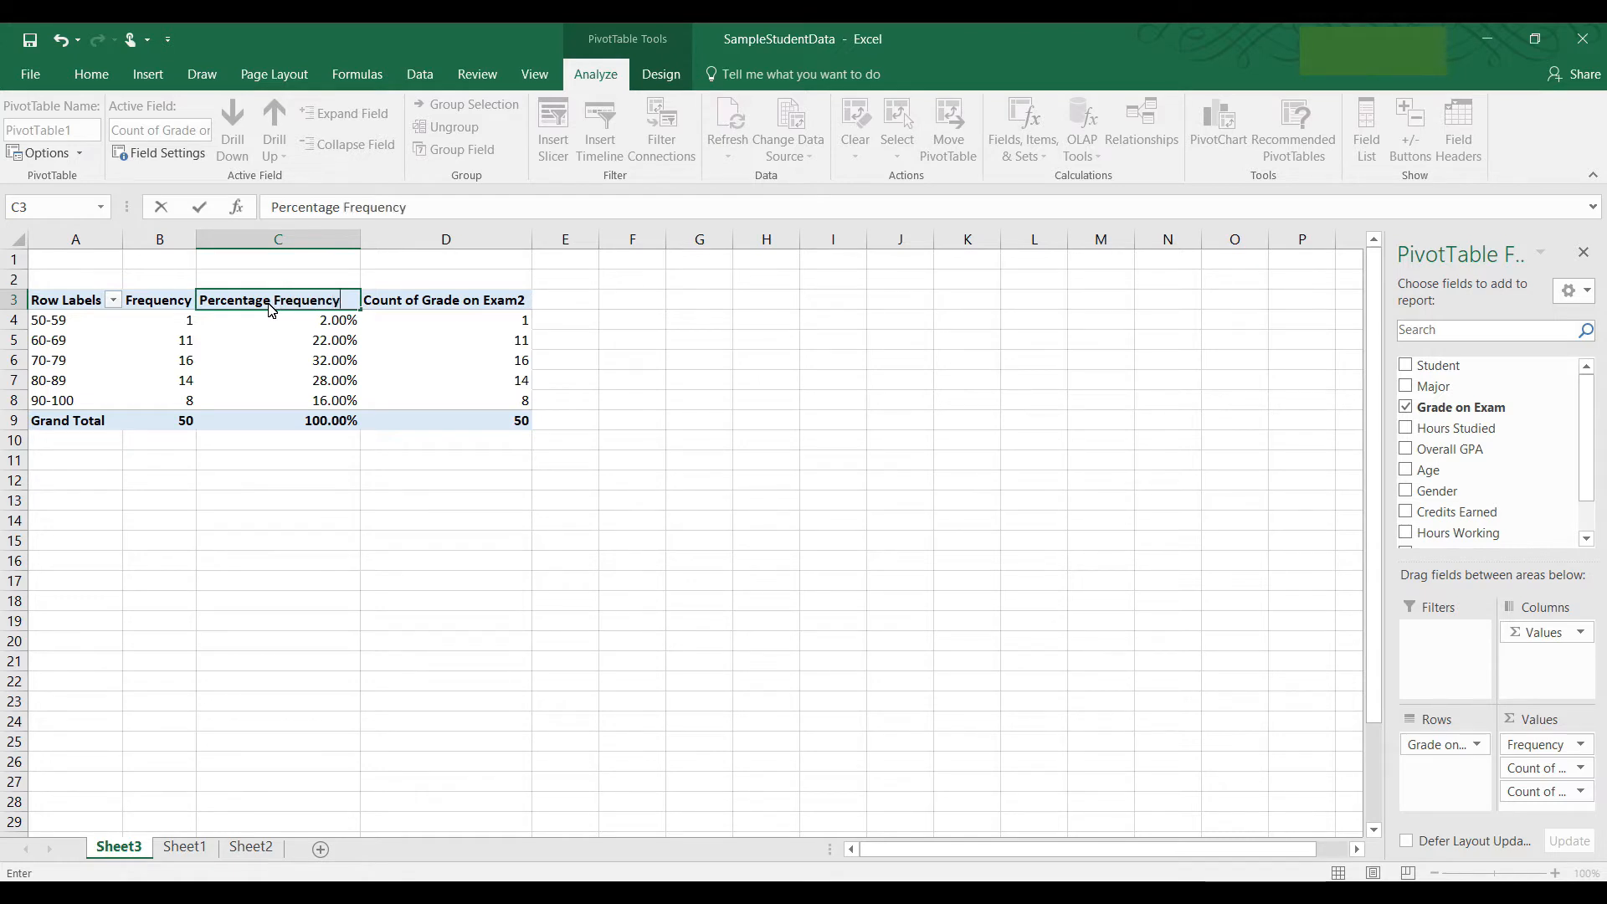
{"action": "left_click", "coordinate": [441, 360]}
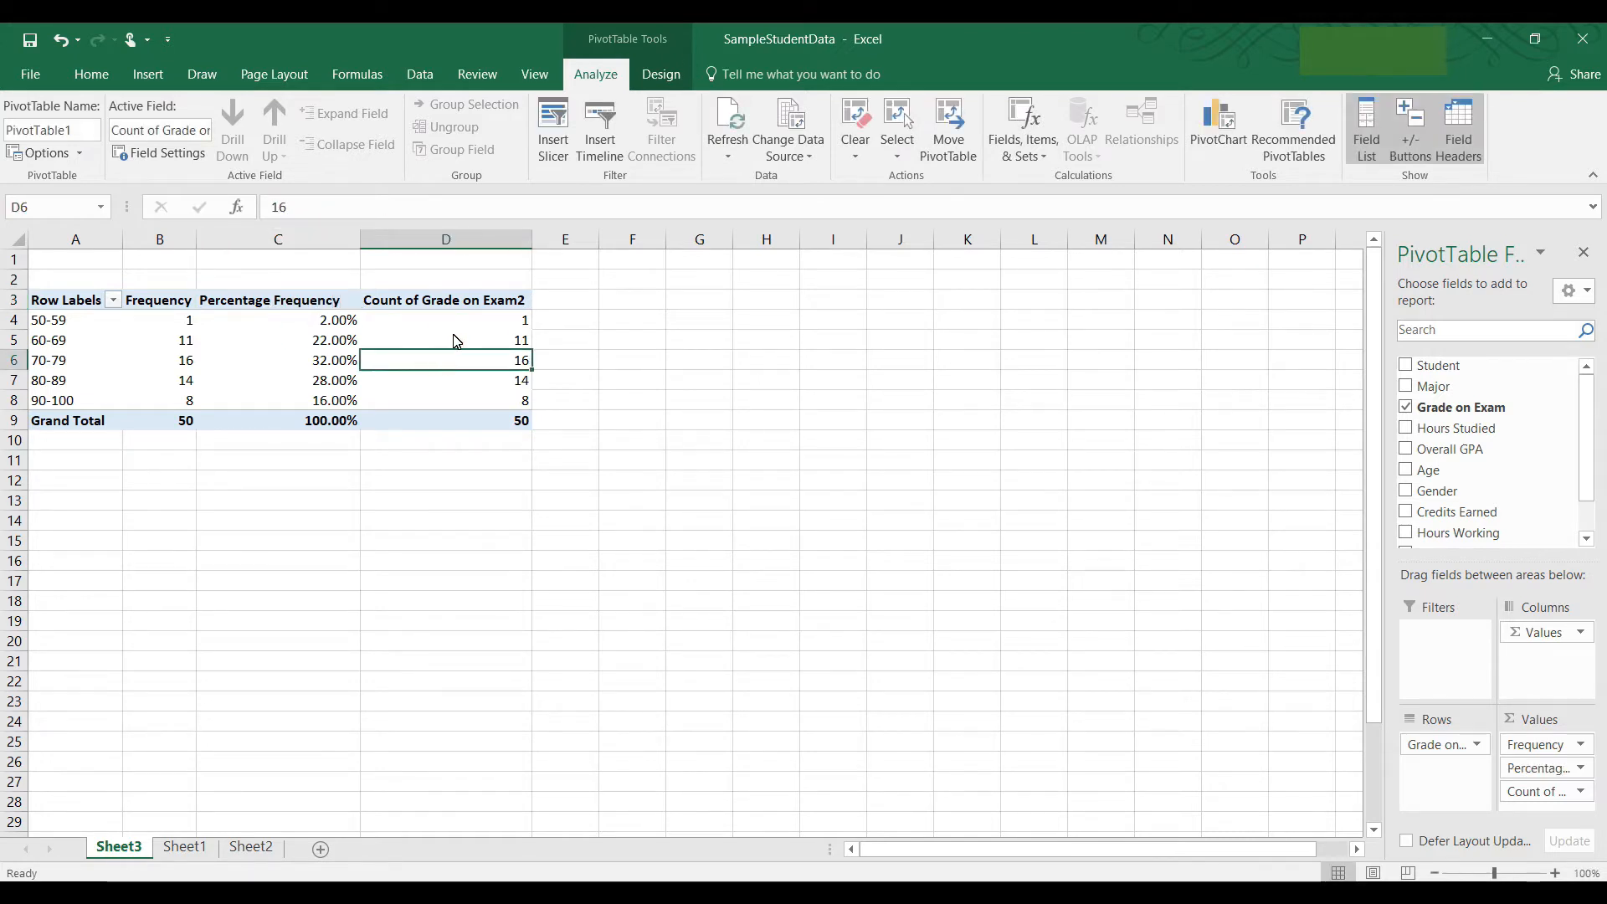
Show the Count of Grade on Exam2 column as a Running Total In, with Grade on Exam as the base field
{"action": "mouse_move", "coordinate": [469, 369]}
{"action": "right_click", "coordinate": [457, 371]}
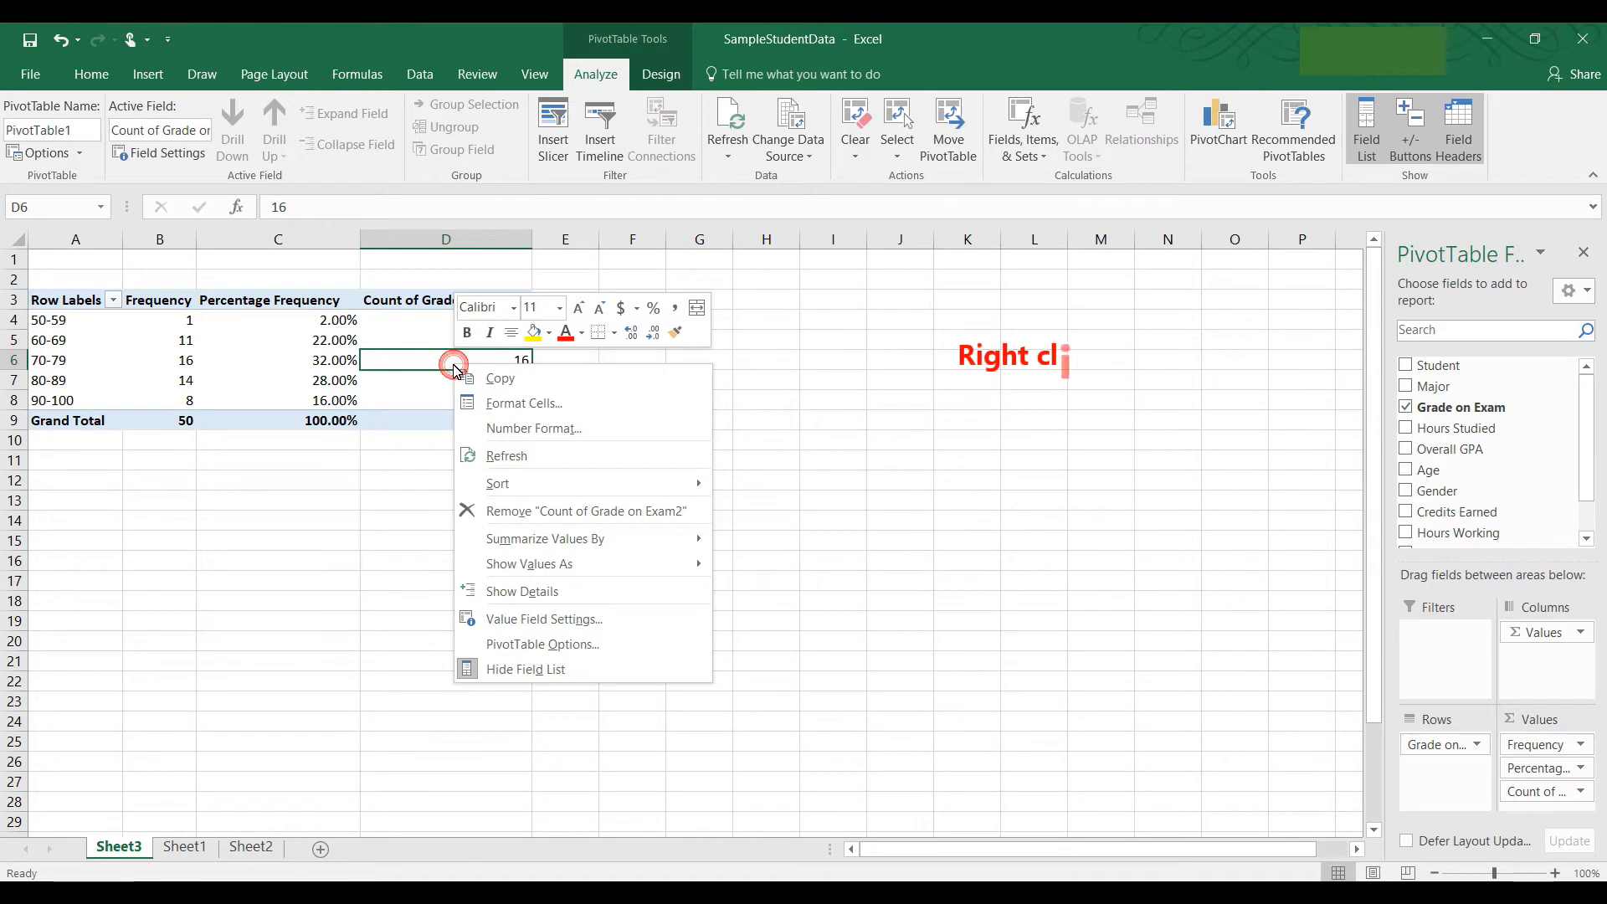
{"action": "mouse_move", "coordinate": [575, 570]}
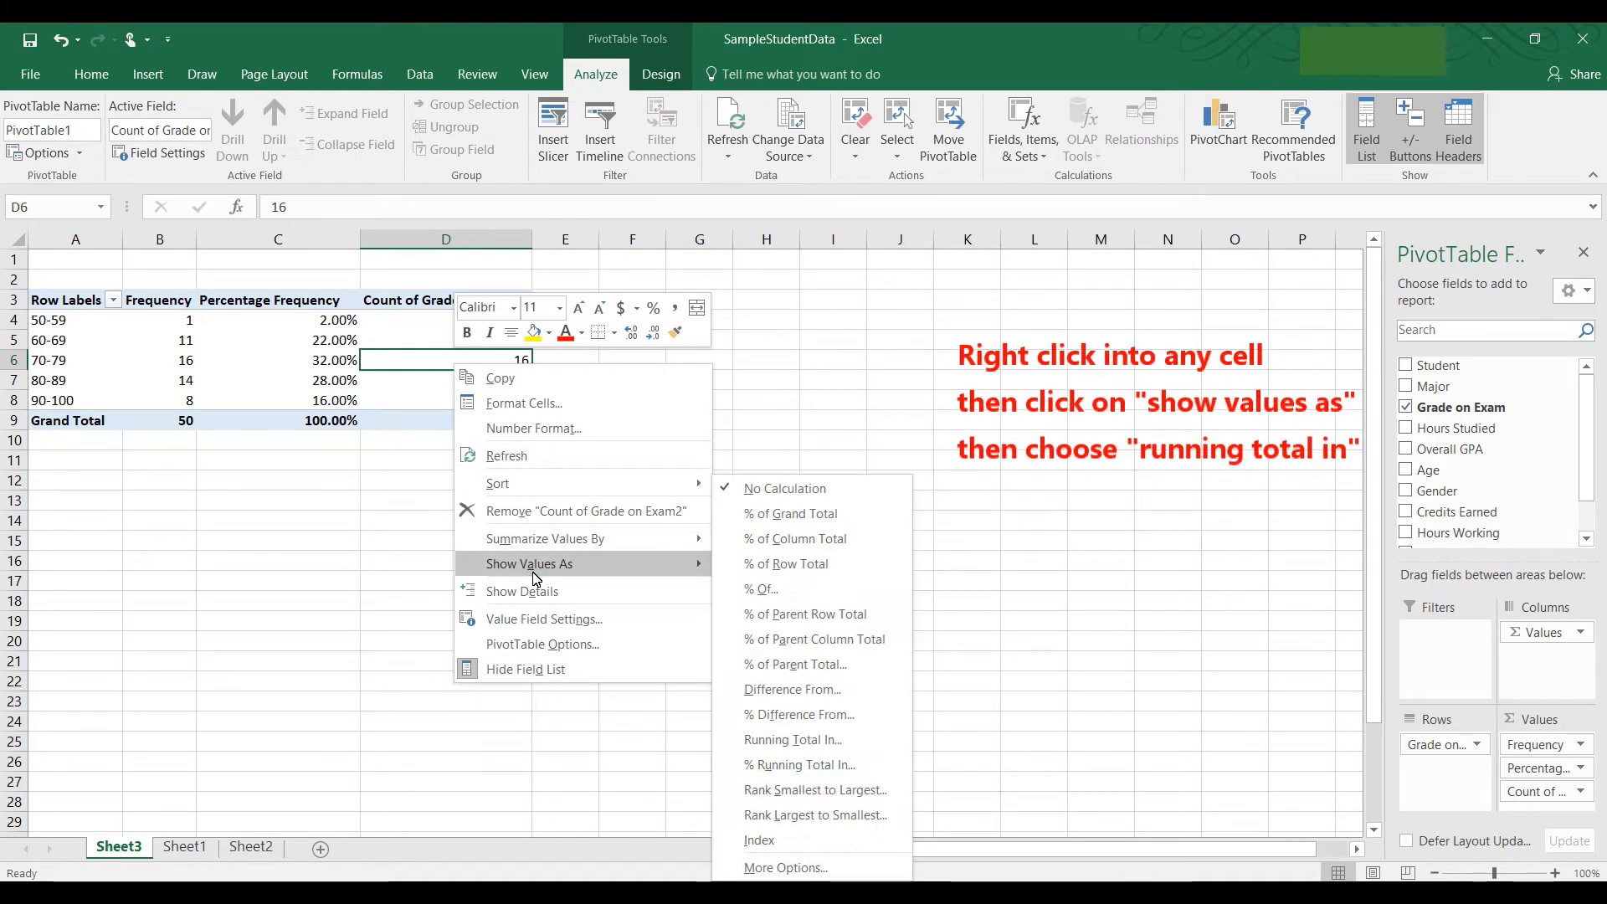
{"action": "left_click", "coordinate": [807, 739]}
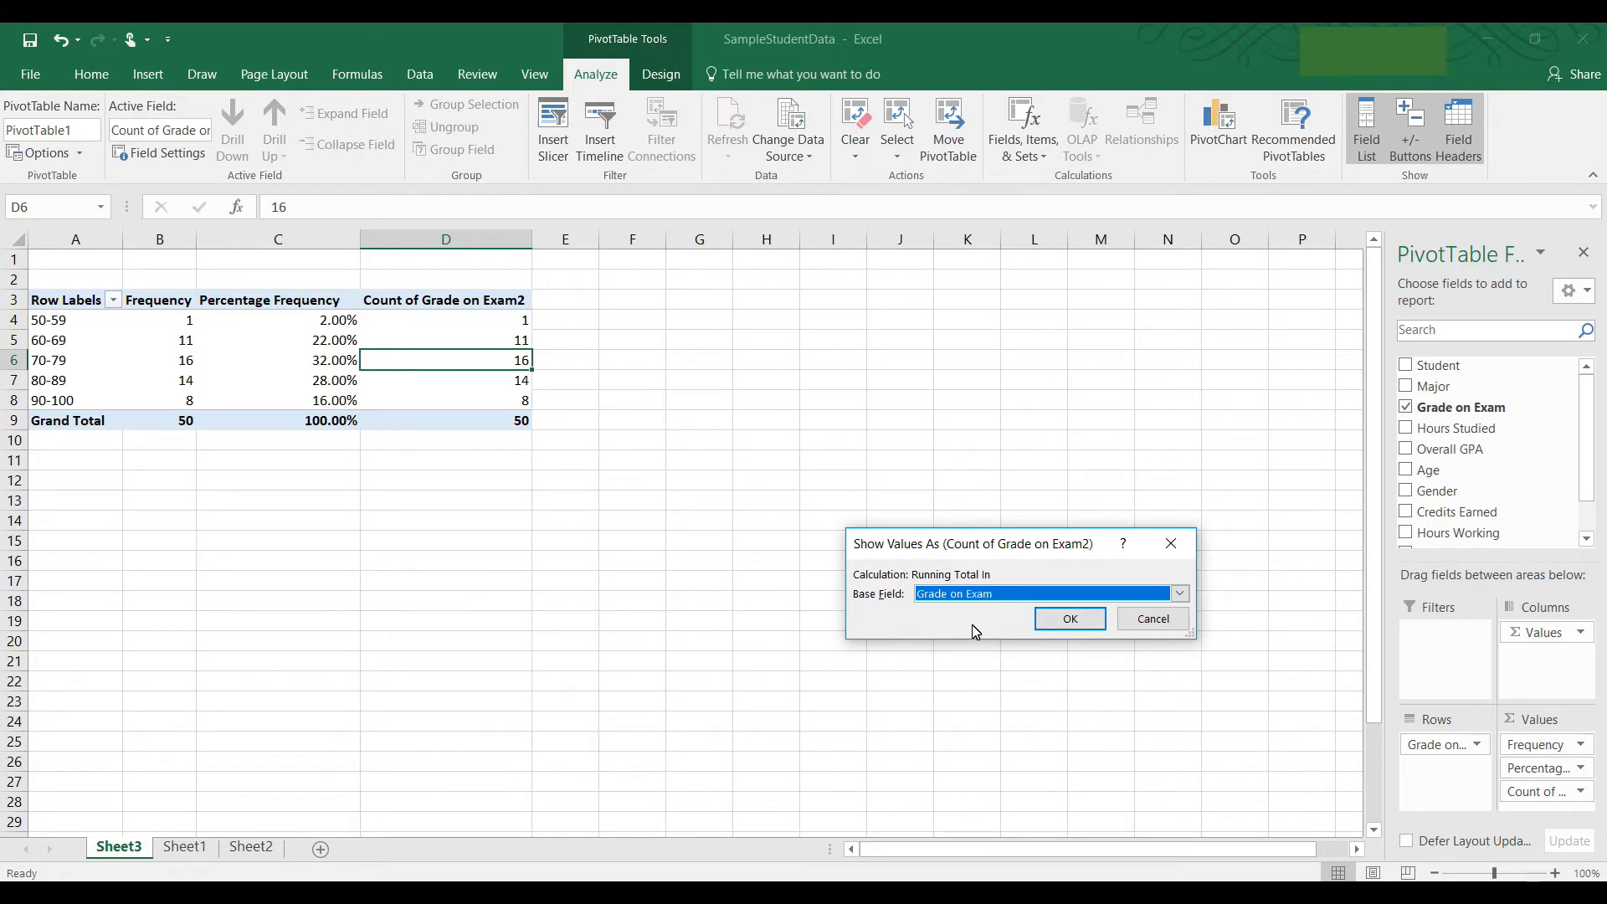
{"action": "left_click", "coordinate": [1072, 620]}
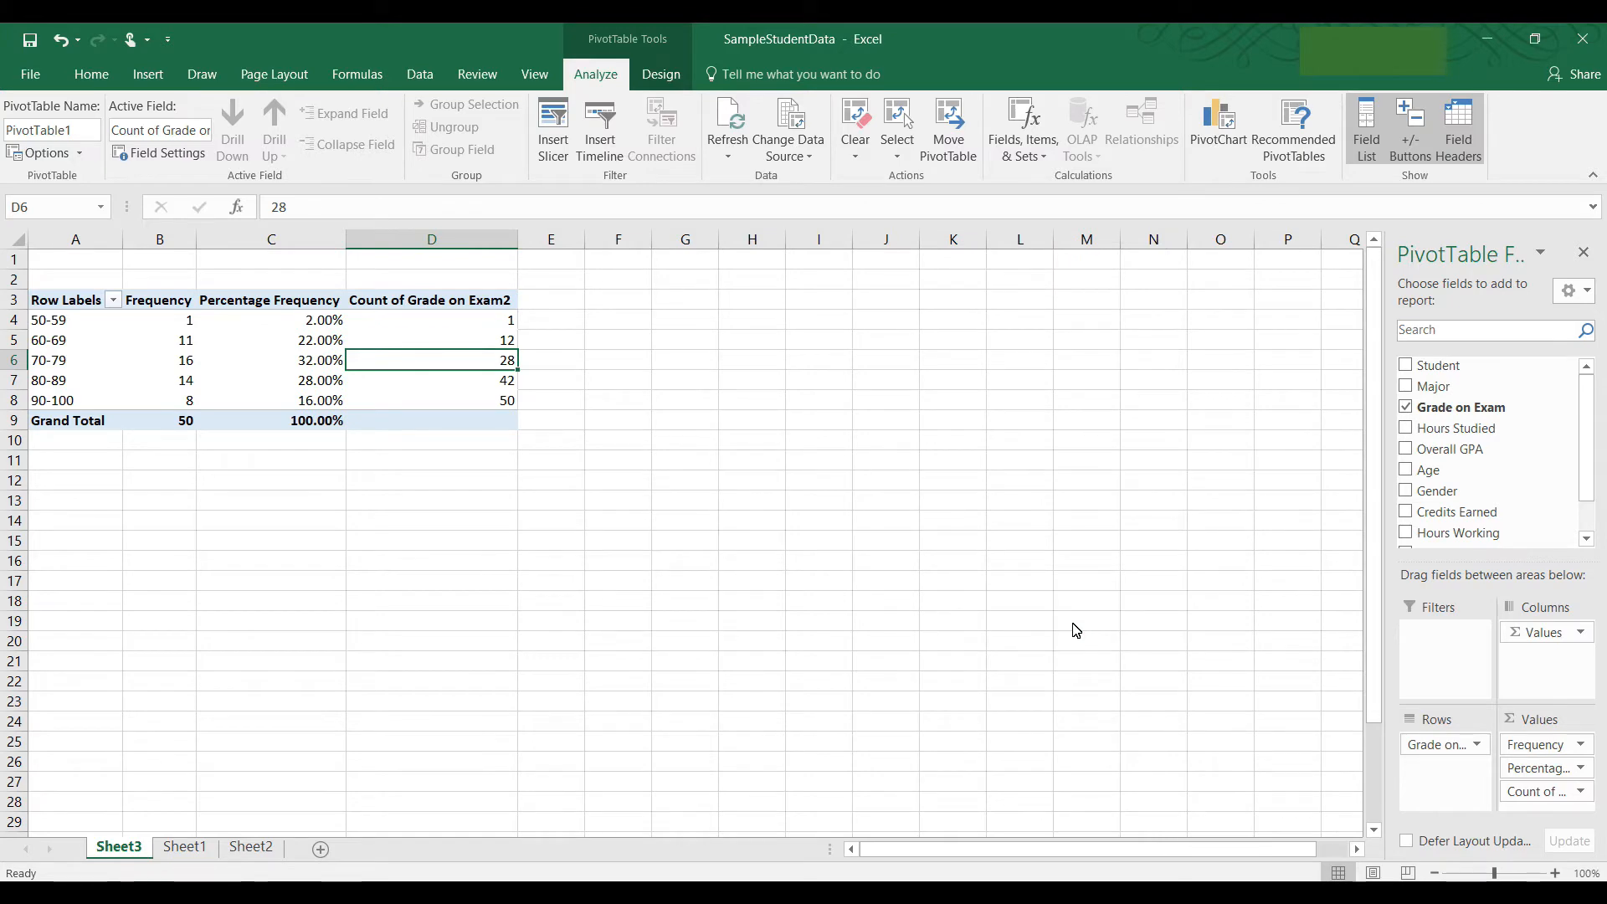
Rename the running total column's header in D3 as Cumulative Frequency
{"action": "left_click", "coordinate": [419, 308]}
{"action": "type", "text": "Cumulative F"}
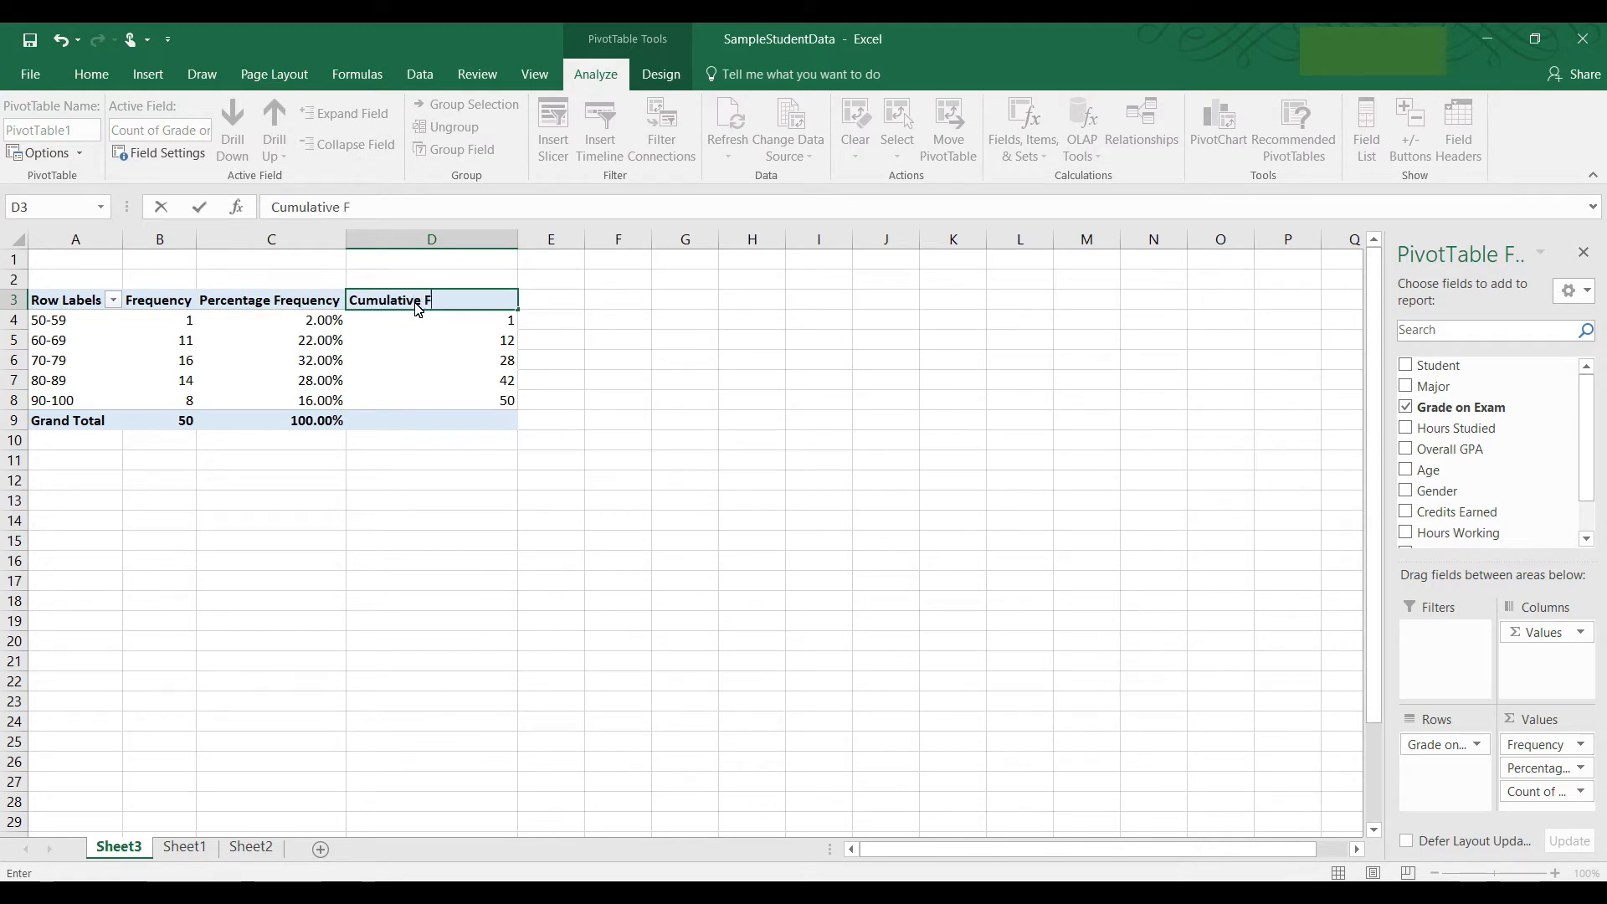
{"action": "type", "text": "requency"}
{"action": "left_click", "coordinate": [439, 467]}
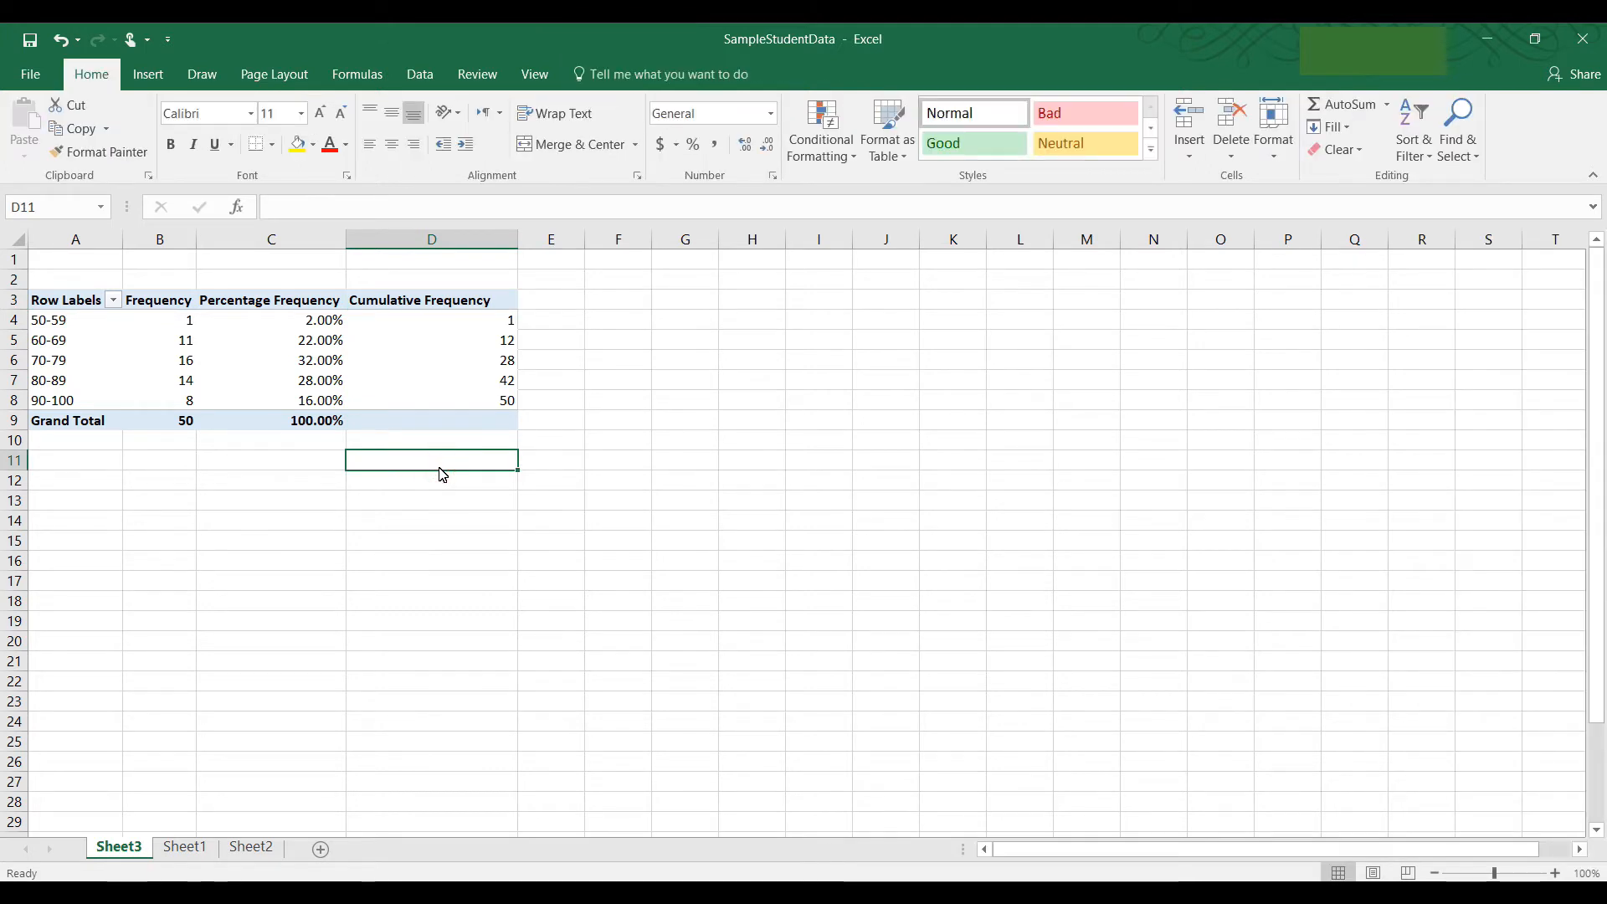
Add Grade on Exam to the PivotTable's values once more as a fourth value column
{"action": "left_click", "coordinate": [458, 403]}
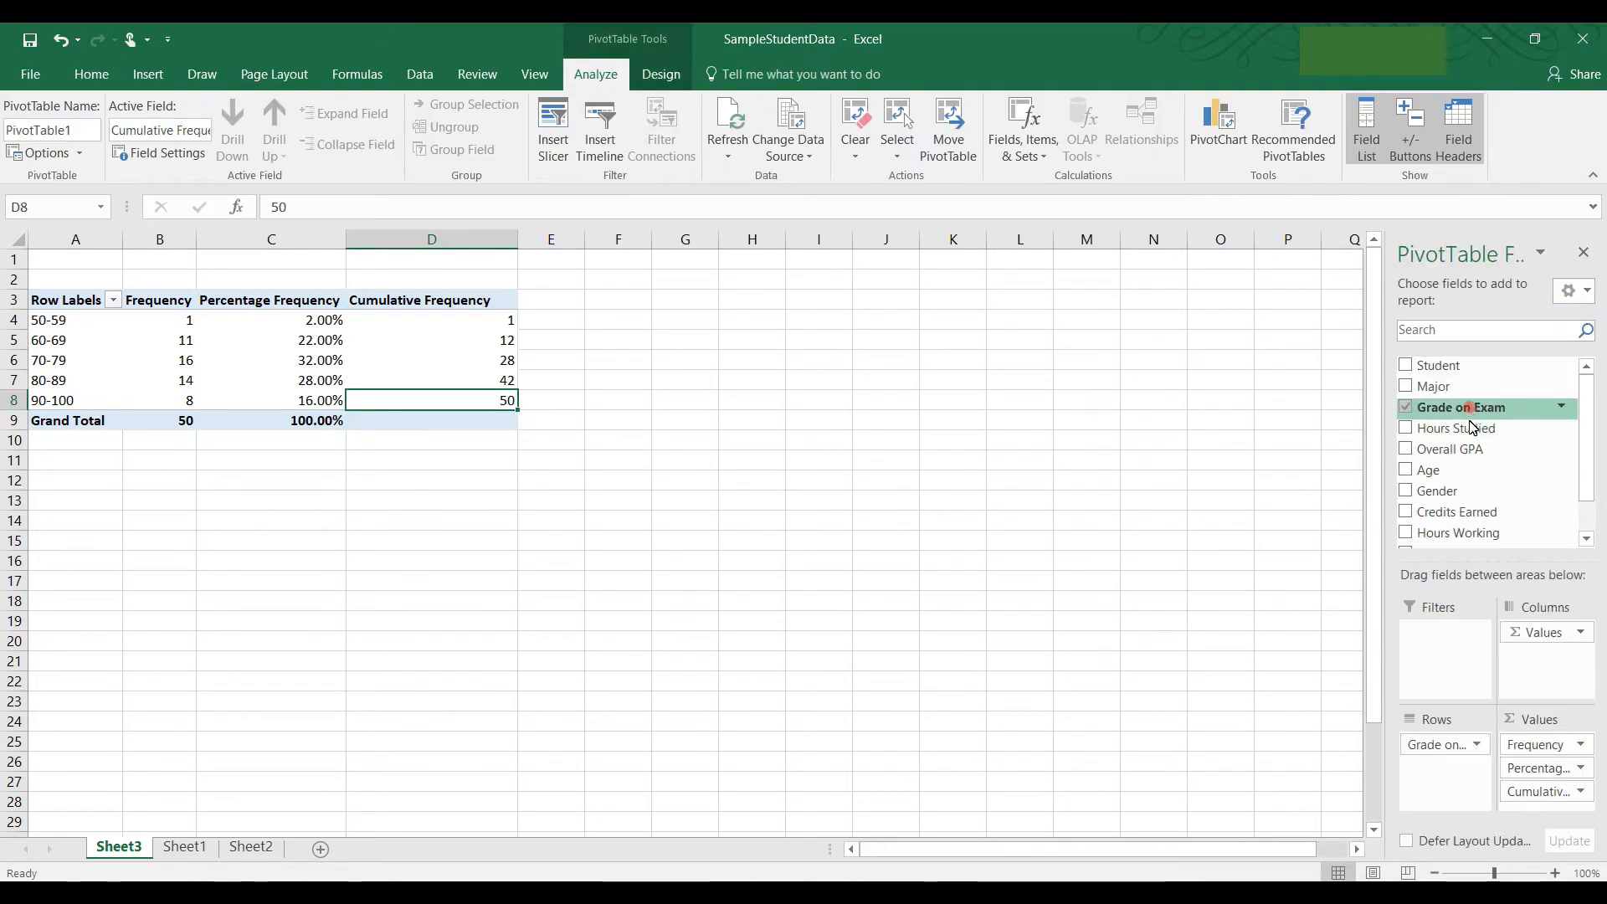
{"action": "scroll", "coordinate": [1490, 512], "scroll_direction": "down", "scroll_amount": 1}
{"action": "left_click_drag", "start_coordinate": [1543, 730], "coordinate": [1559, 802]}
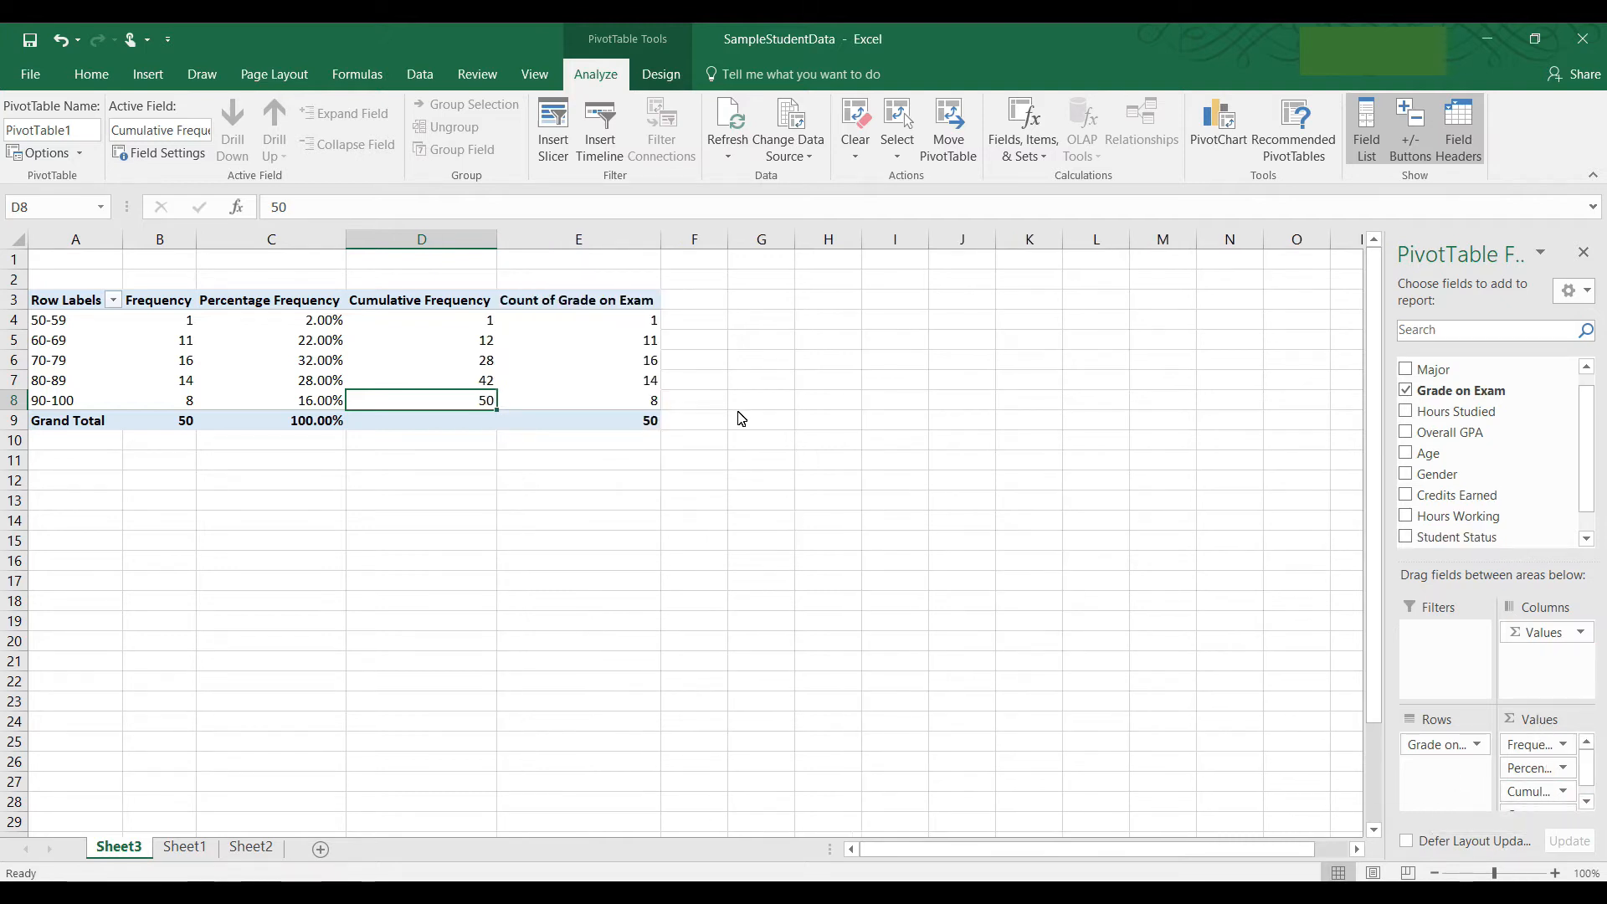
Show the new Count of Grade on Exam column as % Running Total In, with Grade on Exam as the base field
{"action": "left_click", "coordinate": [603, 339]}
{"action": "right_click", "coordinate": [603, 339]}
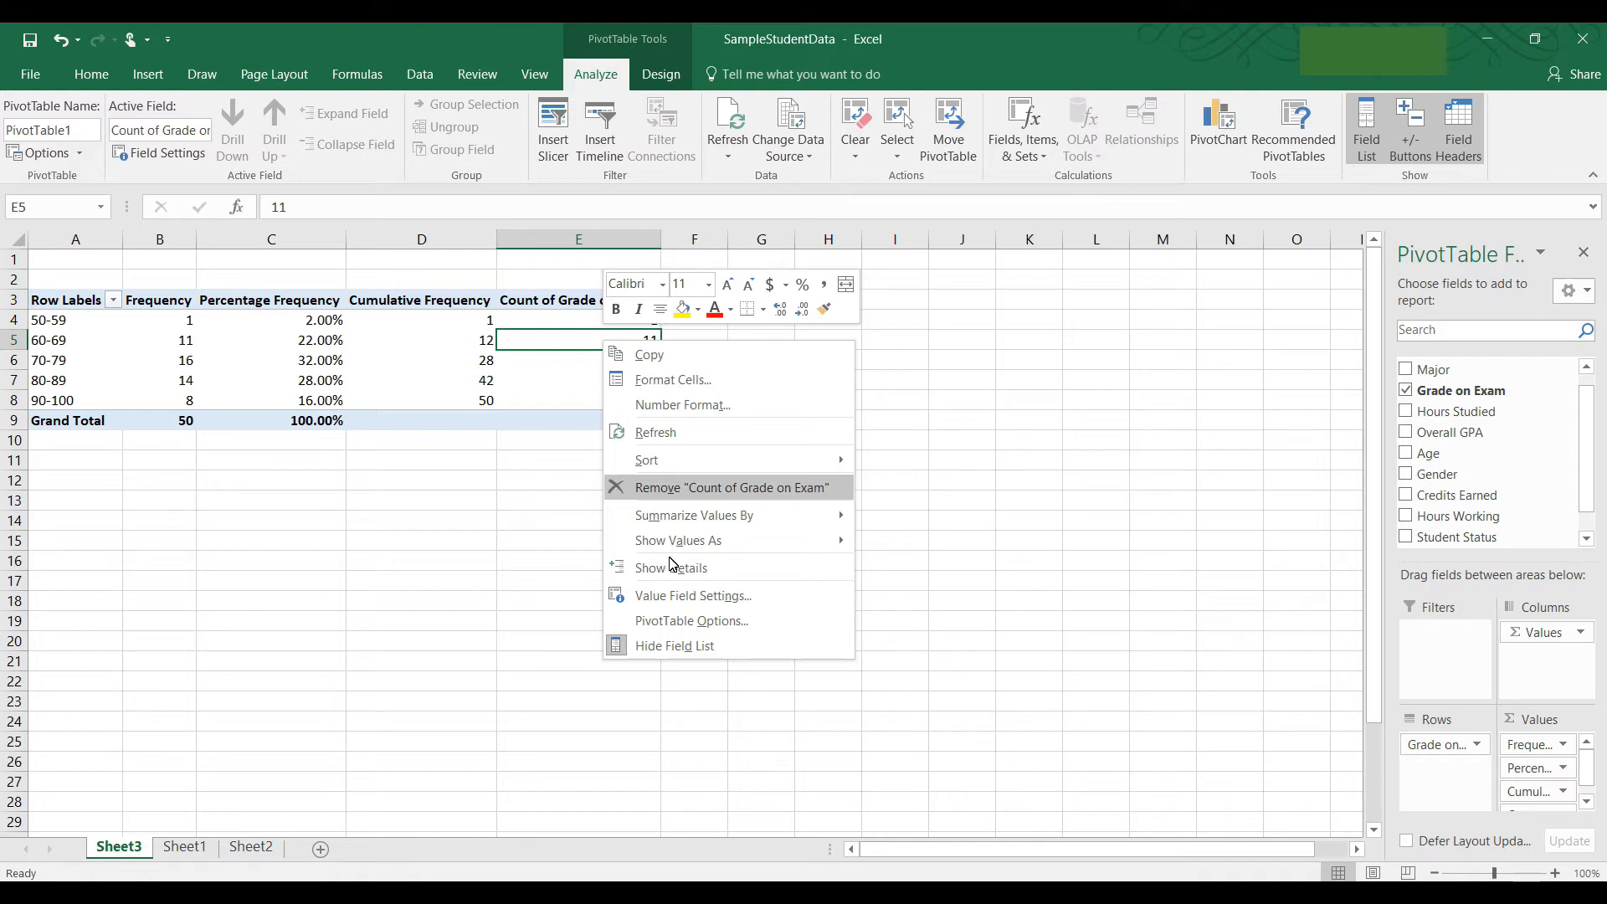
{"action": "mouse_move", "coordinate": [690, 544]}
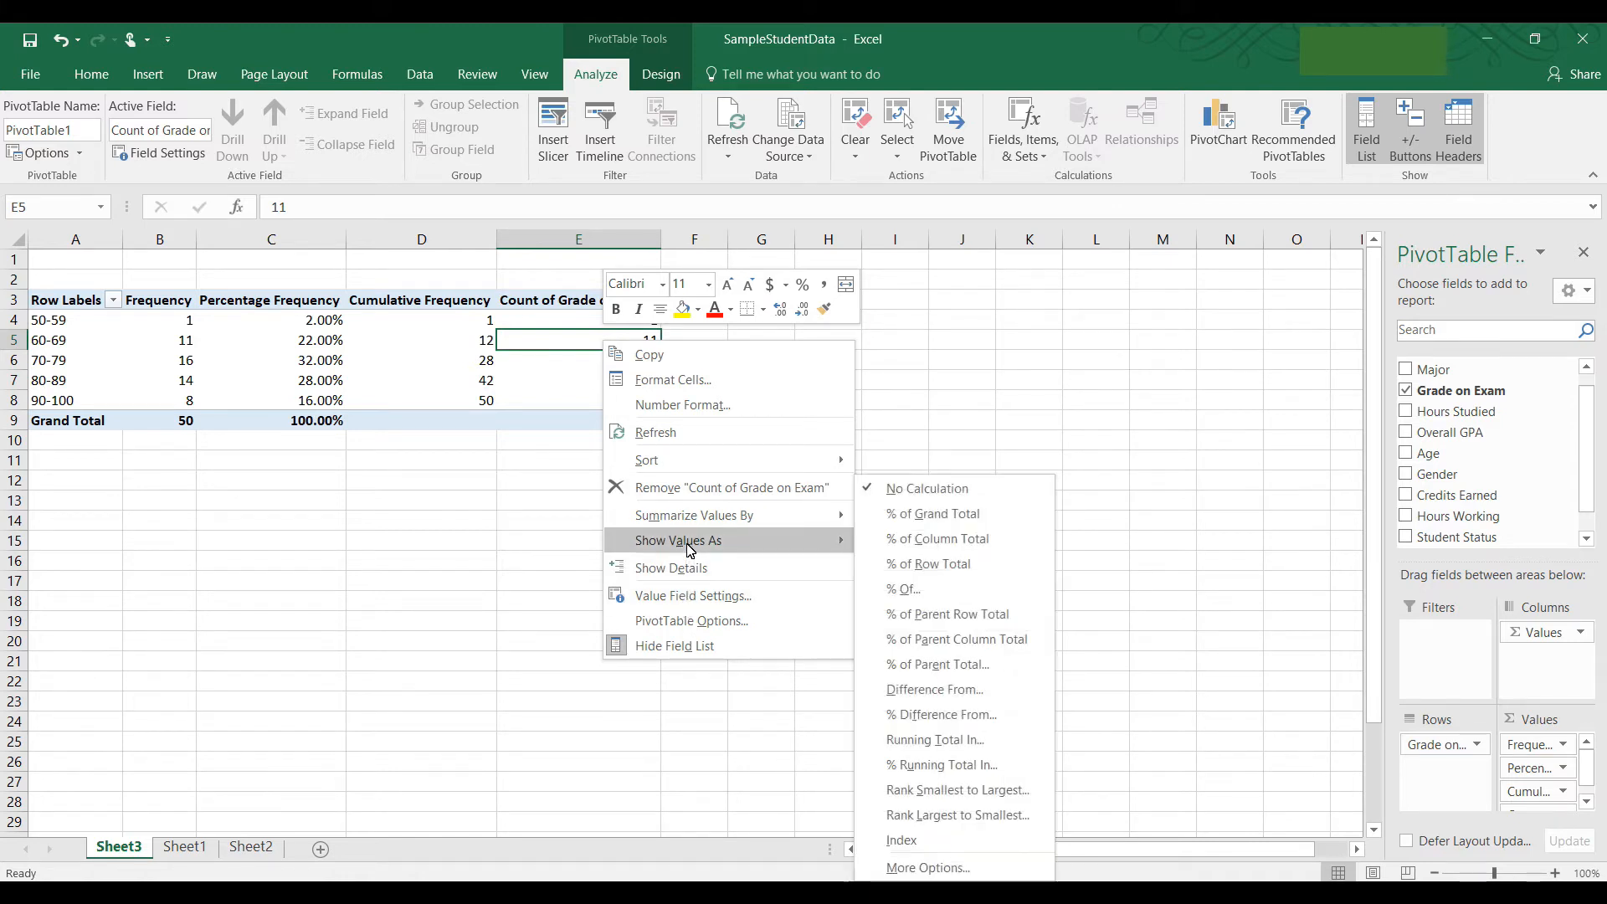
{"action": "left_click", "coordinate": [937, 764]}
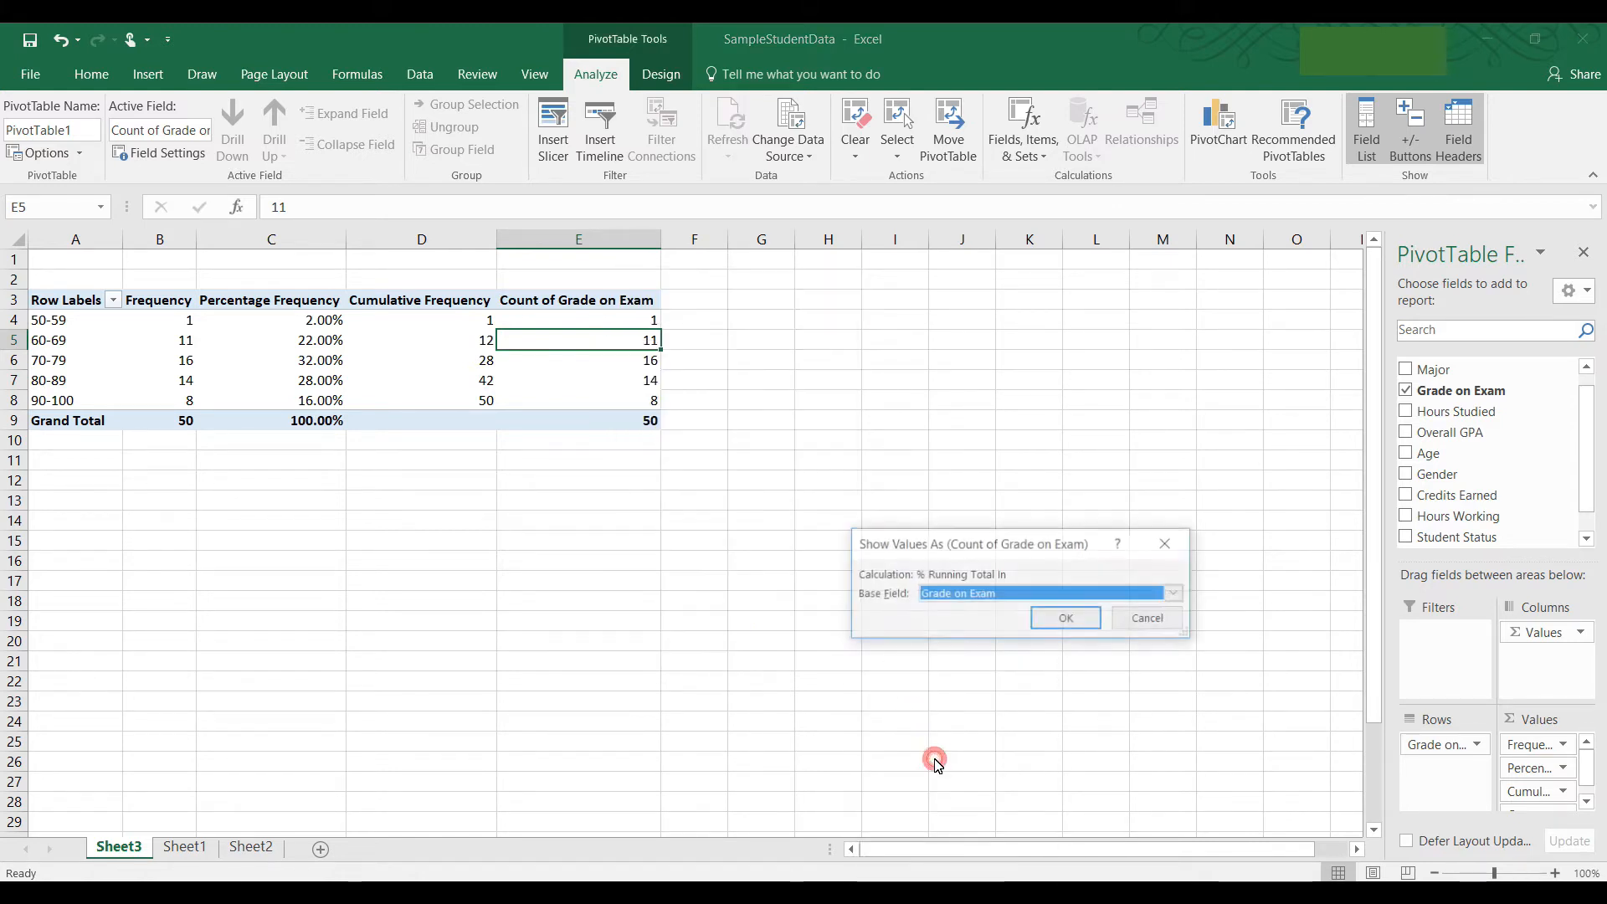
{"action": "left_click", "coordinate": [1065, 617]}
Rename the percentage running total column's header in E3 as Cumulative Percentage
{"action": "left_click", "coordinate": [566, 303]}
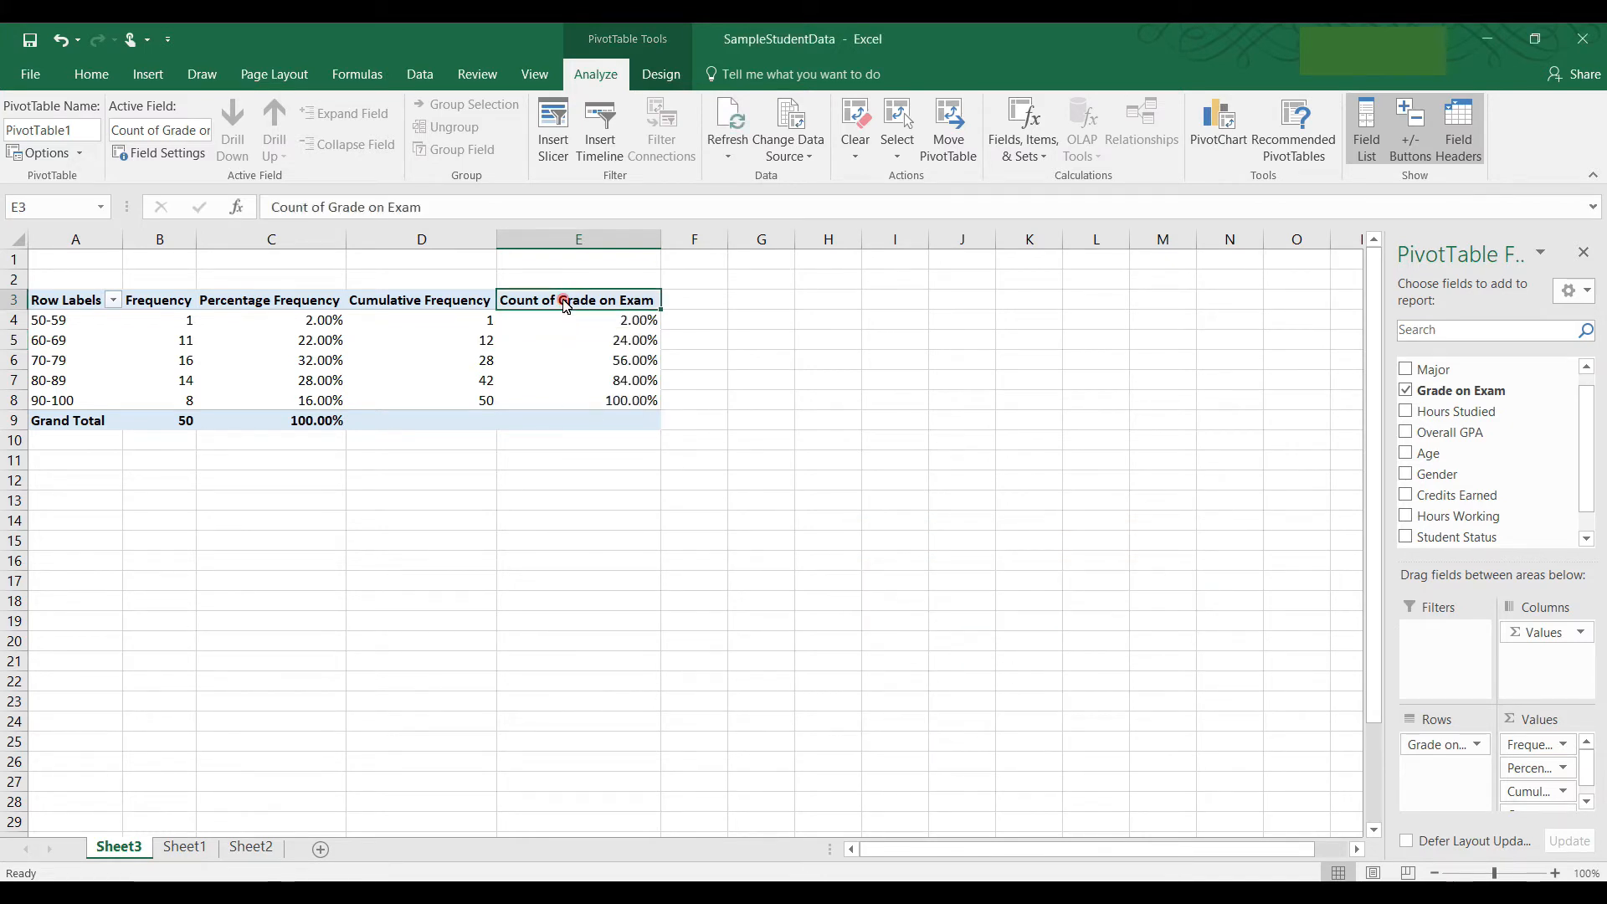
{"action": "type", "text": "Cumu"}
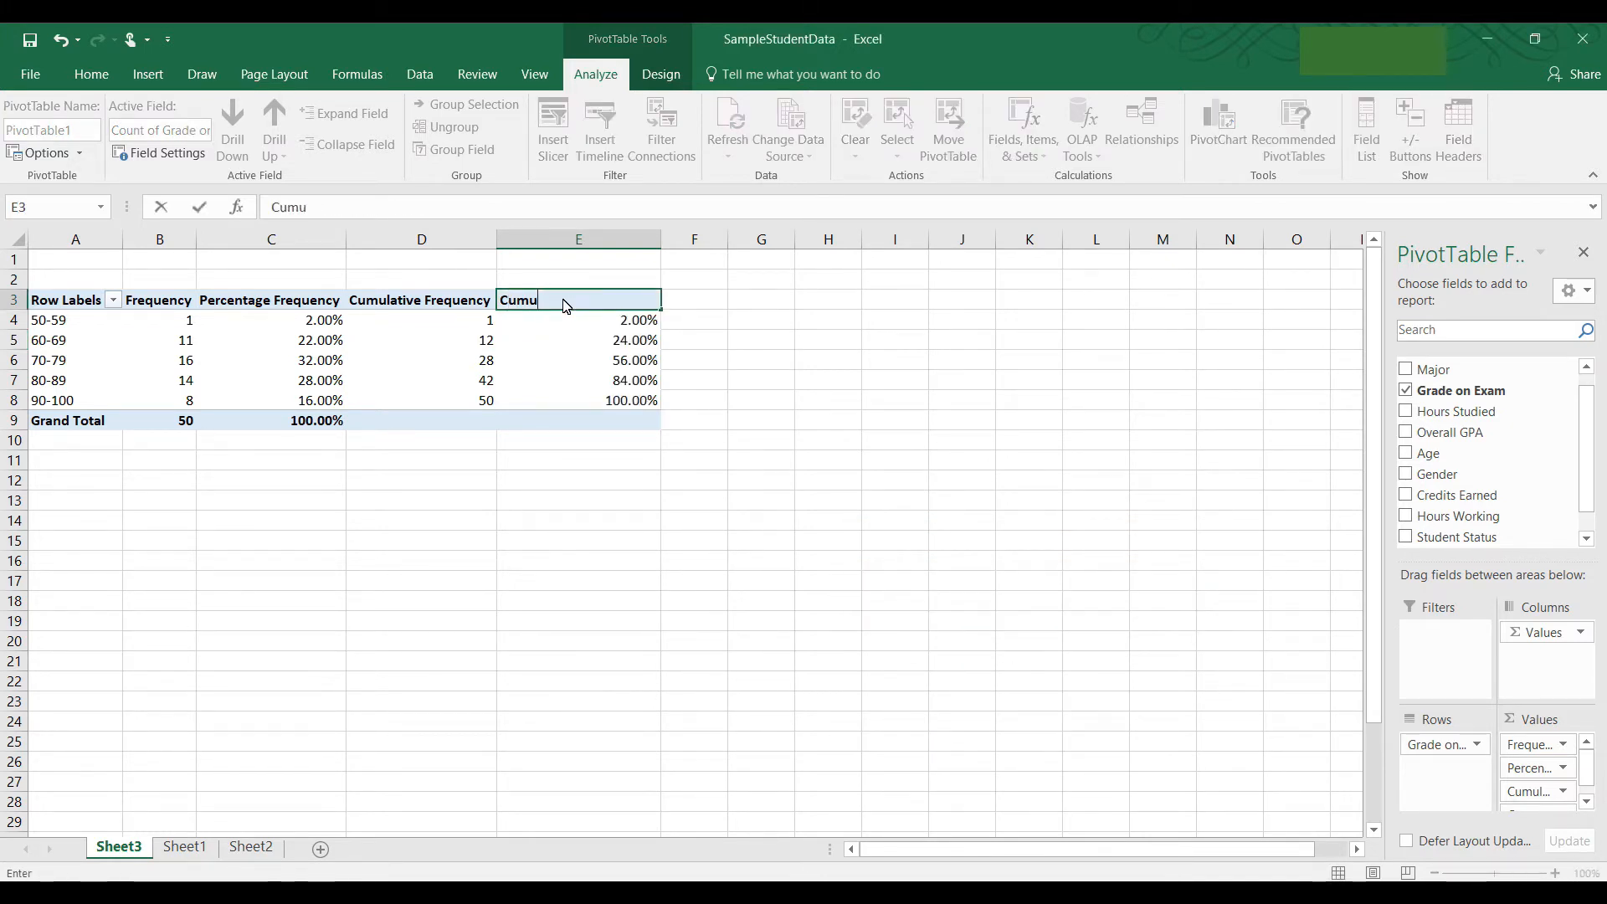
{"action": "type", "text": "lative Percentage"}
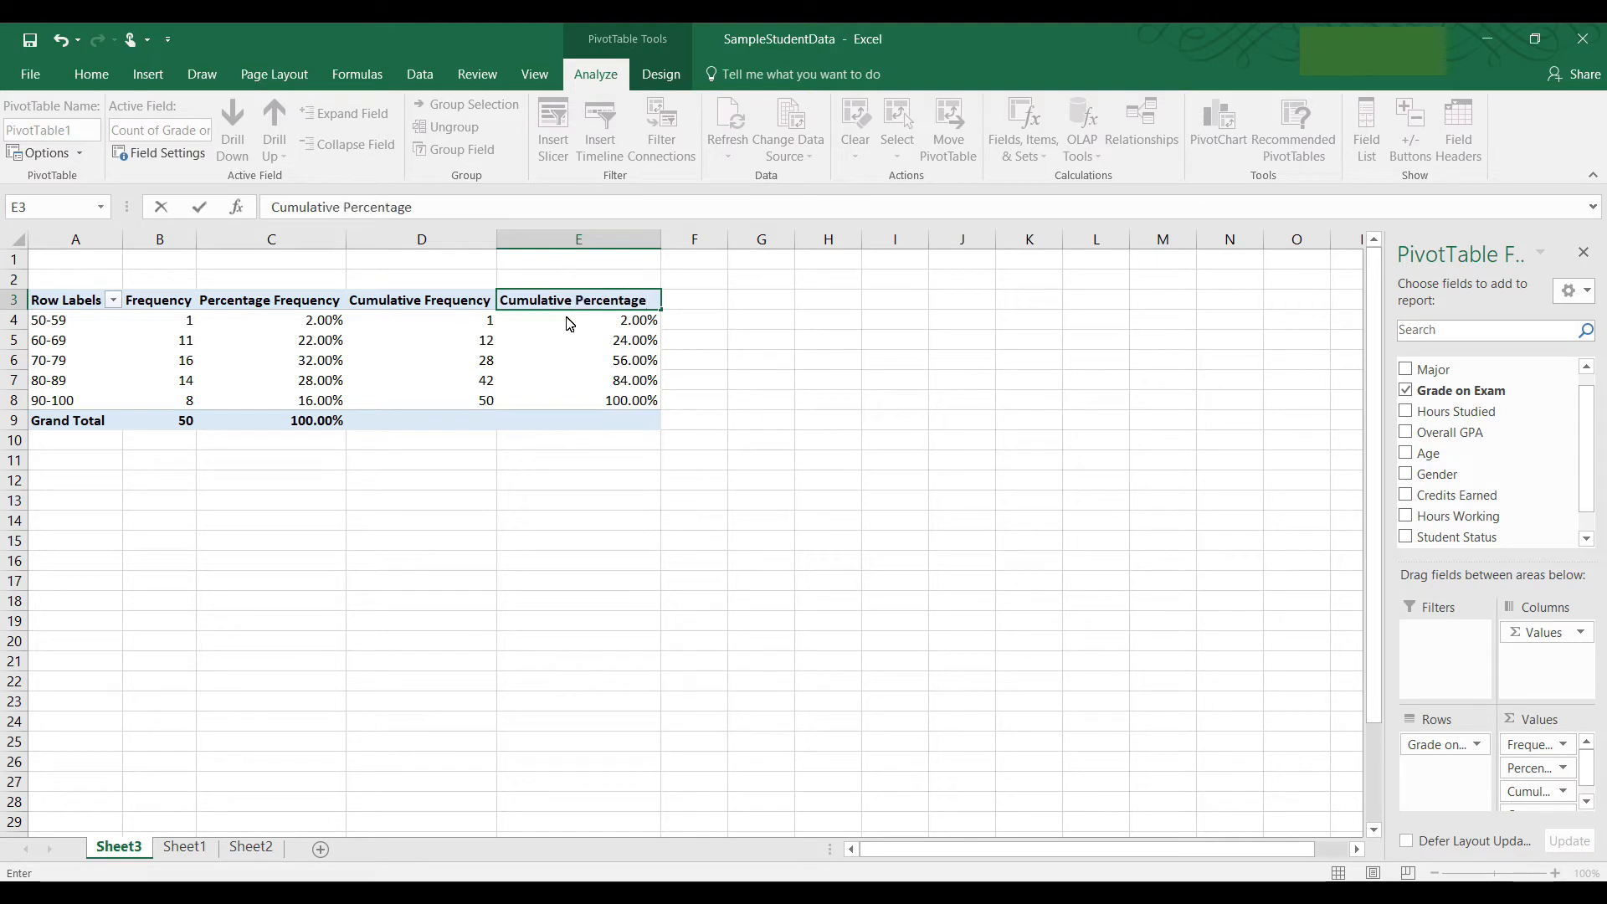
{"action": "left_click", "coordinate": [595, 479]}
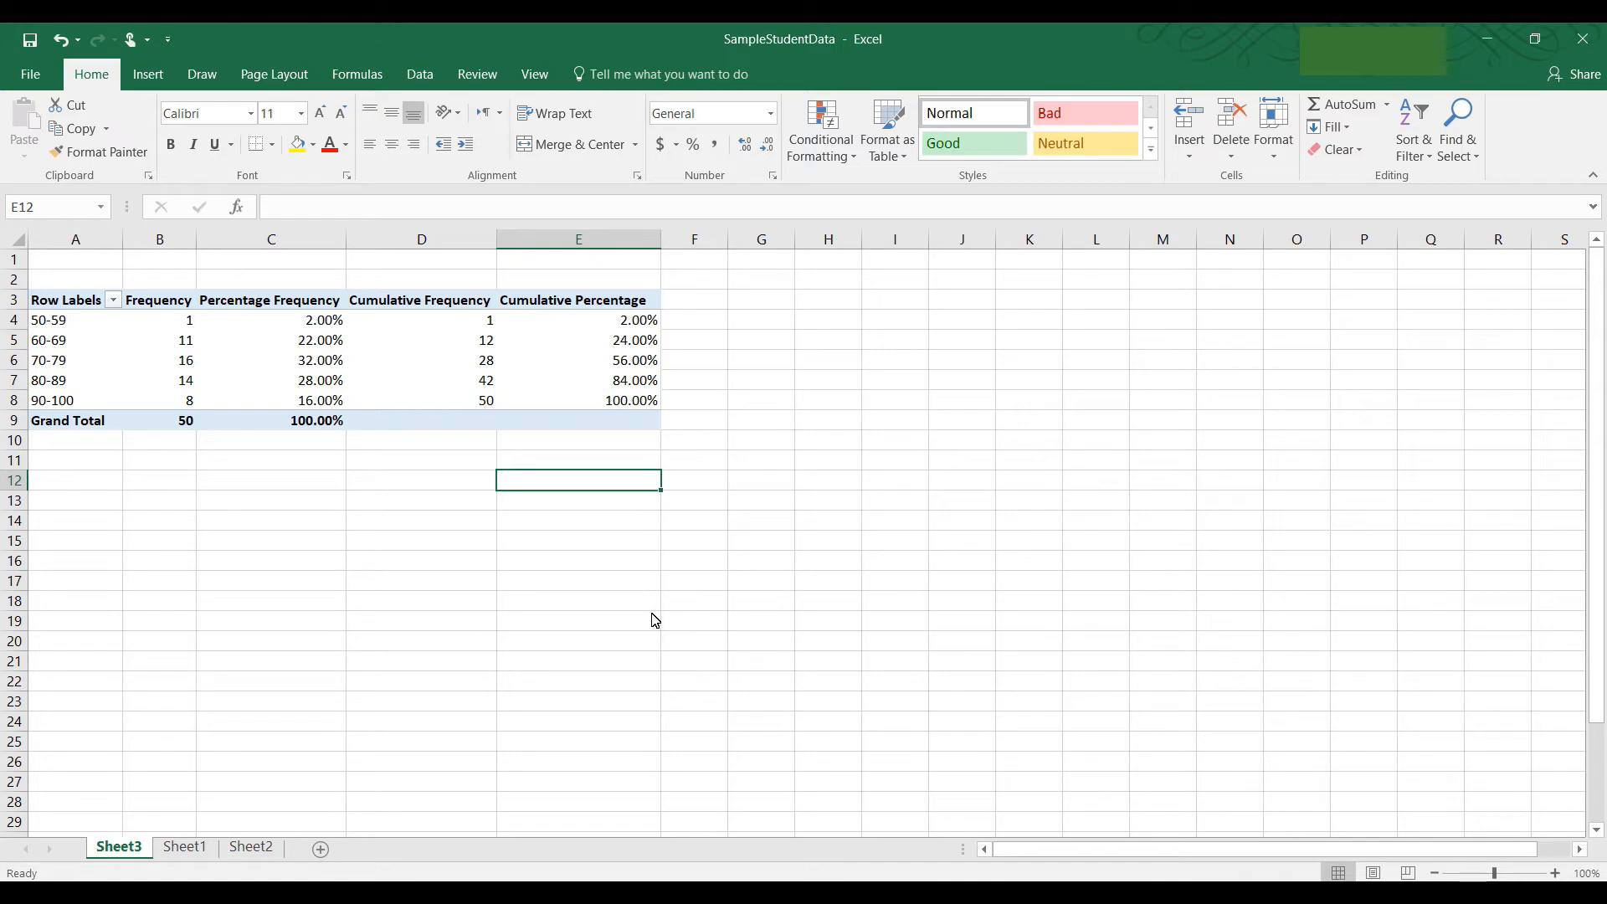
Remove the Cumulative Frequency and Percentage Frequency fields from the PivotTable's values, keeping Frequency and Cumulative Percentage
{"action": "left_click", "coordinate": [592, 404]}
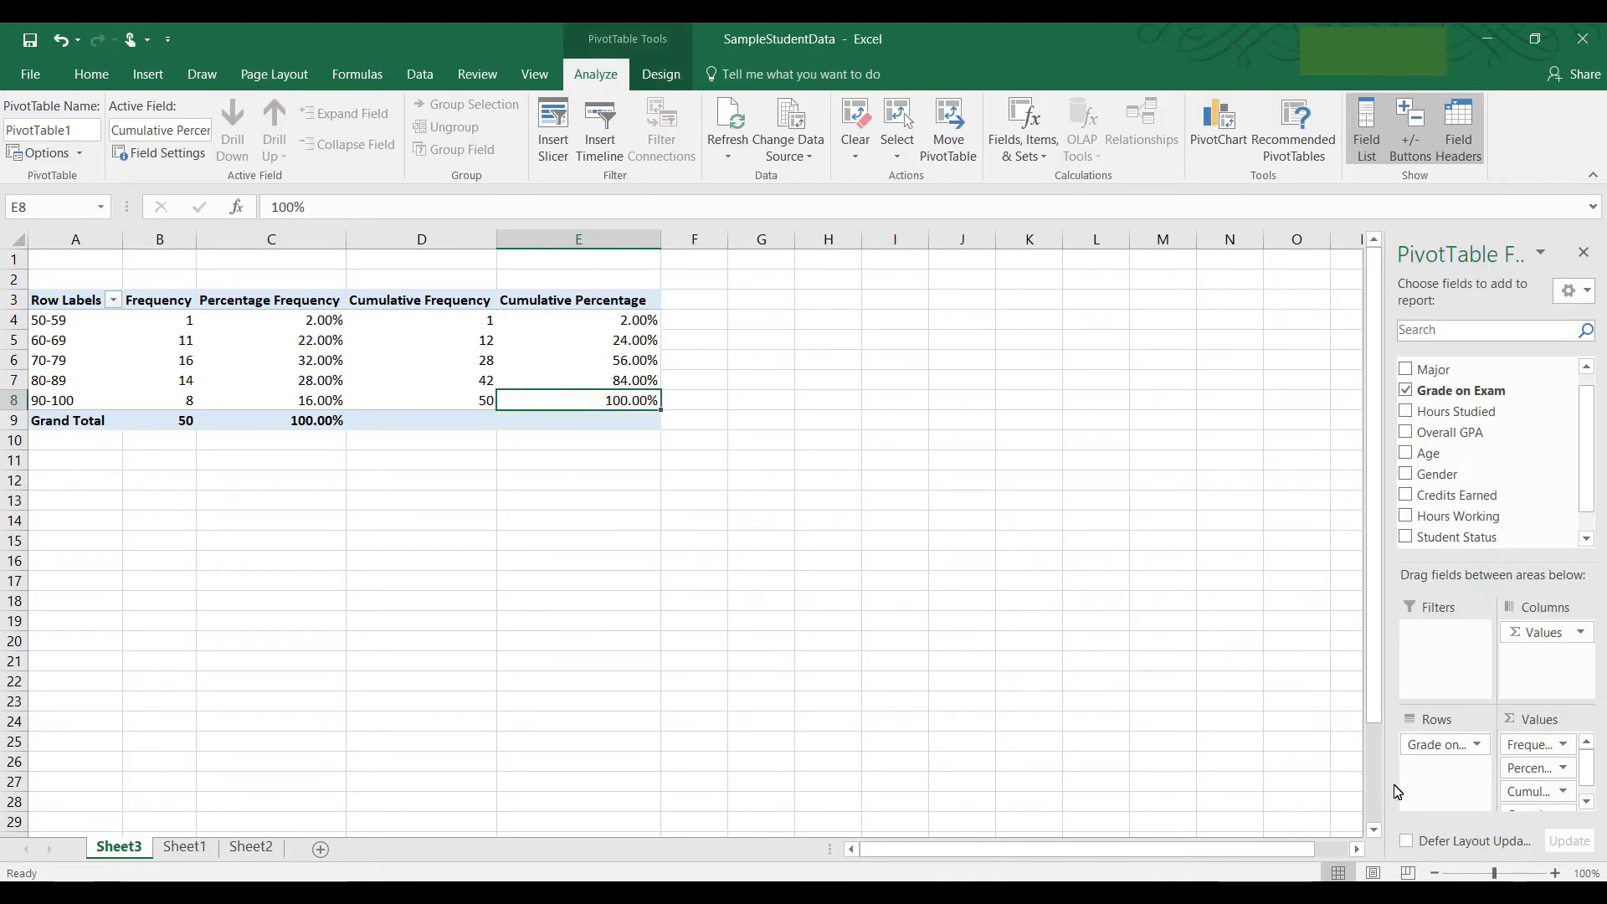
{"action": "left_click_drag", "start_coordinate": [1586, 769], "coordinate": [1588, 799]}
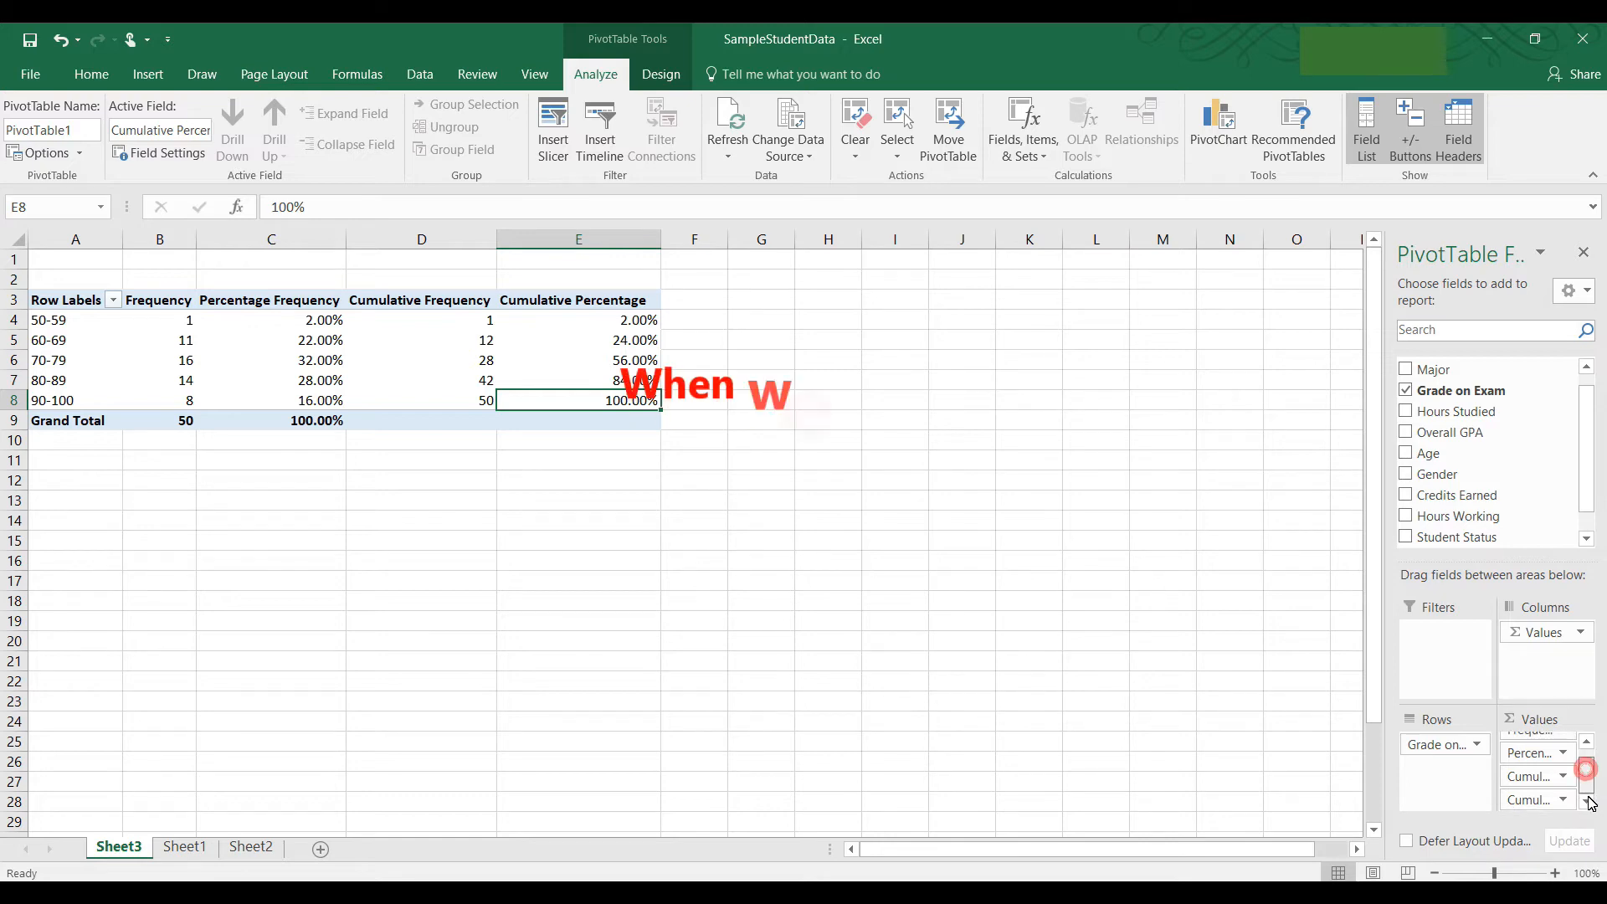
{"action": "left_click", "coordinate": [1539, 800]}
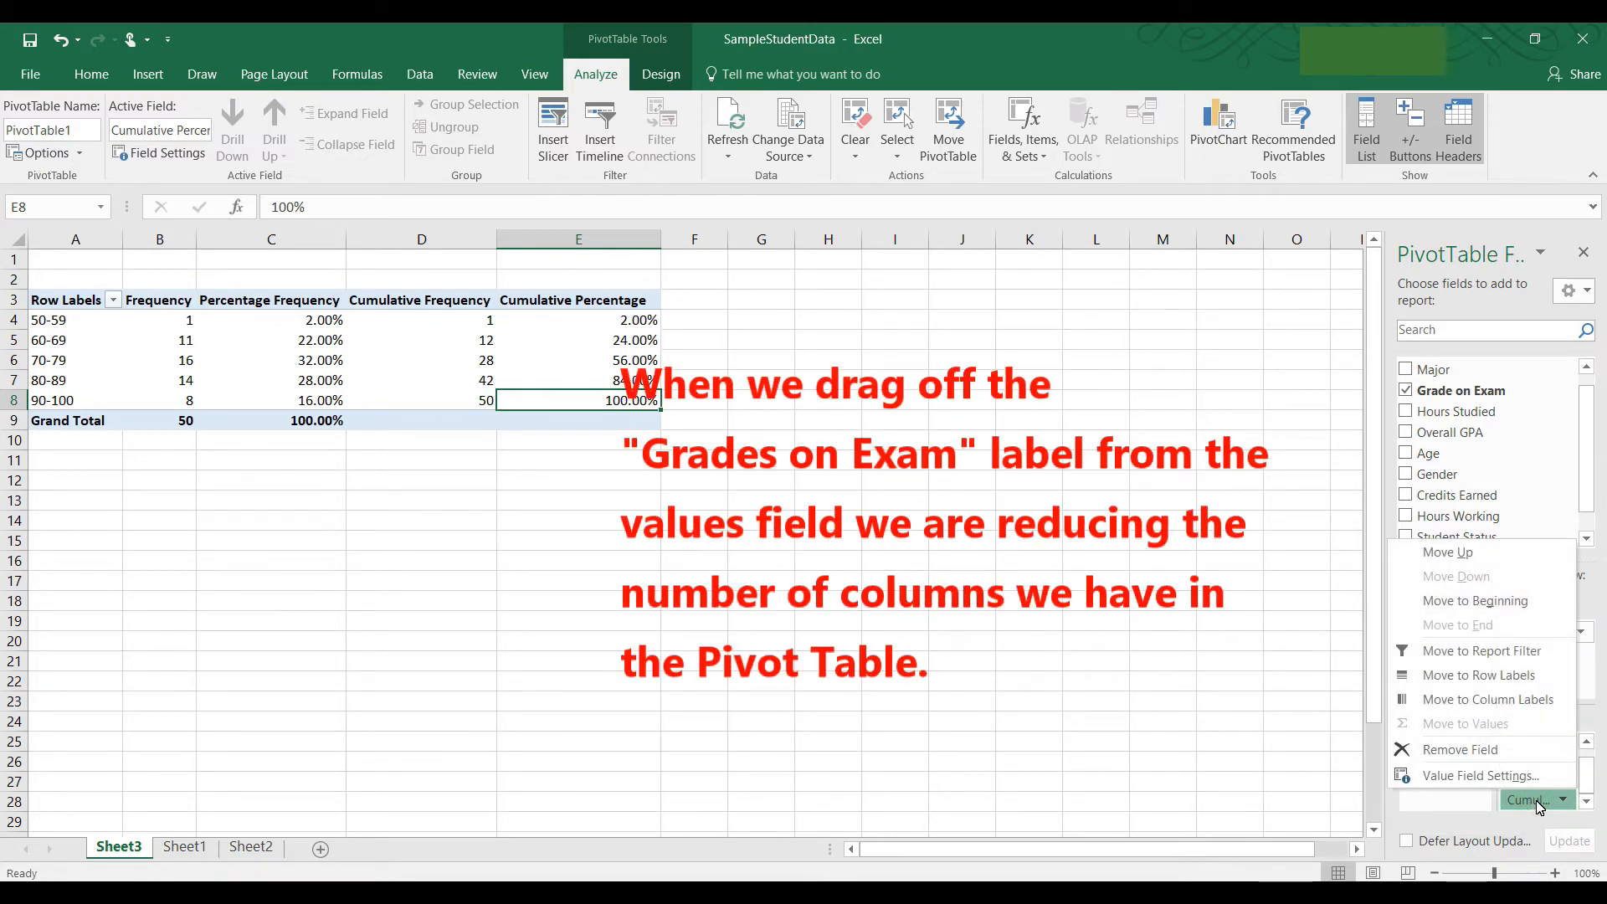
{"action": "left_click", "coordinate": [1537, 800]}
{"action": "left_click_drag", "start_coordinate": [1525, 778], "coordinate": [1482, 512]}
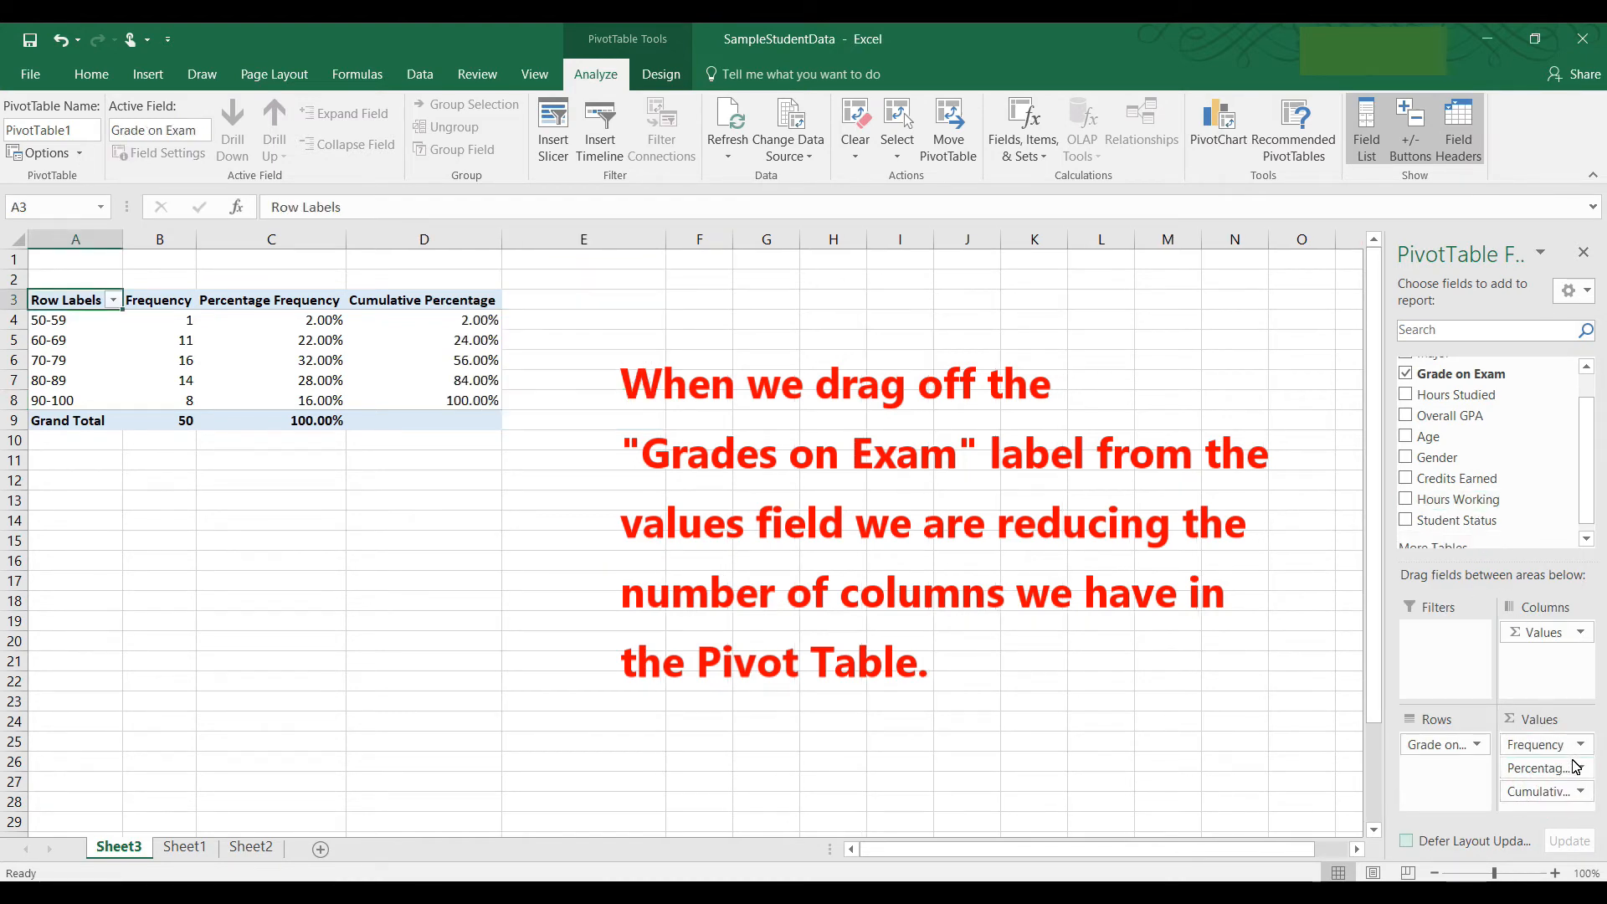
{"action": "left_click_drag", "start_coordinate": [1562, 775], "coordinate": [1533, 515]}
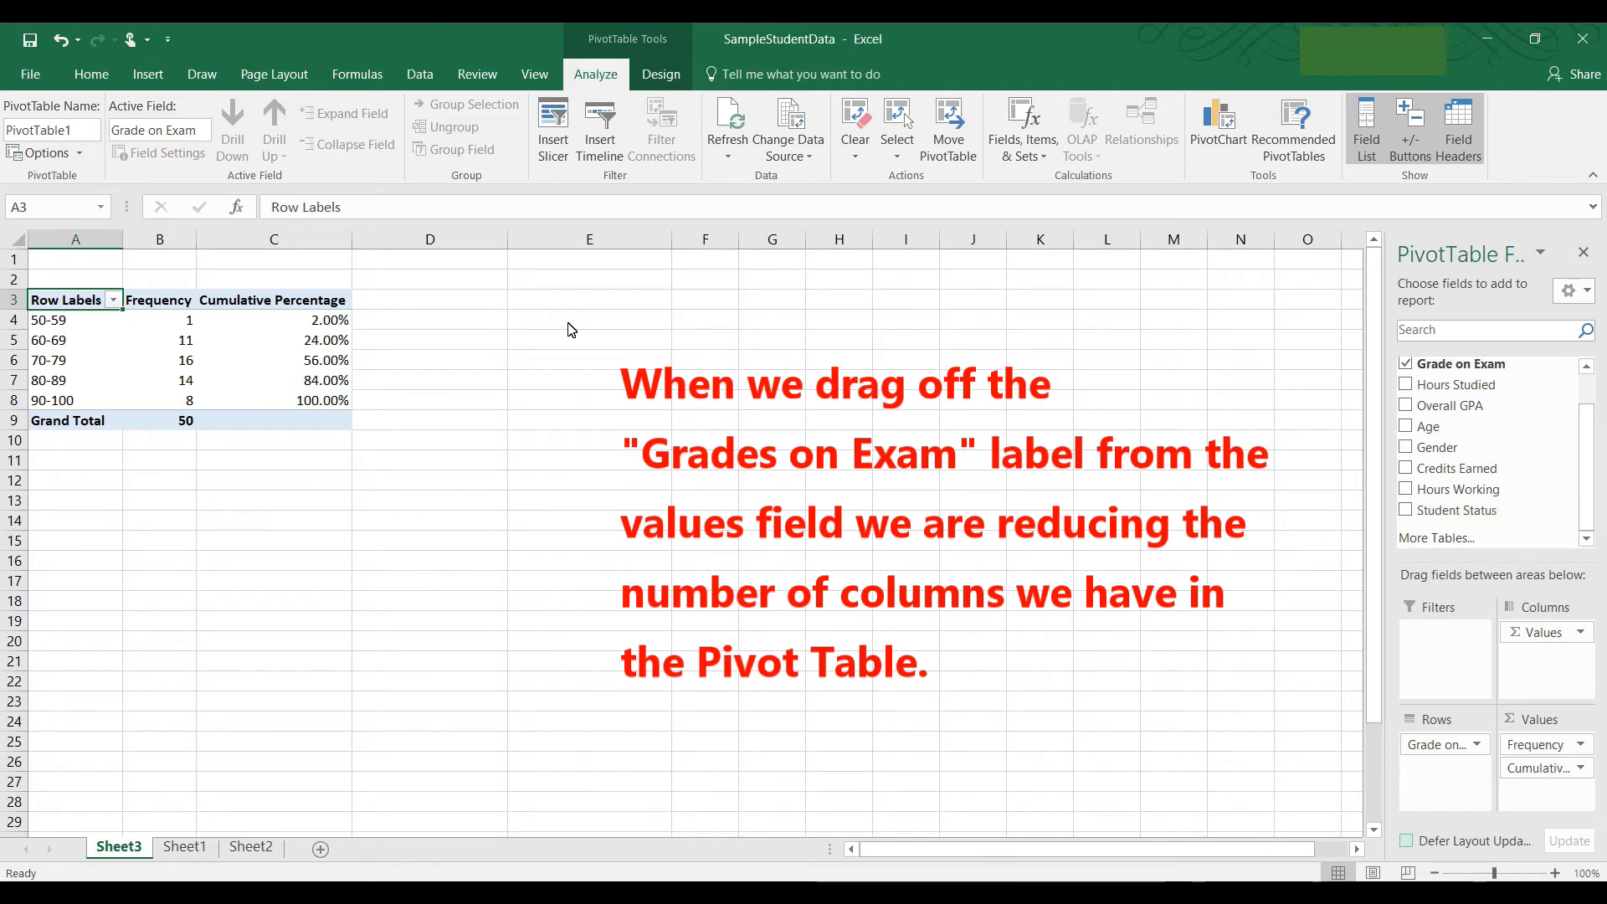
Insert a combo PivotChart with Frequency as clustered columns and Cumulative Percentage as a line on the secondary axis
{"action": "left_click", "coordinate": [144, 75]}
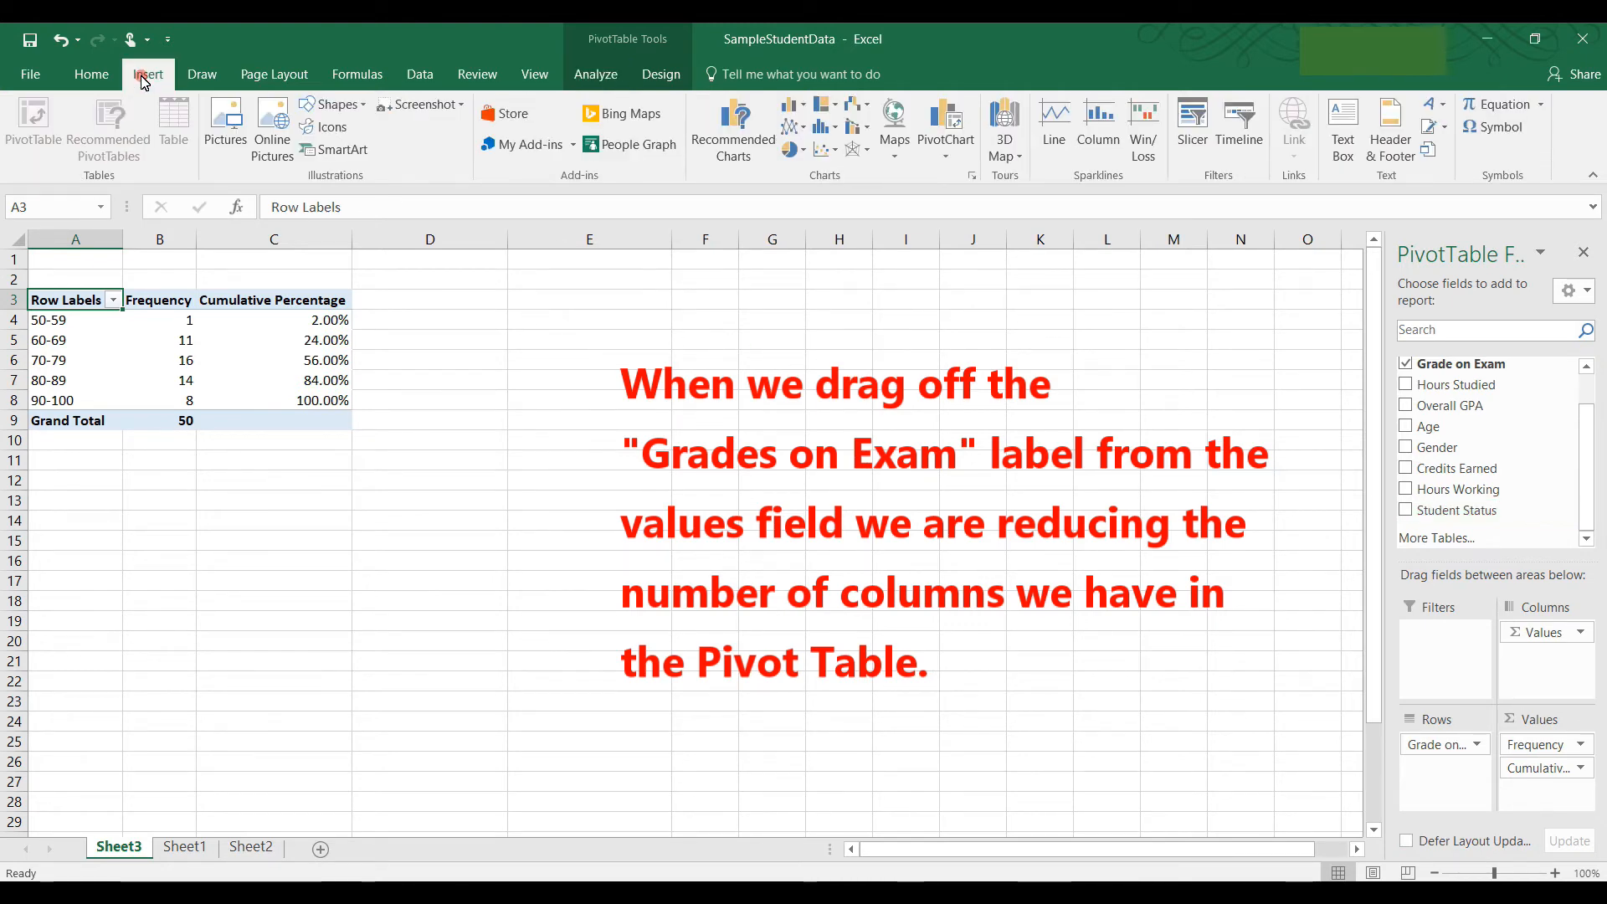
{"action": "left_click", "coordinate": [868, 151]}
{"action": "left_click", "coordinate": [868, 132]}
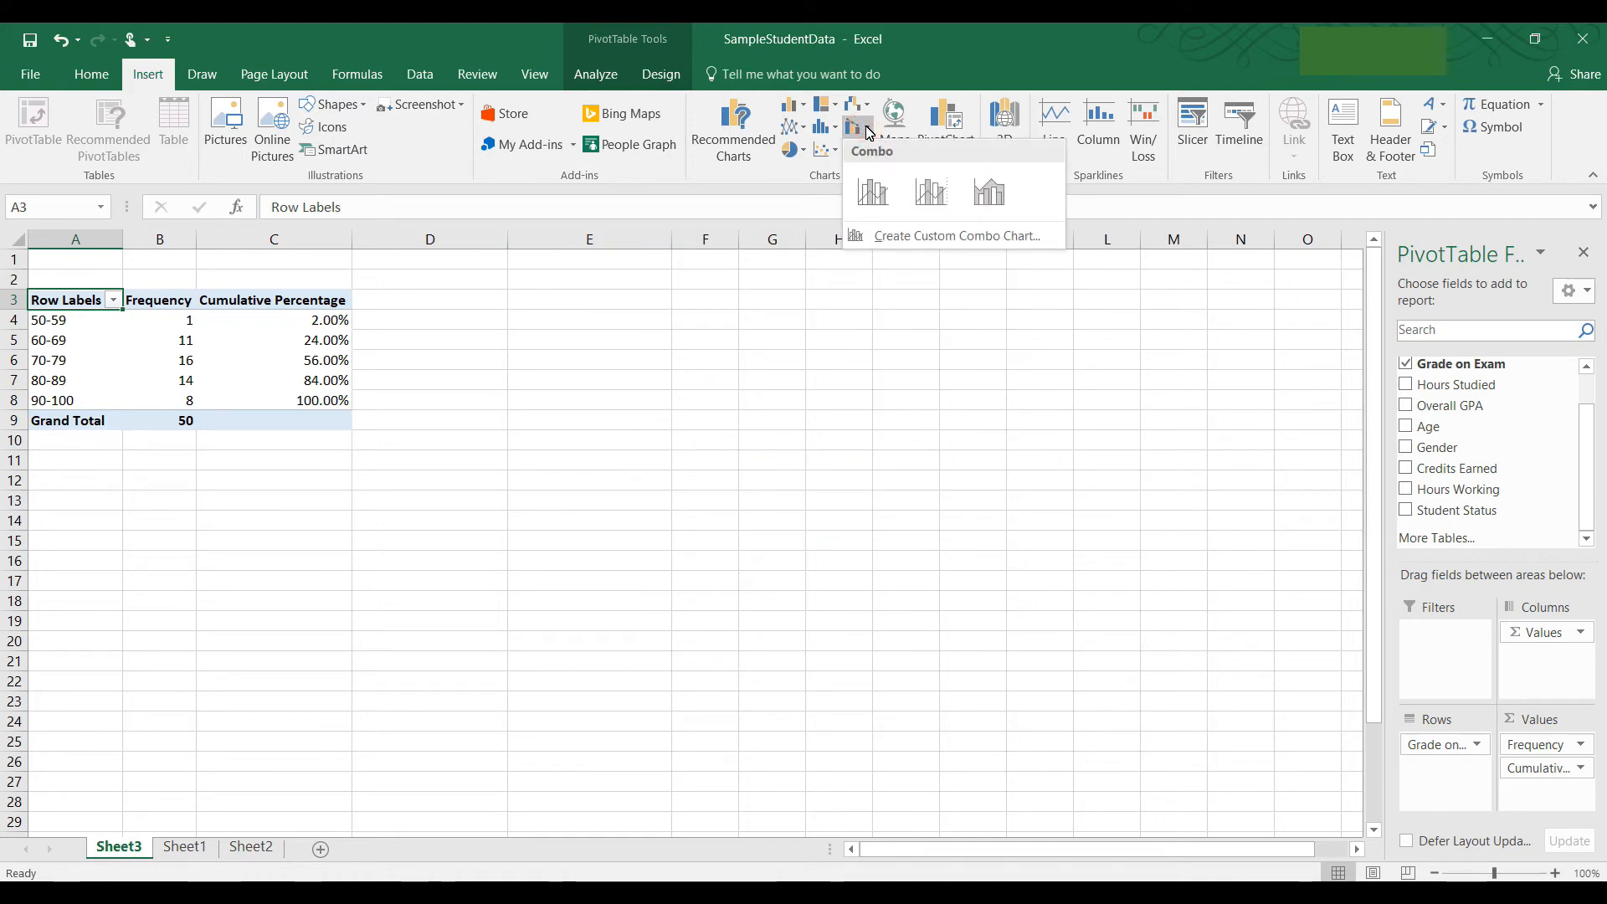
{"action": "left_click", "coordinate": [931, 192]}
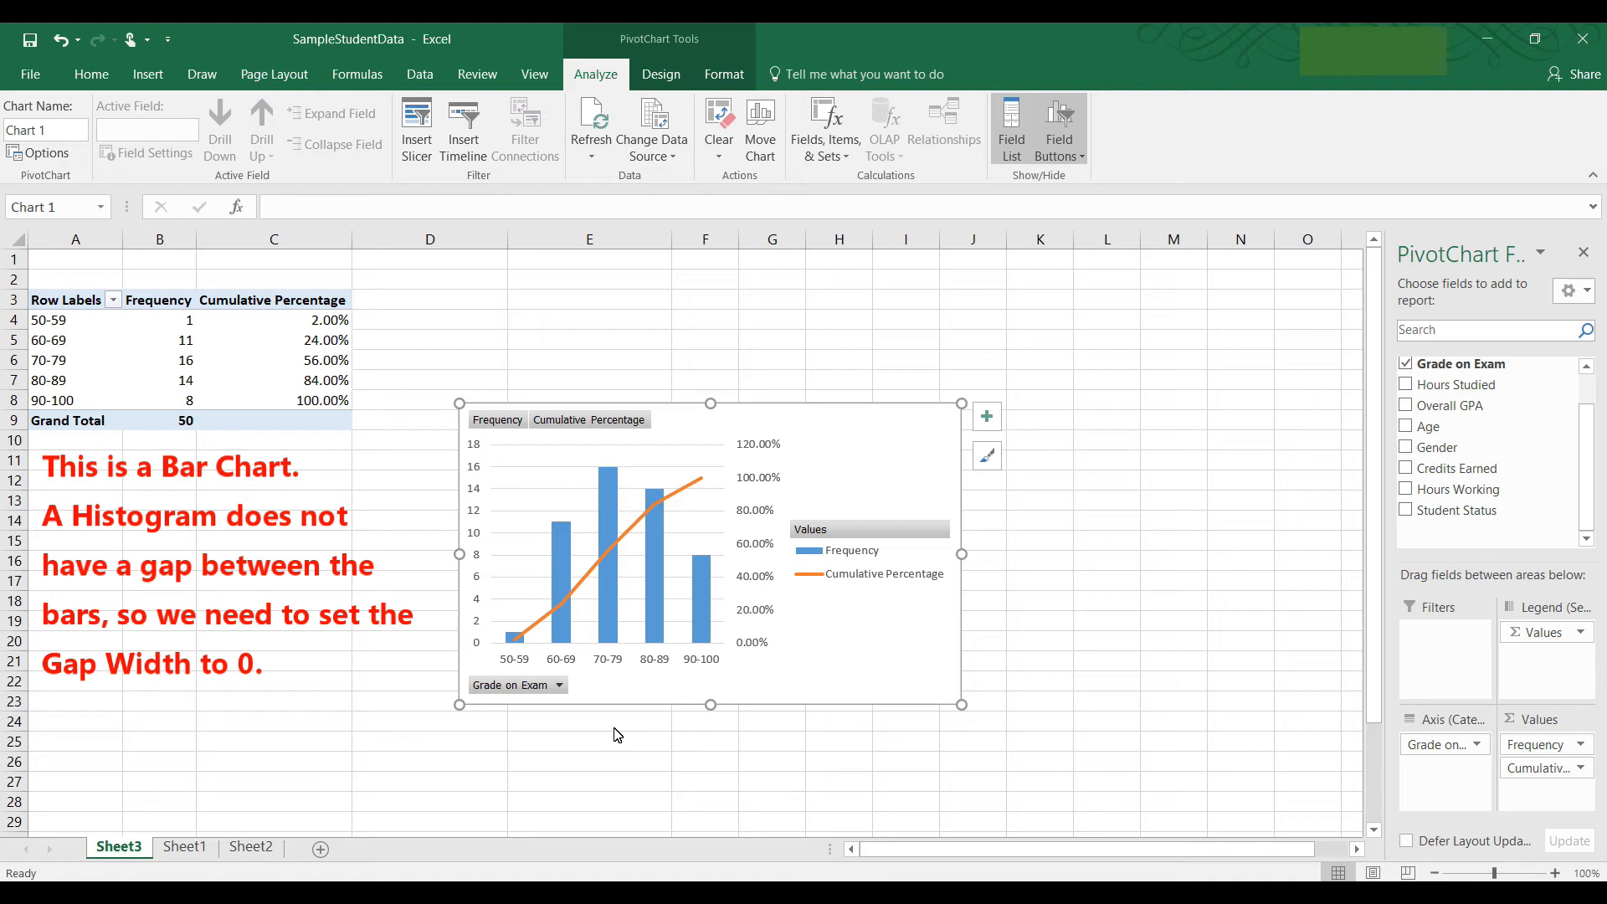
Set the gap width of the chart's Frequency columns to 0% and close the formatting pane
{"action": "mouse_move", "coordinate": [614, 632]}
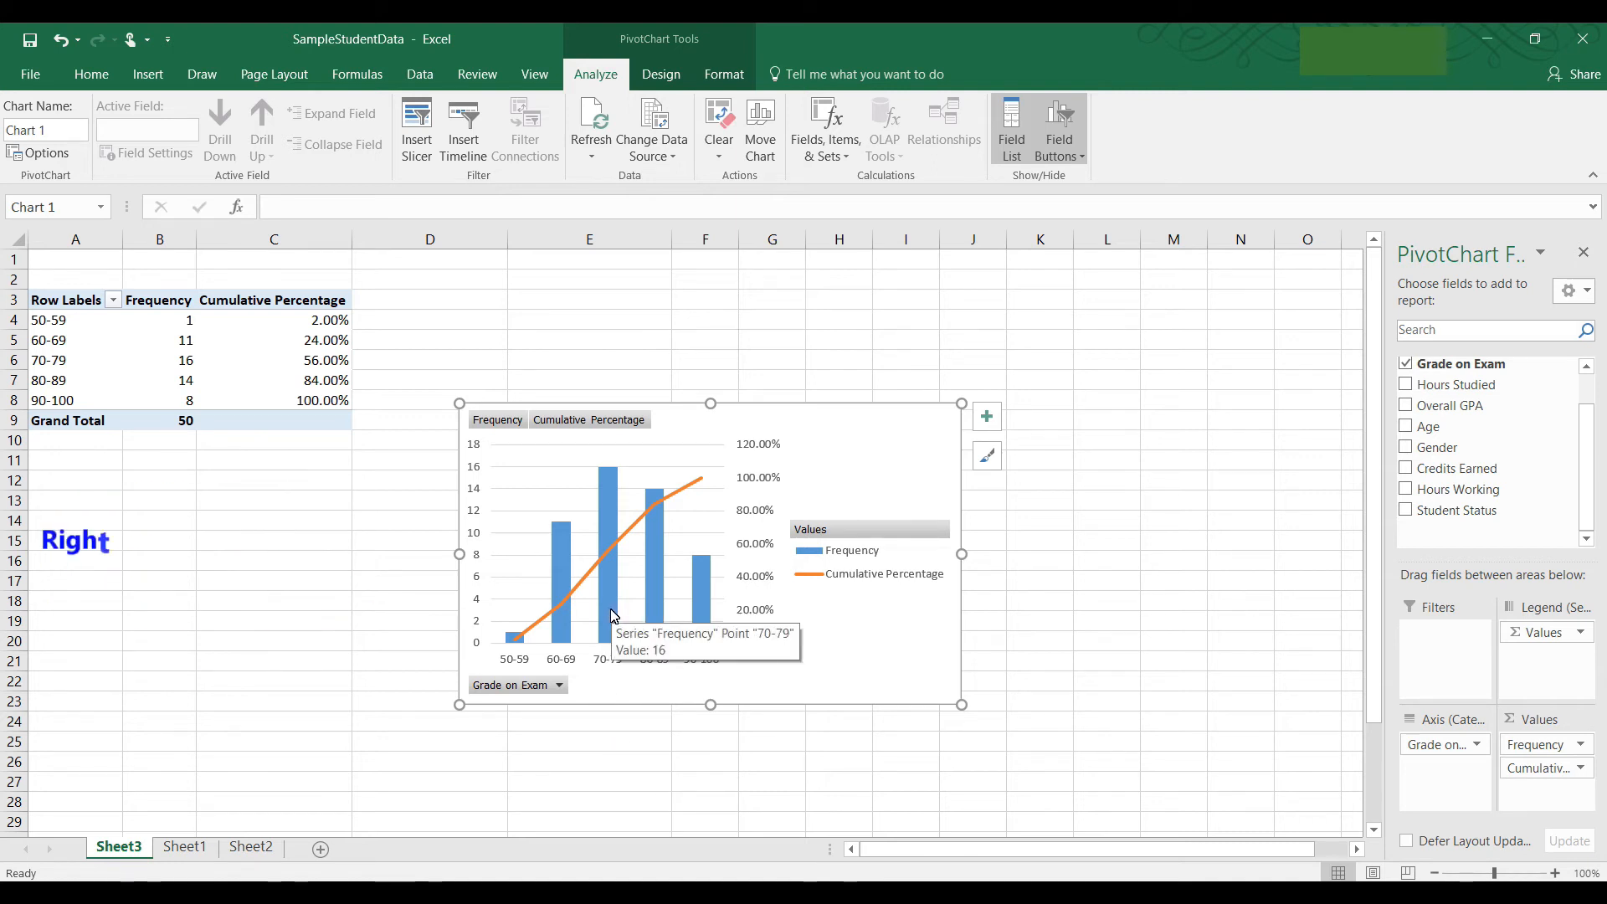
{"action": "right_click", "coordinate": [615, 615]}
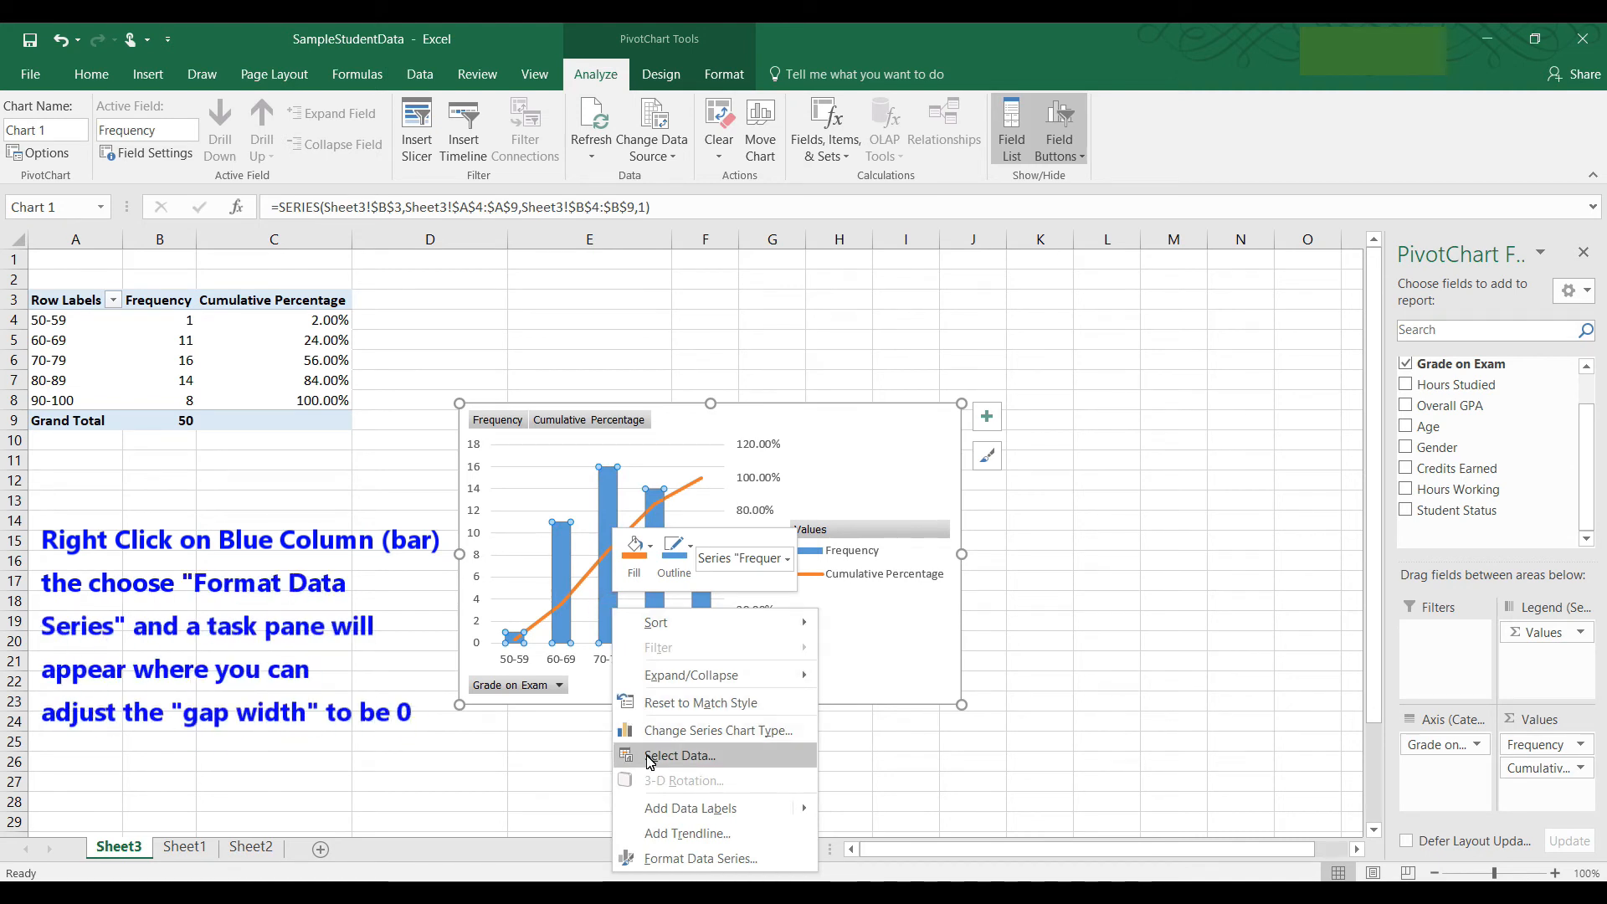
{"action": "left_click", "coordinate": [669, 859]}
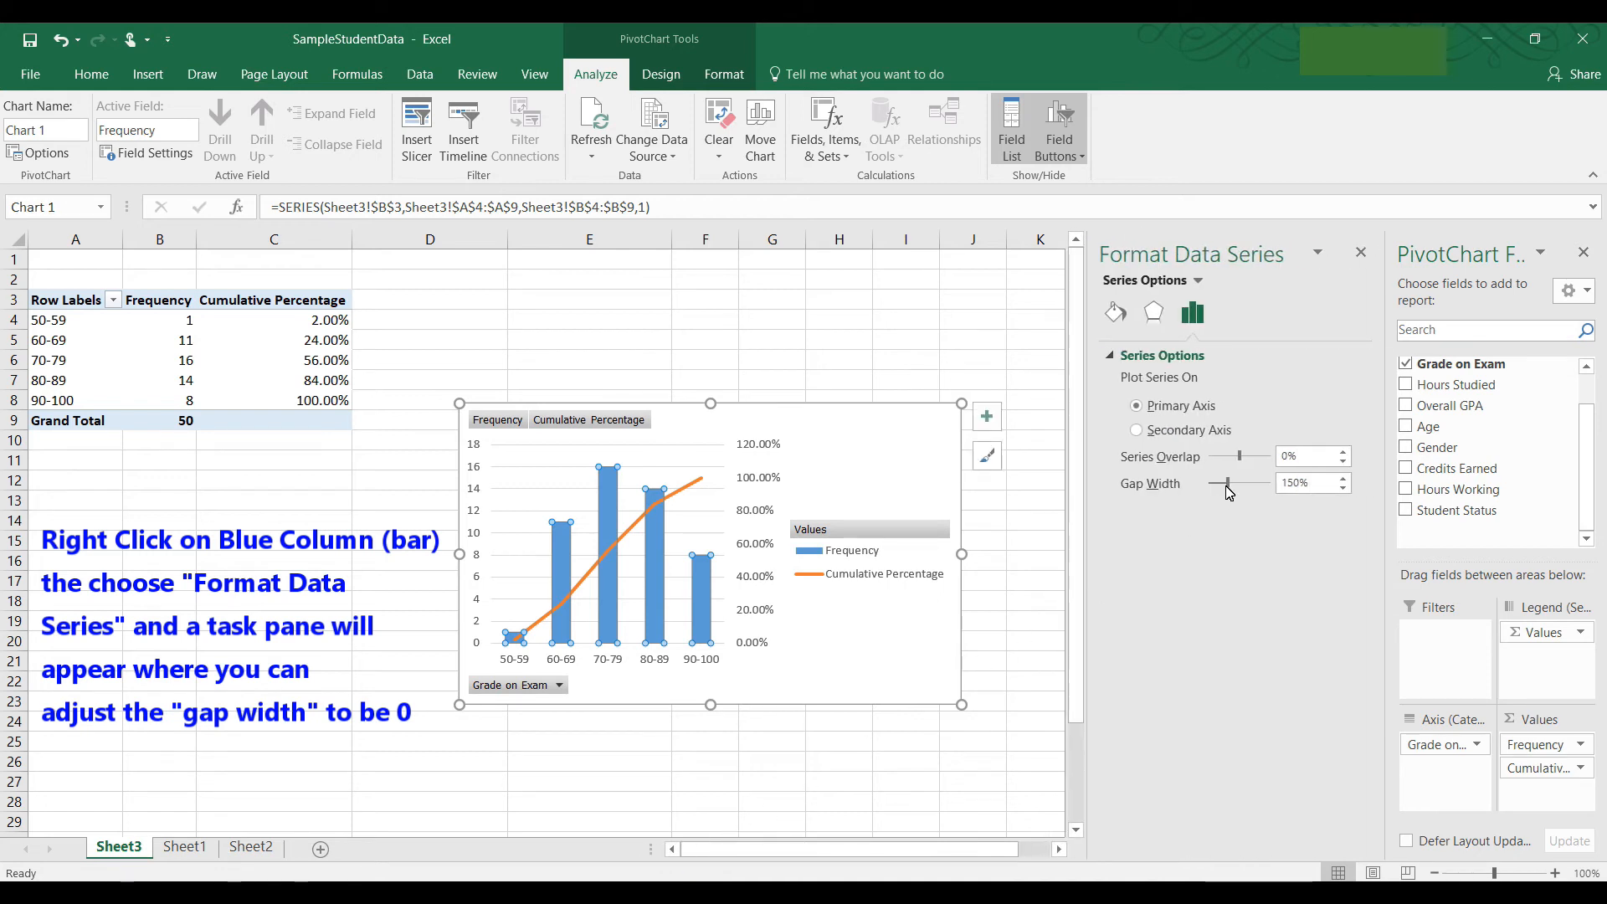
{"action": "left_click_drag", "start_coordinate": [1229, 489], "coordinate": [1188, 496]}
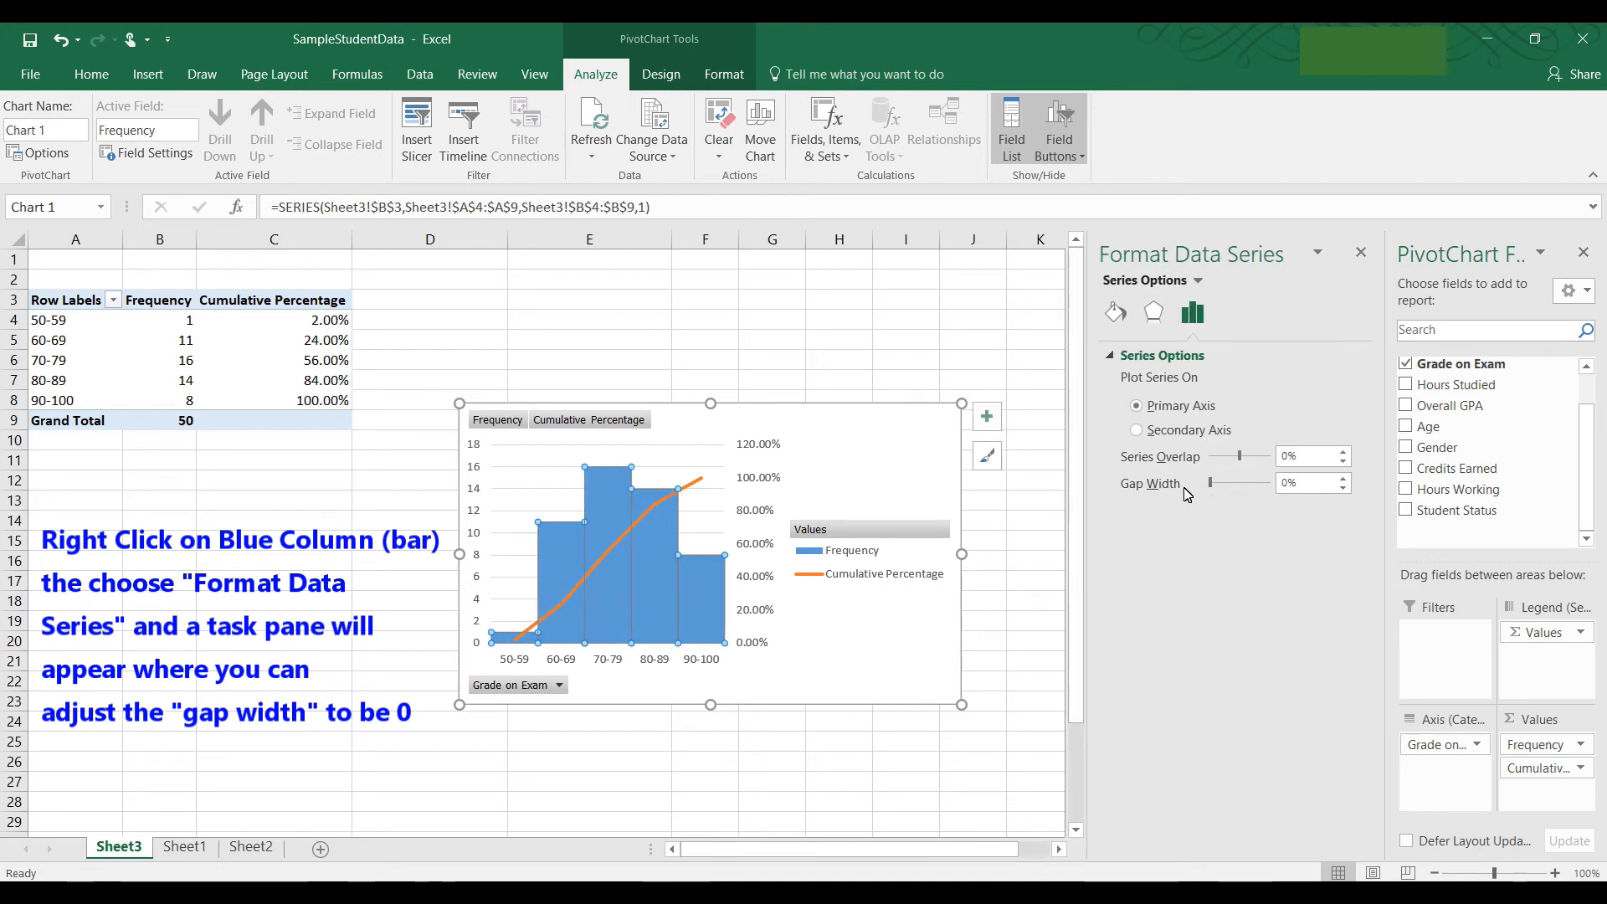
{"action": "left_click", "coordinate": [1029, 663]}
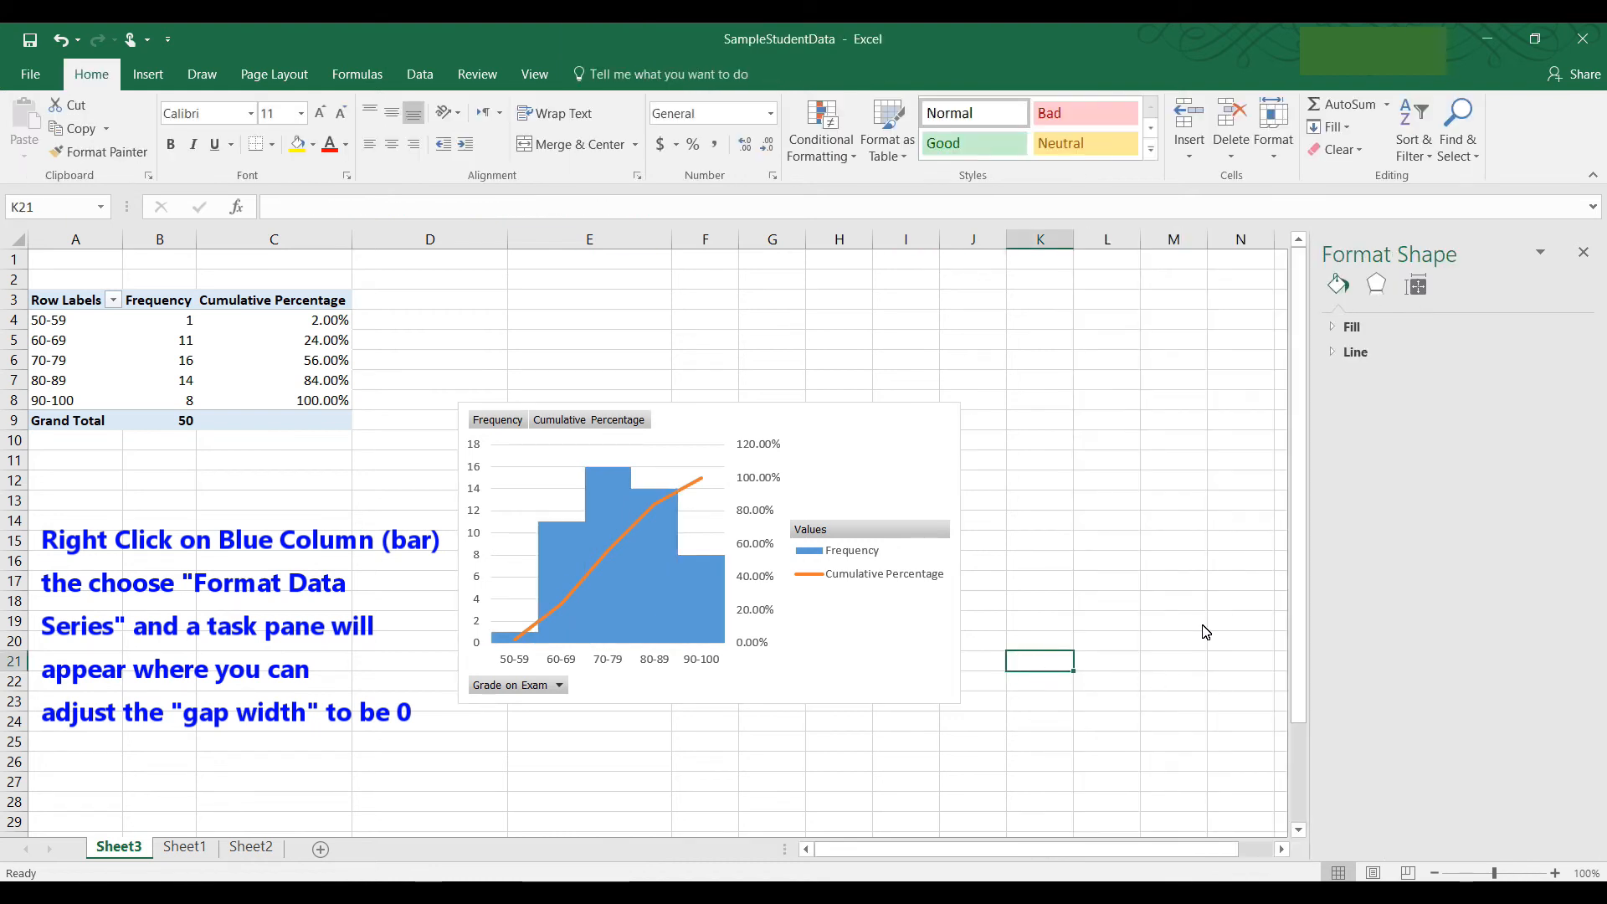
{"action": "left_click", "coordinate": [1589, 256]}
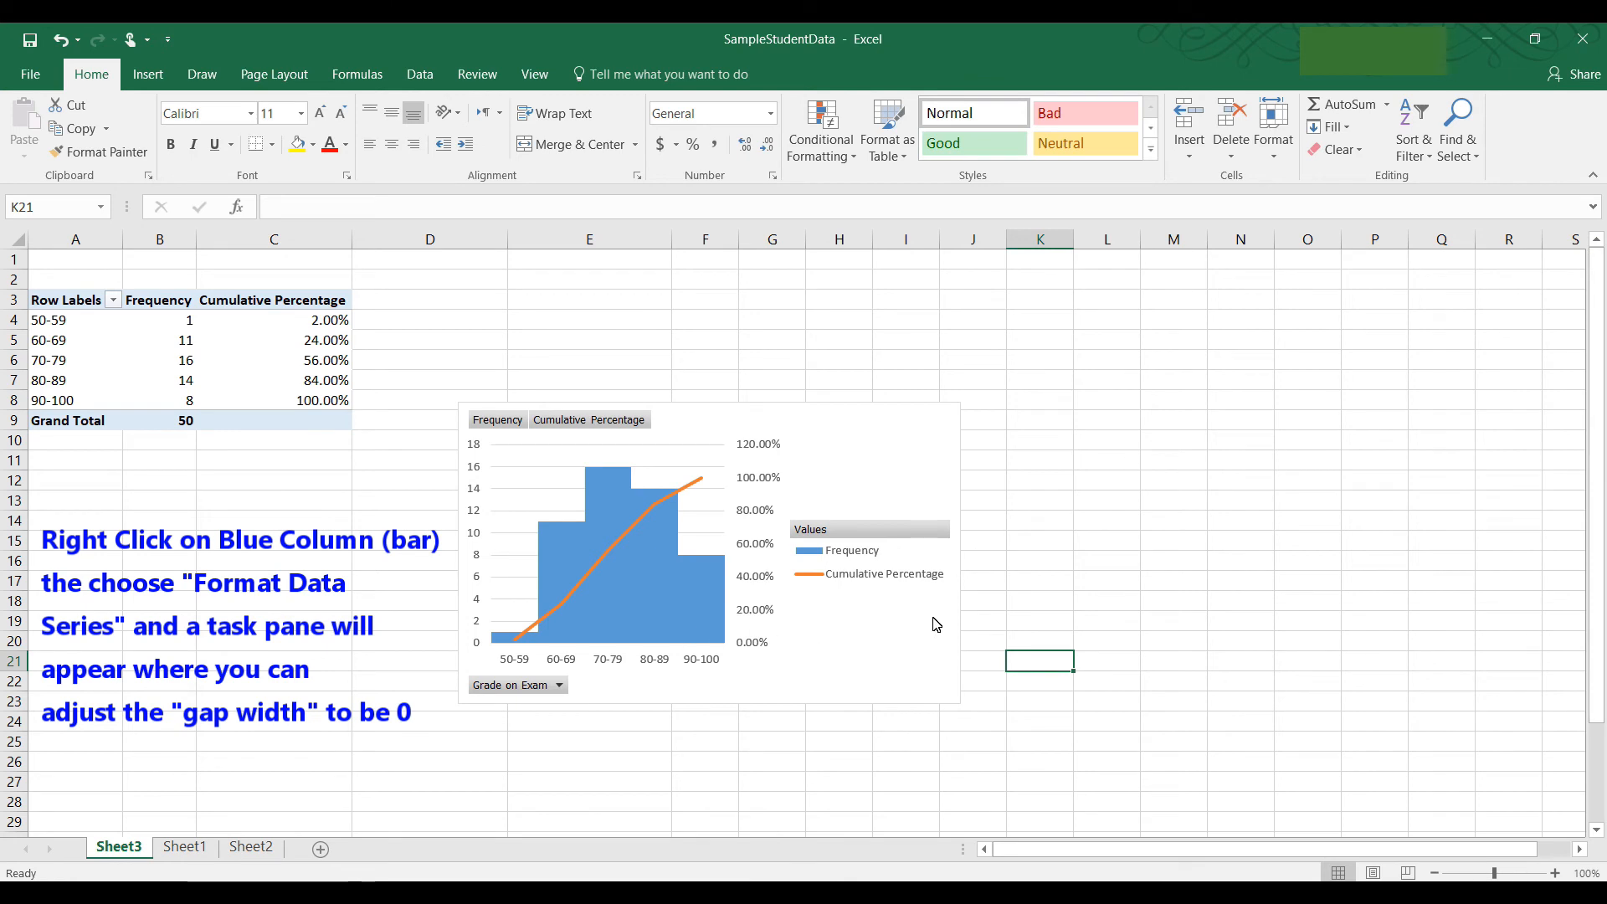